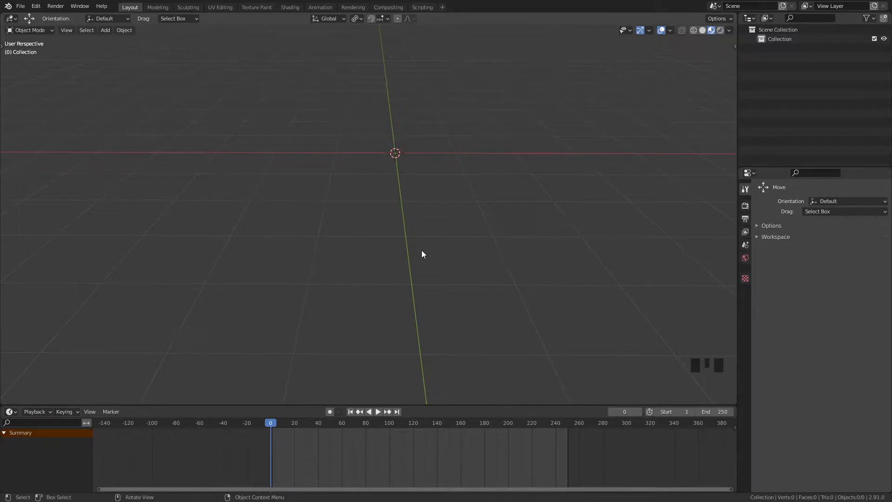
- Shrink the timeline area to give the 3D viewport more height
middle_drag(380, 216, 374, 190)
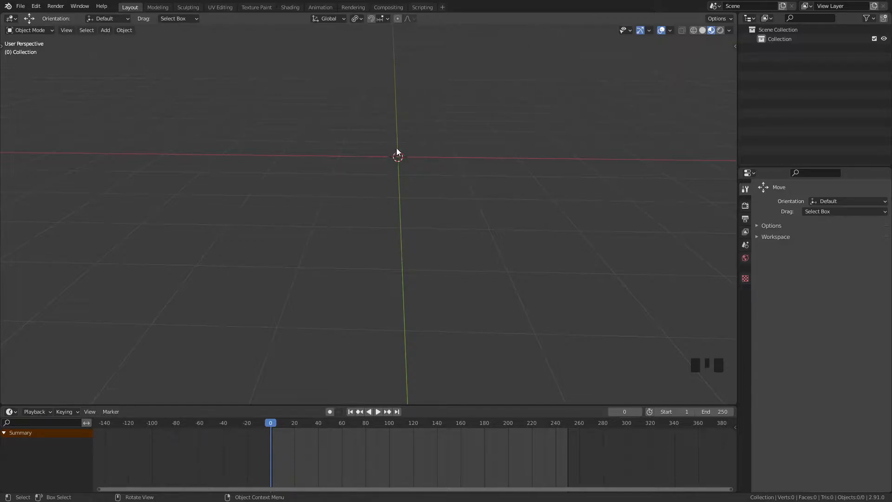
scroll(396, 152, up, 3)
scroll(390, 181, down, 3)
middle_drag(387, 183, 391, 220)
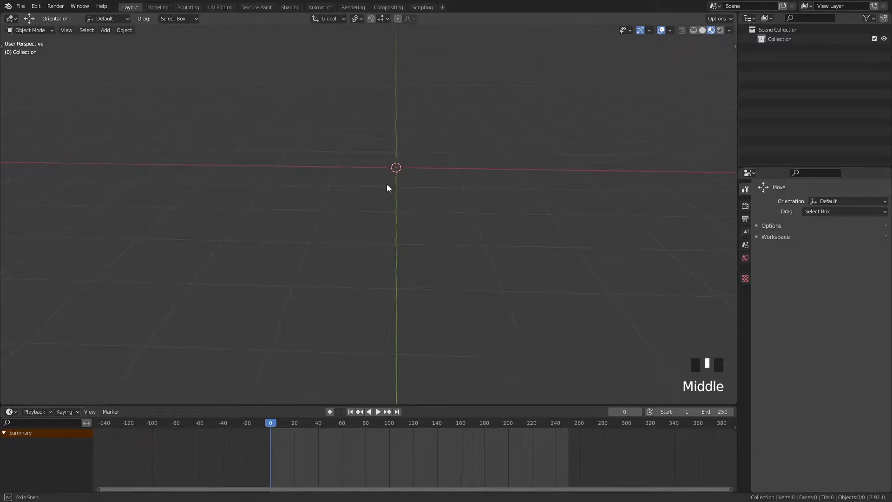
middle_drag(446, 287, 446, 264)
drag(424, 403, 423, 446)
shift+middle_drag(422, 154, 424, 231)
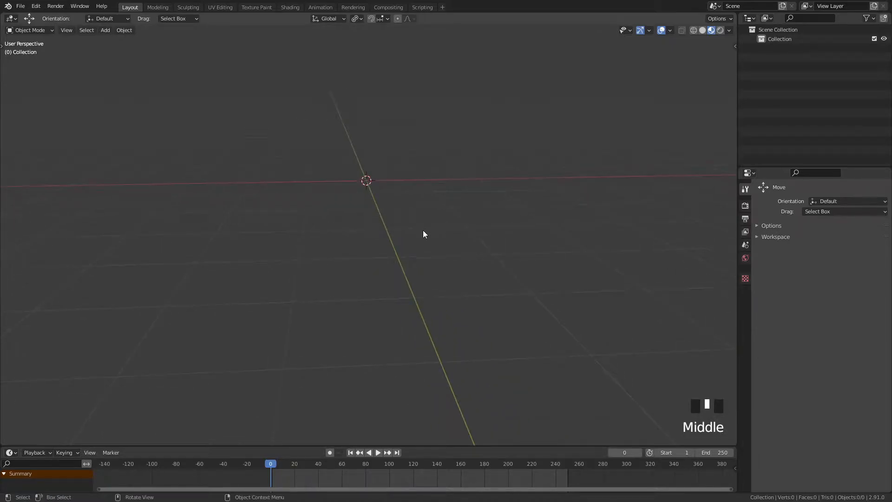
- Turn on the Navigate gizmo for the 3D viewport
click(649, 30)
click(630, 61)
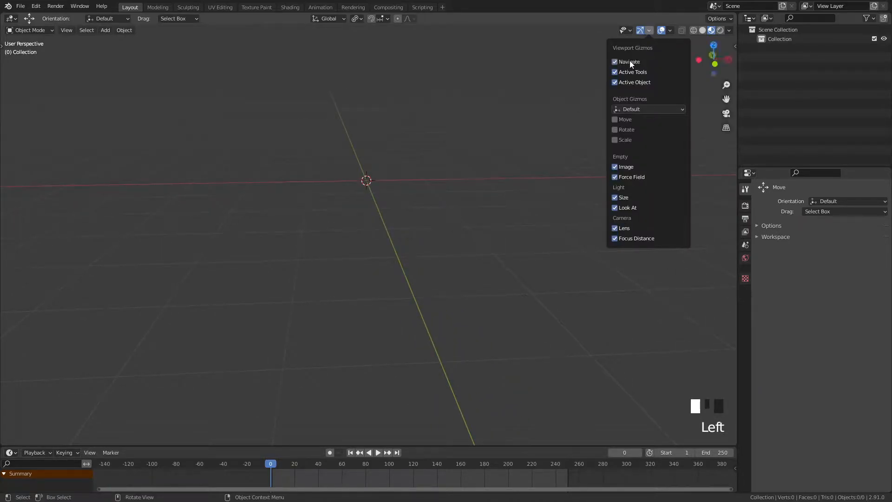
click(604, 71)
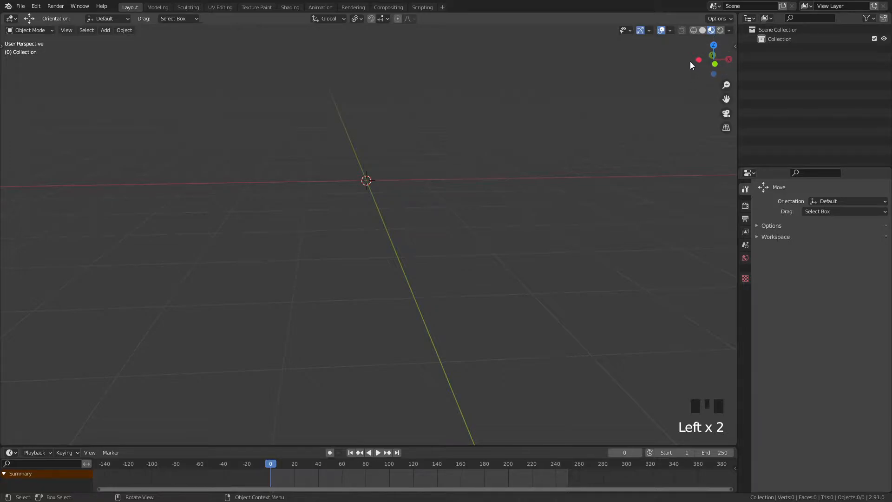
- Add a mesh cube at the world origin of the empty scene
middle_drag(388, 186, 373, 168)
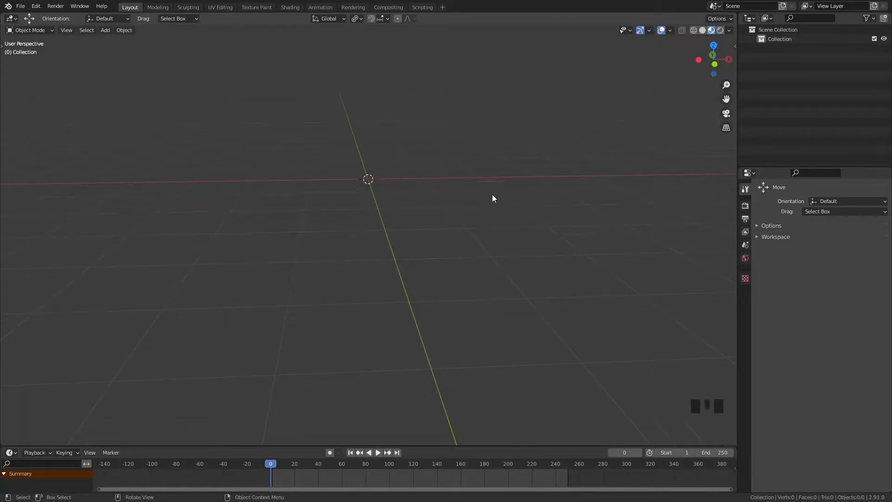
mouse_move(395, 185)
middle_down()
mouse_move(395, 194)
mouse_move(409, 192)
middle_up()
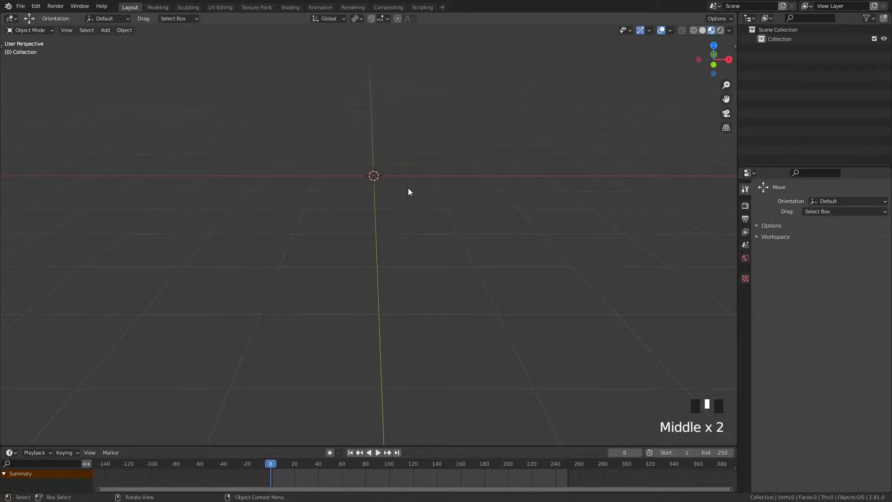
key(shift+a)
mouse_move(376, 61)
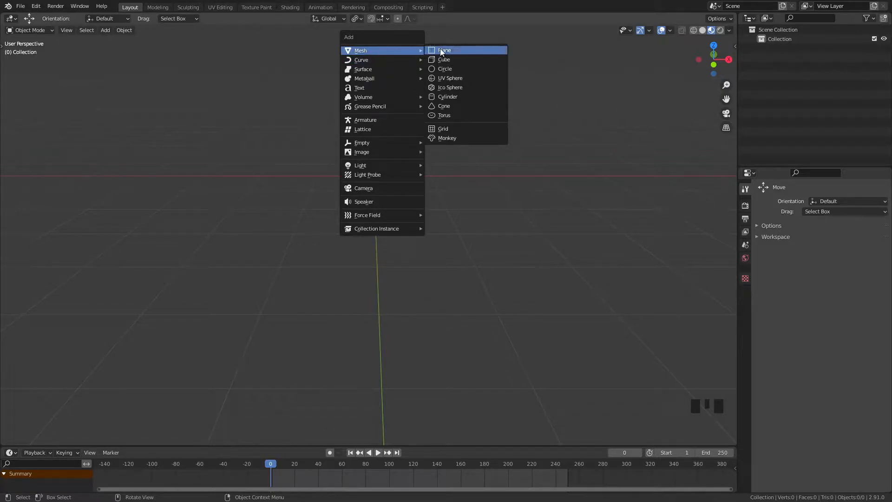
click(451, 59)
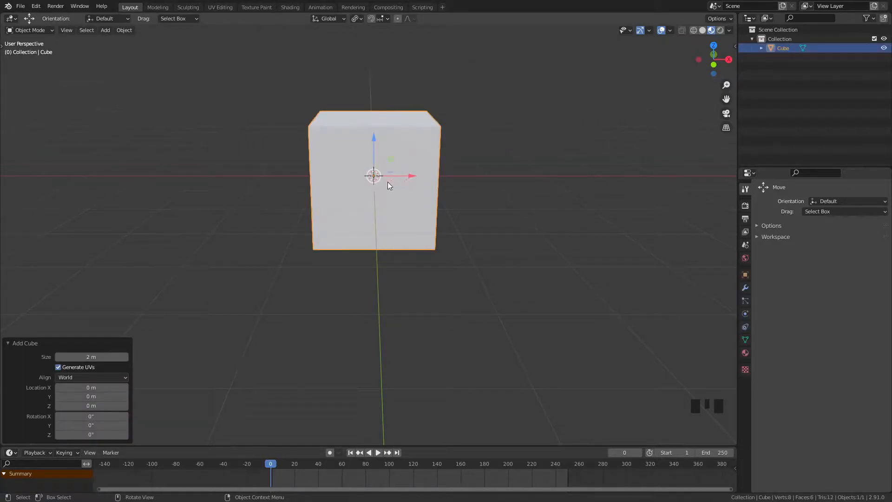
- Orbit, zoom and pan around the cube, trying out the viewport's navigation gizmos
scroll(388, 182, down, 2)
middle_drag(439, 190, 466, 185)
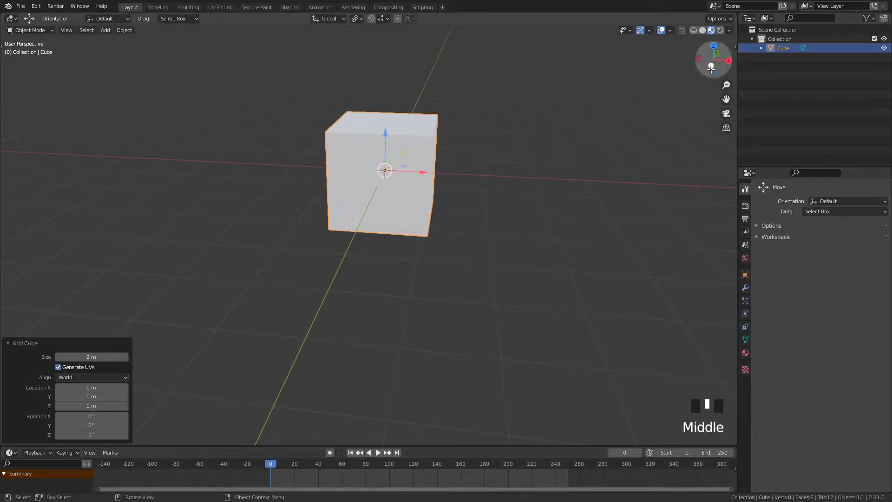
middle_drag(449, 248, 470, 260)
drag(714, 66, 696, 94)
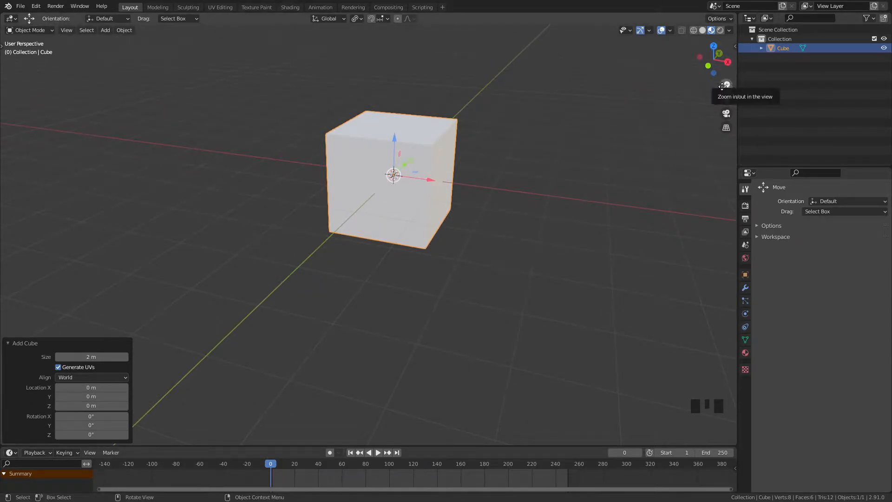
drag(727, 85, 708, 88)
middle_drag(377, 188, 333, 173)
mouse_move(726, 98)
mouse_down()
mouse_move(714, 42)
mouse_move(662, 45)
mouse_move(725, 117)
mouse_move(825, 66)
mouse_move(657, 28)
mouse_move(655, 118)
mouse_move(807, 48)
mouse_move(626, 74)
mouse_move(806, 98)
mouse_move(709, 62)
mouse_move(796, 122)
mouse_move(692, 102)
mouse_move(750, 82)
mouse_move(760, 125)
mouse_move(676, 62)
mouse_move(726, 95)
mouse_up()
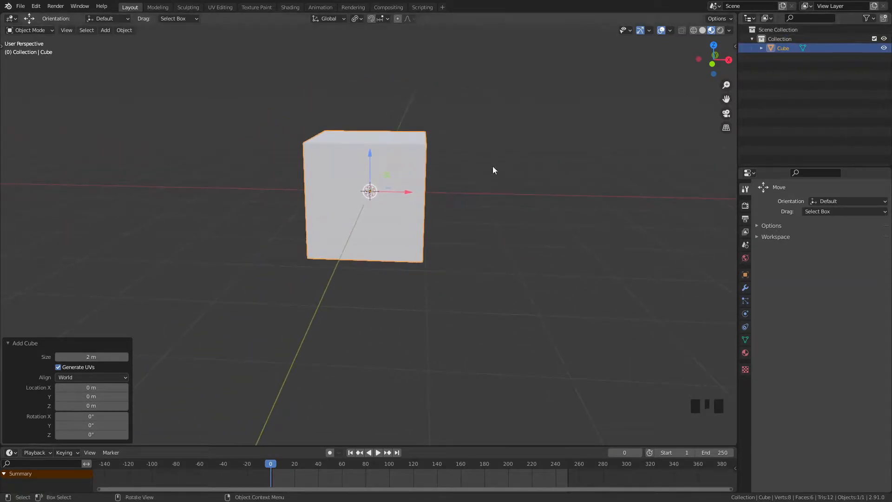
- Add a camera to the scene at the world origin
scroll(489, 169, down, 2)
key(shift+a)
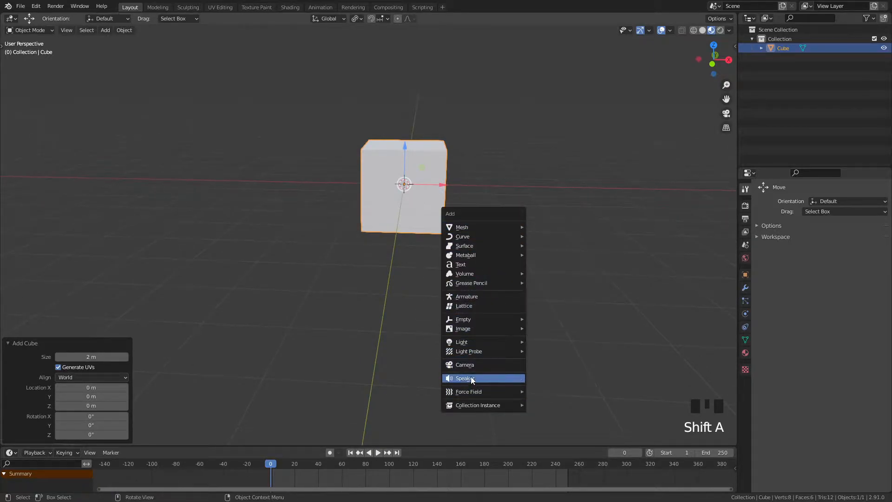
click(467, 366)
- Move the camera straight up along the Z axis by about 2.89 m, above the cube
middle_drag(436, 267, 423, 218)
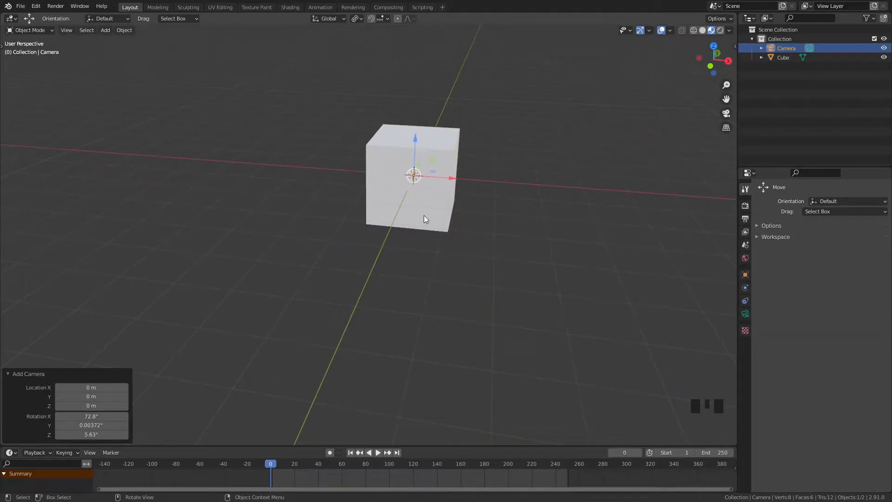
middle_drag(423, 228, 443, 220)
key(g)
key(z)
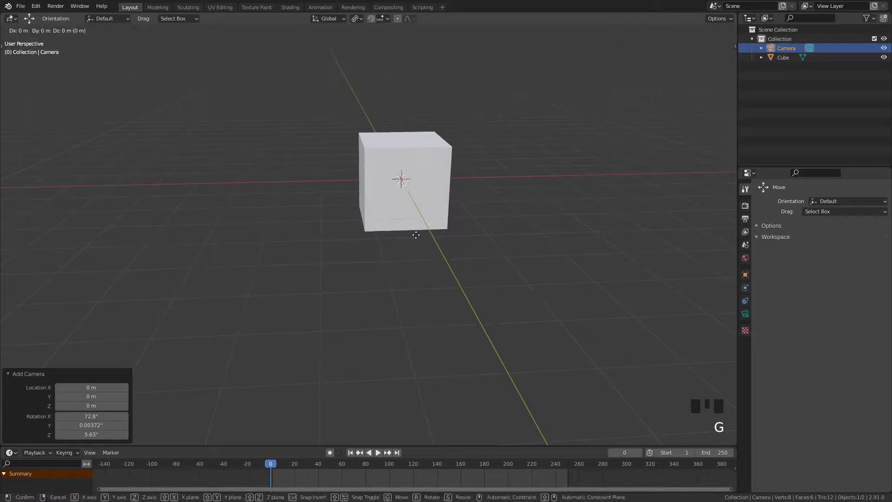
click(444, 134)
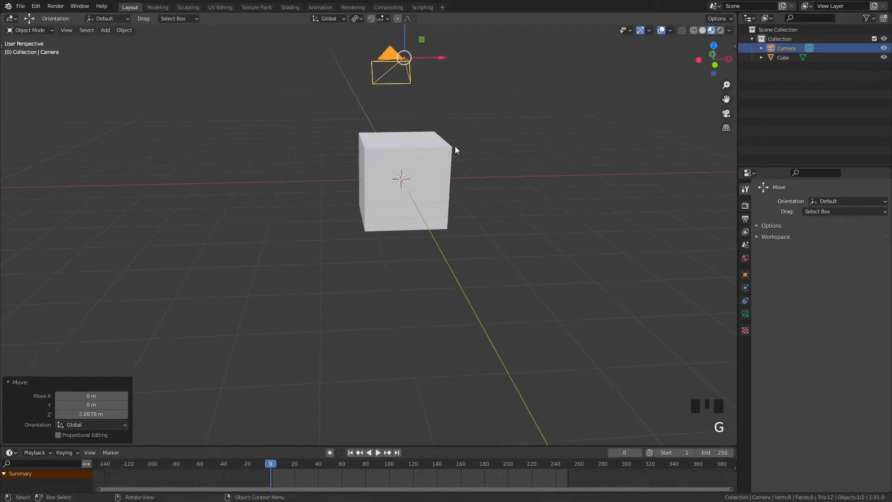
- Look through the camera and enlarge and centre its frame in the viewport
scroll(522, 235, up, 1)
scroll(474, 211, down, 2)
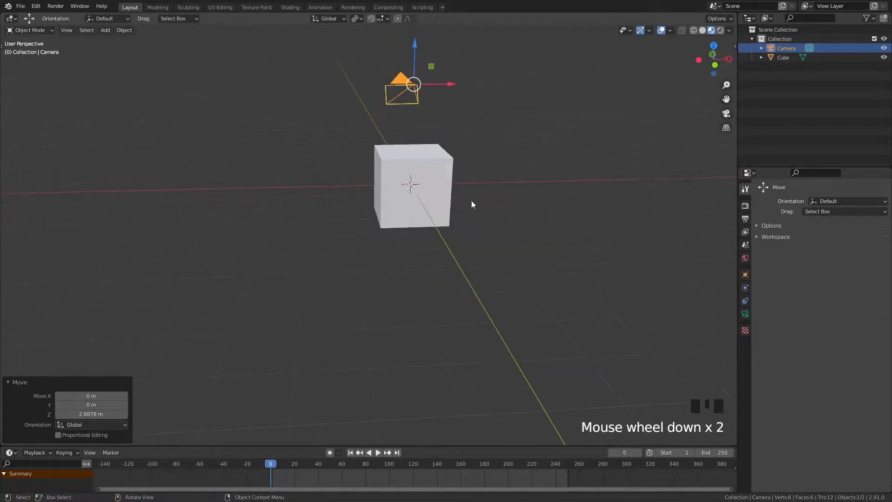
shift+middle_drag(474, 211, 468, 213)
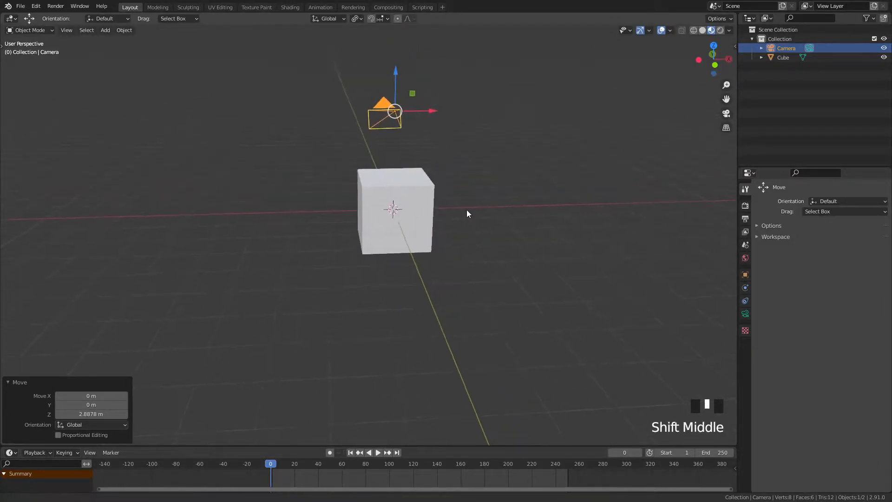
click(726, 114)
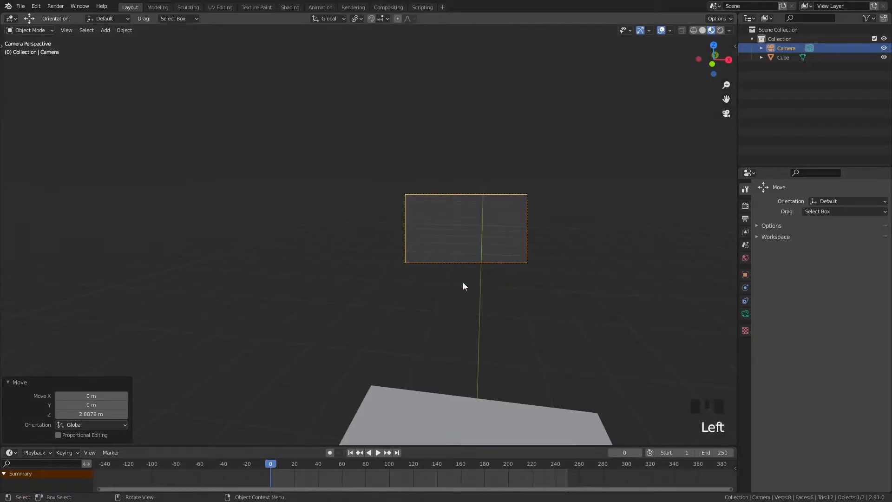
scroll(464, 283, up, 6)
shift+middle_drag(462, 295, 328, 313)
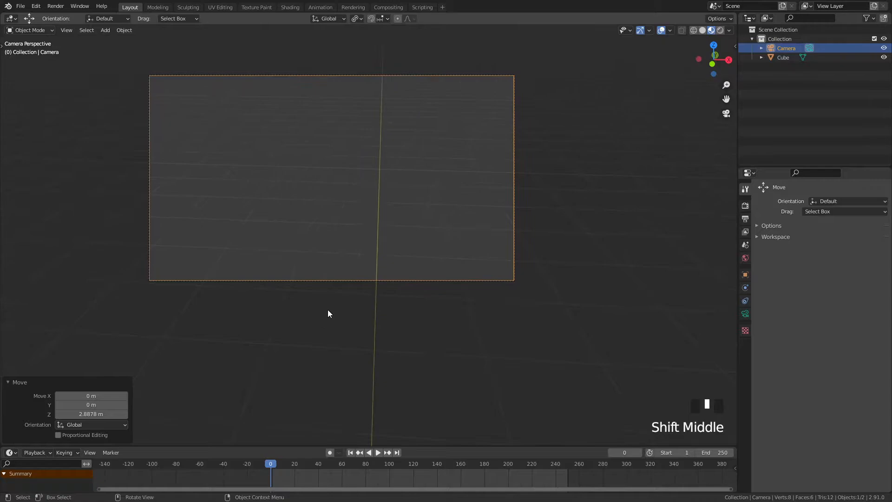
scroll(393, 325, down, 1)
shift+middle_drag(393, 326, 418, 444)
scroll(397, 329, up, 3)
scroll(416, 98, down, 1)
shift+middle_drag(416, 98, 458, 229)
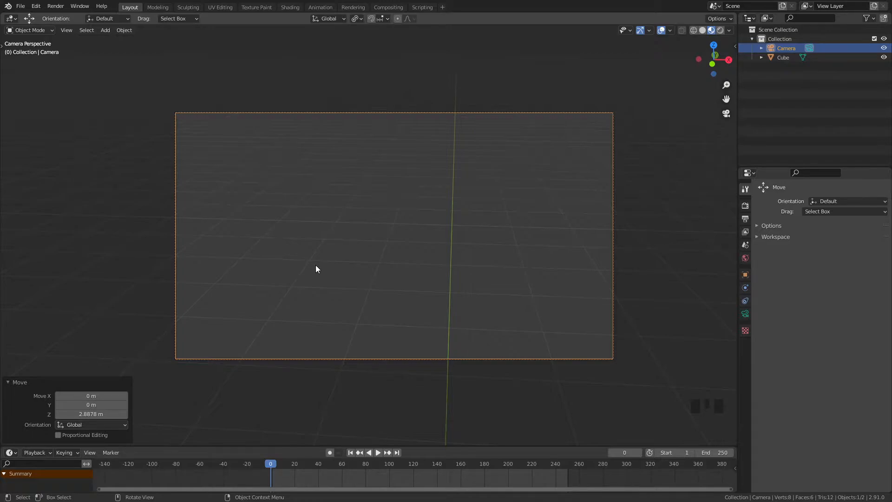
- Reposition and aim the camera with walk navigation, backing it away from the cube and framing the whole cube
key(shift+grave)
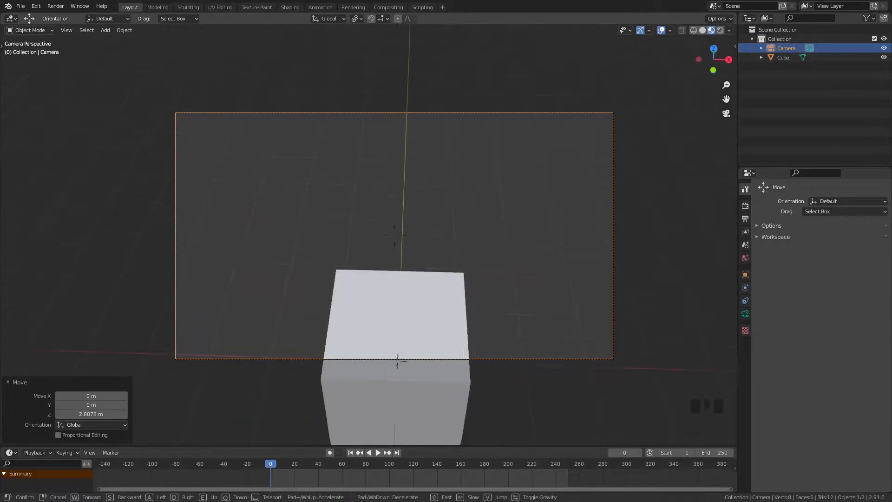
key(s)
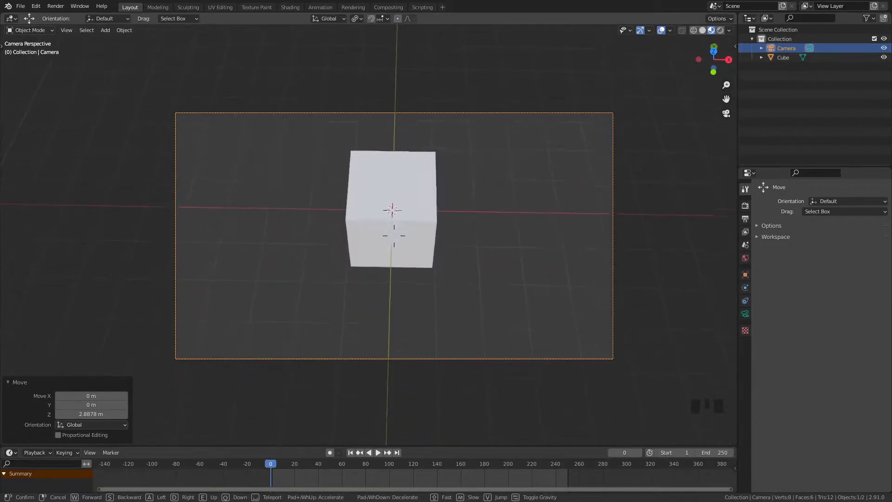
key(s)
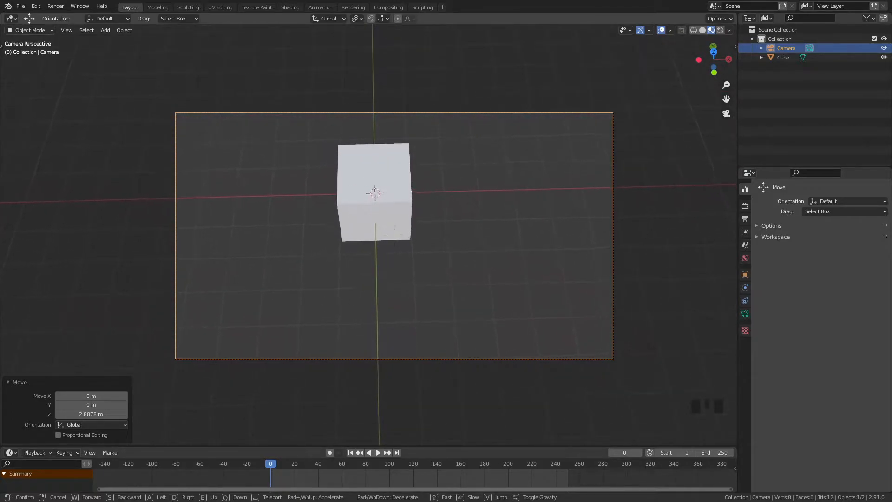
key(w)
key(w)
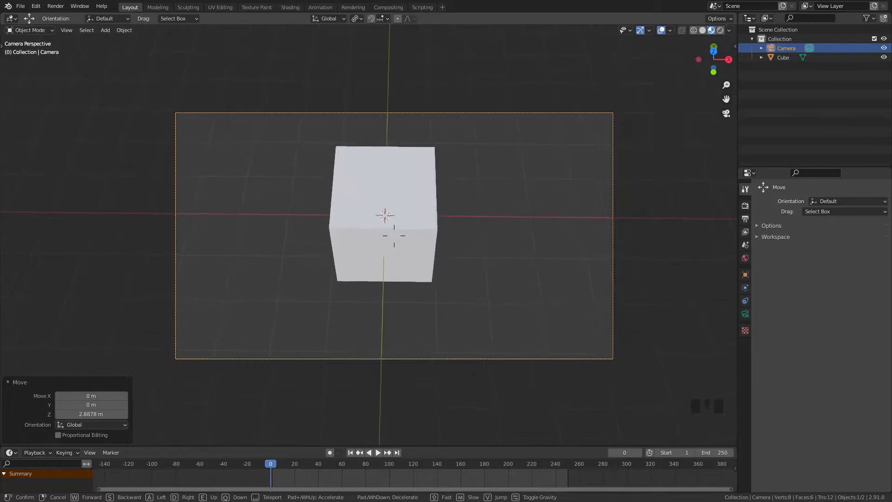
key(w)
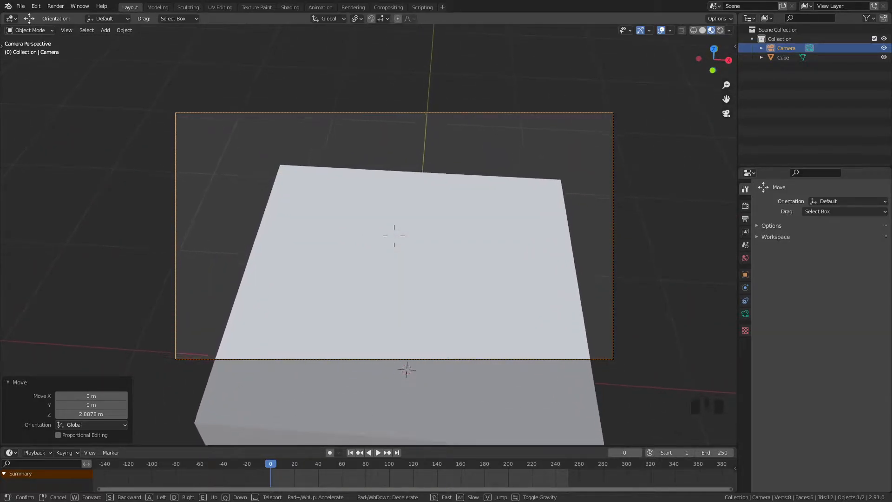
key(a)
key(a)
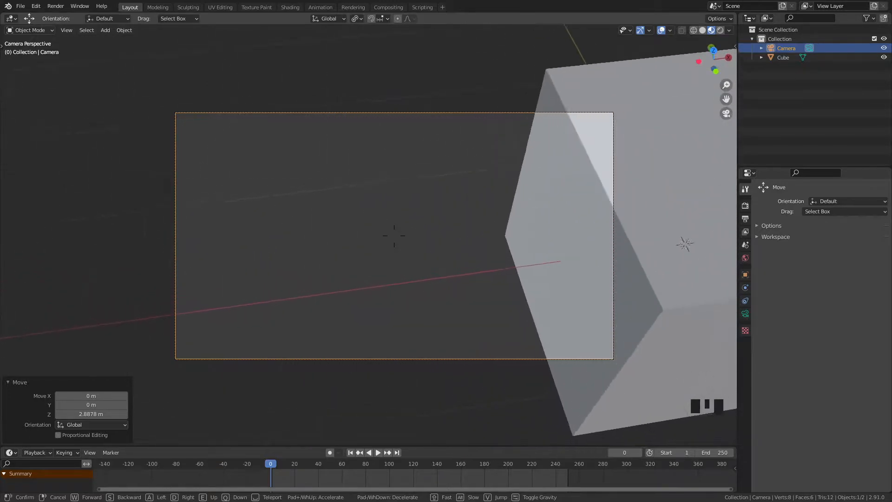
key(a)
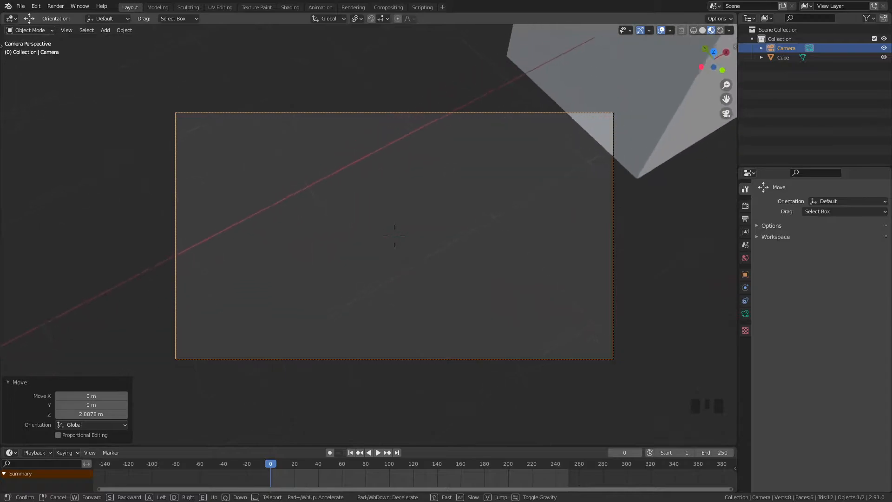
key(d)
key(d)
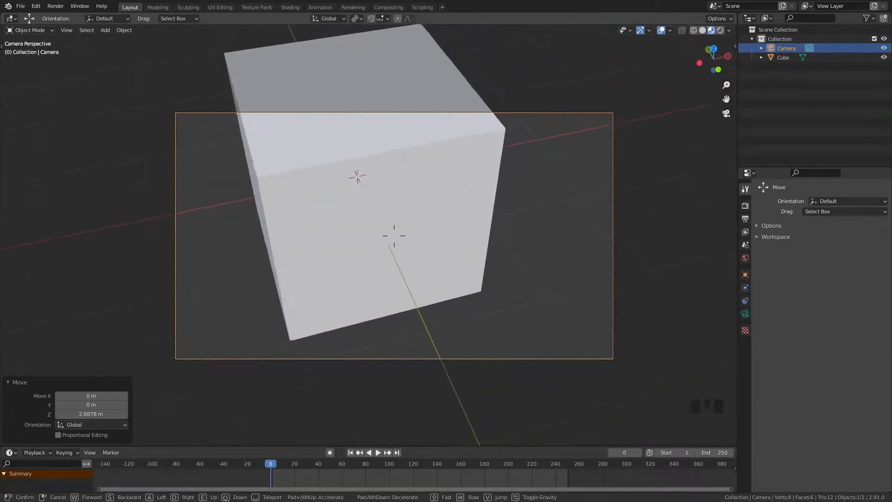
key(s)
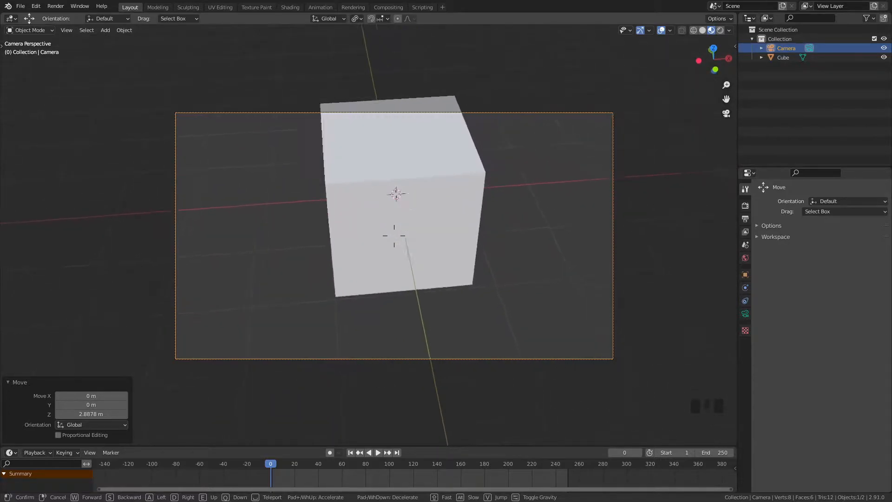
click(368, 238)
- Leave the camera view and toggle the viewport between perspective and orthographic projection, ending in orthographic
scroll(417, 270, down, 1)
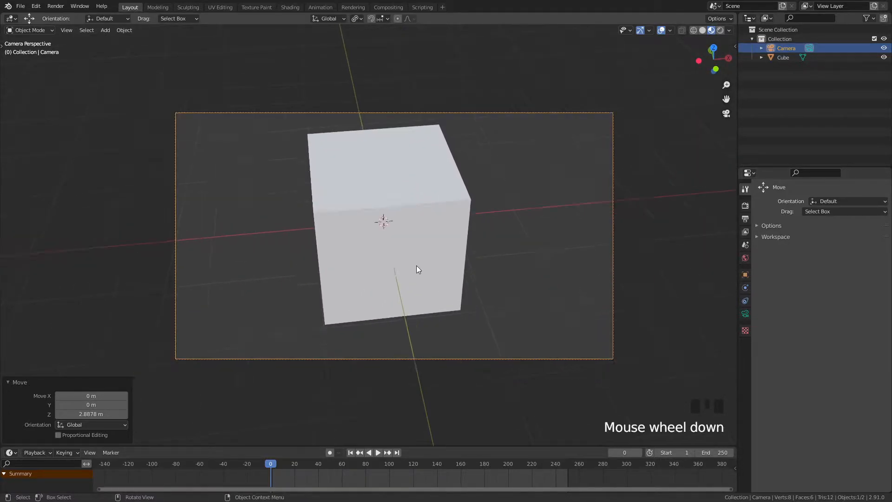
middle_drag(418, 261, 458, 280)
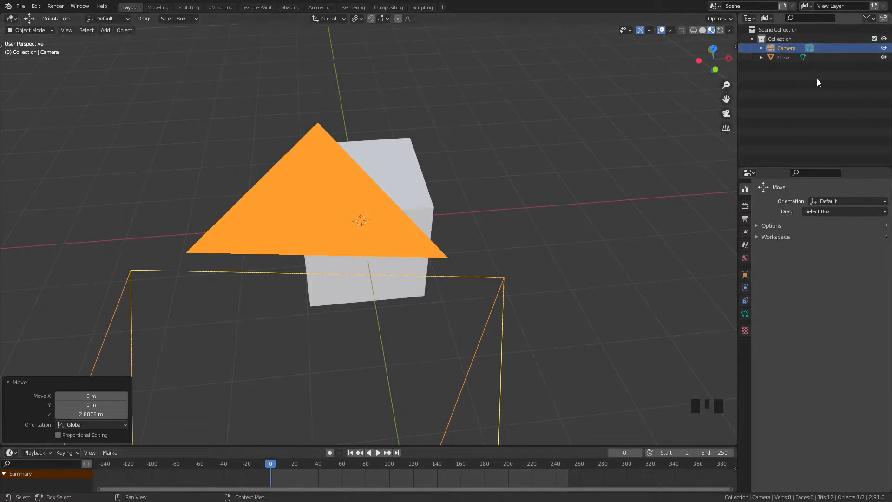
click(725, 129)
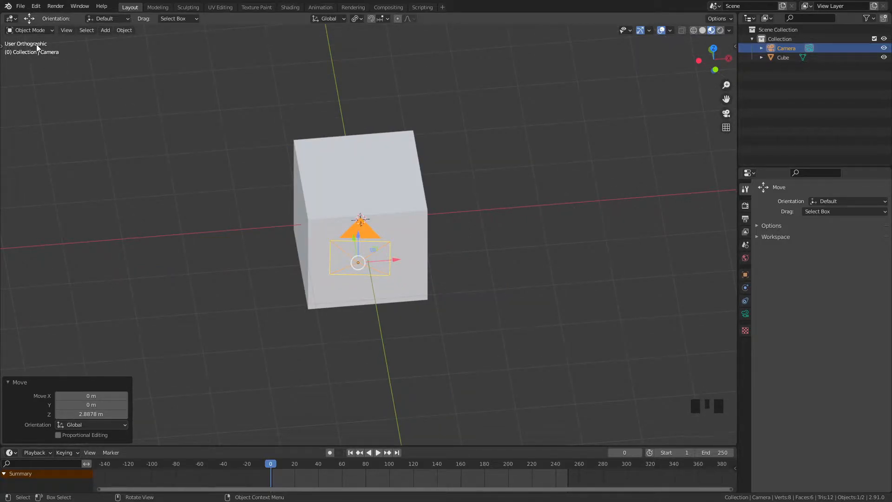
click(727, 128)
middle_drag(39, 66, 44, 73)
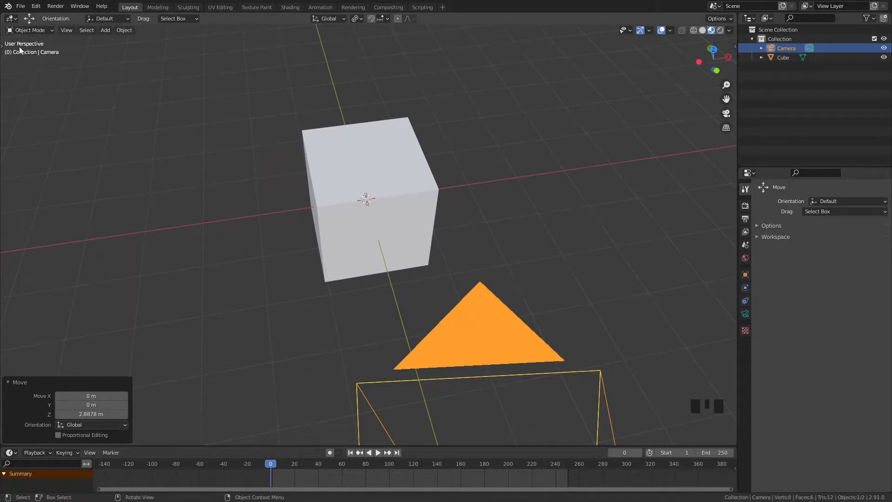
click(725, 127)
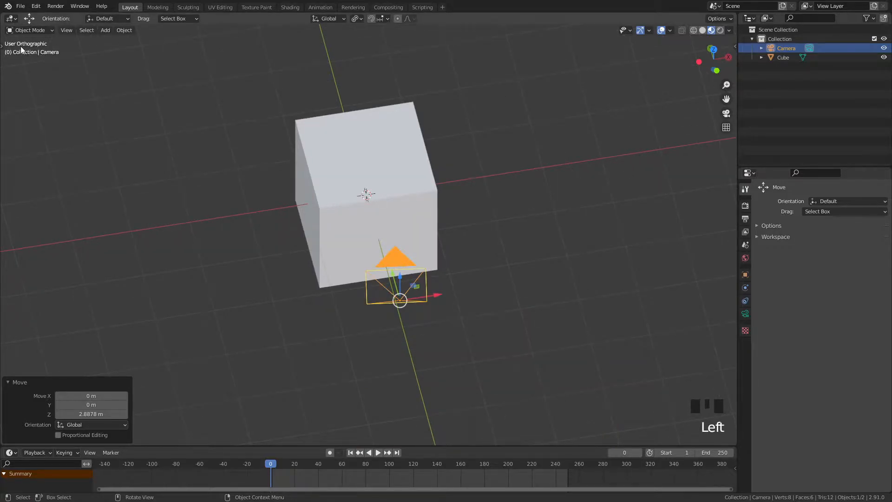
- Toggle the viewport repeatedly between orthographic and perspective projection, ending in perspective
shift+middle_drag(66, 58, 68, 76)
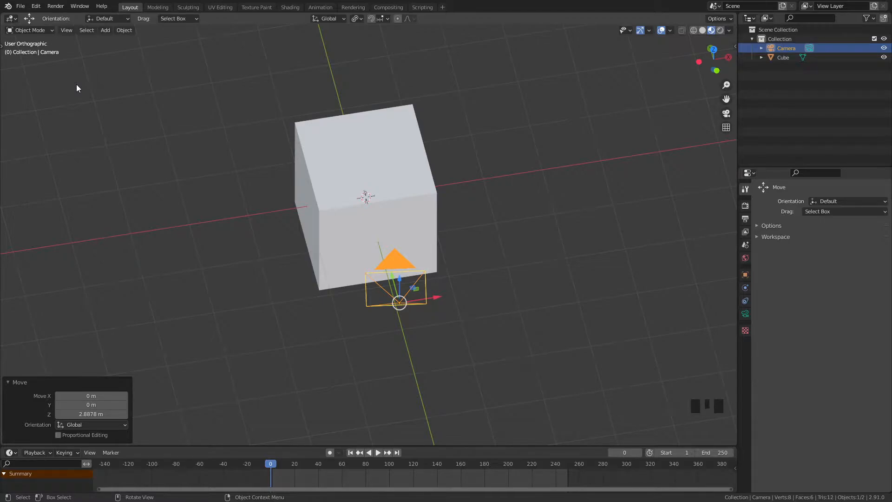
key(KP_5)
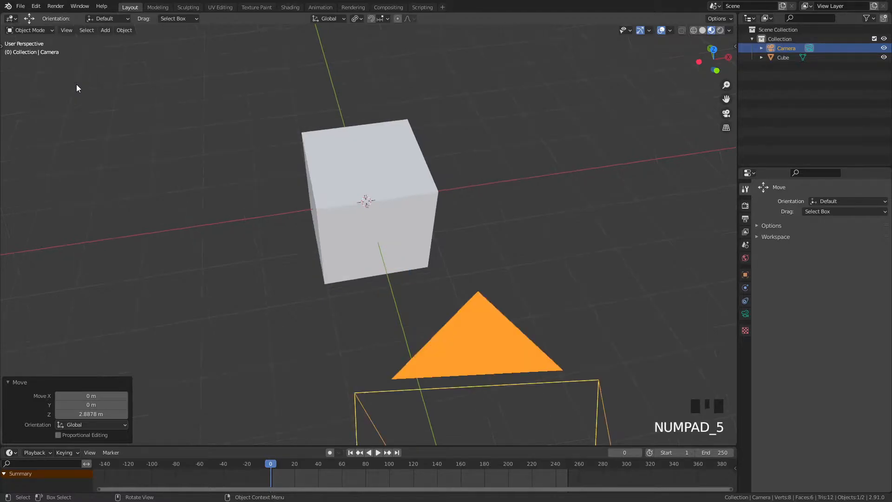
key(KP_5)
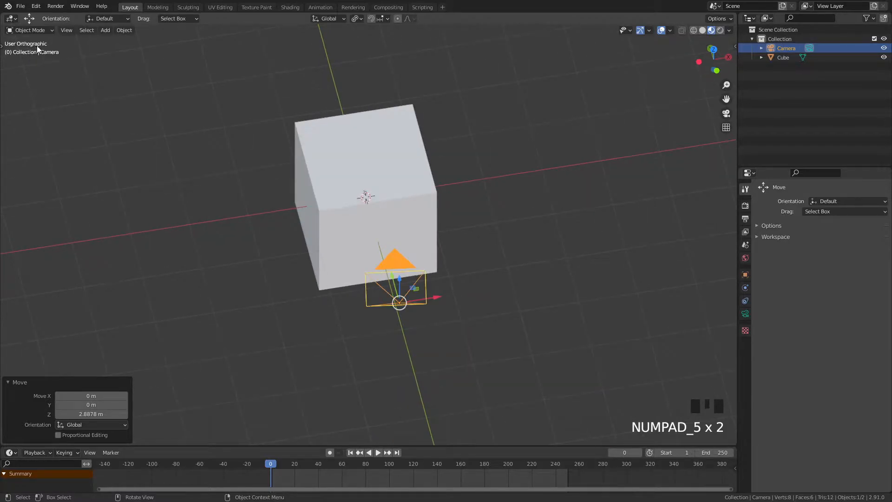
key(KP_5)
key(KP_5)
key(KP_5)
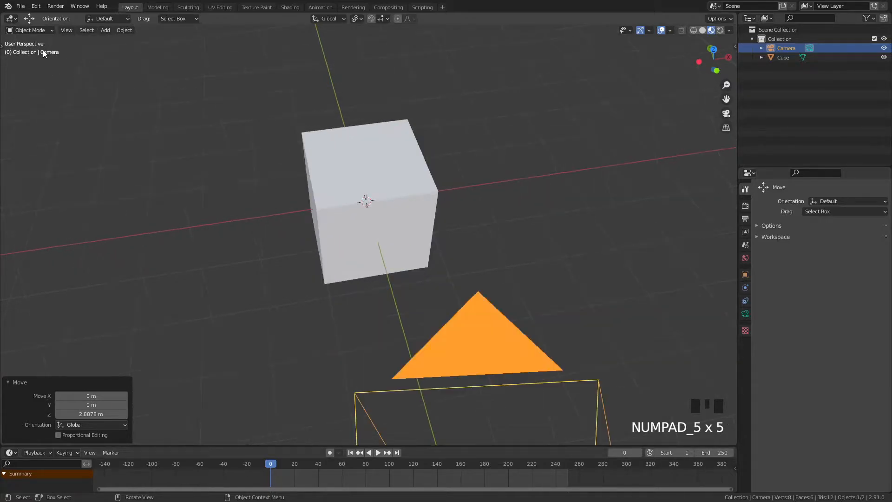
- Examine the cube and camera from several angles in perspective projection
middle_drag(308, 211, 18, 69)
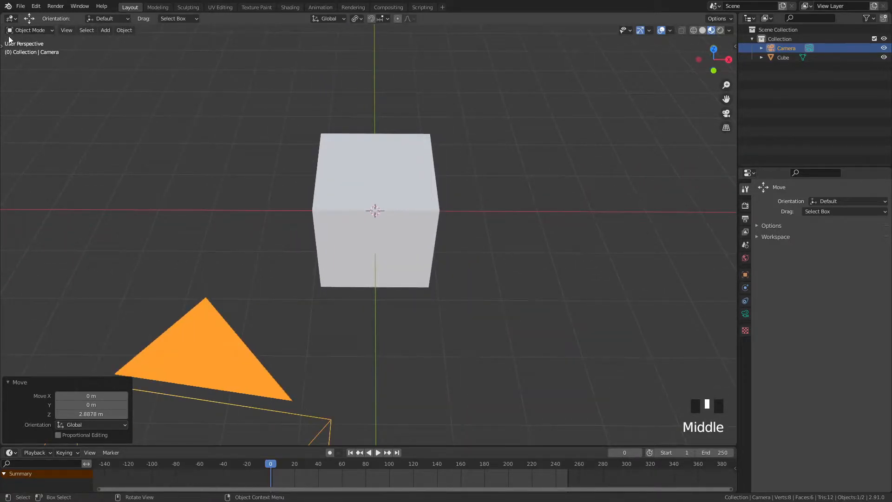
middle_drag(304, 225, 324, 247)
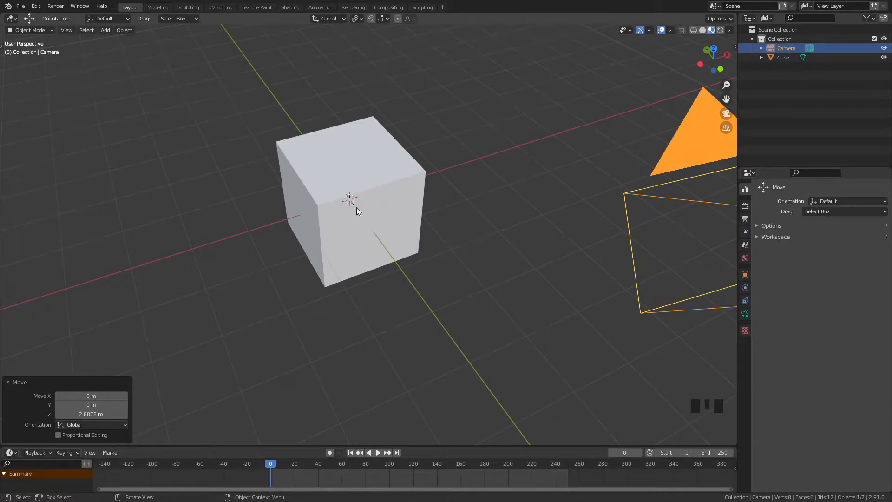
mouse_move(339, 230)
middle_down()
mouse_move(333, 235)
mouse_move(352, 232)
middle_up()
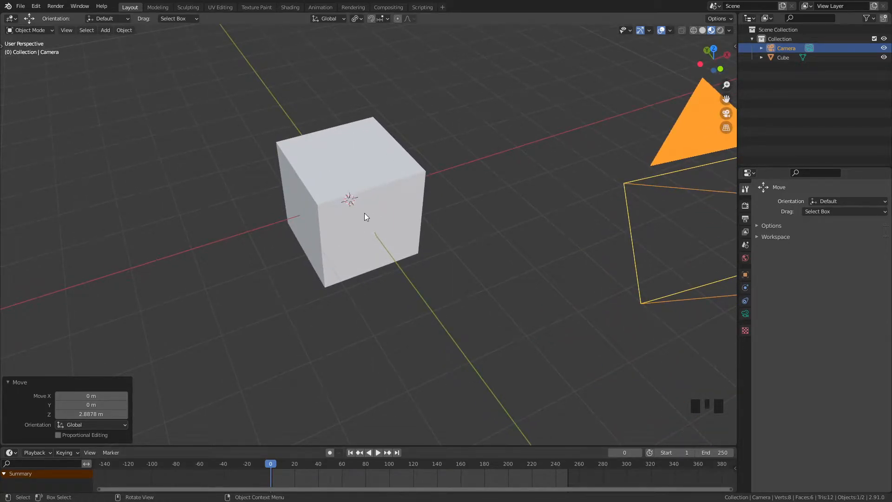
shift+middle_drag(372, 211, 376, 178)
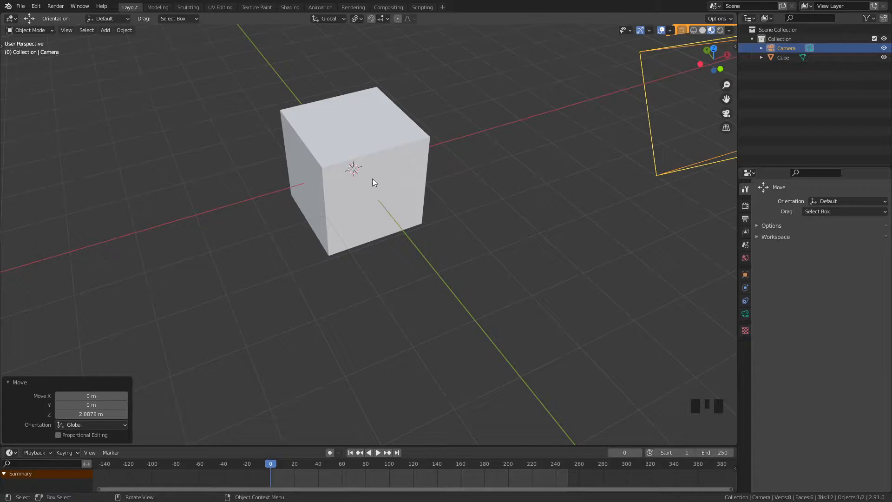
middle_drag(375, 178, 360, 200)
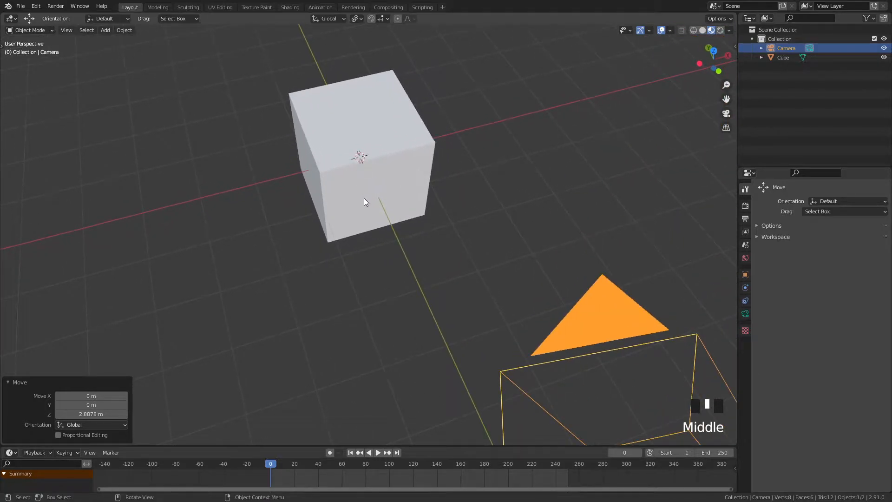
- Switch the viewport to orthographic projection, examine the cube from several sides and select it
key(KP_5)
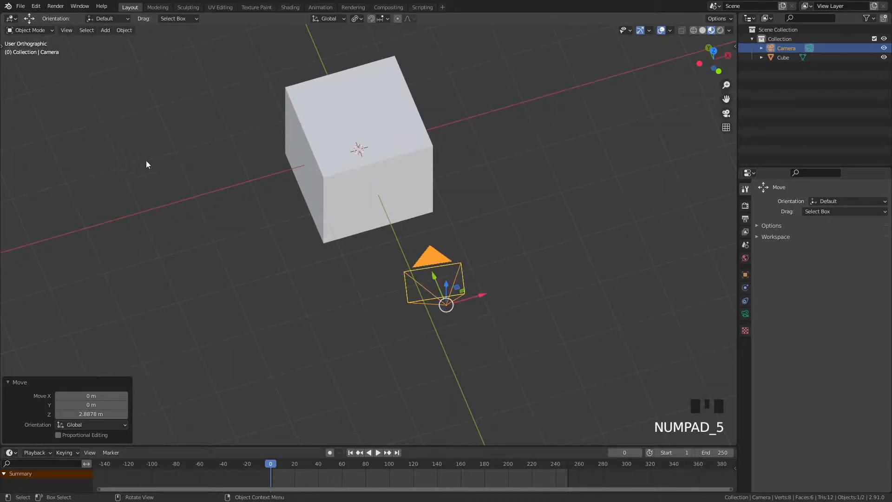
shift+middle_drag(289, 193, 289, 201)
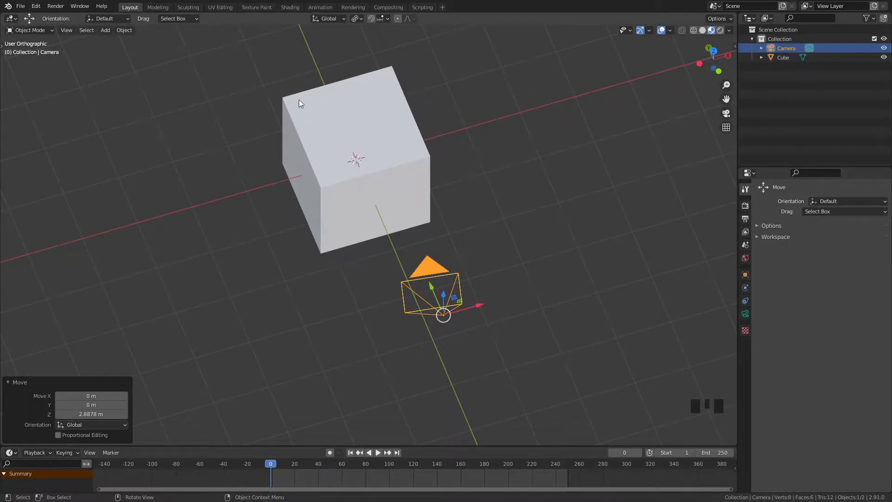
middle_drag(402, 199, 355, 183)
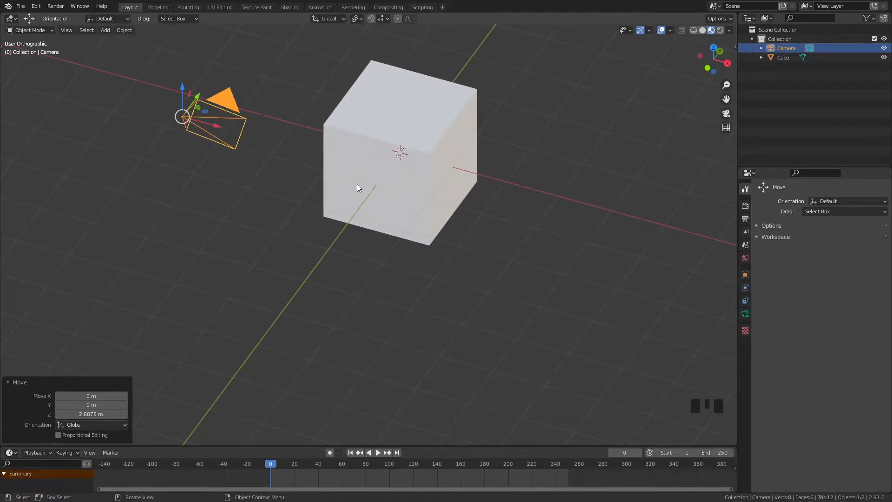
middle_drag(375, 193, 424, 216)
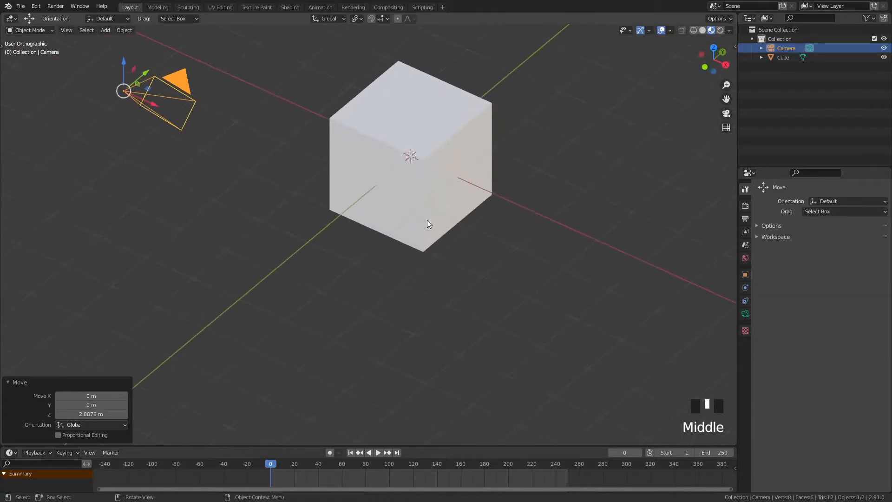
click(380, 180)
middle_drag(488, 243, 420, 243)
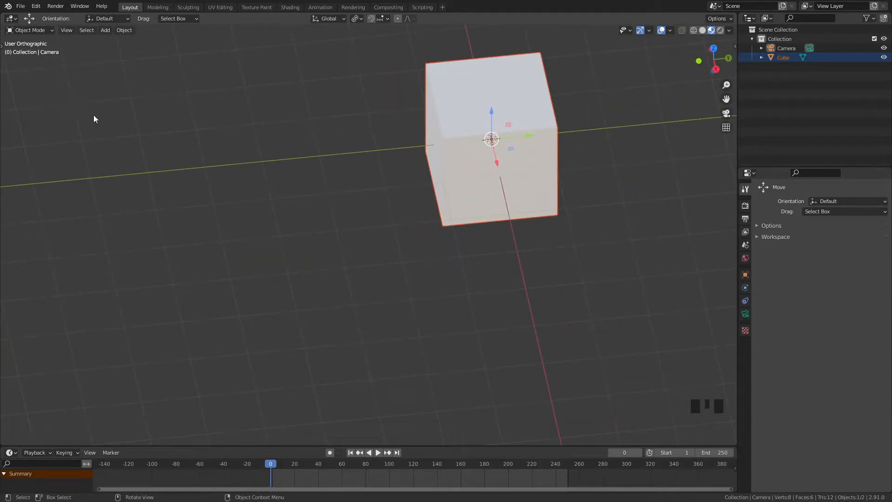
- Return the viewport to perspective projection and frame the cube closely from a low front angle
key(KP_5)
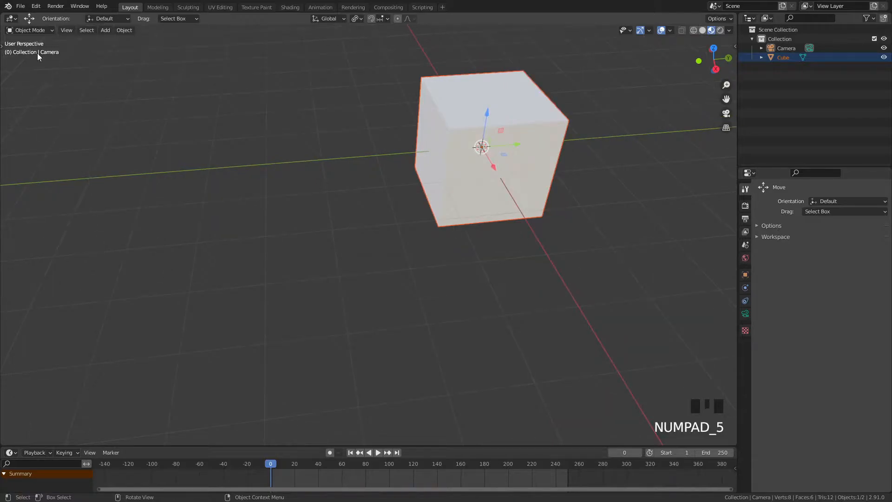
shift+middle_drag(397, 158, 328, 248)
scroll(306, 251, up, 2)
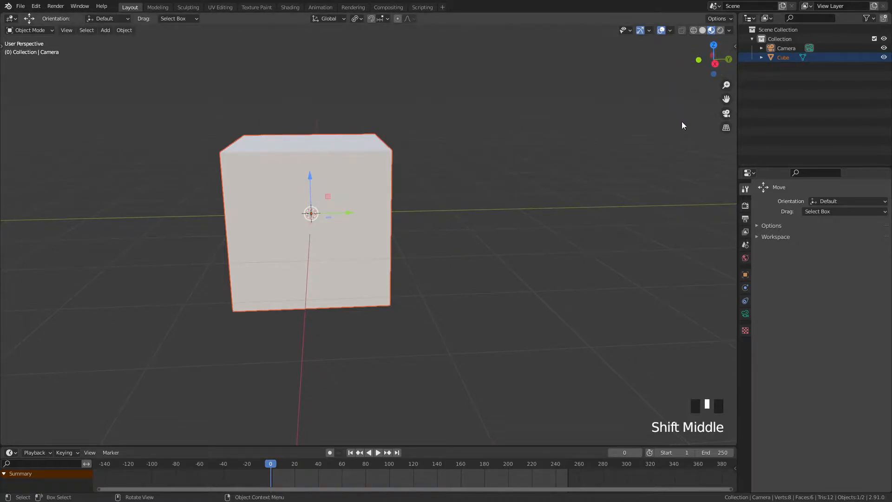
- Show the viewport's tool shelf and hide it again
key(t)
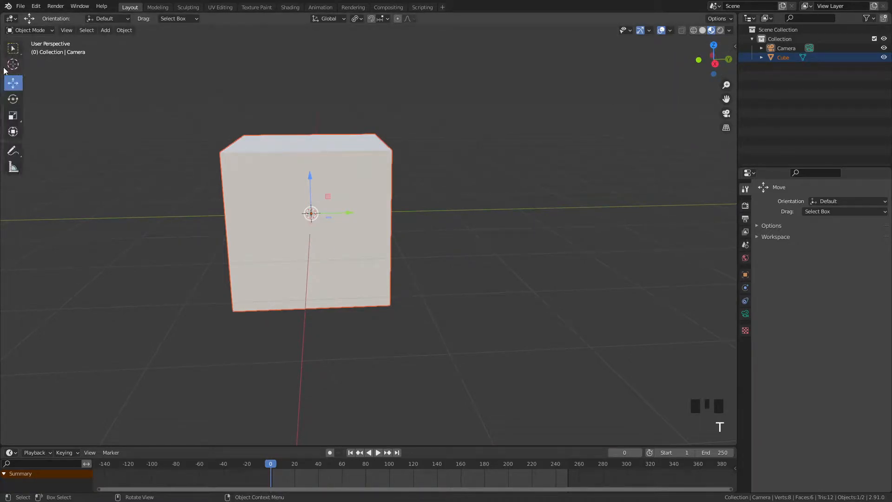
key(t)
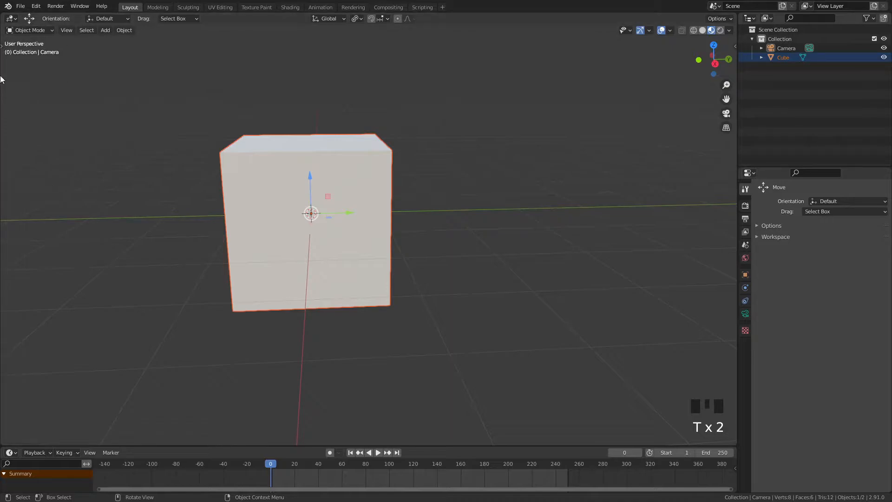
- Turn off the Navigate gizmos in the viewport gizmo settings
click(648, 32)
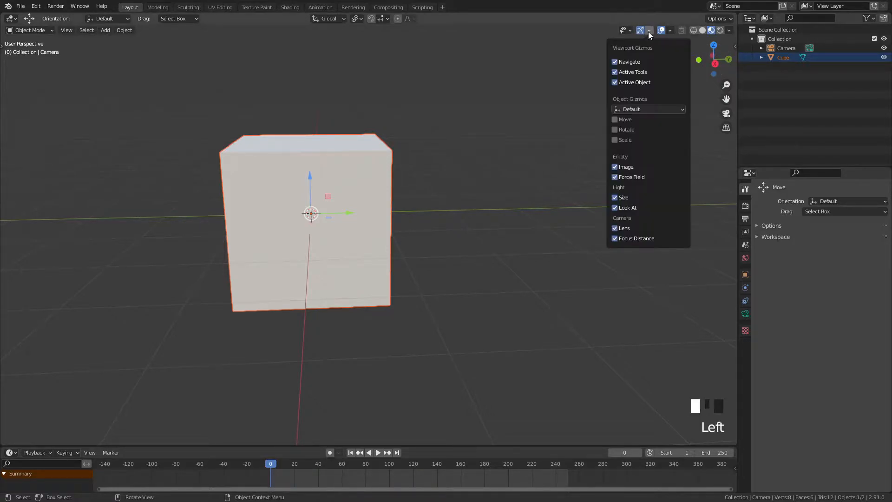
click(619, 62)
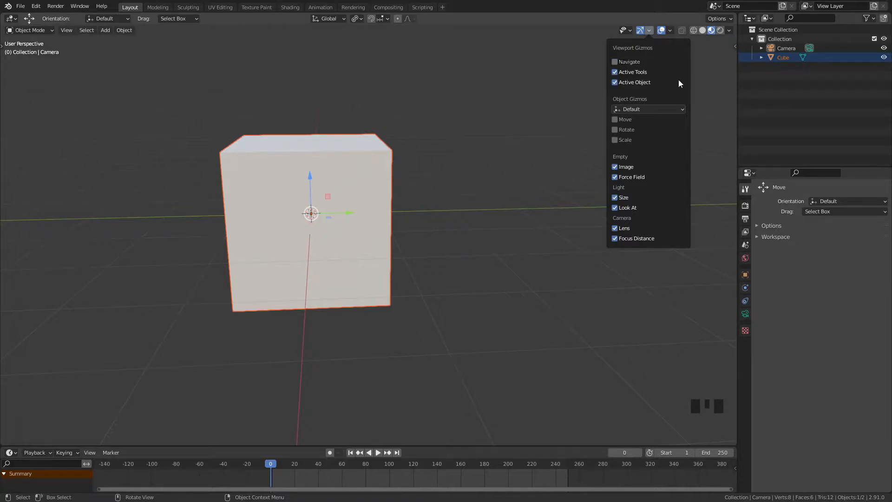
click(631, 30)
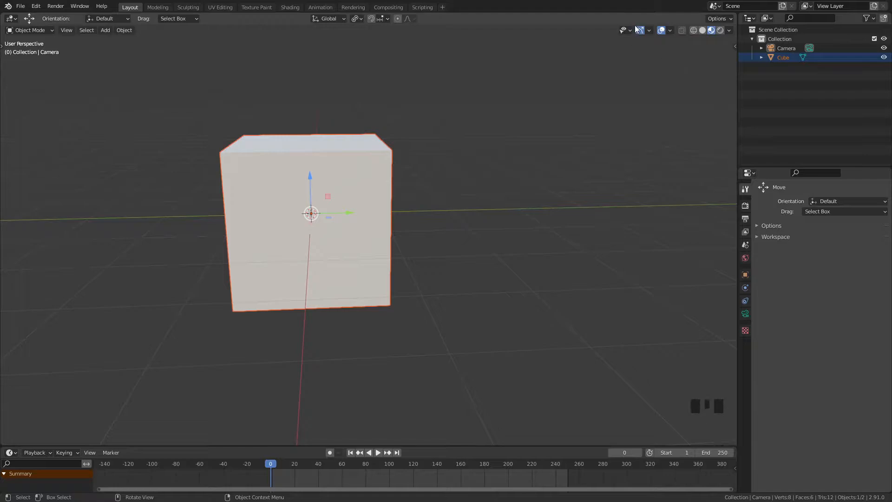
- Hide and restore all Mesh objects with the object type visibility settings, repeating it and leaving meshes visible
click(629, 30)
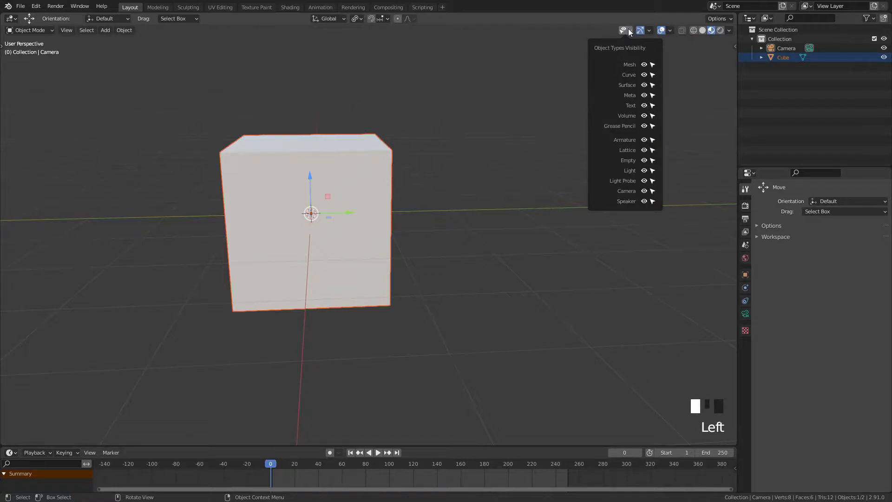
click(644, 65)
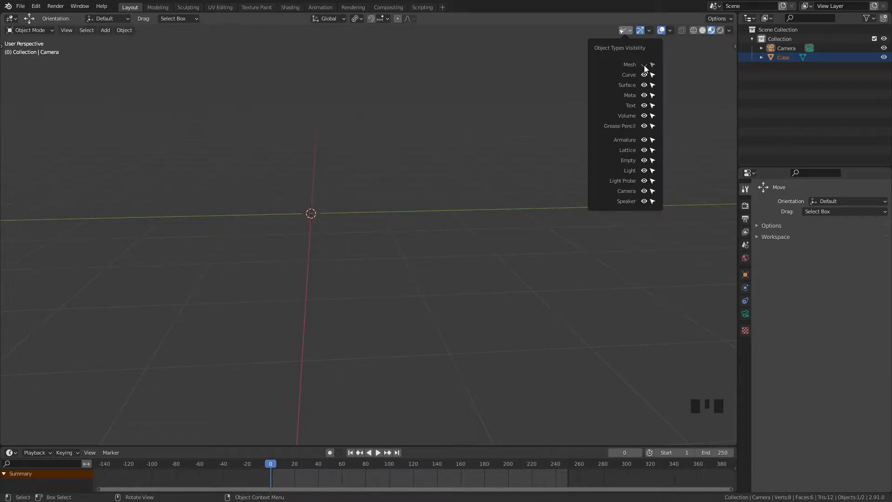
click(644, 65)
click(645, 65)
click(644, 65)
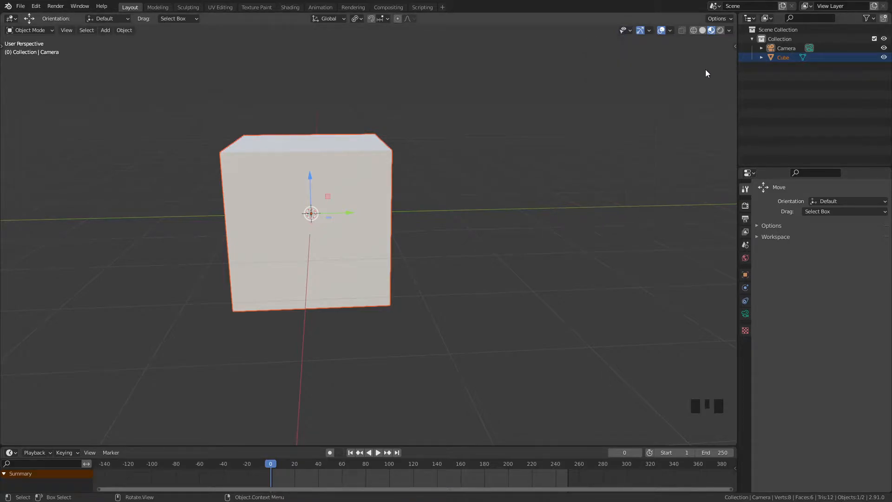
- Deselect the cube, and turn the Floor grid overlay off and on again
click(673, 68)
click(649, 31)
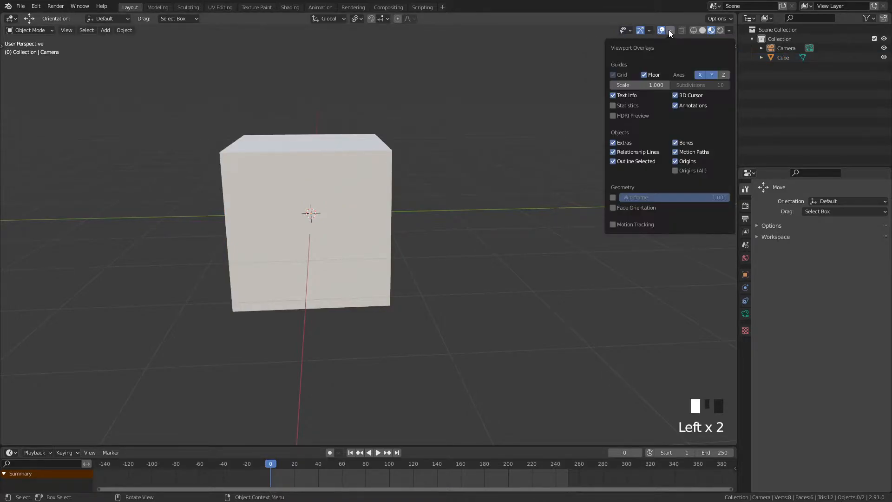
click(669, 31)
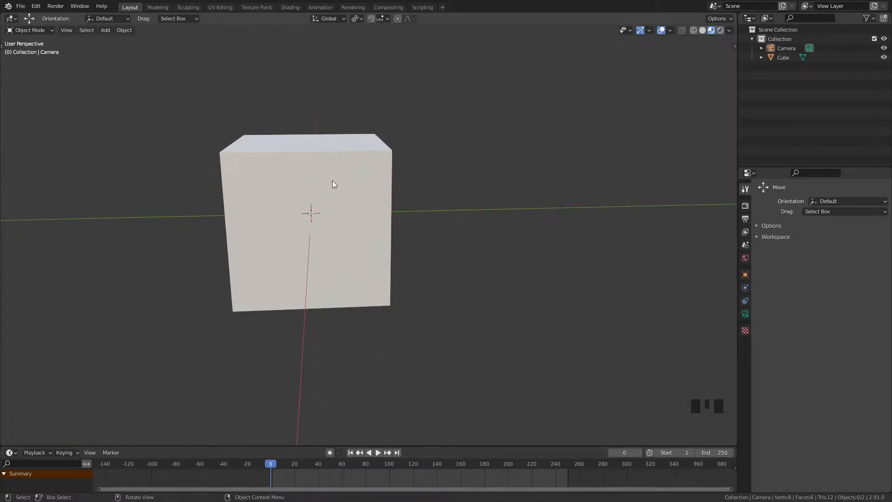
click(670, 30)
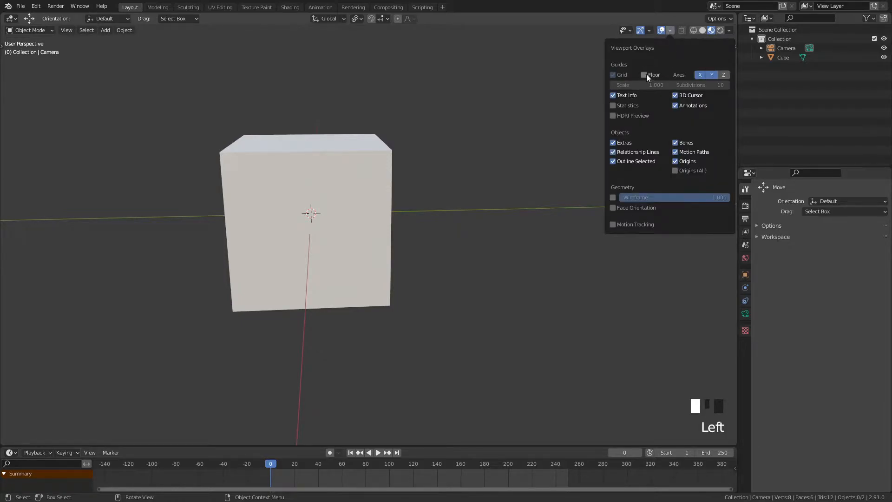
click(645, 75)
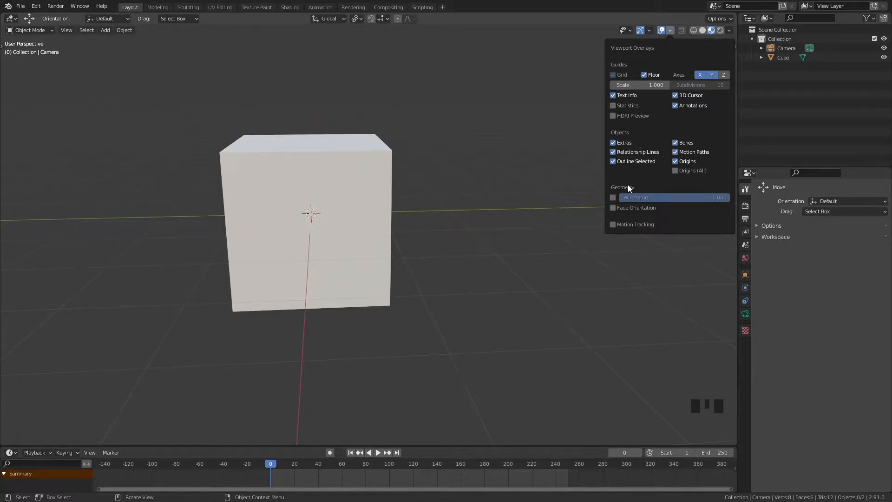
- Enable the Wireframe overlay and switch the viewport to solid shading, with the cube viewed corner-on
click(612, 198)
mouse_move(405, 208)
middle_down()
mouse_move(392, 208)
mouse_move(397, 225)
mouse_move(340, 205)
mouse_move(477, 123)
middle_up()
click(703, 30)
mouse_move(486, 169)
middle_down()
mouse_move(400, 169)
mouse_move(428, 183)
mouse_move(512, 158)
middle_up()
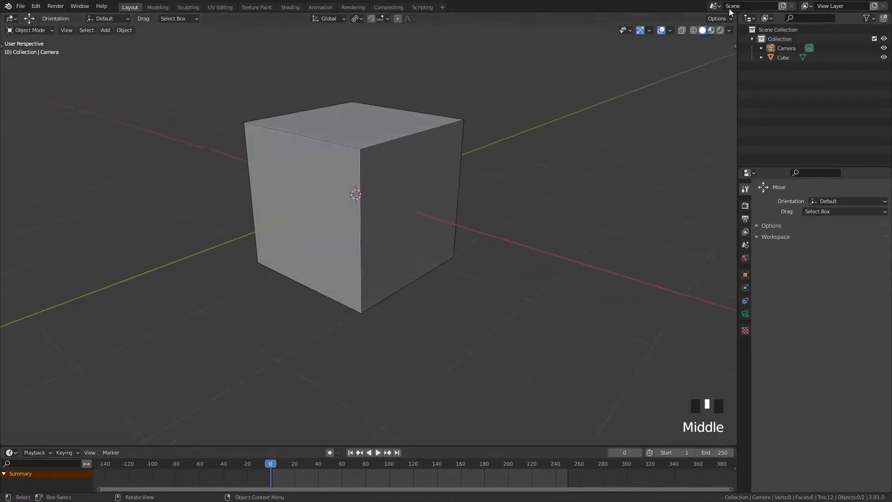
click(669, 30)
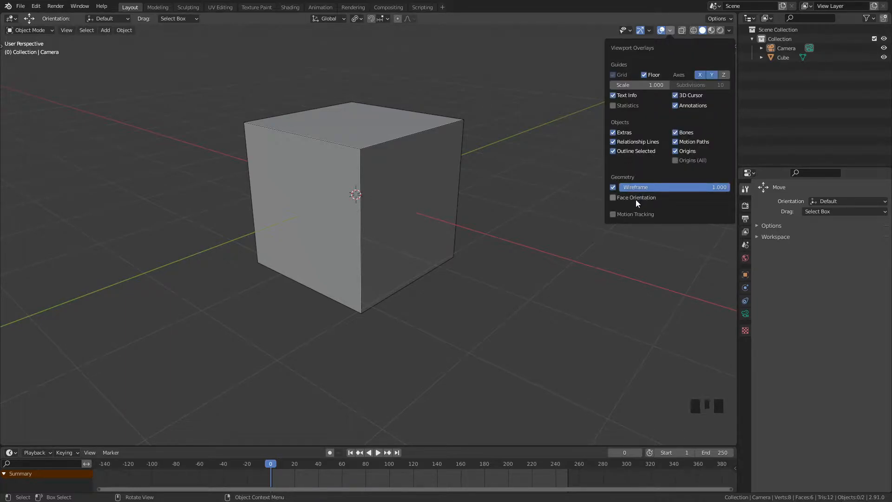
- Turn Shadow and Cavity off and back on in the solid viewport shading options
click(730, 31)
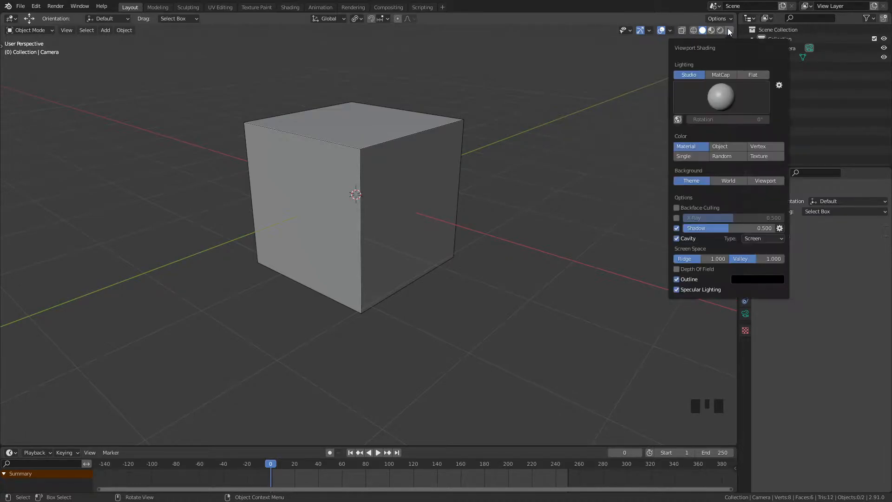
click(677, 228)
click(676, 239)
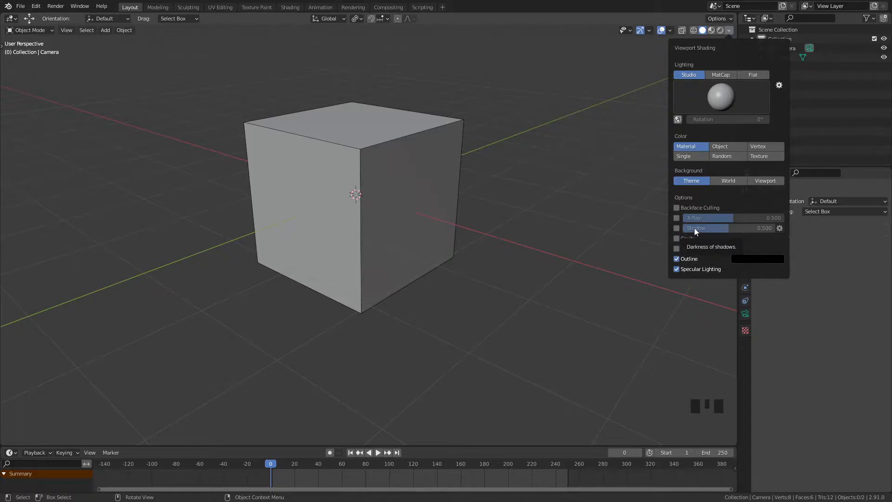
click(676, 227)
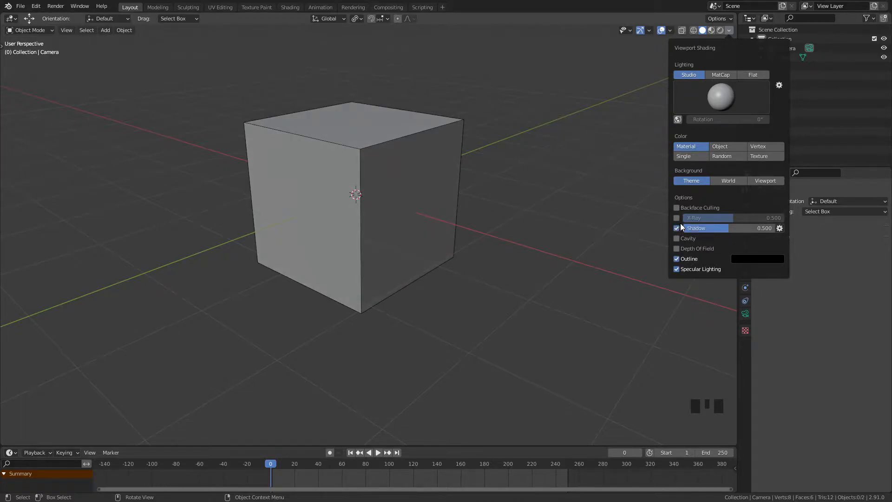
key(F1)
click(730, 31)
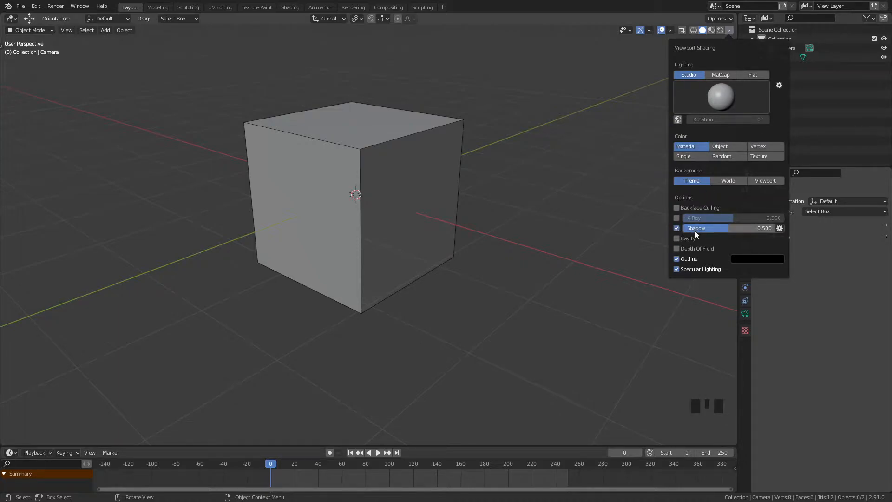
click(677, 238)
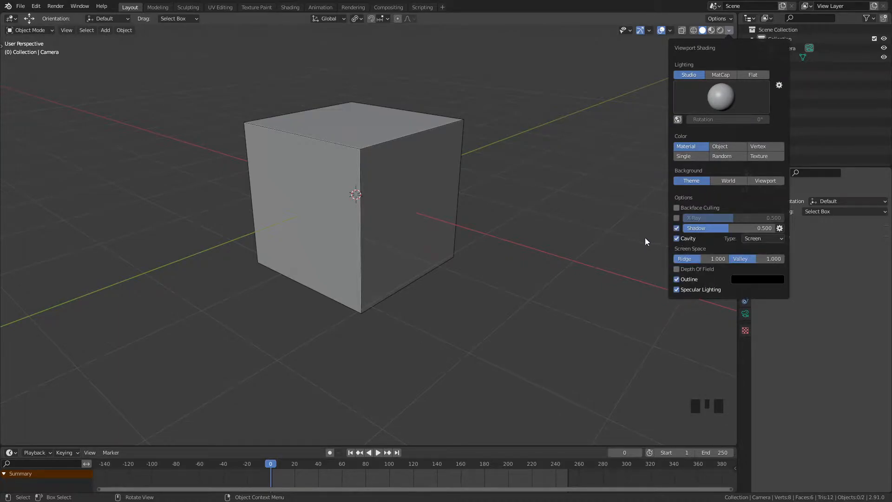
- Turn Cavity off and toggle Shadow off and on again in the solid viewport shading options
mouse_move(534, 223)
middle_down()
mouse_move(490, 215)
mouse_move(726, 89)
middle_up()
click(729, 30)
click(676, 228)
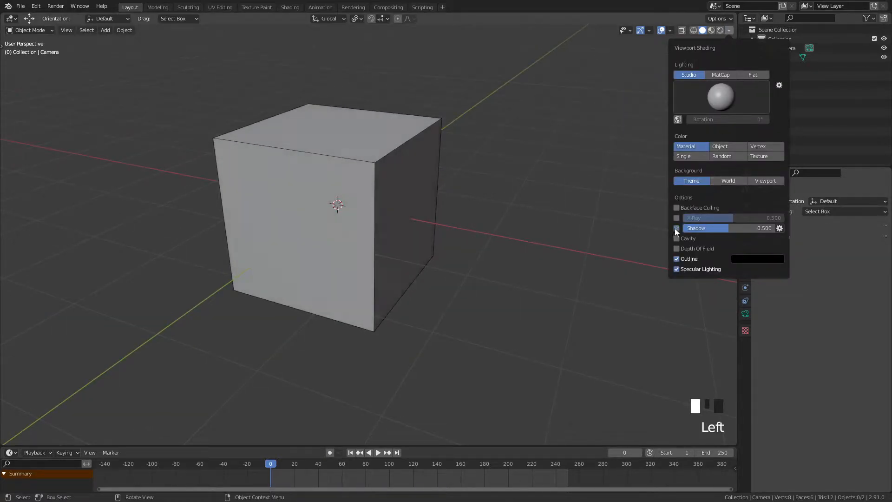
click(676, 228)
mouse_move(676, 228)
middle_down()
mouse_move(462, 209)
mouse_move(528, 188)
mouse_move(532, 201)
middle_up()
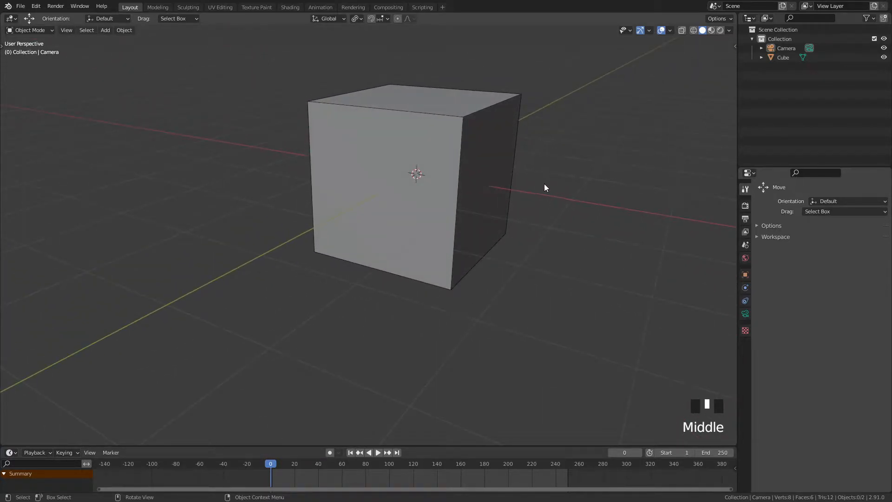
- Turn off Outline in the solid viewport shading options and check the cube's edges up close and from several angles
click(728, 30)
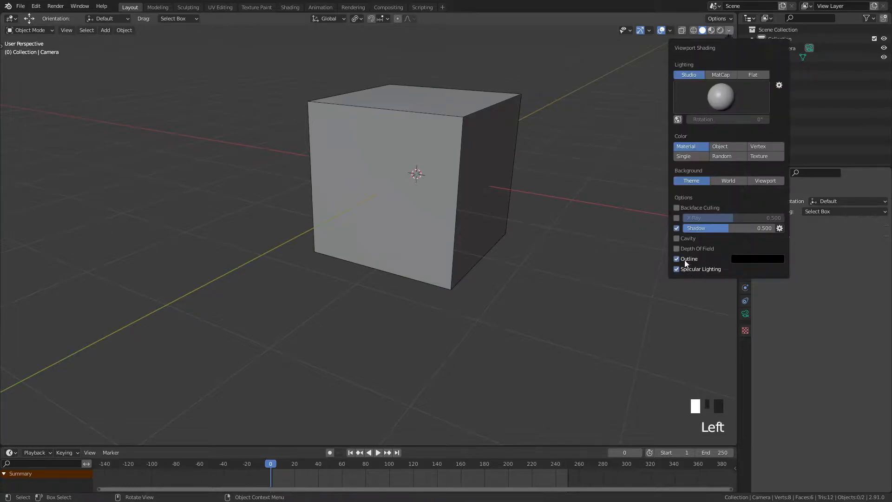
scroll(416, 118, up, 4)
mouse_move(417, 118)
middle_down()
mouse_move(436, 138)
mouse_move(693, 49)
middle_up()
middle_click(437, 113)
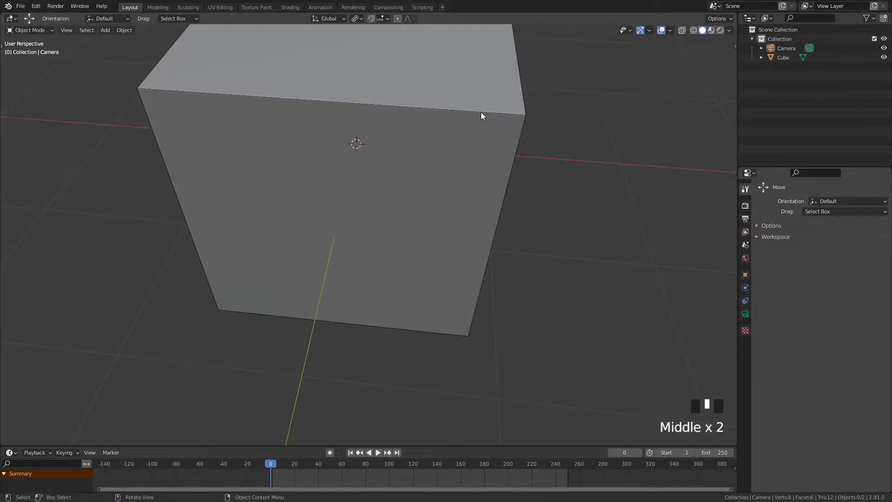
click(671, 29)
shift+middle_drag(508, 132, 574, 229)
scroll(486, 194, down, 4)
shift+middle_drag(486, 195, 421, 197)
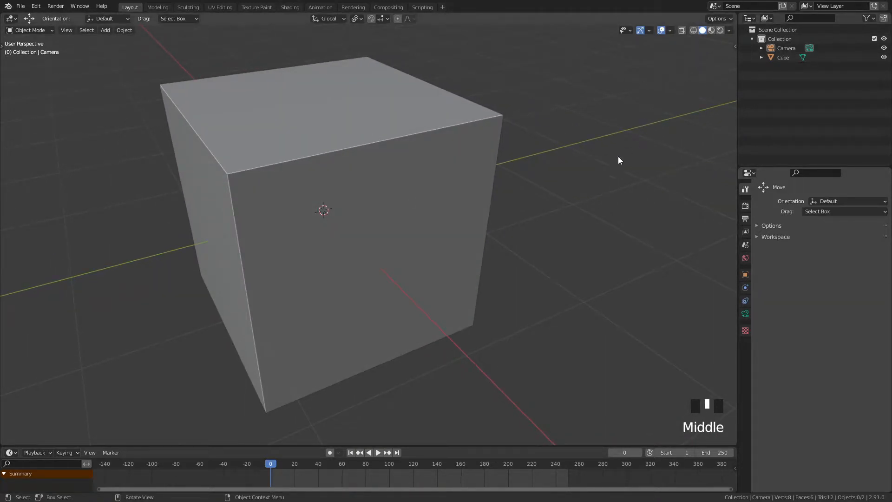
click(729, 30)
click(561, 178)
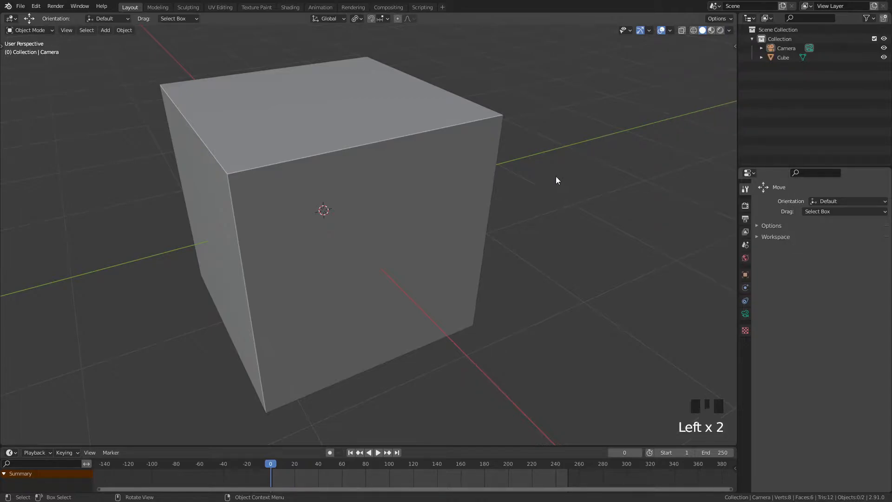
scroll(446, 239, down, 4)
mouse_move(446, 238)
shift+middle_down()
mouse_move(406, 219)
mouse_move(404, 227)
mouse_move(448, 225)
shift+middle_up()
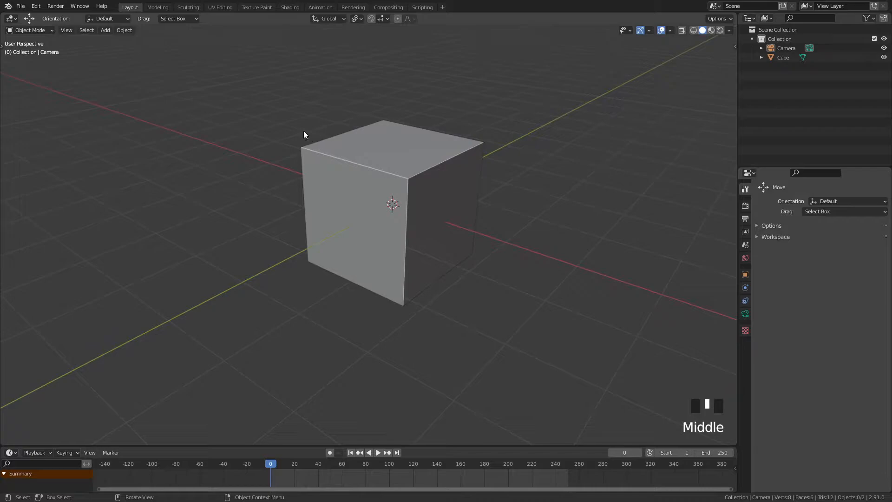
- Open the Interface preferences and view the list of available translation languages
click(36, 5)
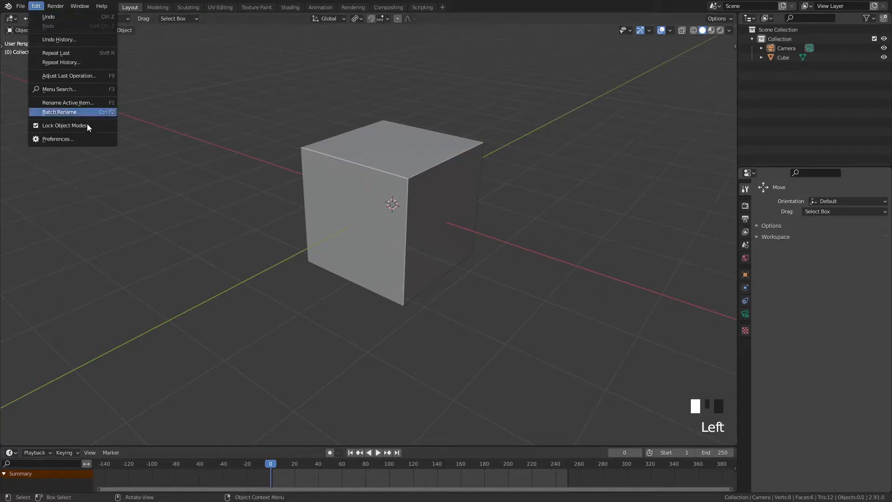
click(79, 139)
drag(165, 28, 337, 109)
click(241, 123)
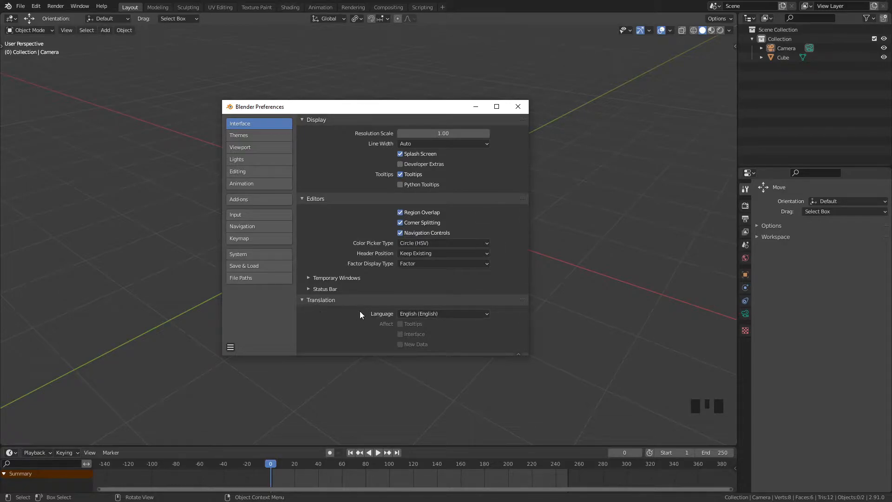
click(437, 313)
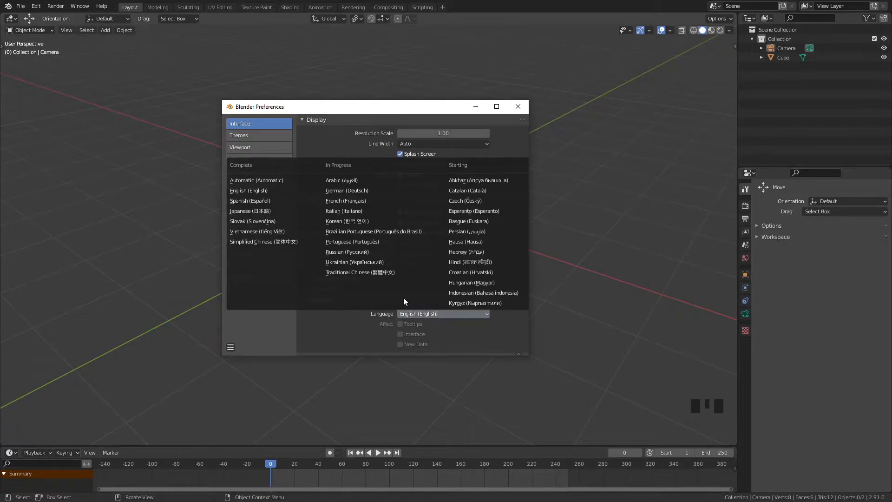
key(Escape)
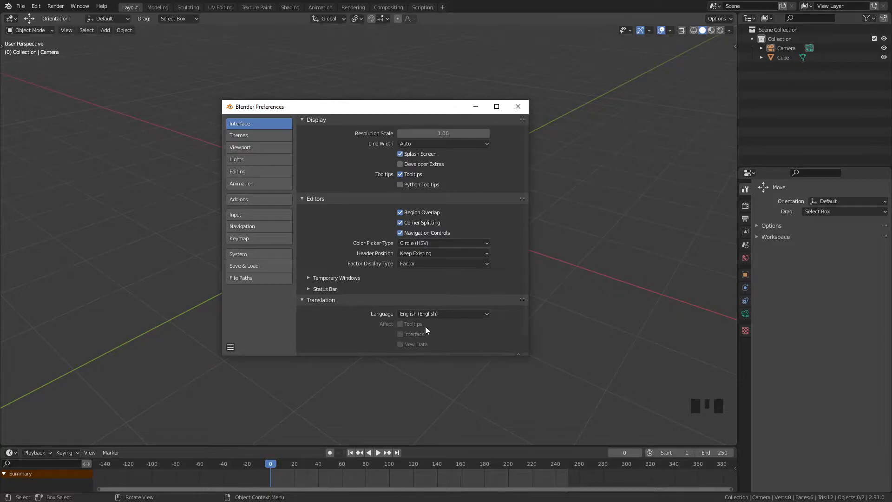
- Try the Blender Light, Deep Grey and Maya themes, and set the theme back to Blender Dark
click(255, 136)
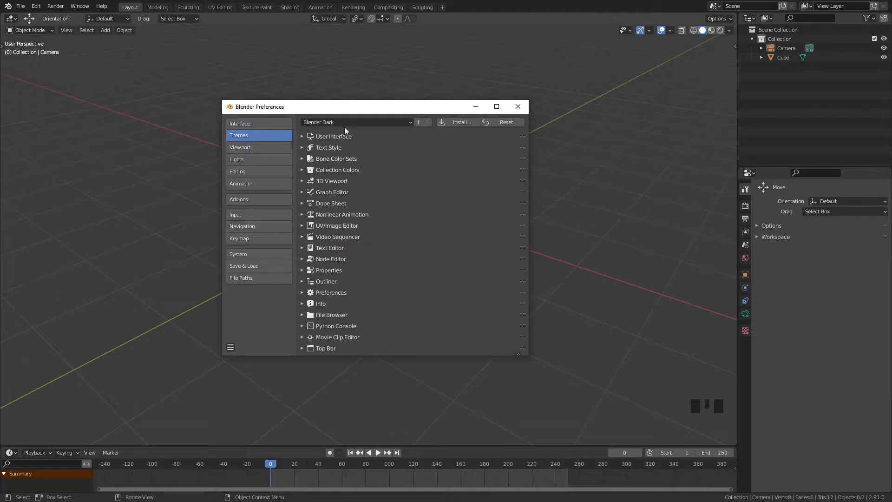
click(358, 123)
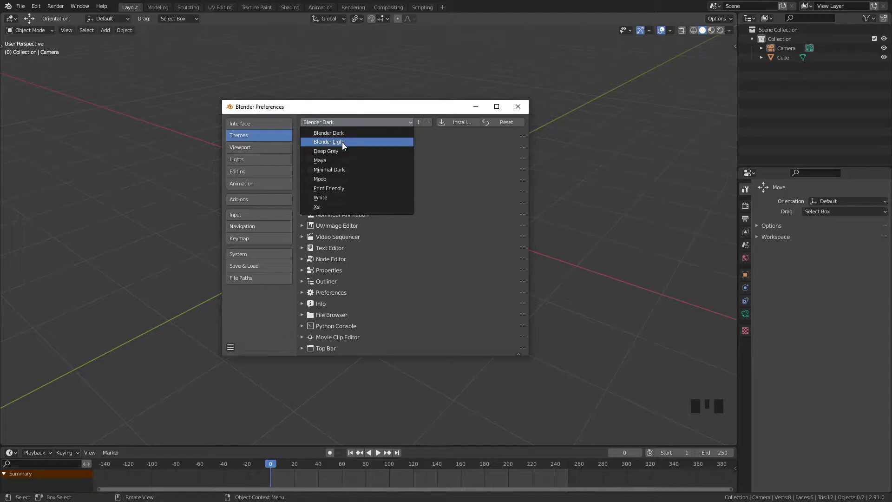
click(342, 143)
click(352, 123)
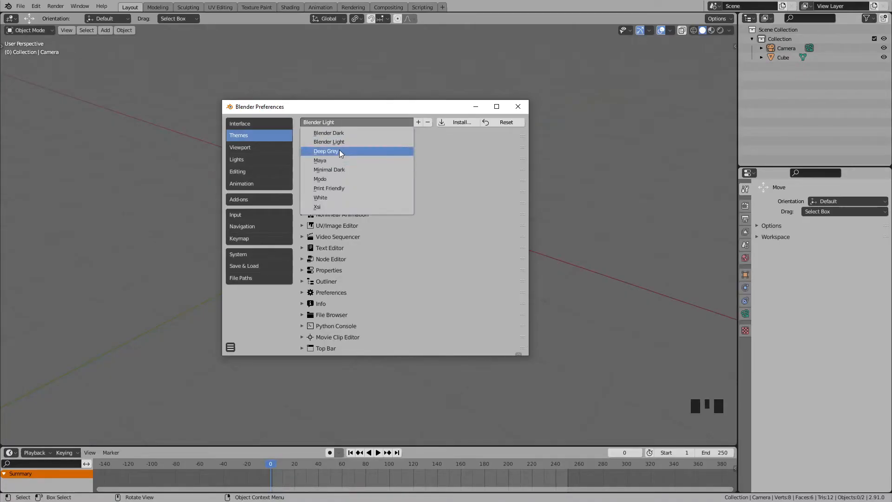
click(339, 152)
click(350, 123)
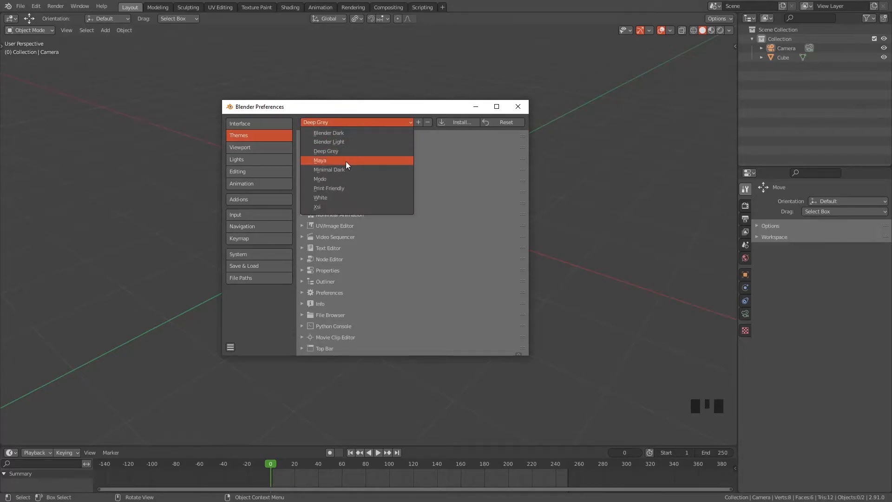
click(346, 160)
click(361, 123)
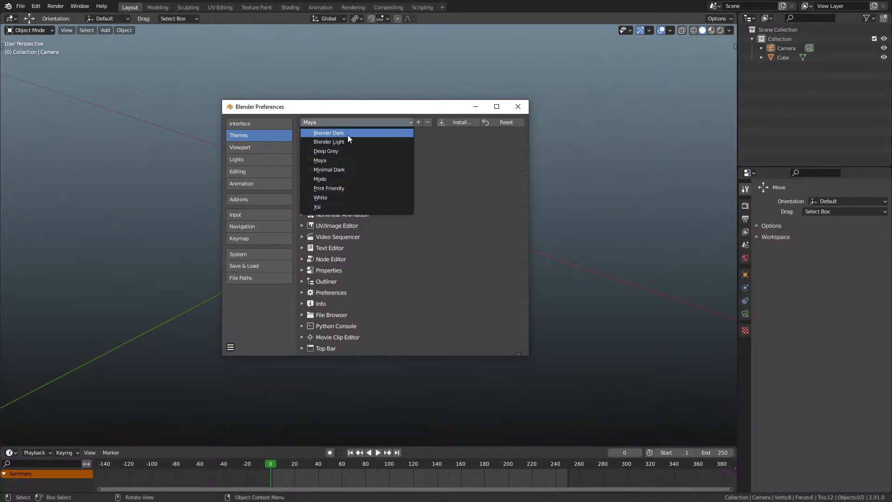
click(348, 133)
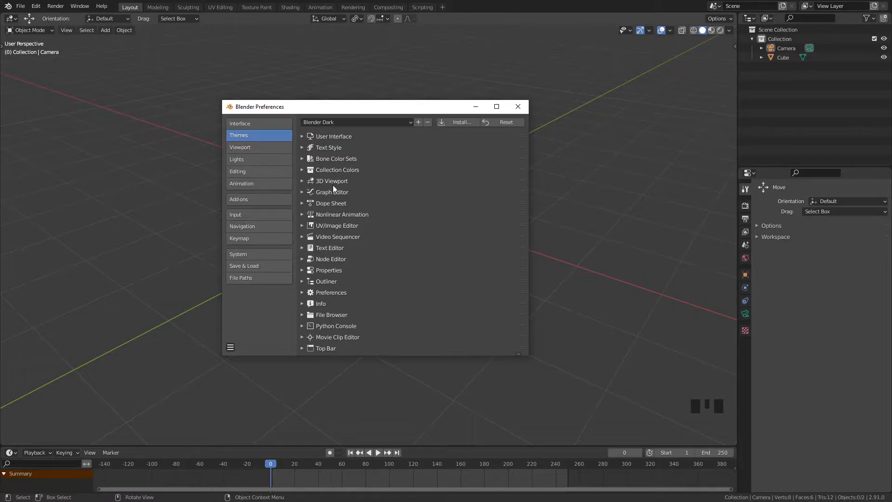
- Set the Vertex Size to 6 px in the 3D Viewport section of the theme preferences
drag(365, 107, 335, 84)
click(293, 155)
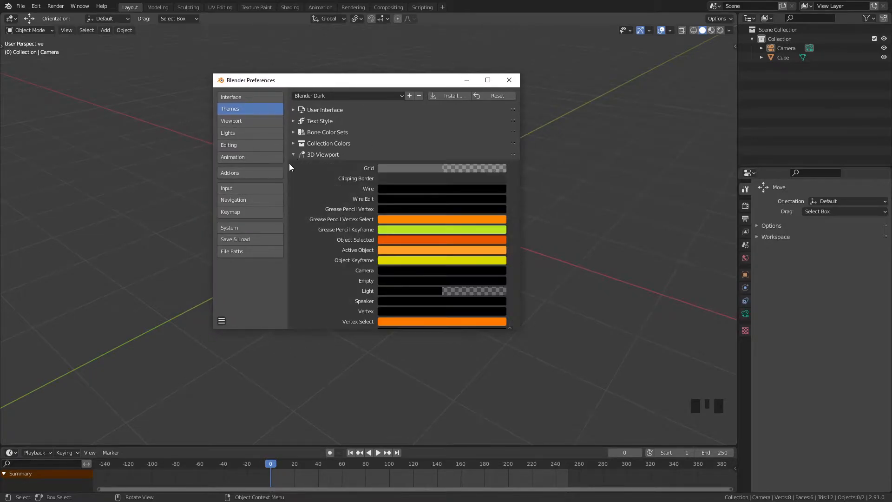
scroll(481, 244, down, 3)
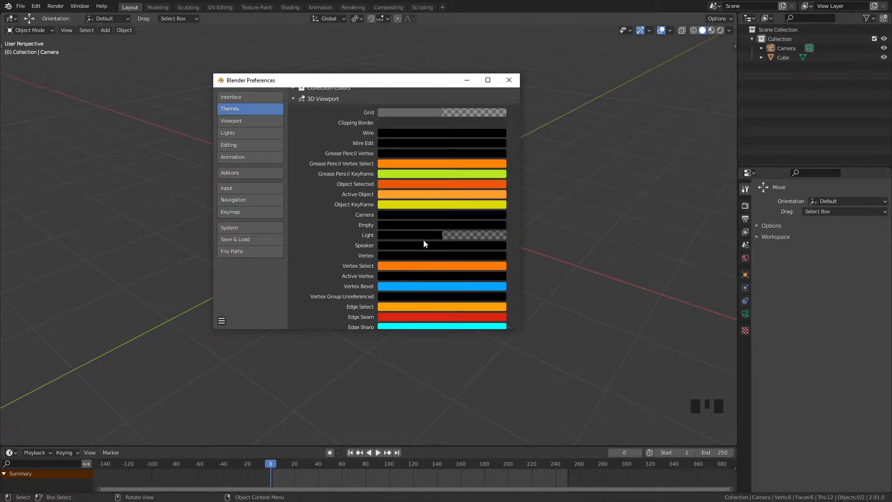
scroll(422, 244, down, 10)
scroll(425, 237, down, 5)
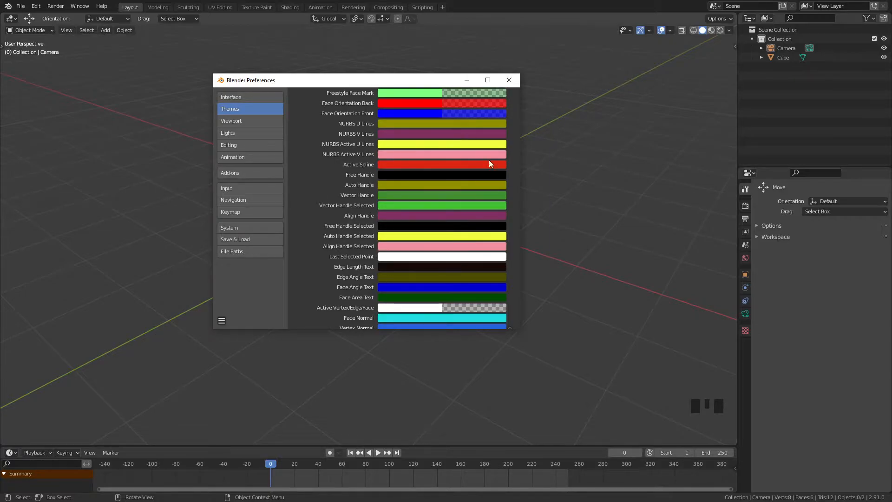
scroll(419, 248, down, 12)
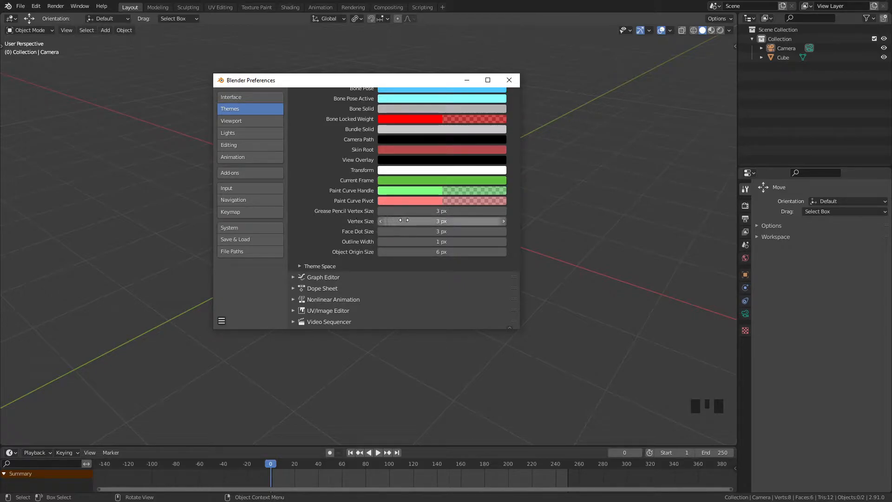
click(447, 222)
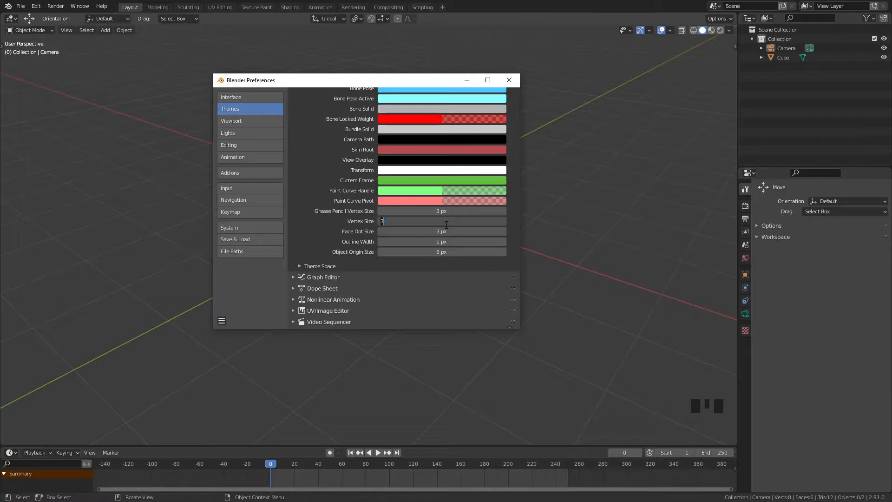
text(6)
key(Return)
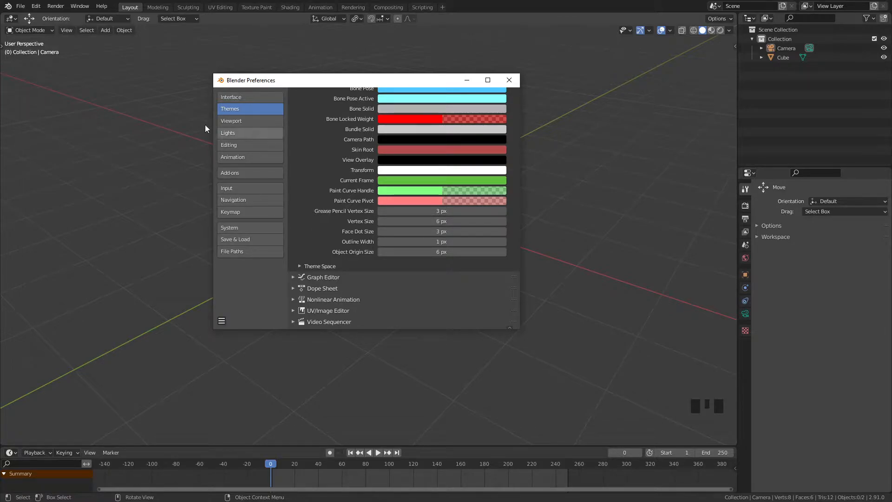
- View the Viewport Anti-Aliasing sample options in the Viewport preferences and return to the 3D scene
click(244, 120)
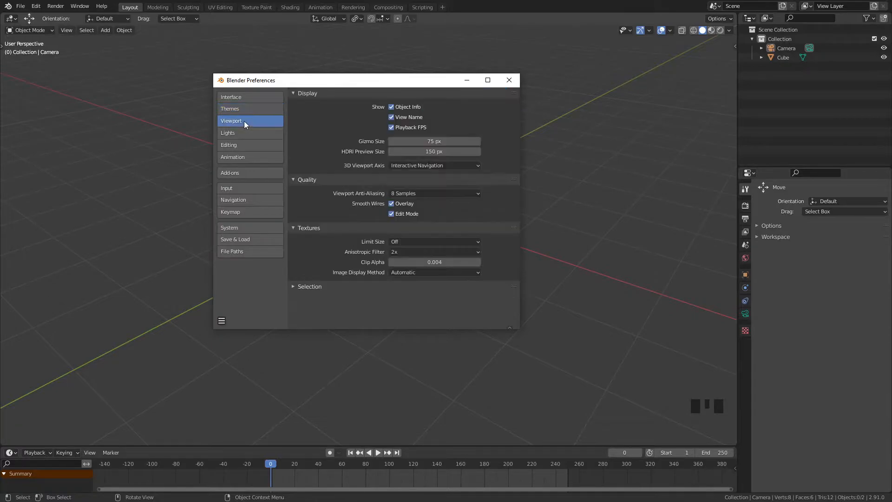
drag(438, 88, 390, 73)
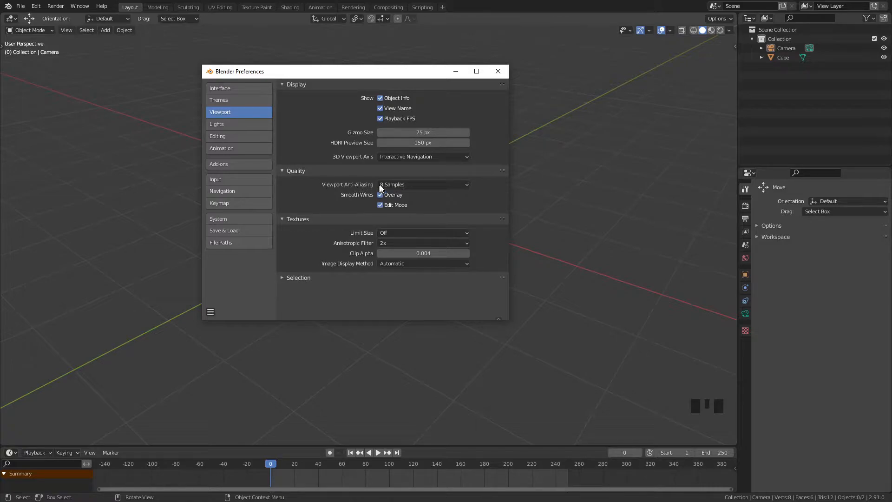
click(417, 185)
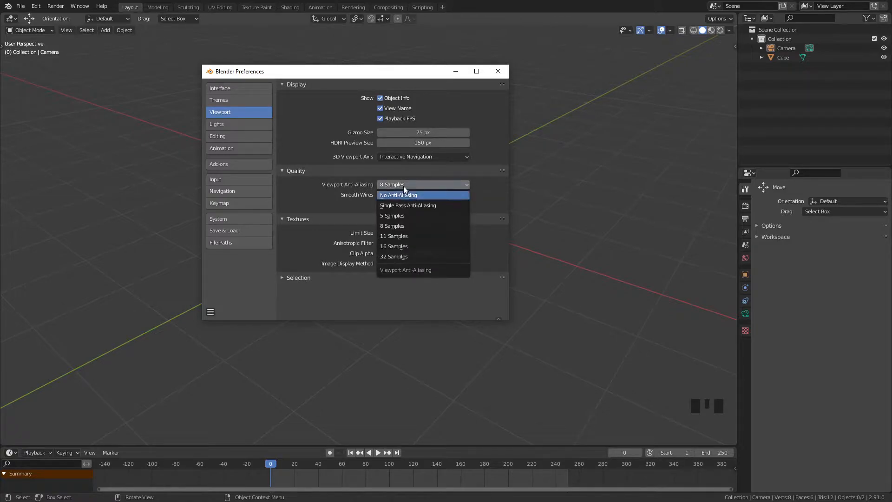
drag(408, 71, 257, 91)
click(465, 242)
- Select the cube and switch it from Object Mode to Edit Mode
scroll(381, 239, up, 4)
shift+middle_drag(399, 242, 412, 271)
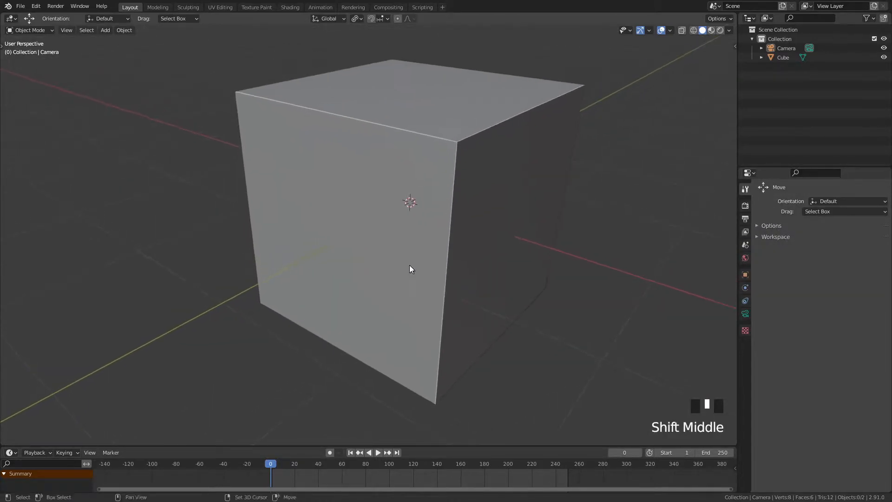
middle_drag(571, 155, 601, 217)
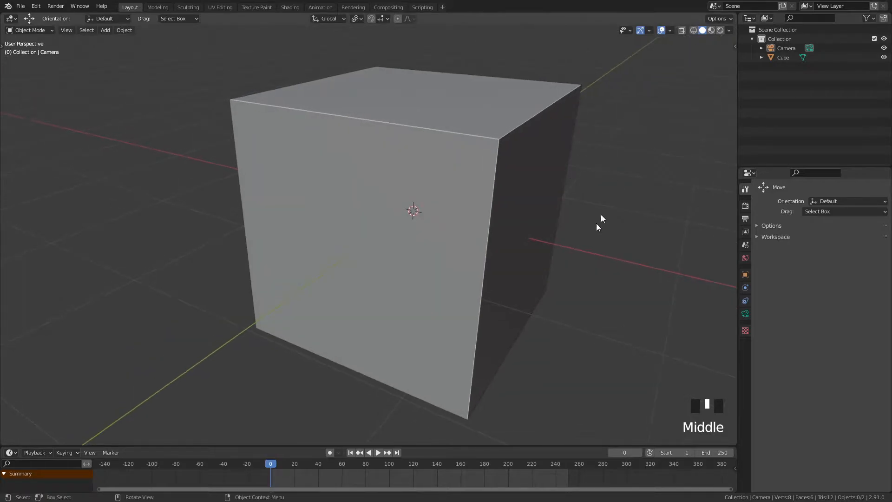
click(36, 30)
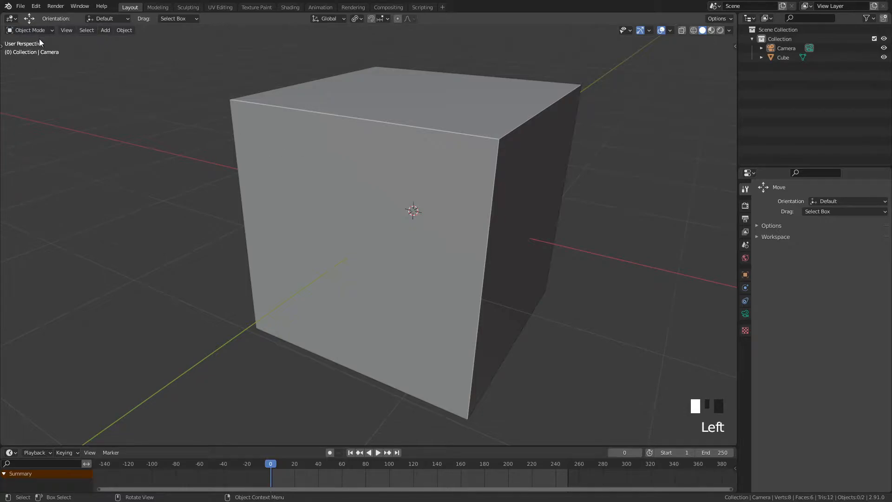
click(37, 30)
click(402, 191)
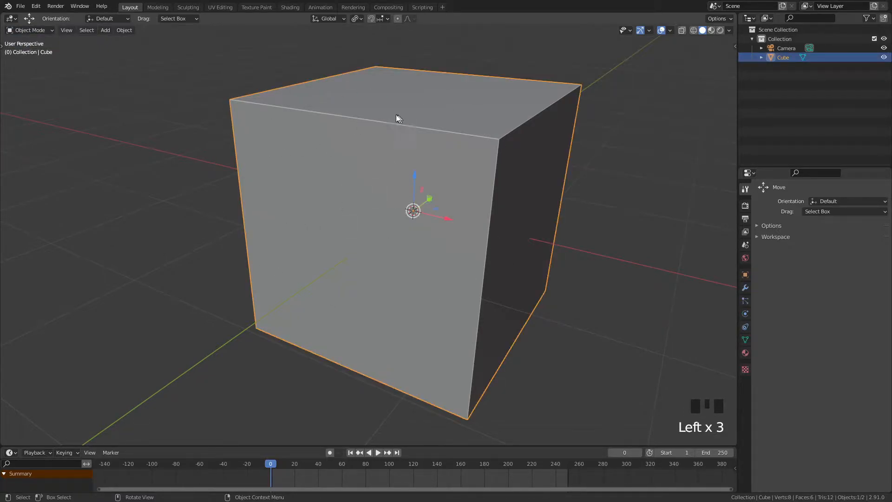
click(52, 31)
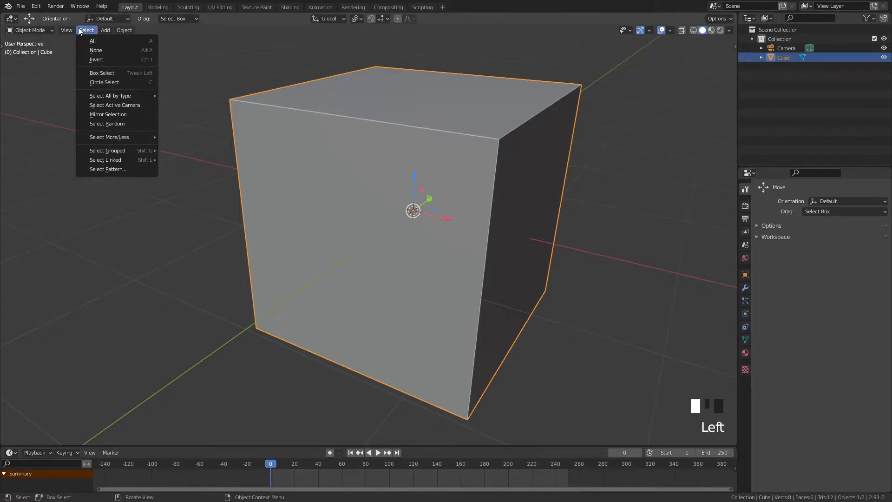
click(33, 29)
click(42, 51)
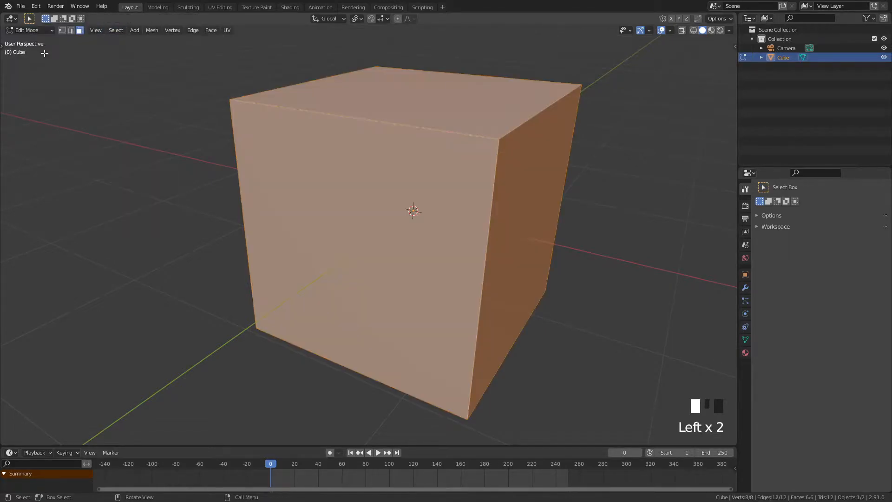
- Toggle the cube repeatedly between Edit Mode and Object Mode, ending in Edit Mode
middle_drag(319, 181, 329, 179)
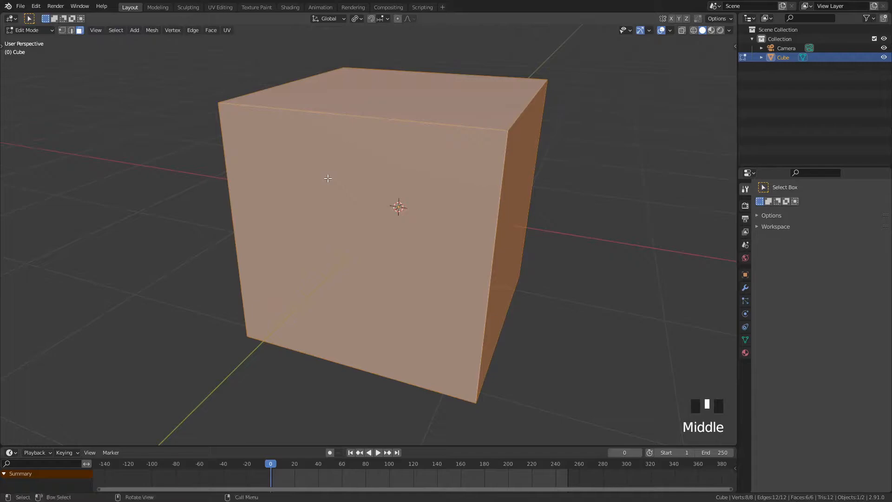
key(Tab)
key(Tab)
key(Tab)
key(Tab)
key(Tab)
key(Tab)
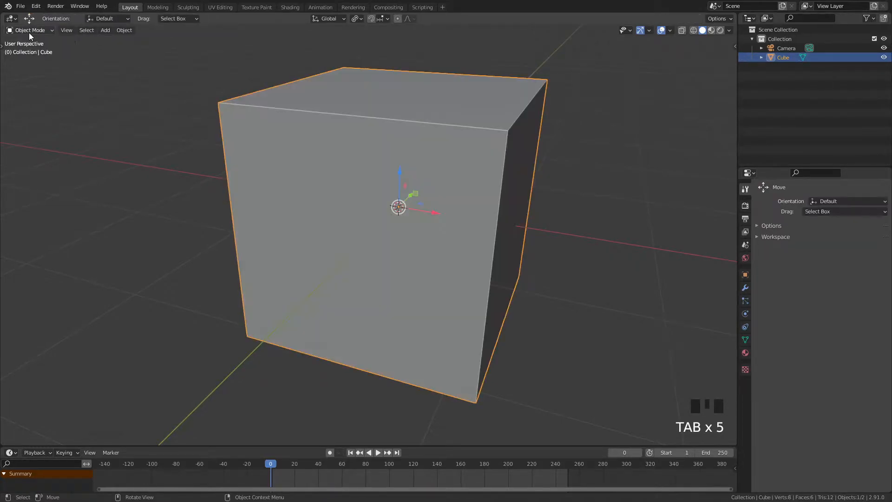
key(Tab)
middle_drag(288, 116, 295, 110)
shift+middle_drag(371, 135, 355, 185)
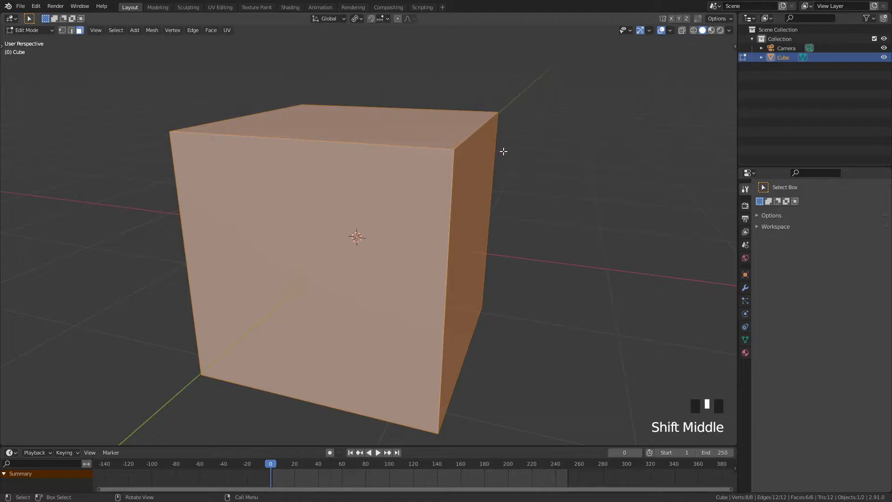
- Return the cube to Object Mode and switch the viewport to wireframe shading
key(ctrl+z)
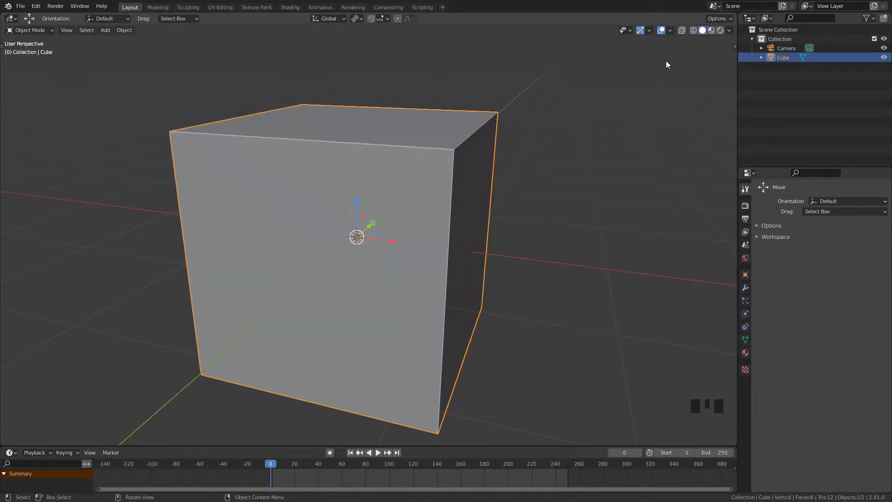
key(shift+z)
middle_drag(566, 217, 522, 238)
scroll(430, 242, up, 2)
middle_drag(430, 242, 434, 209)
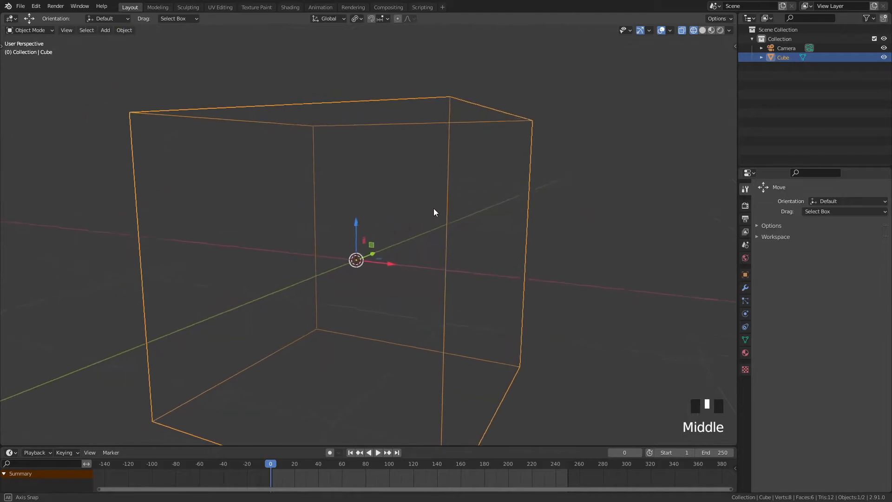
scroll(448, 211, up, 9)
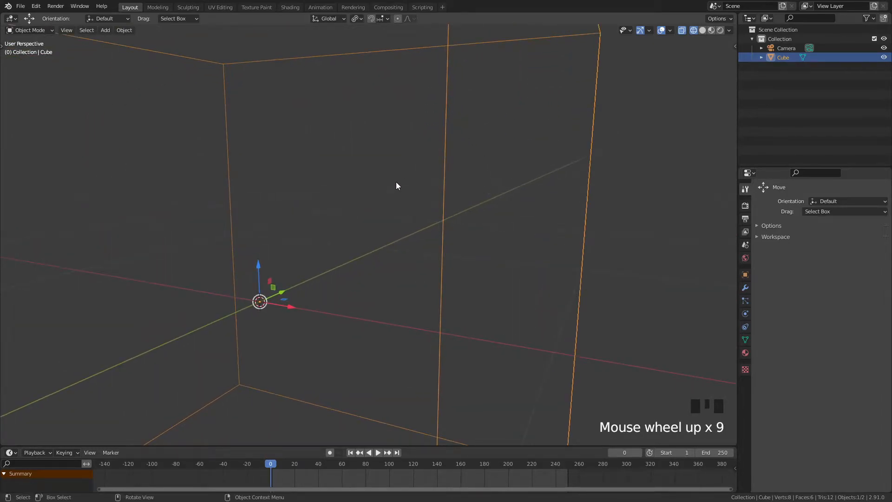
- Examine the wireframe cube from several angles, including its edges on the far side
drag(434, 217, 480, 219)
drag(581, 160, 598, 229)
scroll(469, 239, down, 7)
middle_drag(466, 245, 446, 271)
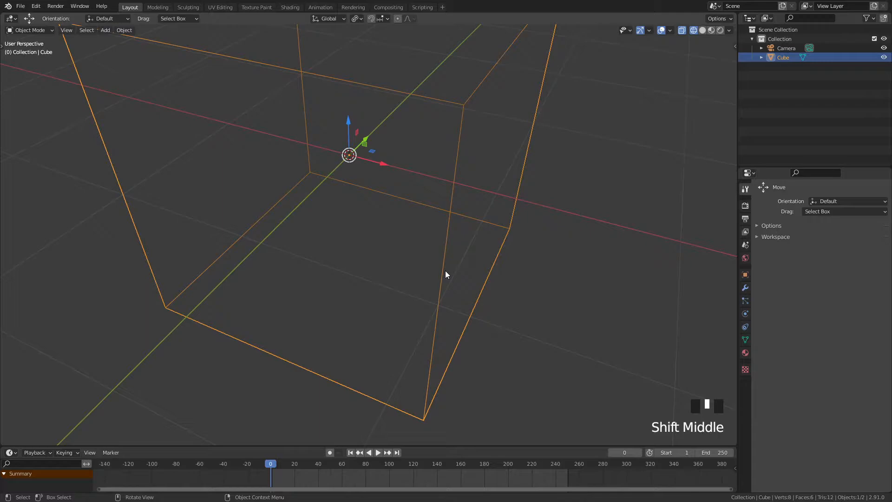
middle_drag(454, 271, 407, 264)
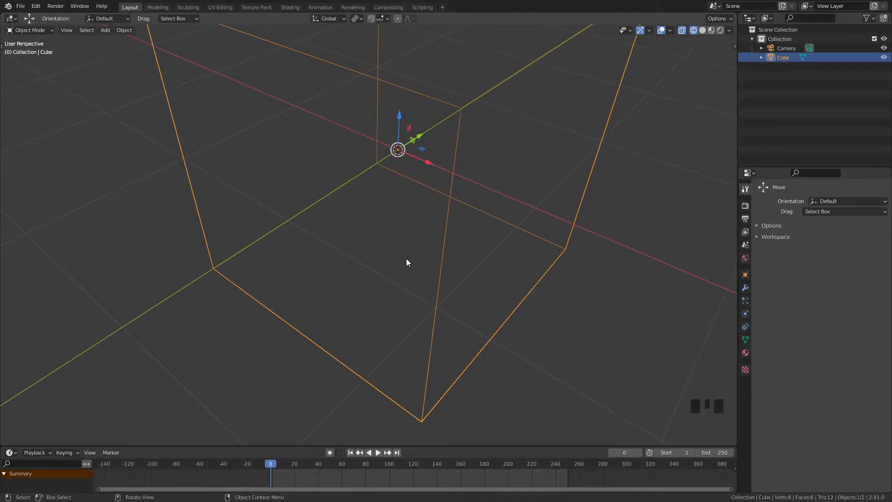
mouse_move(406, 262)
middle_down()
mouse_move(412, 251)
mouse_move(412, 265)
middle_up()
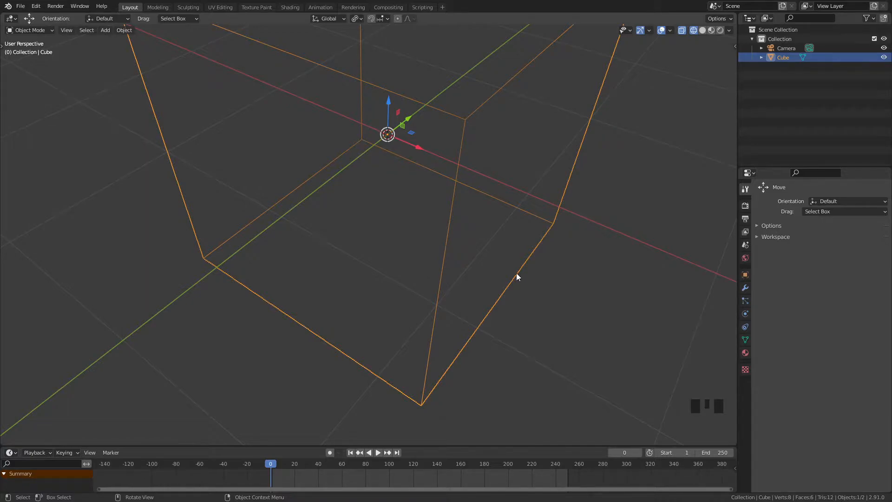
middle_drag(443, 255, 462, 249)
drag(417, 243, 473, 276)
mouse_move(458, 300)
middle_down()
mouse_move(425, 280)
mouse_move(454, 298)
middle_up()
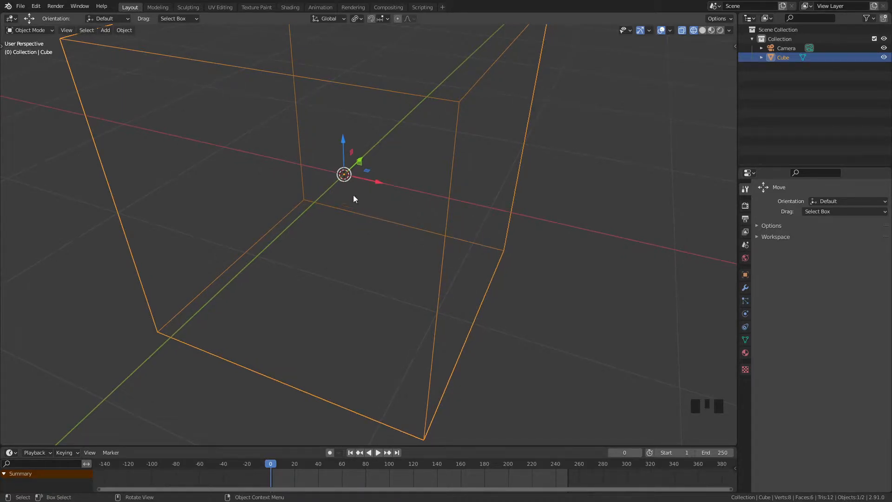
- Open the Preferences and look through the Lights, Editing and Animation settings
click(36, 6)
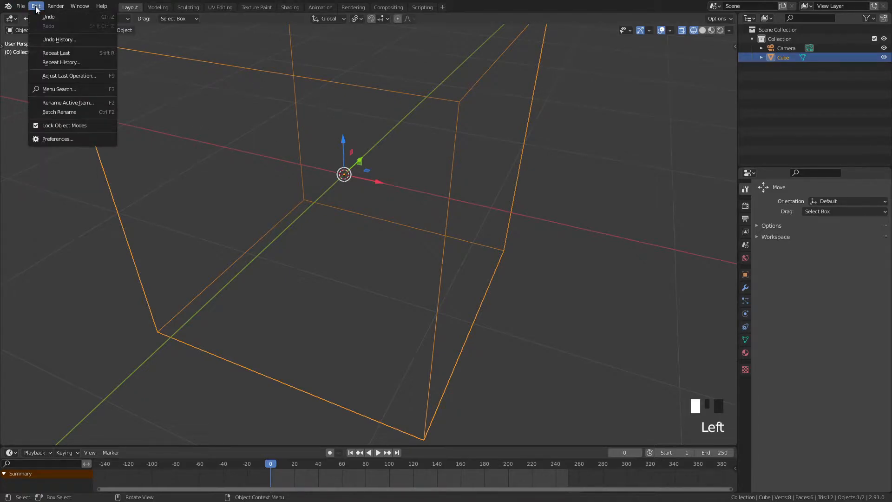
click(60, 140)
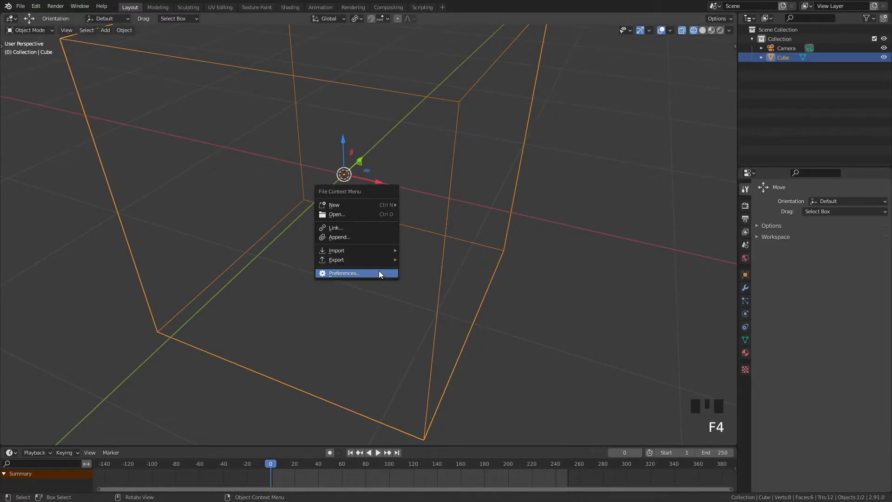
click(374, 272)
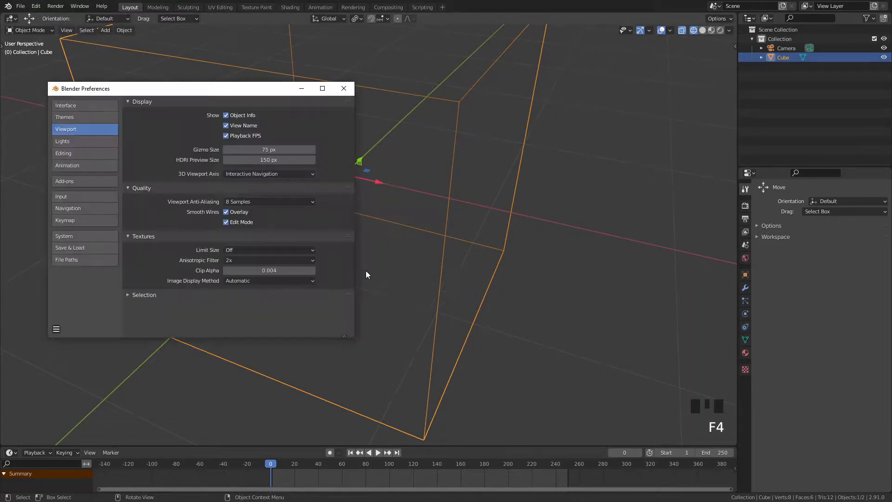
drag(244, 86, 505, 75)
click(335, 126)
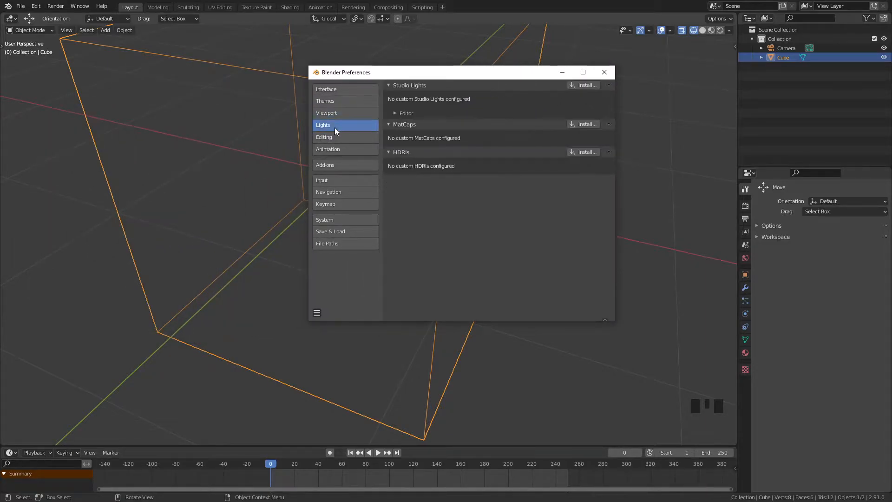
click(342, 139)
click(337, 151)
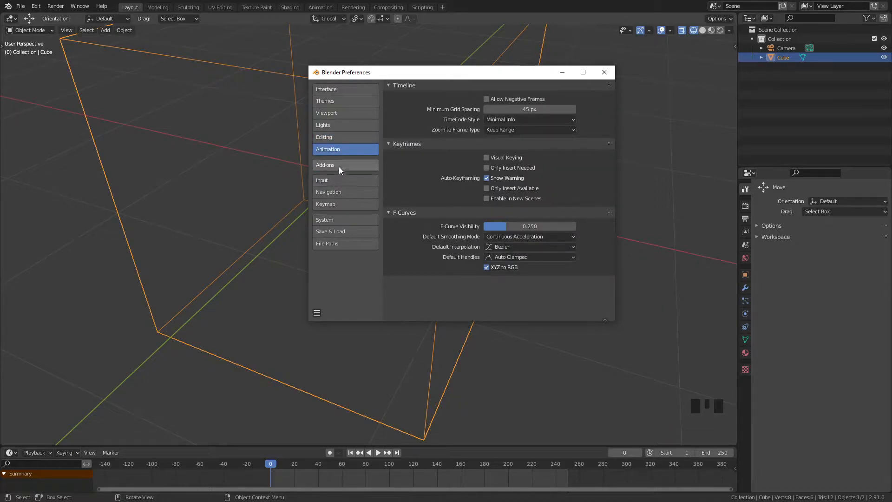
- Search the add-ons for "bool", view the Bool Tool details, and return to the 3D scene
click(338, 167)
drag(473, 78, 402, 82)
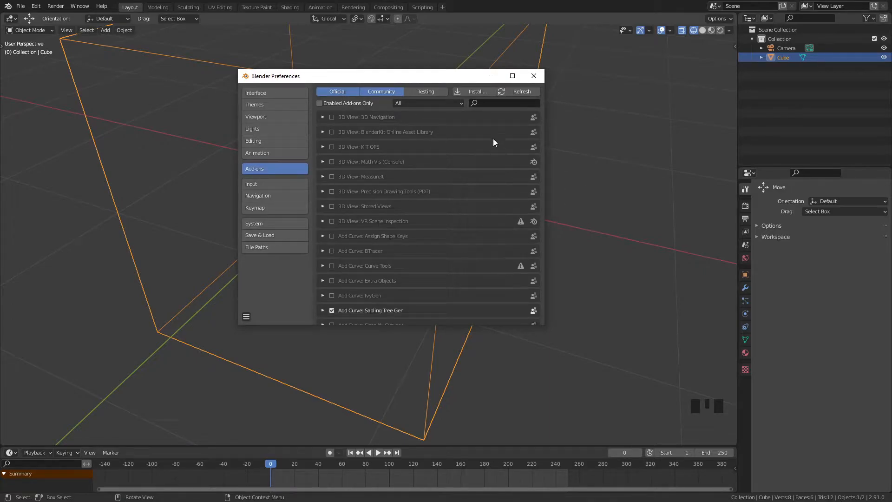
click(491, 103)
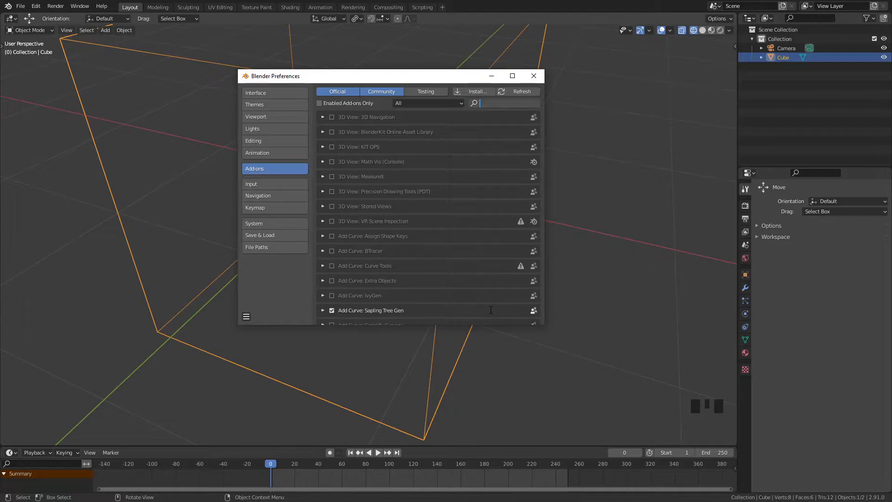
text(bool)
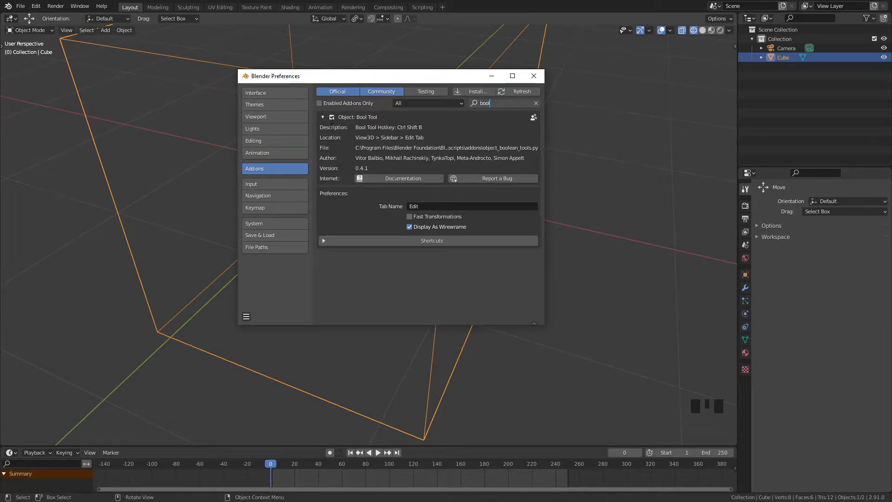
click(322, 117)
click(322, 117)
click(324, 116)
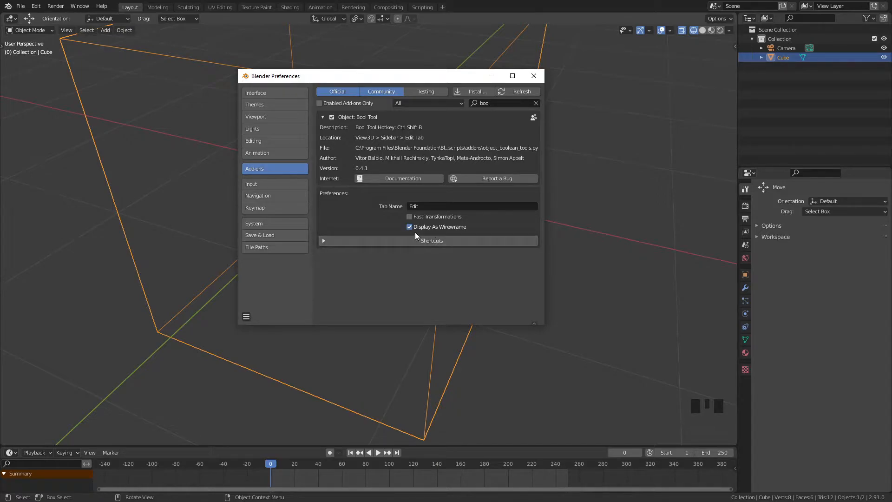
click(436, 227)
click(591, 114)
- Switch the viewport from wireframe back to solid shading
scroll(422, 243, down, 4)
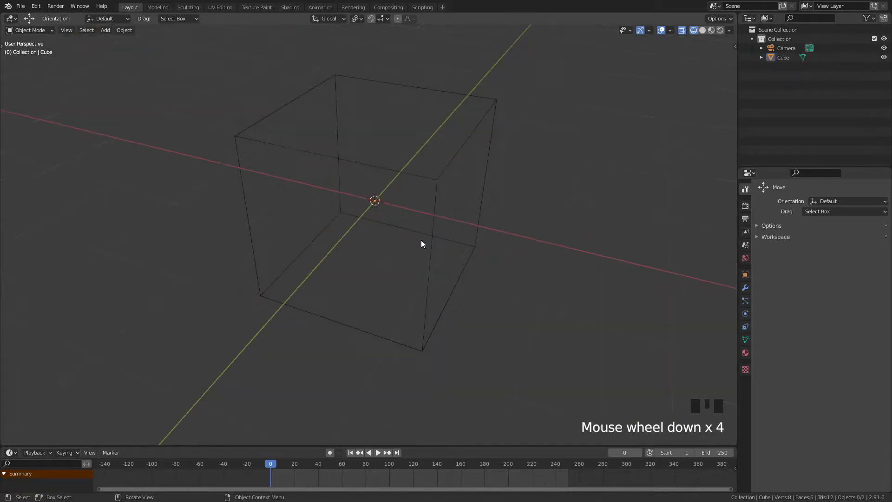
middle_drag(463, 302, 201, 171)
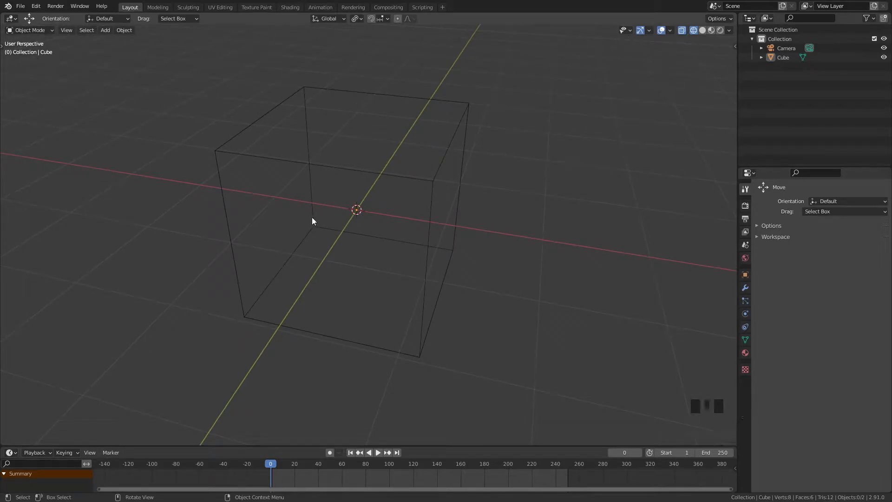
key(shift+z)
mouse_move(347, 238)
middle_down()
mouse_move(410, 260)
mouse_move(390, 260)
mouse_move(398, 265)
middle_up()
scroll(383, 220, down, 2)
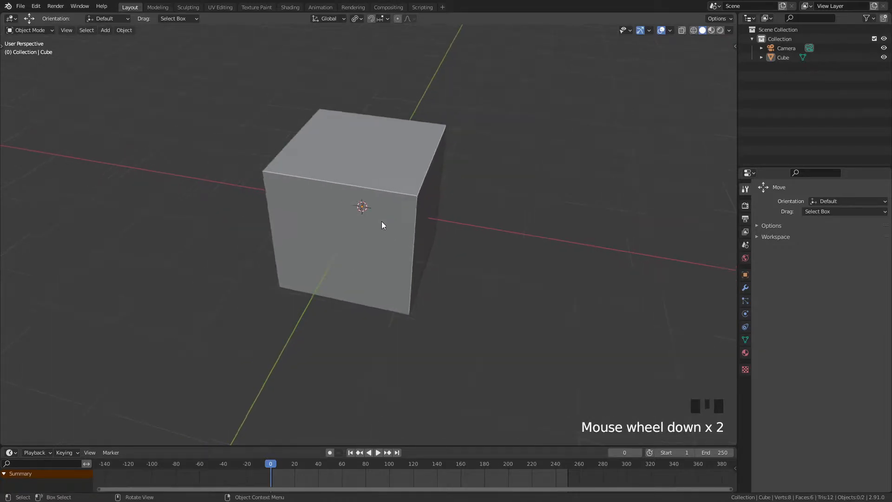
middle_drag(383, 221, 359, 245)
- Select the cube and move it about -2.06 m along the X axis
click(384, 232)
key(g)
key(z)
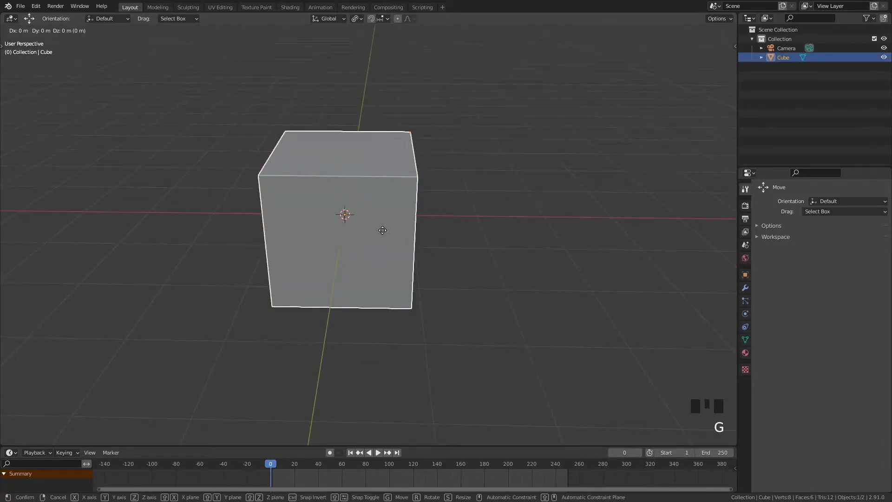
key(x)
click(251, 227)
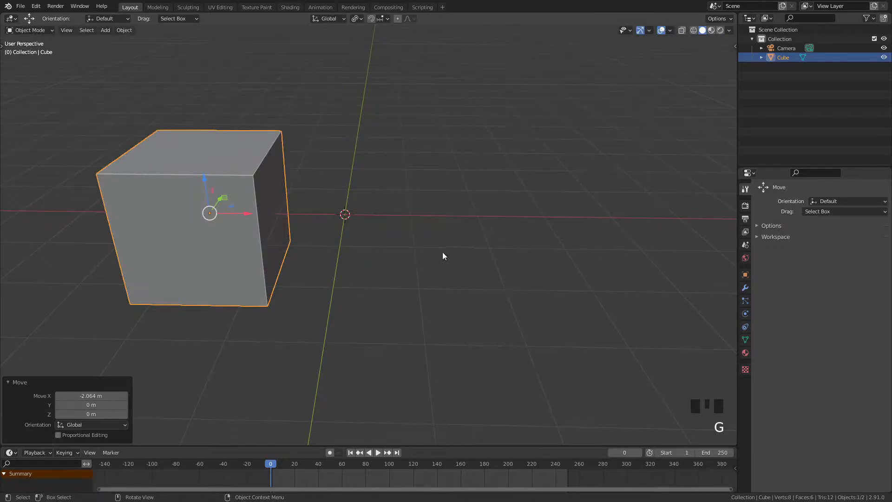
- Add a UV sphere and move it about -0.87 m in X, 0.49 m in Y and 1.01 m in Z, overlapping the cube's upper corner
key(shift+a)
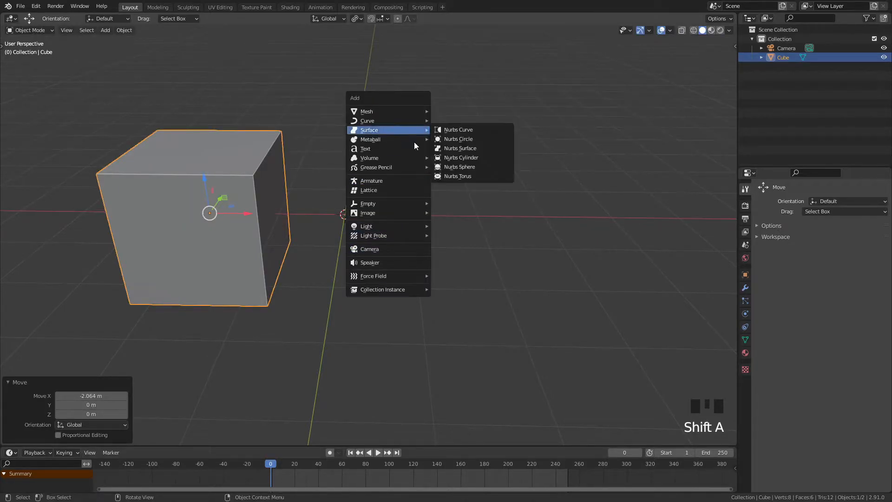
mouse_move(414, 112)
click(472, 139)
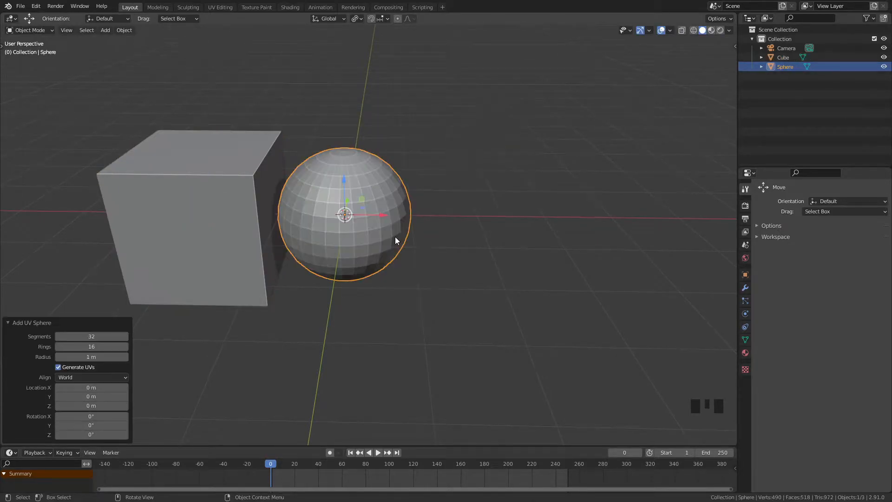
middle_drag(395, 236, 402, 233)
key(g)
click(297, 151)
middle_drag(326, 222, 414, 282)
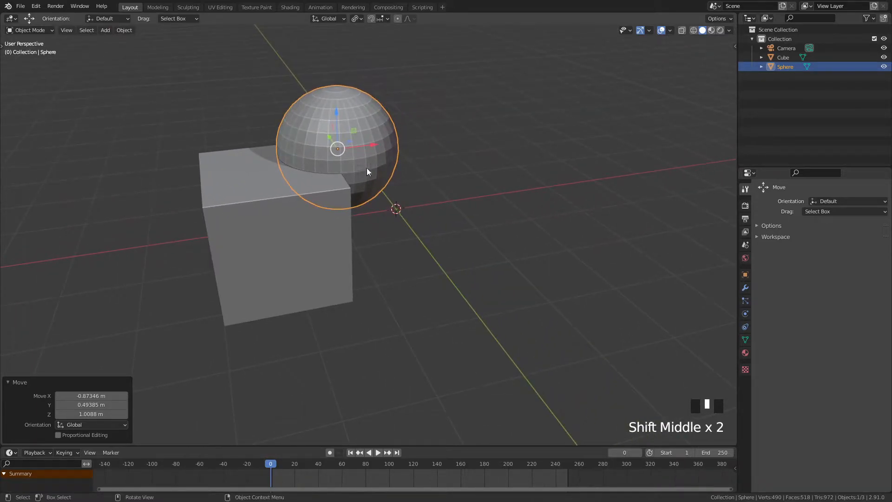
shift+middle_drag(360, 221, 436, 213)
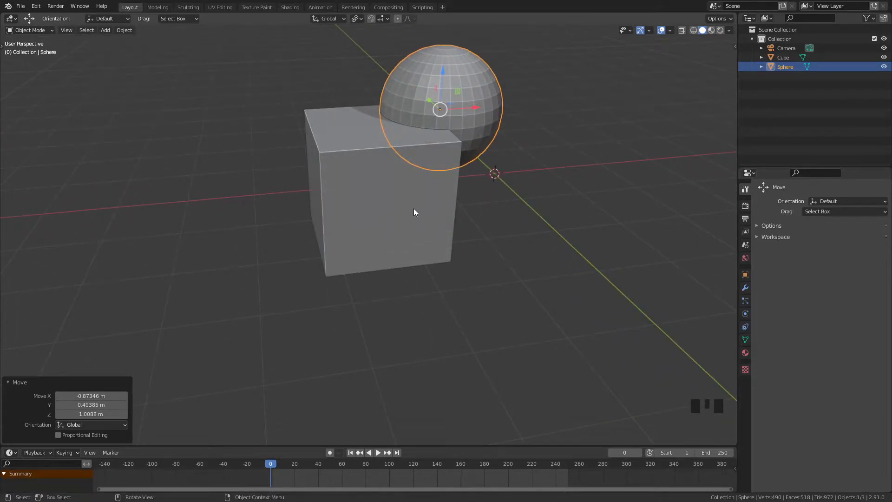
shift+middle_drag(434, 195, 421, 209)
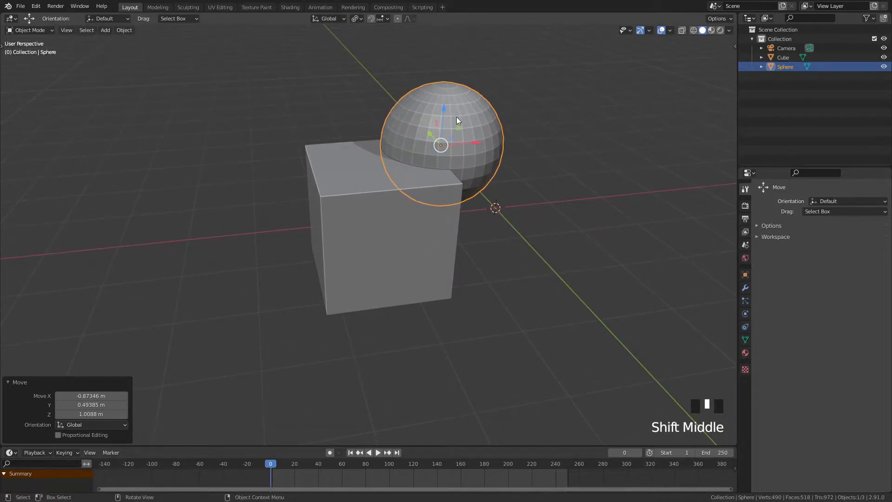
- Select the sphere and the cube, with the cube active, and subtract the sphere from the cube using a Bool Tool difference
click(473, 113)
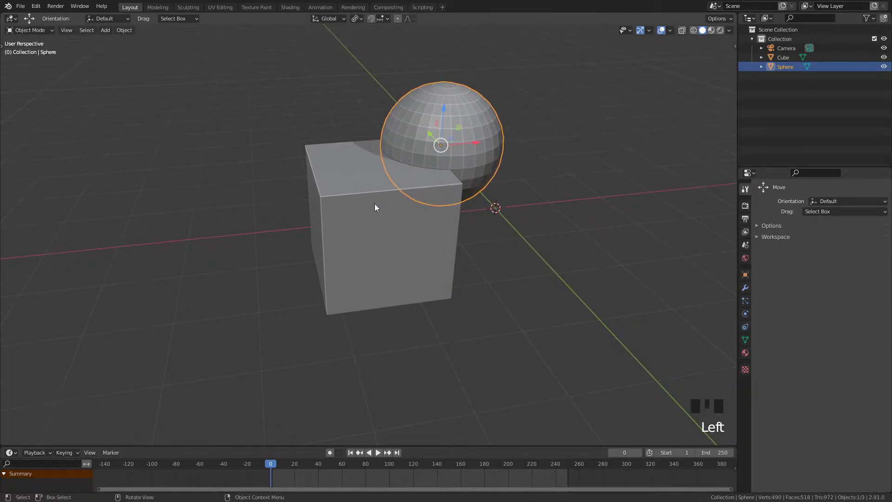
shift+click(360, 180)
middle_drag(357, 178, 435, 147)
scroll(399, 186, up, 4)
mouse_move(494, 180)
middle_down()
mouse_move(492, 199)
mouse_move(513, 183)
mouse_move(483, 173)
middle_up()
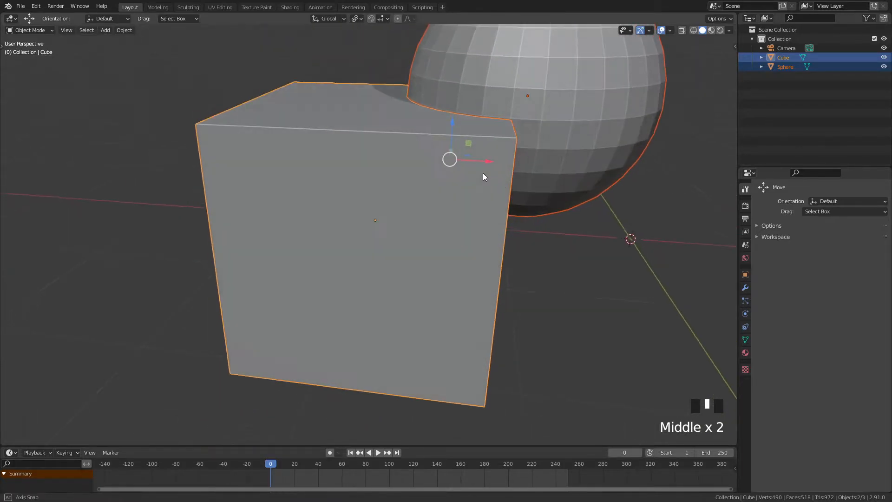
scroll(372, 169, down, 1)
mouse_move(366, 170)
middle_down()
mouse_move(381, 186)
mouse_move(382, 176)
middle_up()
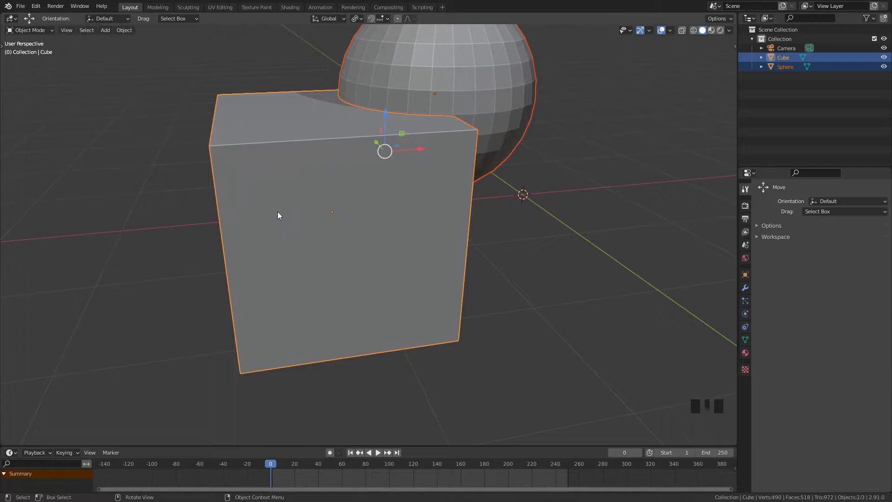
middle_drag(285, 207, 370, 205)
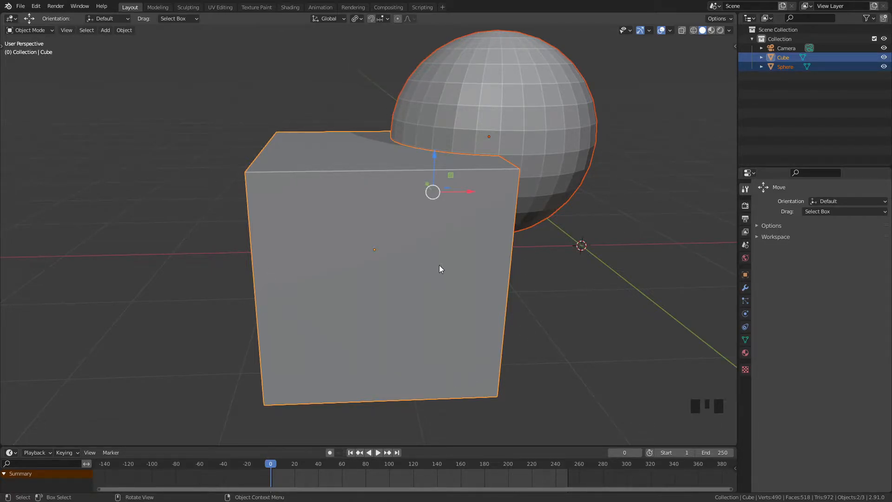
shift+scroll(443, 235, down, 2)
key(ctrl)
key(ctrl+KP_Subtract)
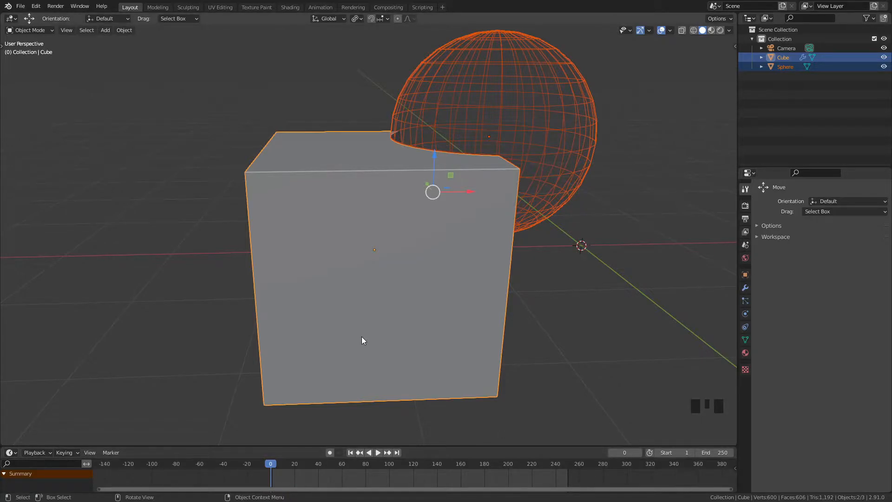
- Hide the sphere and inspect the rounded cut in the cube's corner
middle_drag(369, 150, 515, 152)
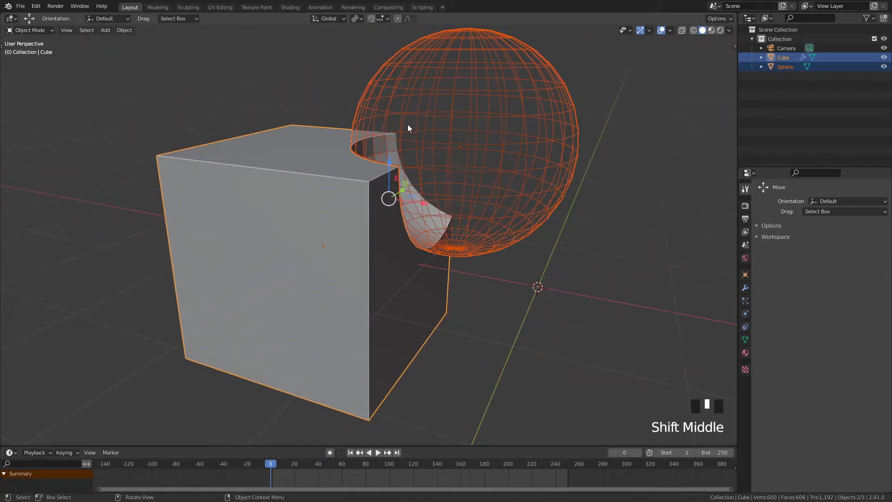
middle_drag(556, 156, 431, 224)
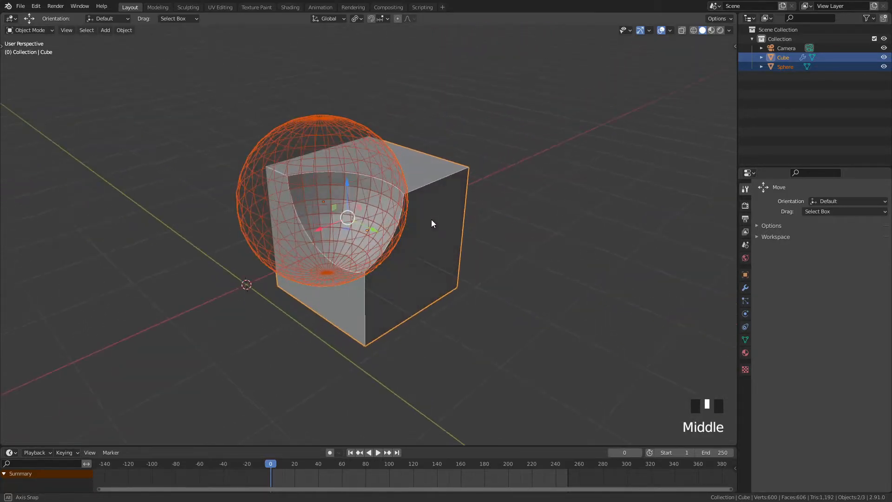
click(884, 67)
mouse_move(367, 212)
middle_down()
mouse_move(381, 213)
mouse_move(334, 236)
mouse_move(362, 241)
mouse_move(311, 229)
mouse_move(335, 238)
mouse_move(370, 234)
mouse_move(345, 225)
mouse_move(409, 258)
mouse_move(383, 204)
middle_up()
scroll(335, 238, up, 4)
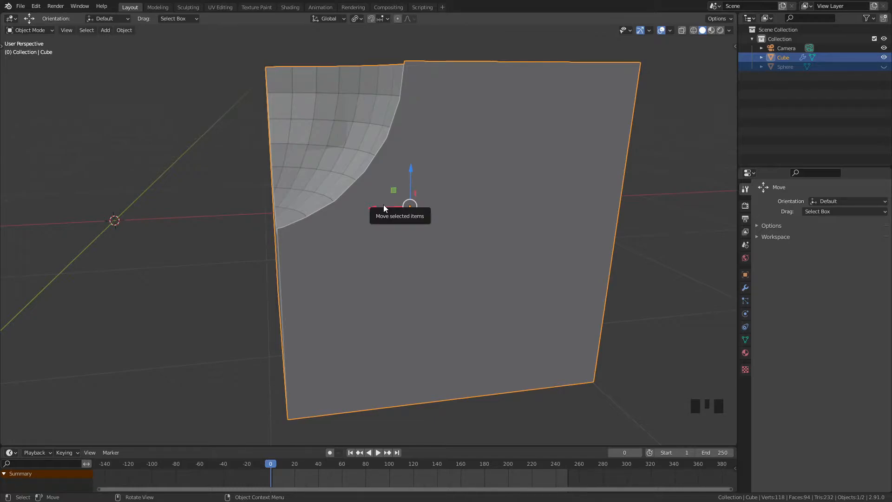
middle_drag(402, 292, 419, 290)
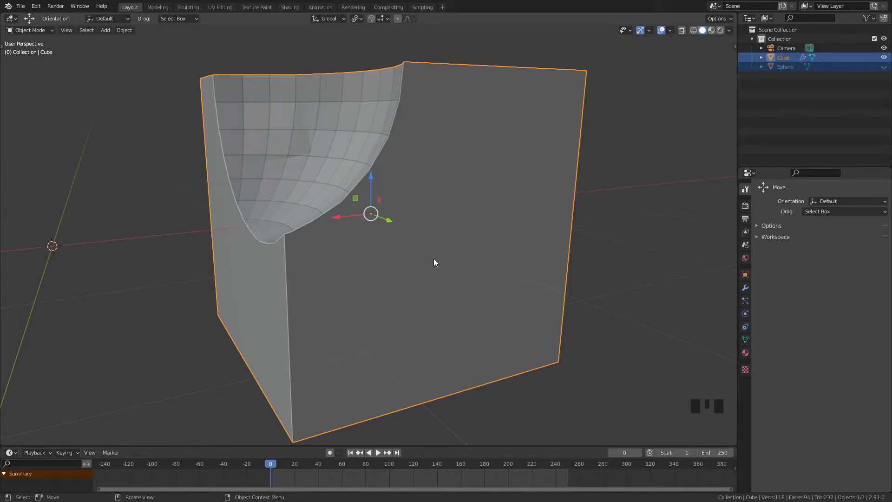
- Examine the spherical cut in the cube from several sides
middle_drag(400, 272, 426, 261)
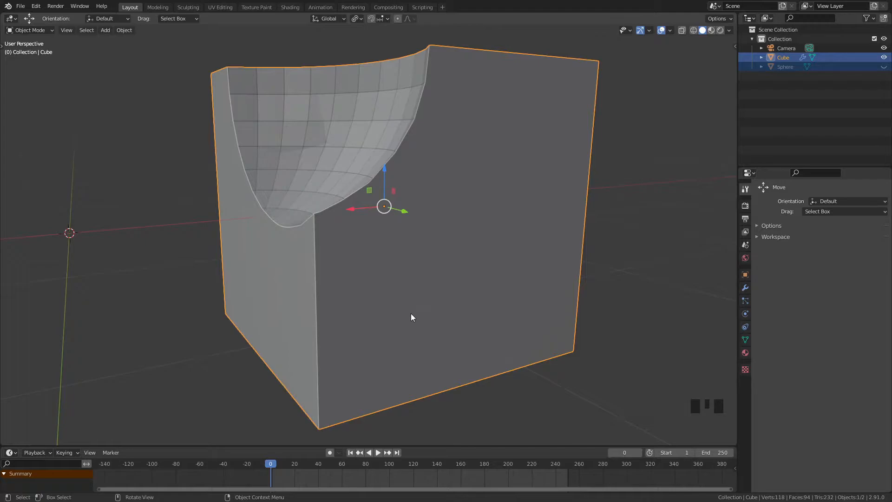
mouse_move(442, 390)
middle_down()
mouse_move(448, 384)
mouse_move(436, 391)
middle_up()
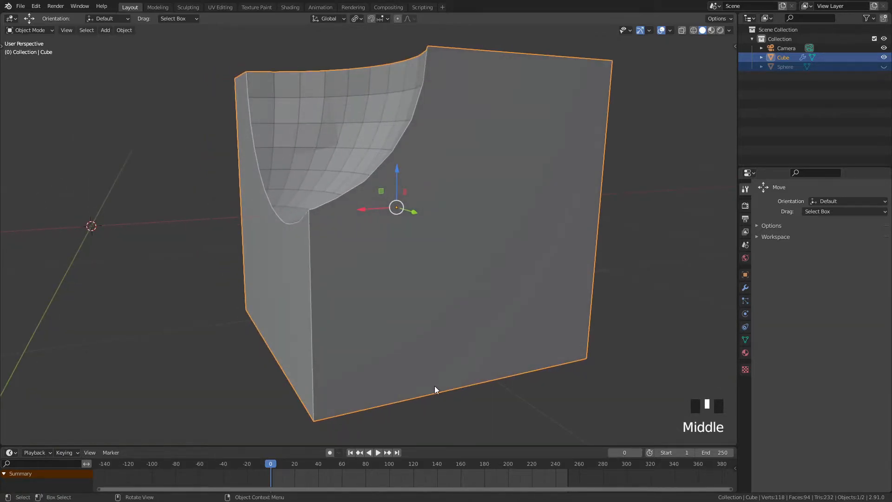
shift+middle_drag(412, 303, 416, 273)
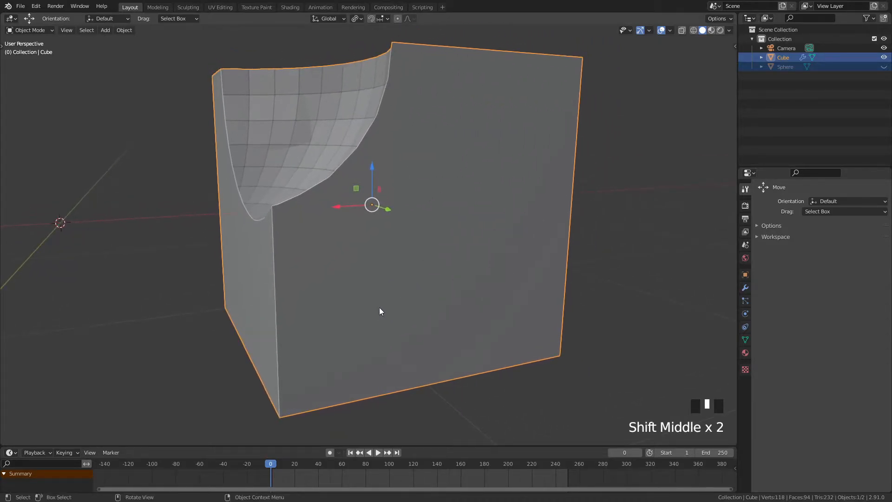
middle_drag(379, 310, 392, 314)
shift+middle_drag(378, 259, 623, 123)
scroll(402, 265, down, 2)
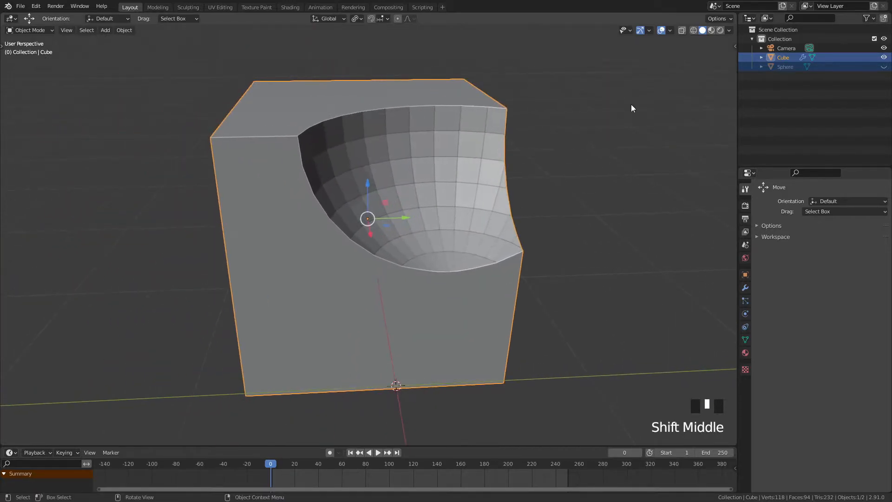
- Show the hidden sphere again, select it and move it about 0.59 m along the X axis
click(884, 66)
middle_drag(586, 176, 469, 173)
click(435, 64)
shift+middle_drag(435, 64, 496, 179)
key(g)
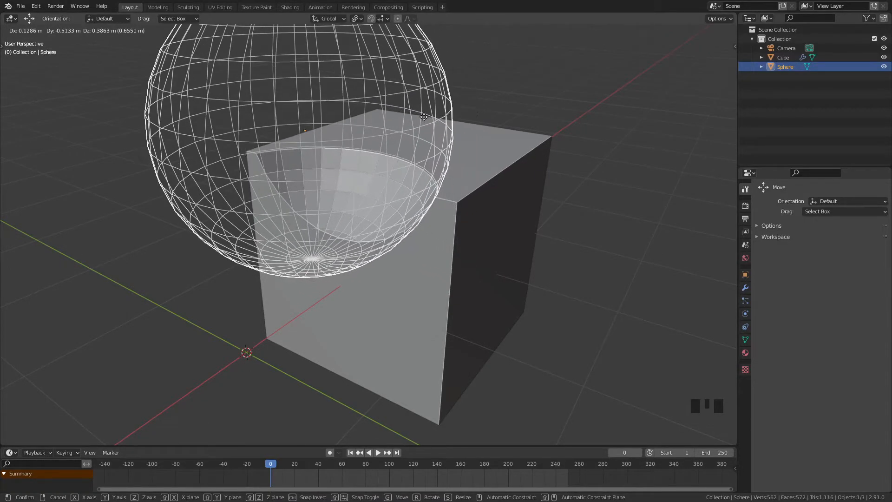
key(y)
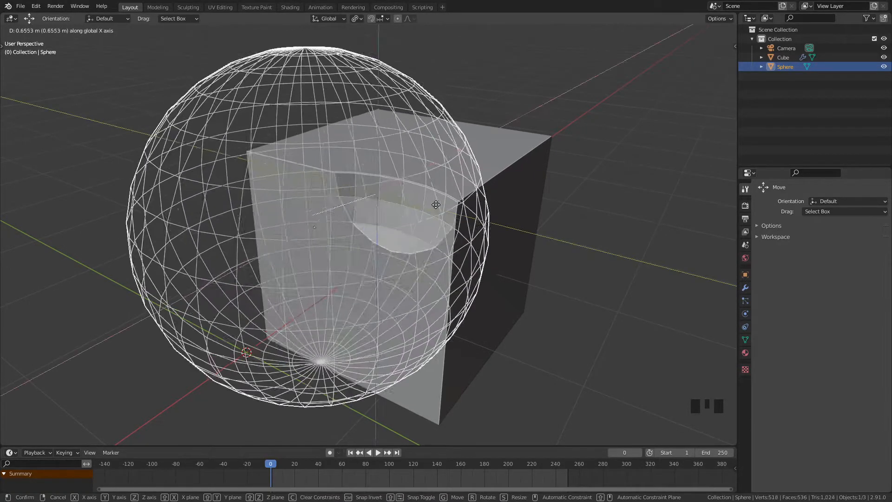
click(436, 201)
- Move the sphere freely by about -0.30 m in X, -0.02 m in Y and 0.02 m in Z, then hide it to reveal the cut
middle_drag(336, 258, 431, 219)
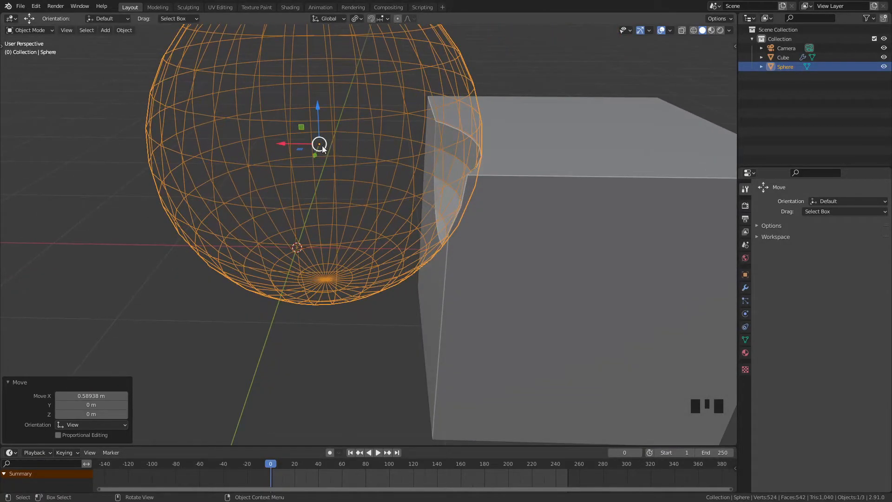
key(g)
click(344, 199)
middle_drag(344, 200, 582, 275)
click(884, 66)
middle_drag(469, 218, 339, 204)
shift+middle_drag(339, 204, 306, 190)
scroll(360, 220, down, 2)
- Search the add-ons in the Preferences for "loop" to find the LoopTools add-on
key(F4)
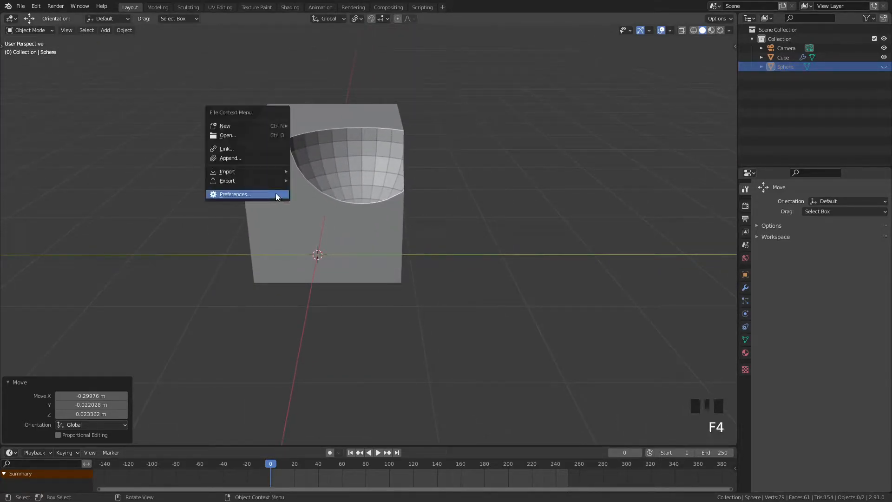
click(276, 195)
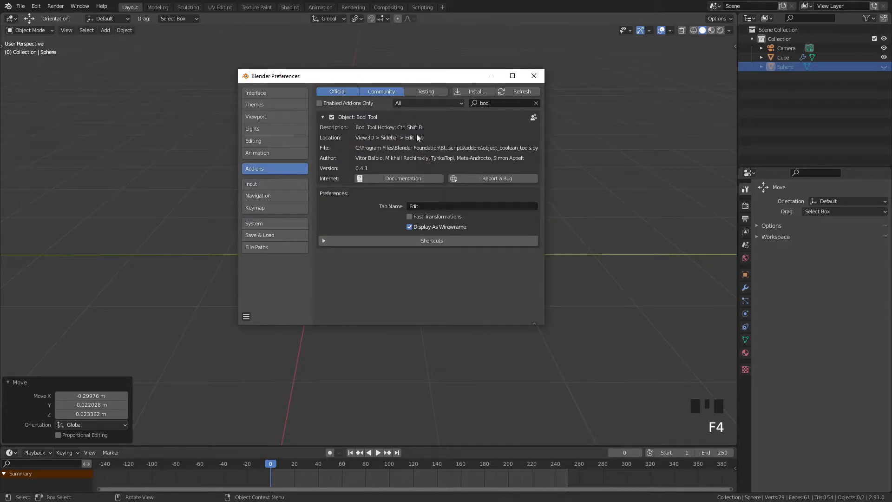
click(492, 103)
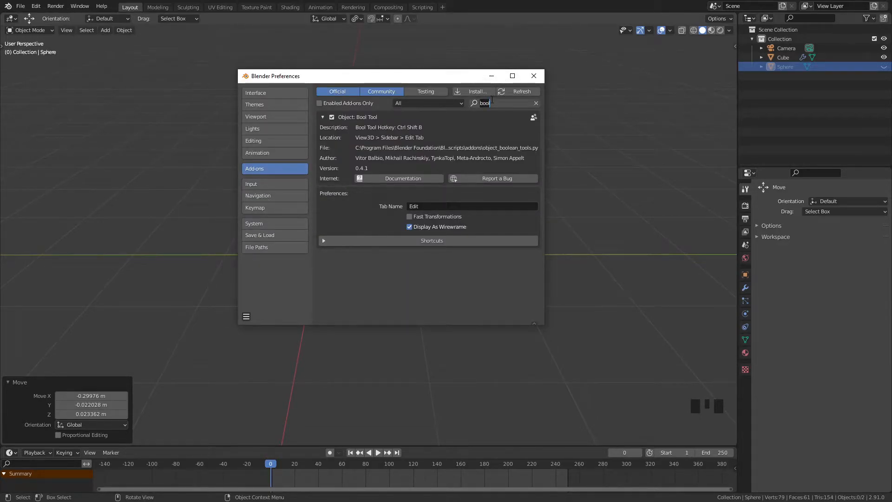
text(loop)
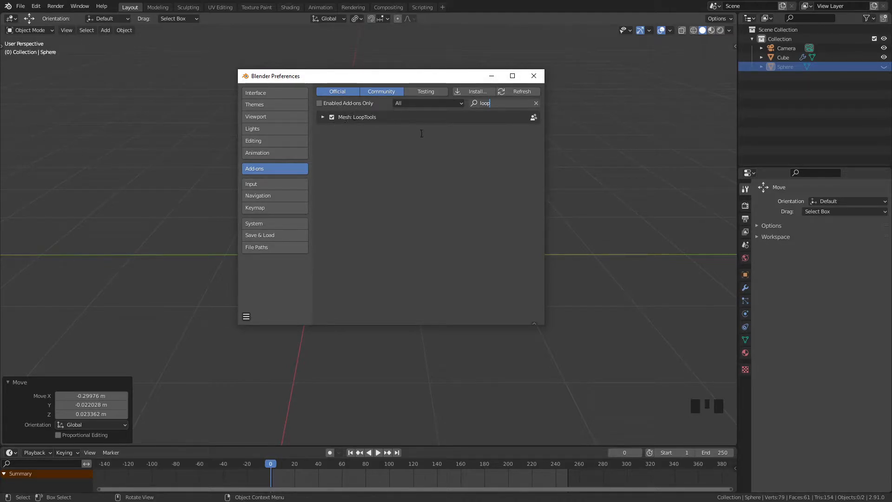
click(591, 157)
- Select the cube and enter Edit Mode
middle_drag(591, 157, 321, 184)
click(312, 157)
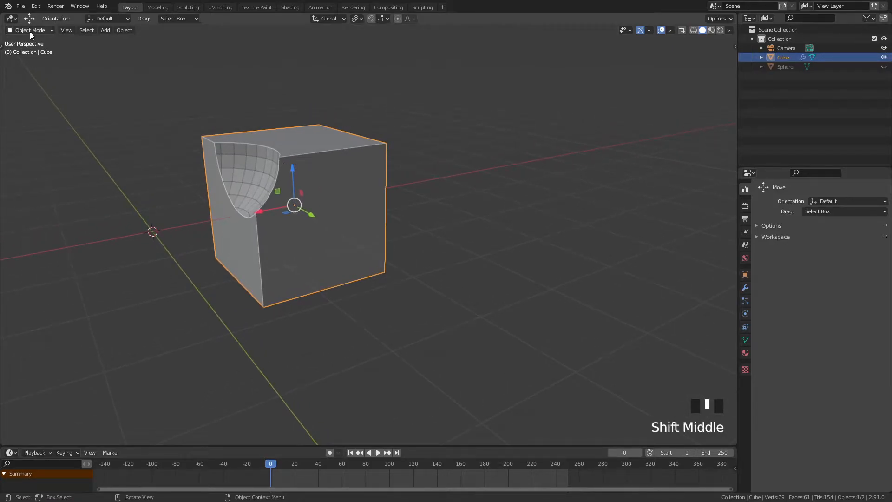
key(Tab)
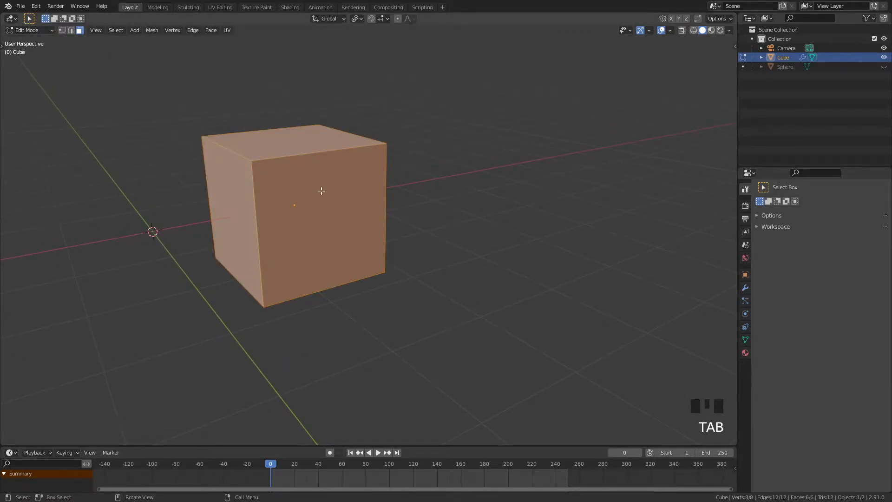
shift+middle_drag(321, 192, 337, 202)
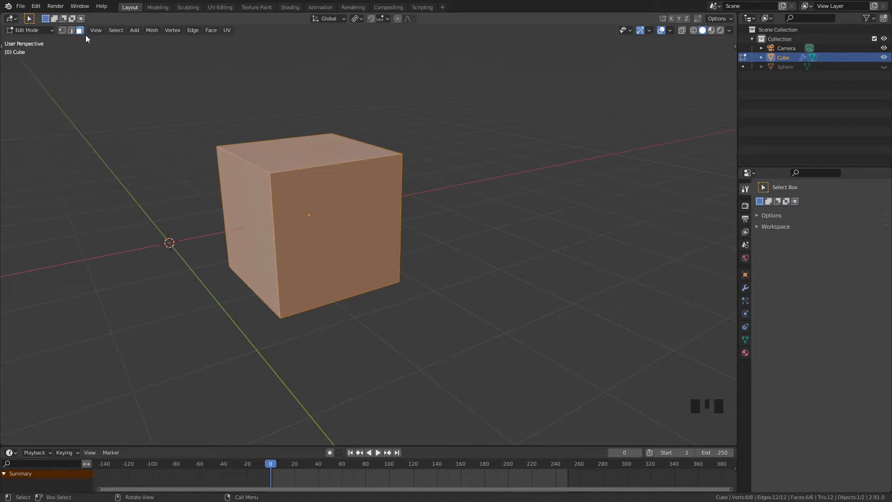
- Cycle through the mesh selection modes to vertex selection and box-select individual corner vertices of the cube
key(2)
key(3)
key(1)
mouse_move(277, 208)
middle_down()
mouse_move(309, 207)
mouse_move(239, 209)
mouse_move(375, 213)
mouse_move(398, 204)
middle_up()
drag(369, 199, 319, 166)
middle_drag(319, 165, 330, 184)
drag(258, 159, 313, 192)
drag(440, 166, 494, 196)
middle_drag(474, 195, 322, 145)
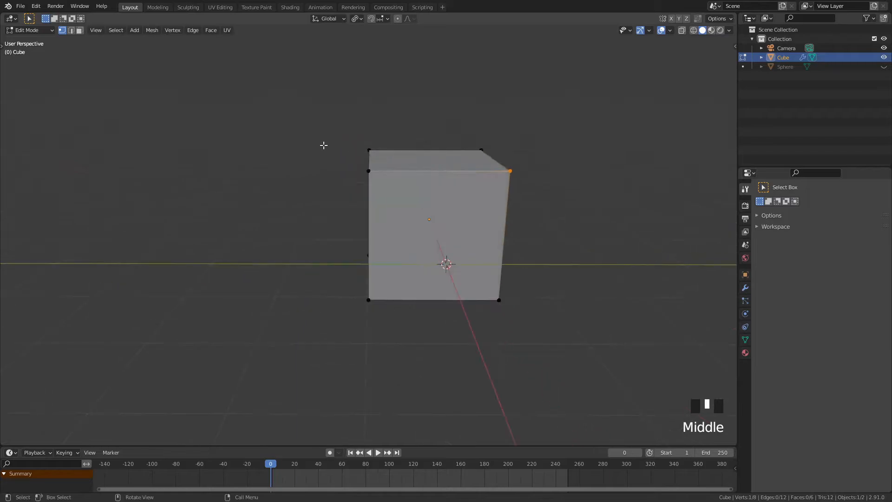
drag(322, 145, 421, 214)
- Change to edge selection and select individual edges of the cube
key(2)
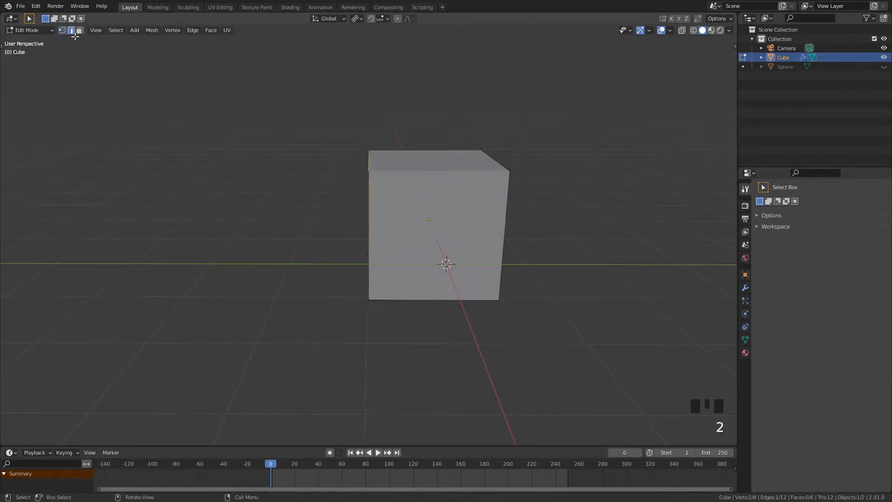
middle_drag(352, 198, 361, 251)
click(361, 253)
click(447, 189)
- Change to face selection and select individual faces of the cube
key(3)
drag(371, 207, 366, 227)
drag(296, 202, 329, 224)
drag(358, 160, 372, 205)
middle_drag(271, 231, 324, 218)
shift+middle_drag(324, 218, 397, 206)
- Select the cube's entire mesh and subdivide it three times
key(a)
shift+middle_drag(301, 205, 327, 197)
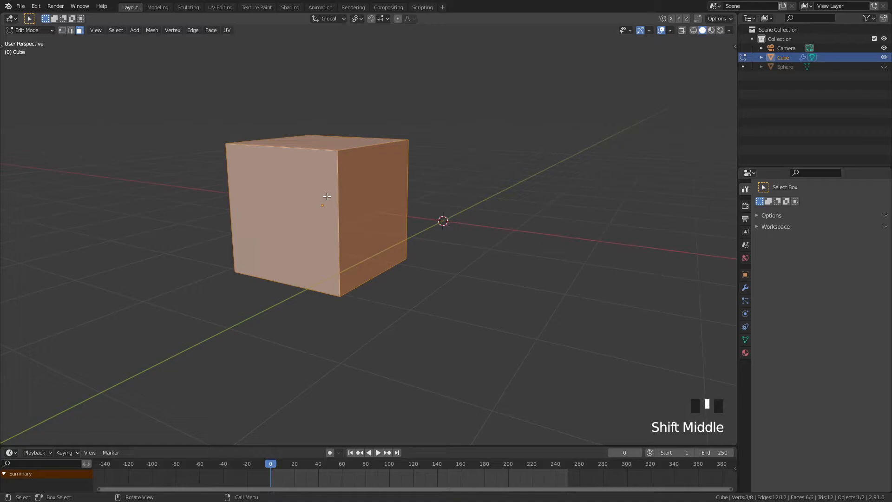
right_click(293, 179)
mouse_move(292, 178)
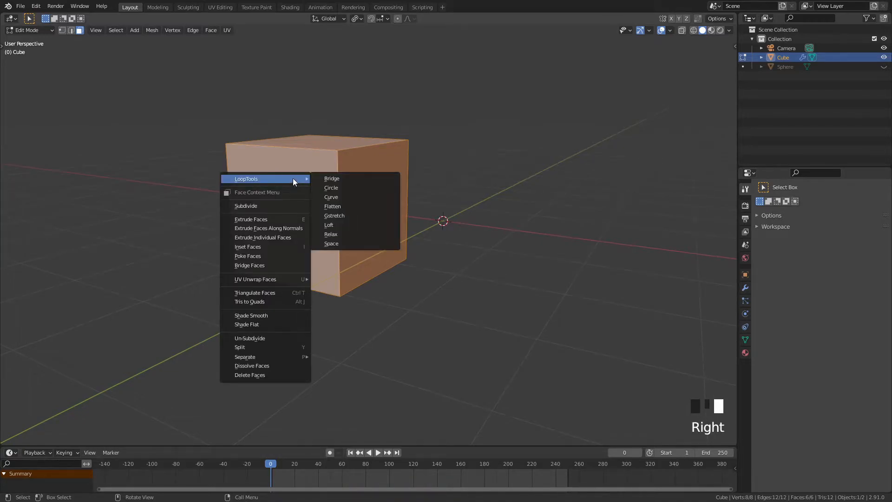
mouse_move(244, 181)
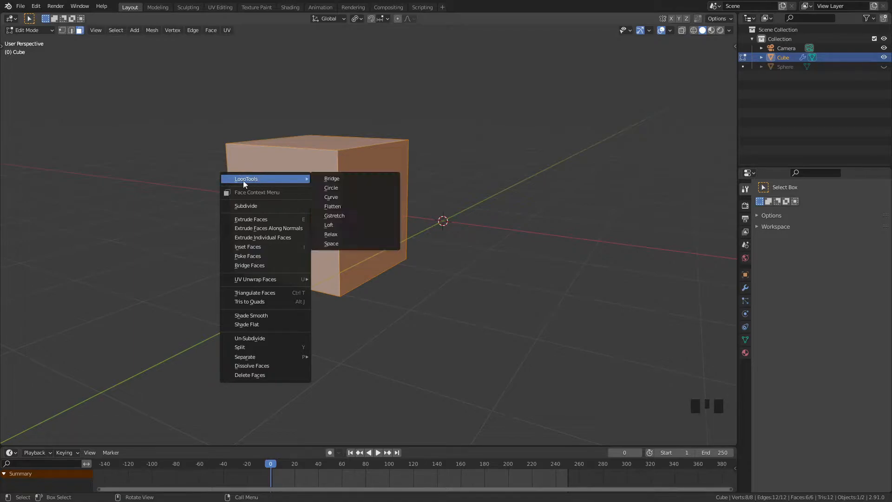
click(248, 208)
right_click(281, 179)
click(282, 180)
right_click(283, 180)
click(283, 180)
- Box-select the central 4 × 4 block of faces on one side of the cube
middle_drag(281, 200, 393, 211)
scroll(388, 207, up, 3)
drag(325, 164, 431, 251)
drag(326, 166, 425, 254)
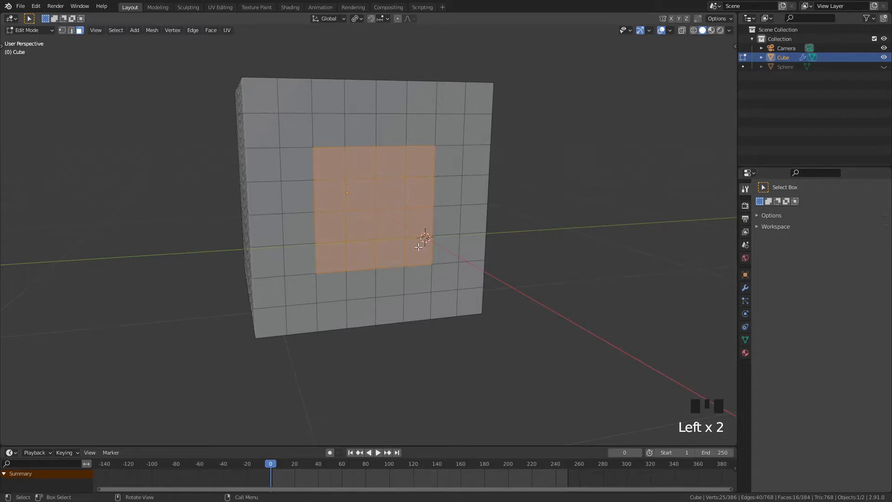
- Reshape the selected face block with LoopTools Circle, and undo it
right_click(385, 167)
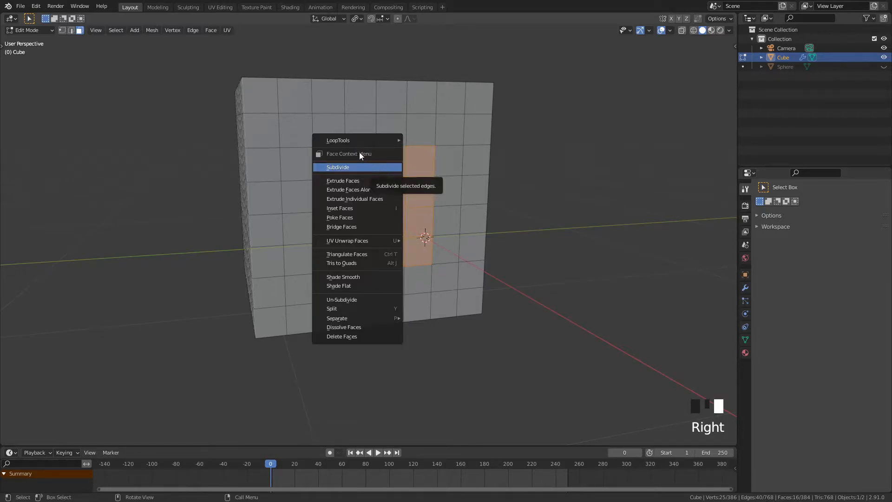
mouse_move(346, 142)
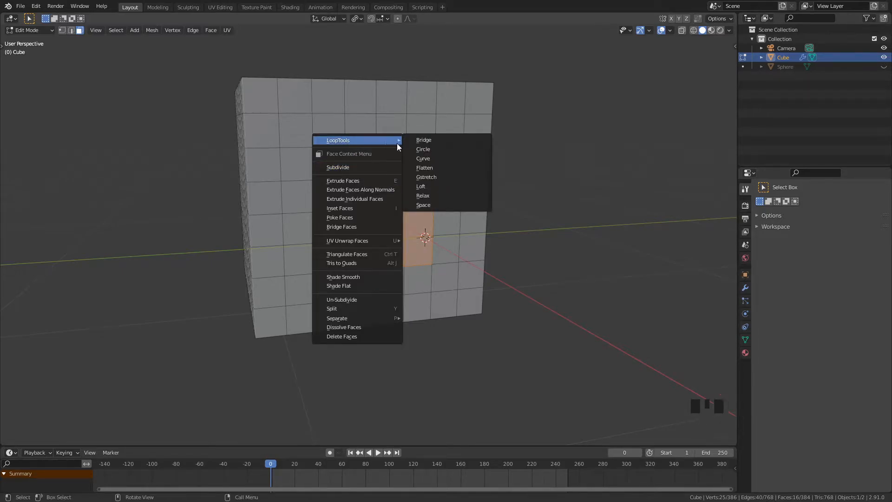
click(431, 148)
middle_drag(431, 147, 454, 175)
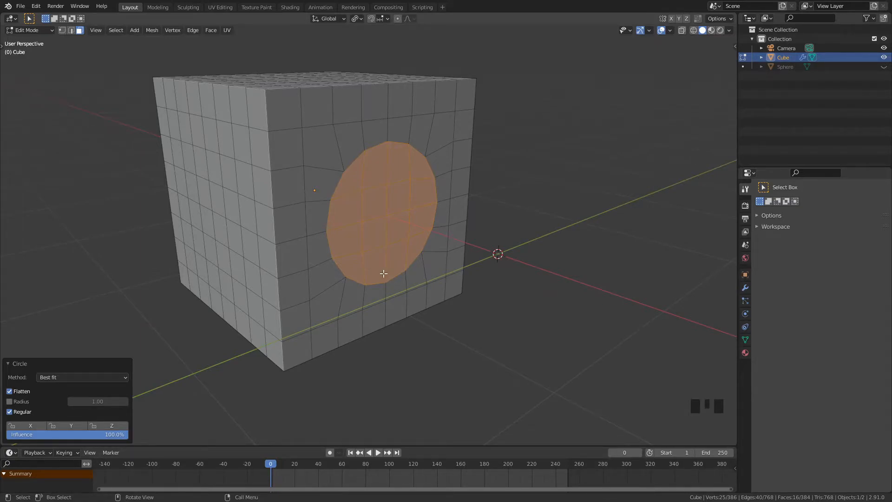
key(ctrl+z)
- Add the matching central 4 × 4 face block on the opposite side to the selection, deselecting the surplus faces
middle_drag(300, 262, 482, 180)
shift+drag(103, 187, 360, 357)
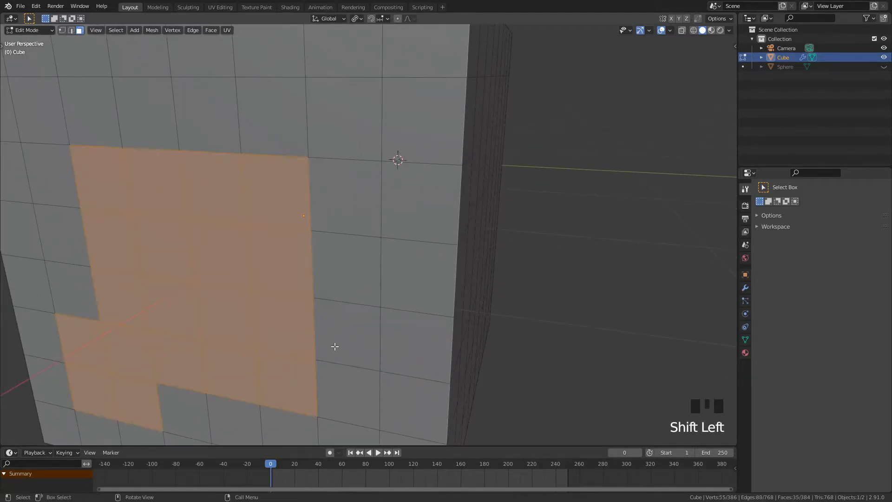
middle_drag(338, 347, 147, 353)
ctrl+drag(175, 298, 305, 377)
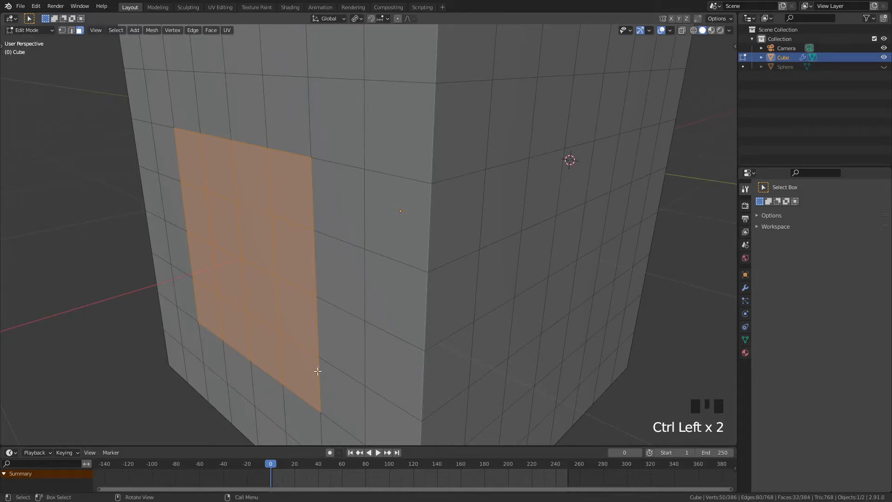
- Reshape both selected face blocks into circles with LoopTools Circle
right_click(246, 238)
mouse_move(247, 238)
click(298, 249)
scroll(297, 277, down, 5)
middle_drag(297, 277, 257, 253)
- Join the two circular face groups with LoopTools Bridge to make a round hole through the cube
right_click(258, 253)
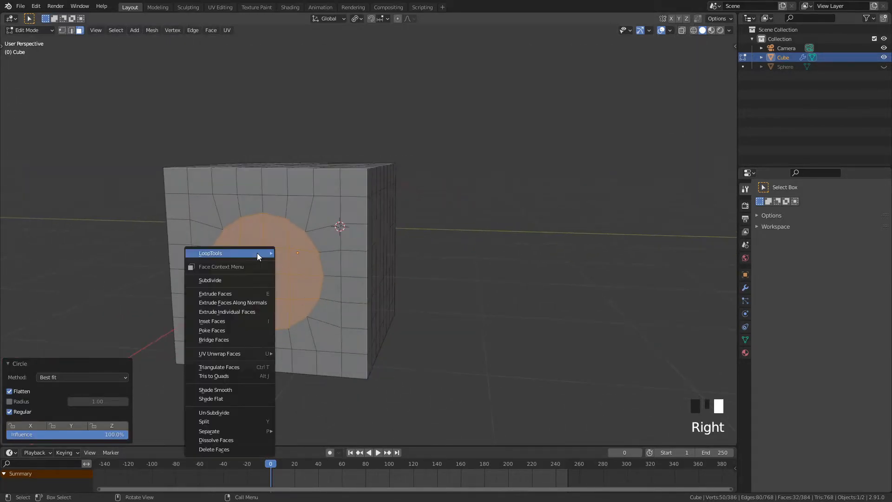
mouse_move(257, 253)
click(299, 252)
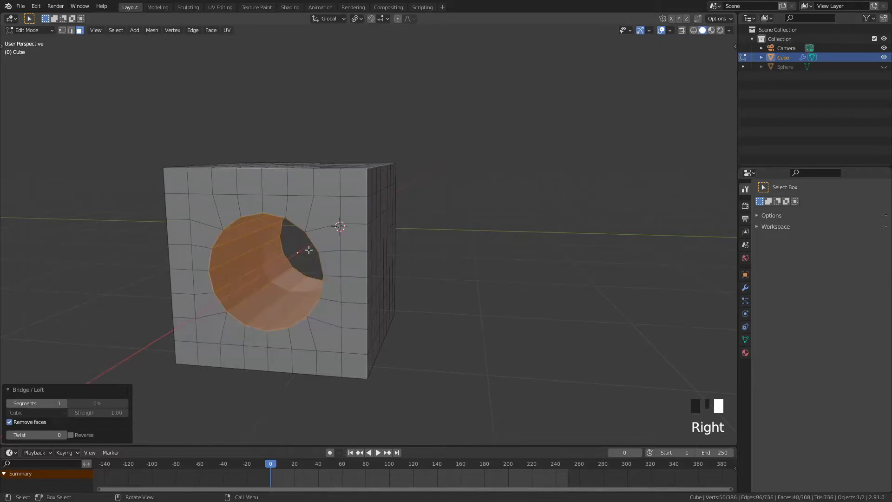
middle_drag(301, 270, 325, 266)
mouse_move(340, 319)
middle_down()
mouse_move(378, 308)
mouse_move(338, 318)
middle_up()
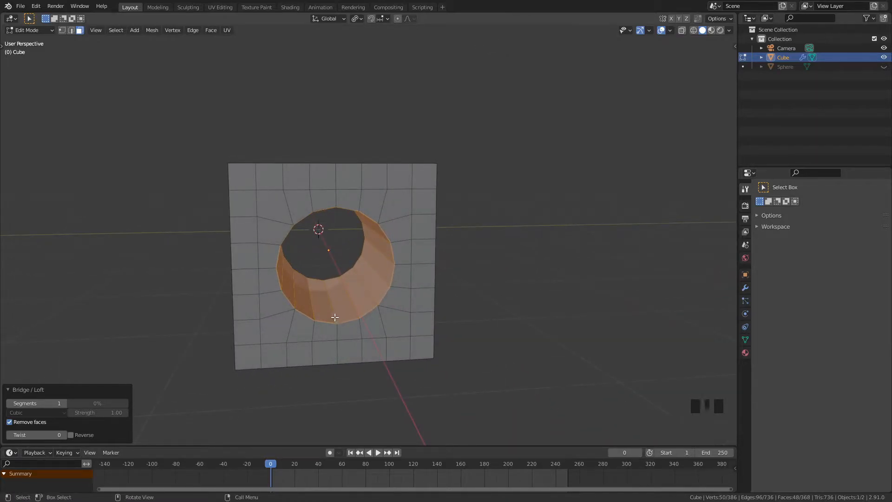
- Return to Object Mode and turn off Emulate 3 Button Mouse in the Input preferences
key(Tab)
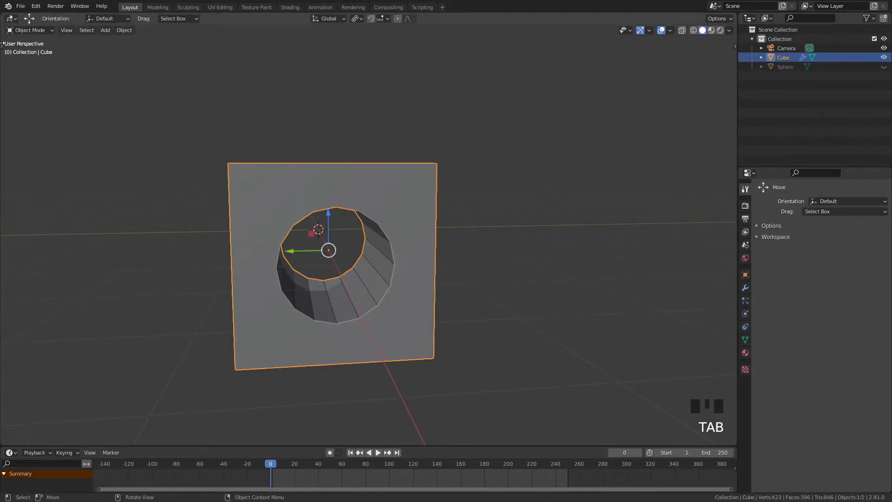
key(F4)
click(204, 166)
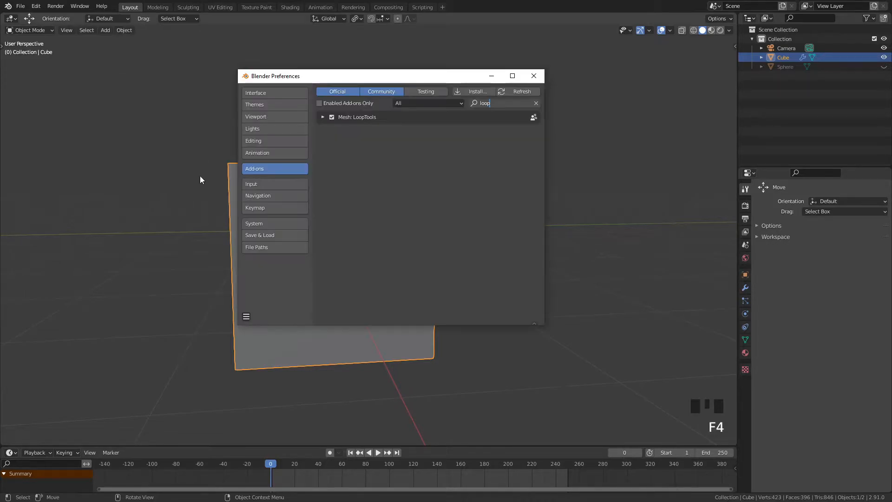
click(272, 183)
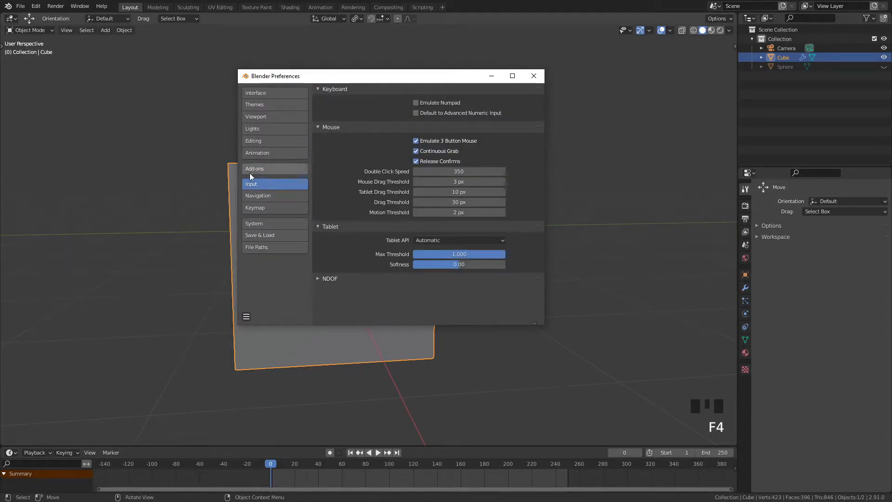
click(416, 140)
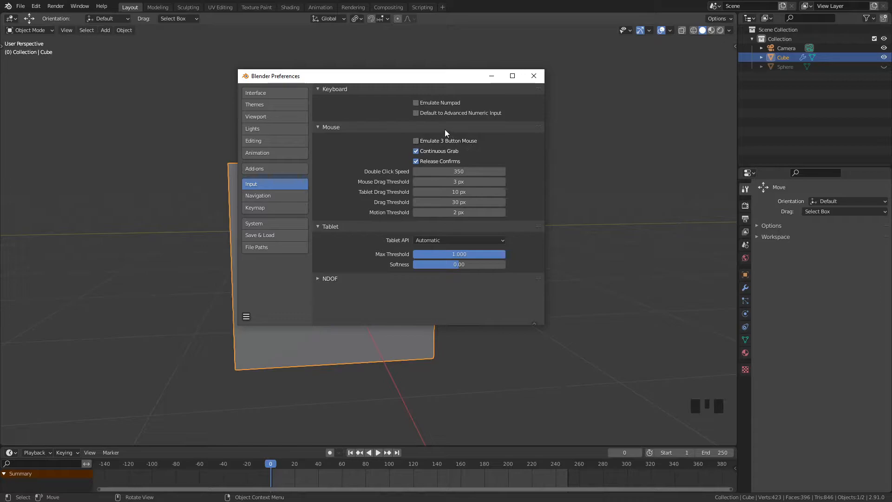
drag(420, 80, 246, 63)
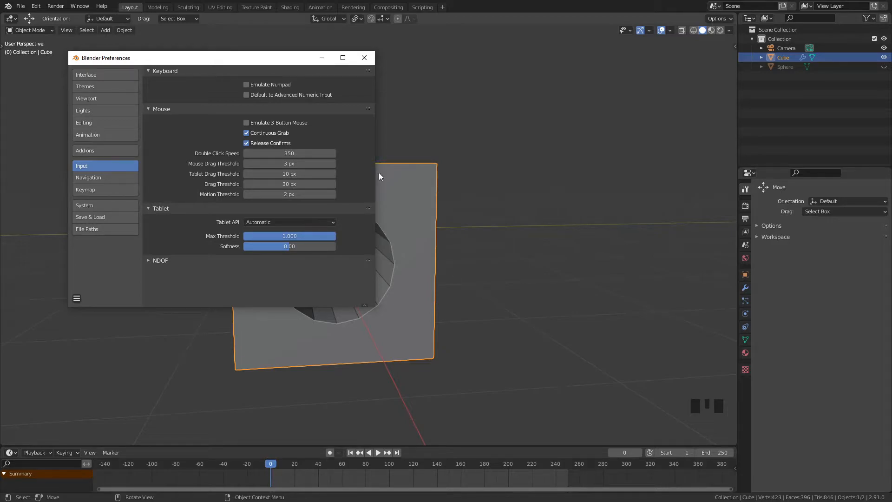
drag(256, 62, 553, 88)
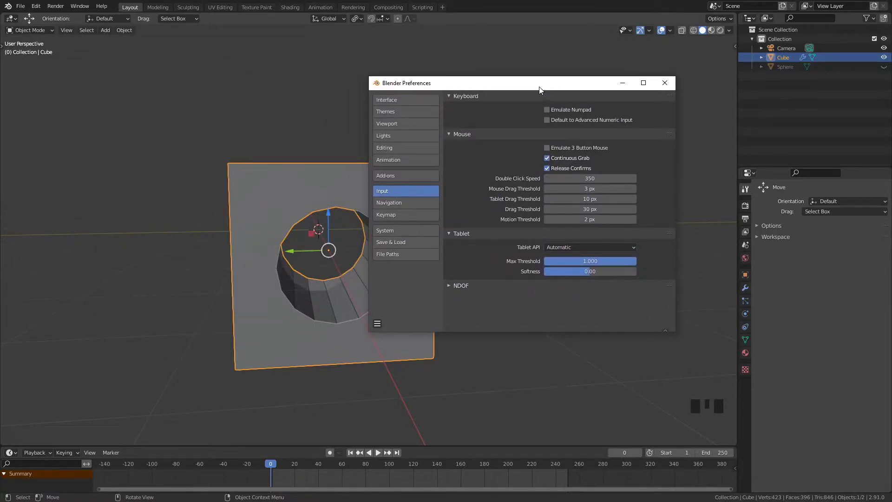
drag(540, 88, 299, 60)
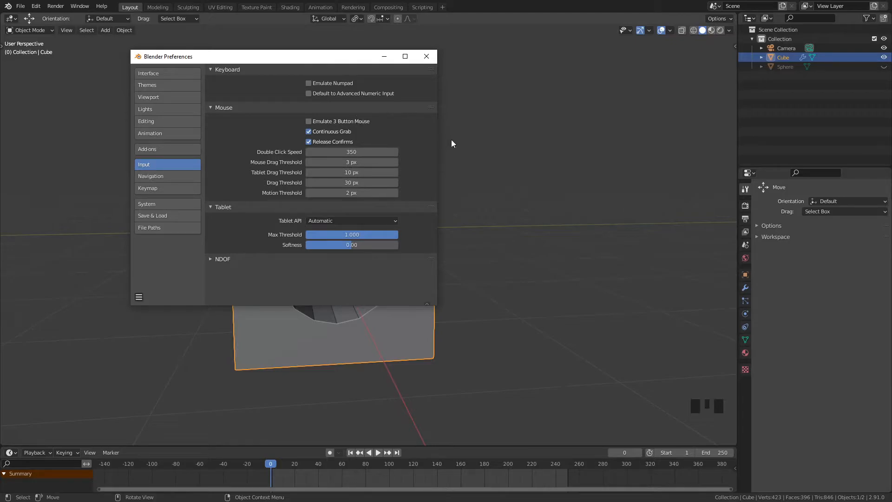
- Look through the Navigation and Keymap preferences, keeping the Preferences window clear of the content behind it
drag(298, 58, 306, 61)
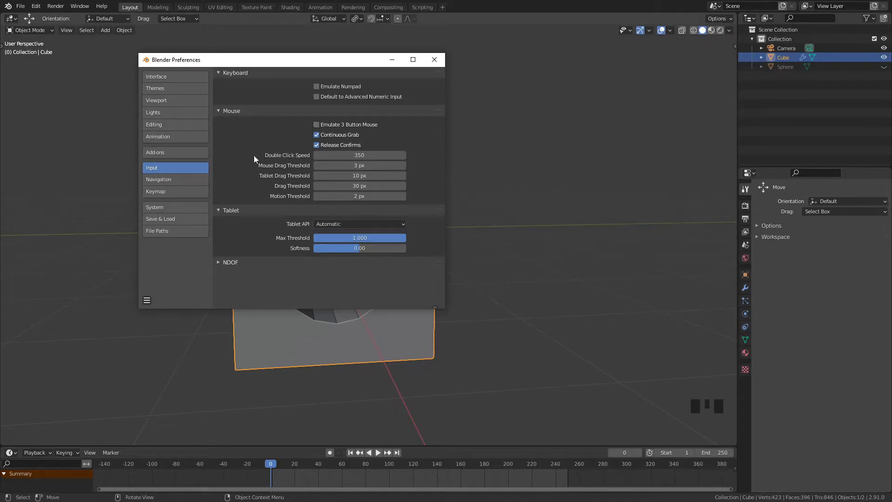
click(160, 179)
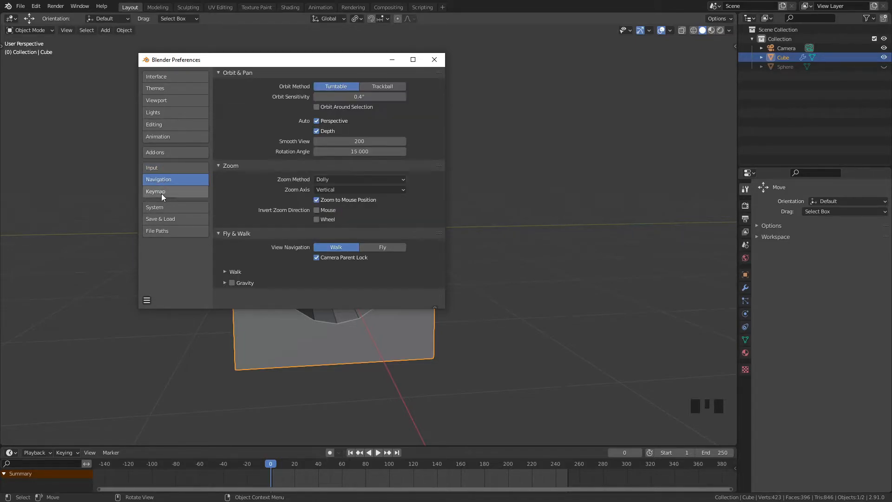
drag(311, 65, 342, 77)
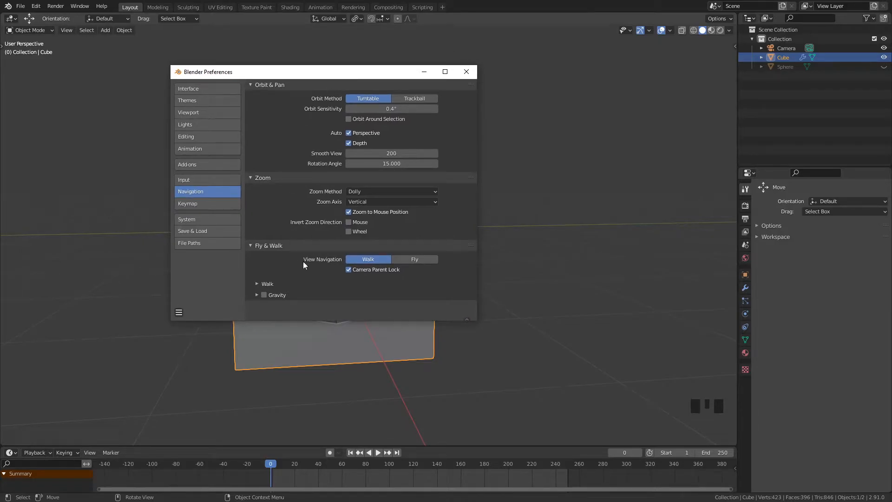
click(205, 202)
click(209, 192)
click(190, 205)
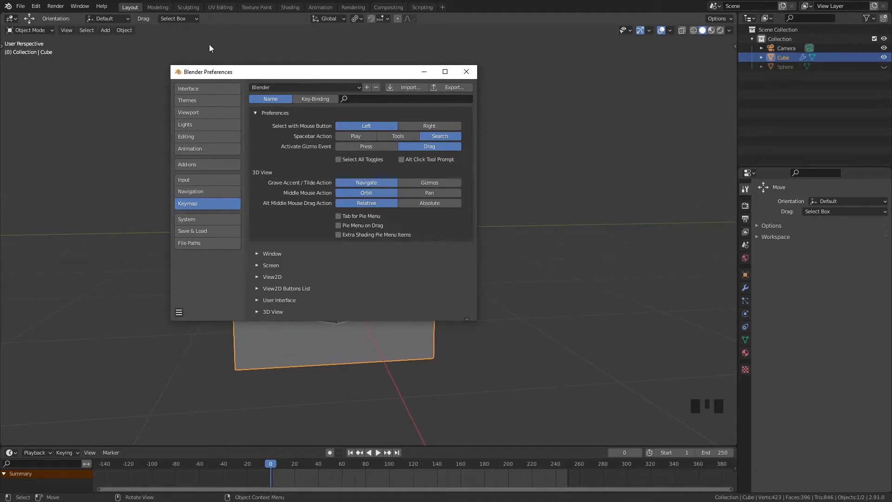
- Deselect the cube and show the toolbar in the 3D viewport
click(33, 88)
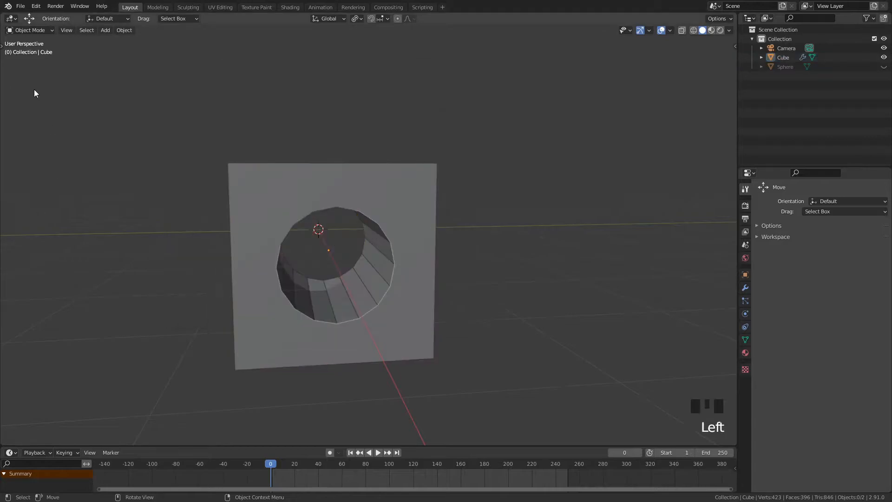
key(t)
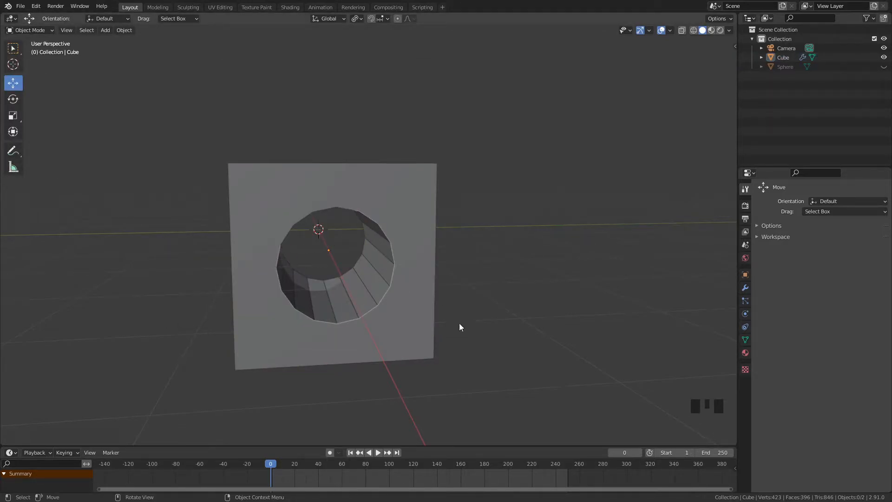
- Compare the CUDA, OptiX and OpenCL options for Cycles Render Devices in the System preferences, leaving OpenCL chosen
key(F4)
click(316, 417)
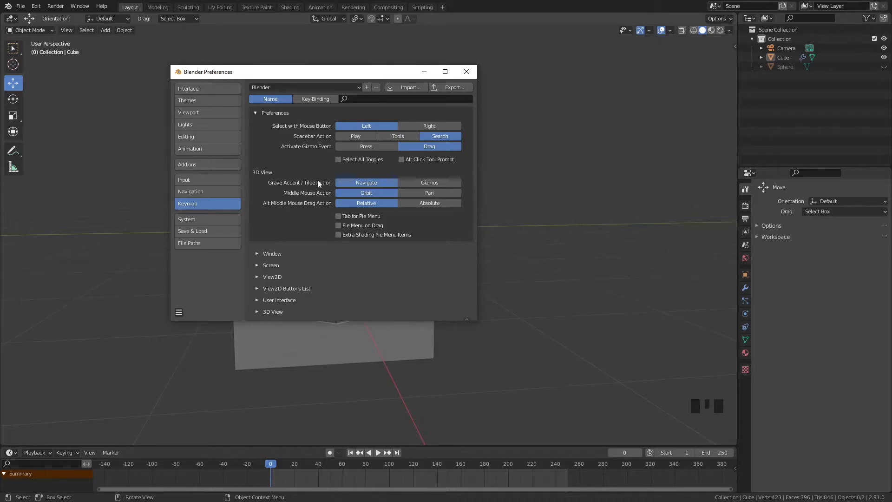
click(207, 220)
click(330, 99)
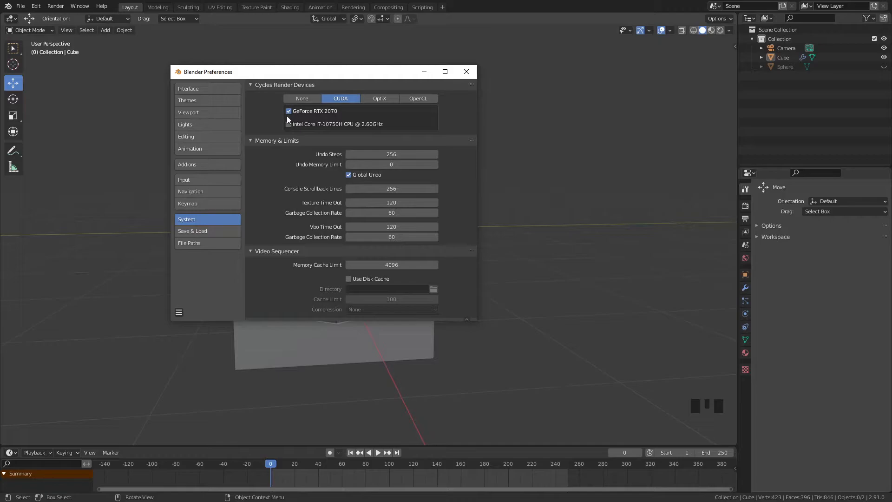
click(377, 99)
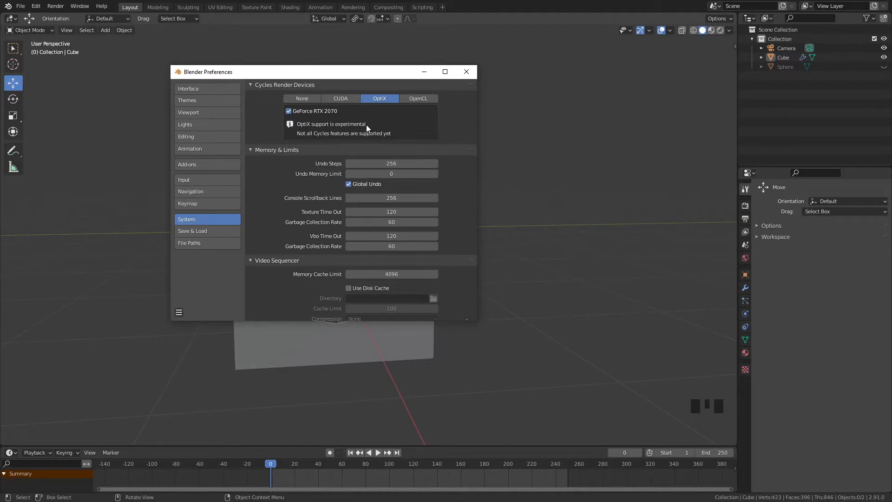
click(418, 99)
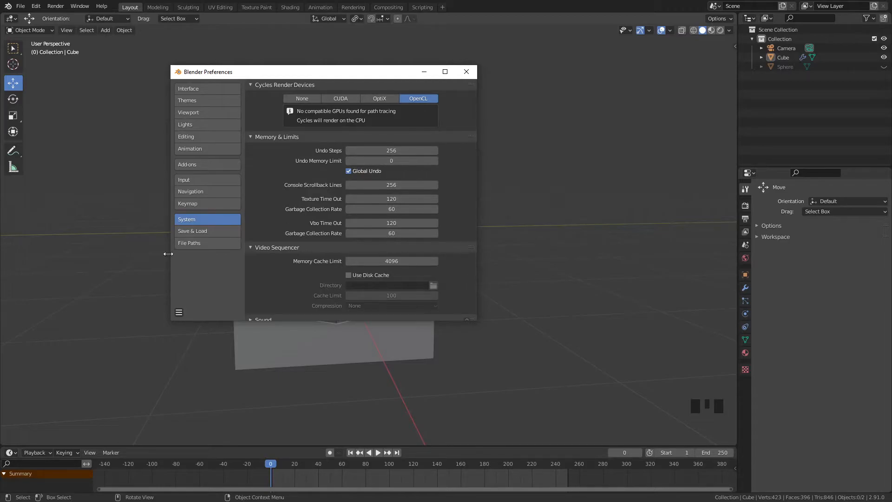
- Review the Save & Load and File Paths preferences and the commands for saving, reverting or resetting preferences
click(199, 231)
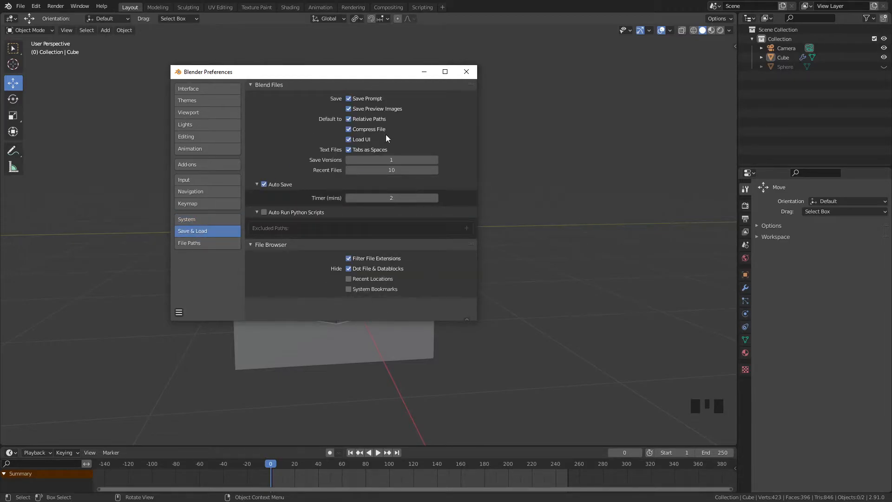
click(197, 245)
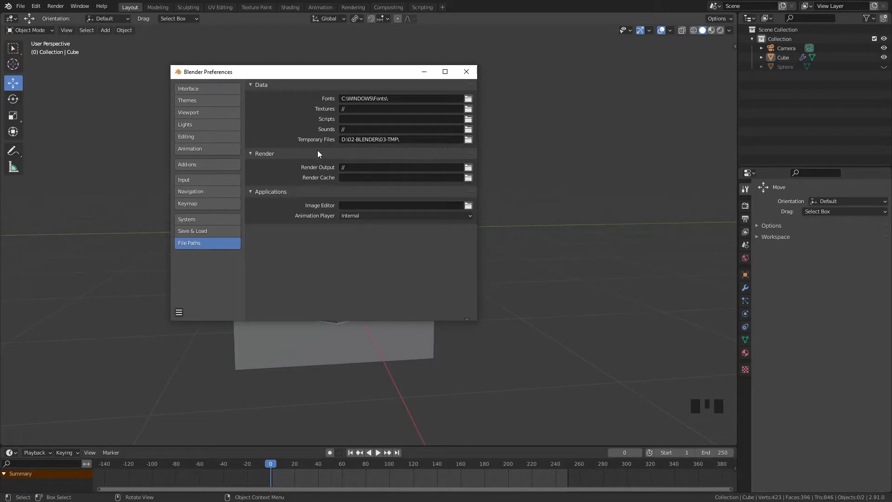
click(178, 312)
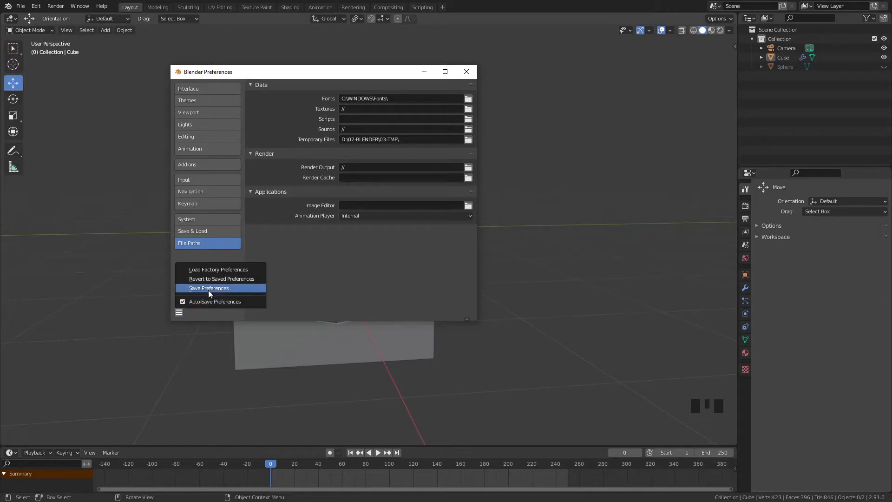
click(181, 312)
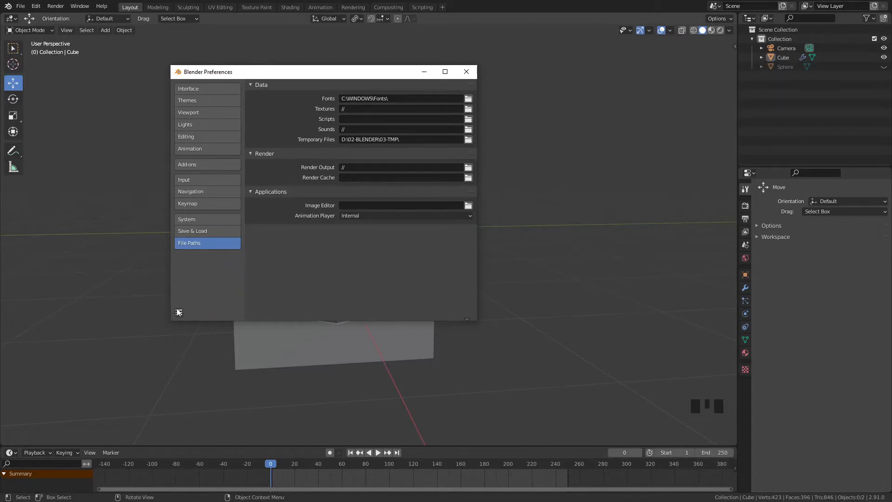
click(178, 311)
- Save the current preferences and close the Preferences window
click(179, 312)
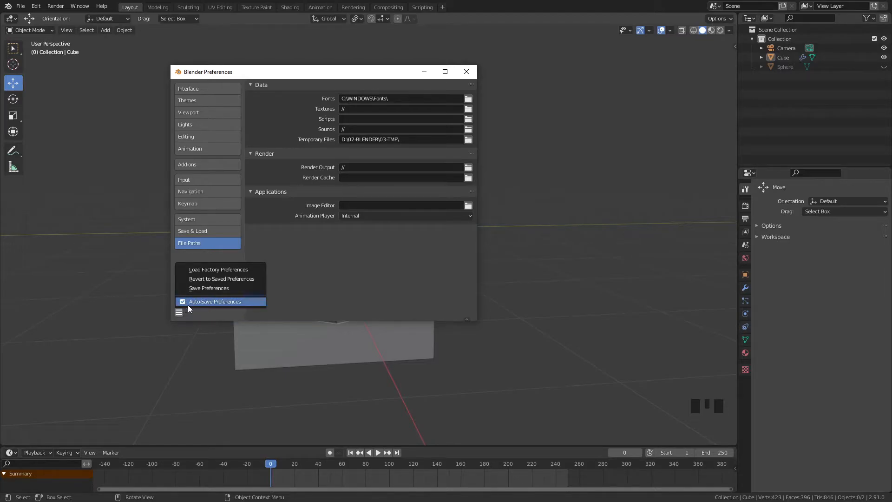
click(218, 288)
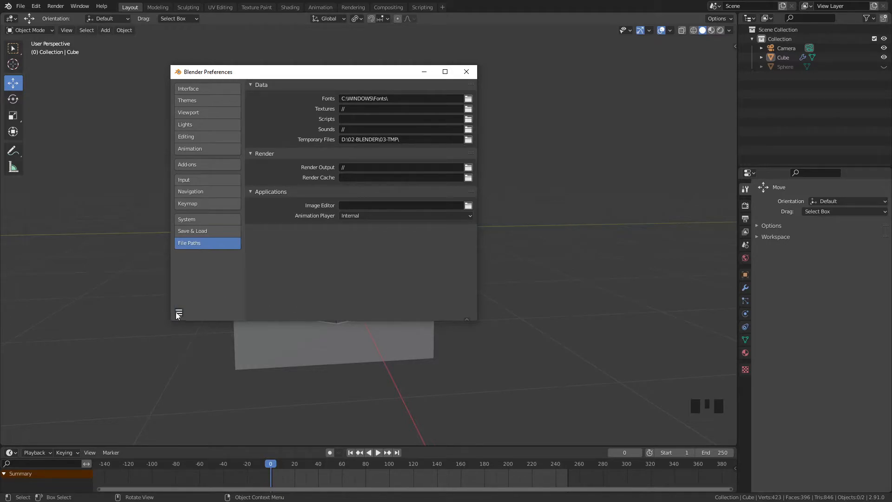
click(178, 313)
click(231, 288)
click(178, 312)
click(466, 71)
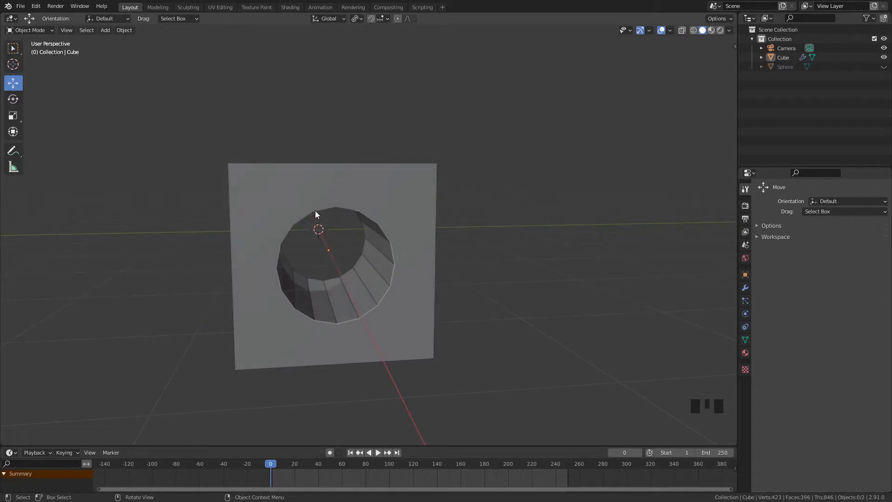
- Move the cube into the camera frame by about 2.19 m in X, -0.10 m in Y and 0.28 m in Z, finishing in camera view
middle_drag(341, 259, 385, 264)
scroll(321, 256, down, 6)
scroll(444, 231, down, 2)
key(KP_0)
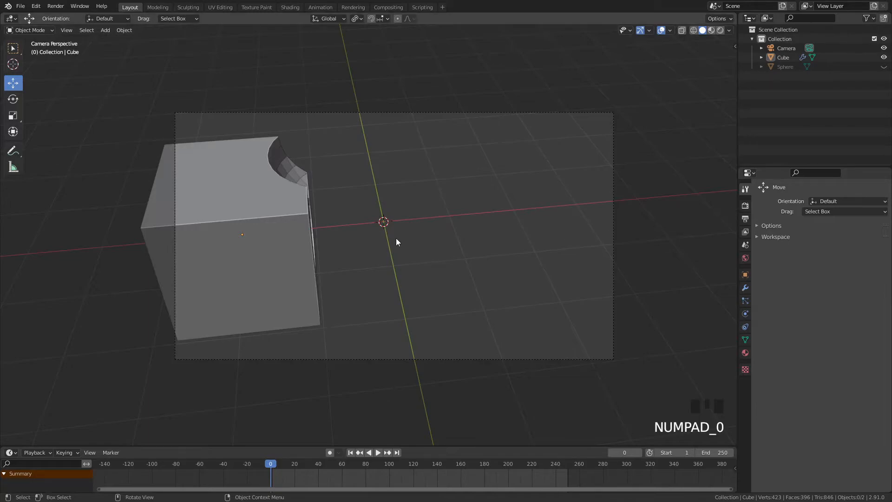
click(283, 245)
key(g)
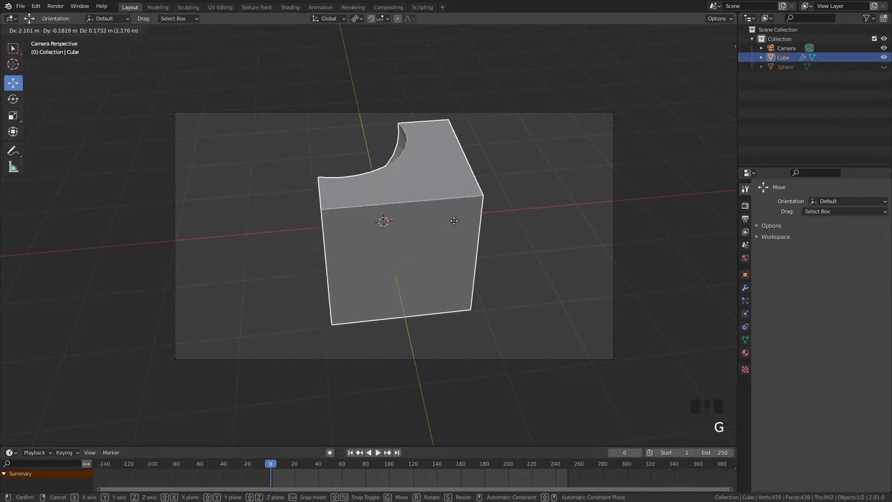
click(434, 213)
middle_drag(420, 257, 365, 246)
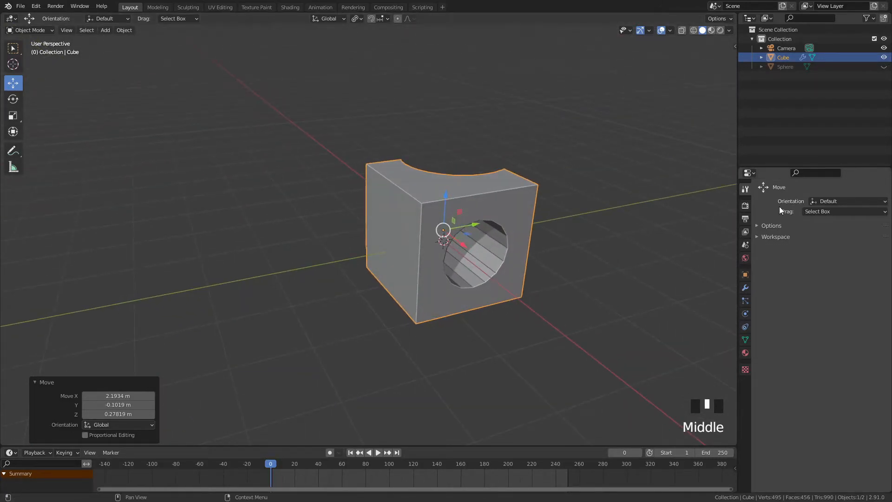
key(KP_0)
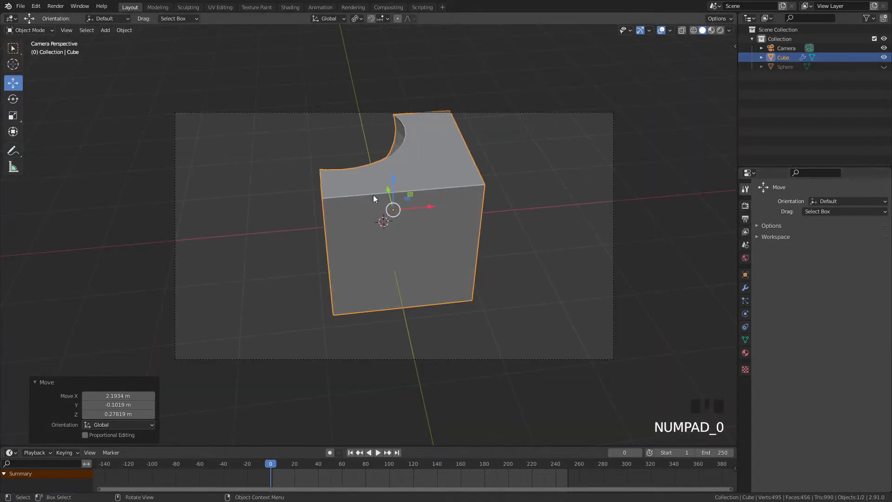
- Switch to the Select Box tool with nothing selected, and expand the Options and Workspace sections of the tool settings
click(12, 48)
drag(195, 65, 285, 79)
drag(163, 59, 325, 76)
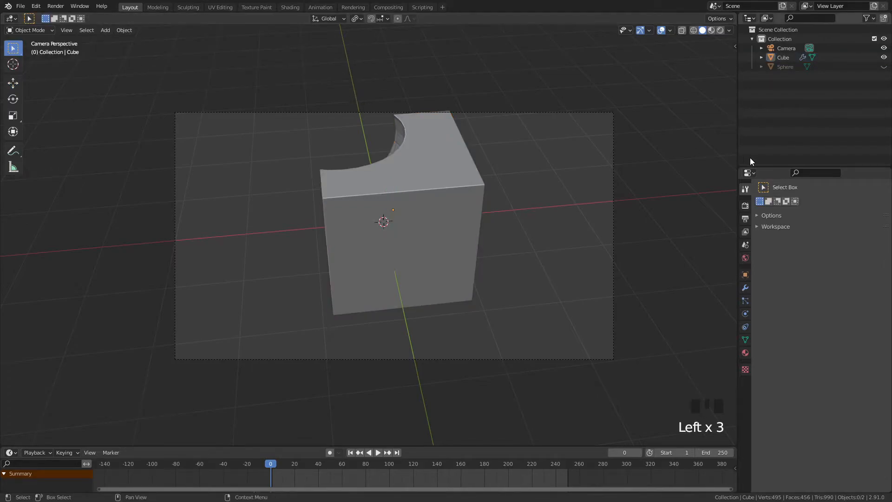
click(773, 216)
click(766, 274)
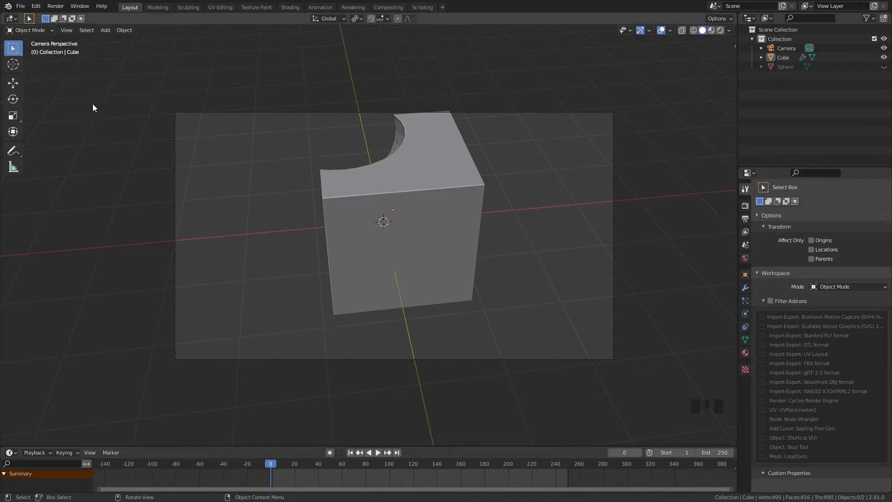
- Set the Spacebar Action to Tools in the Keymap preferences and bring up the tool list in the viewport
key(F4)
click(180, 231)
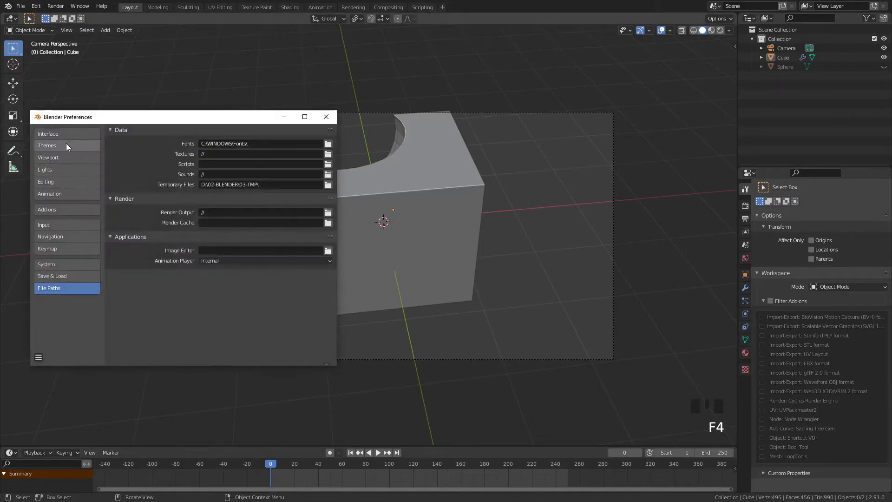
click(58, 239)
click(60, 249)
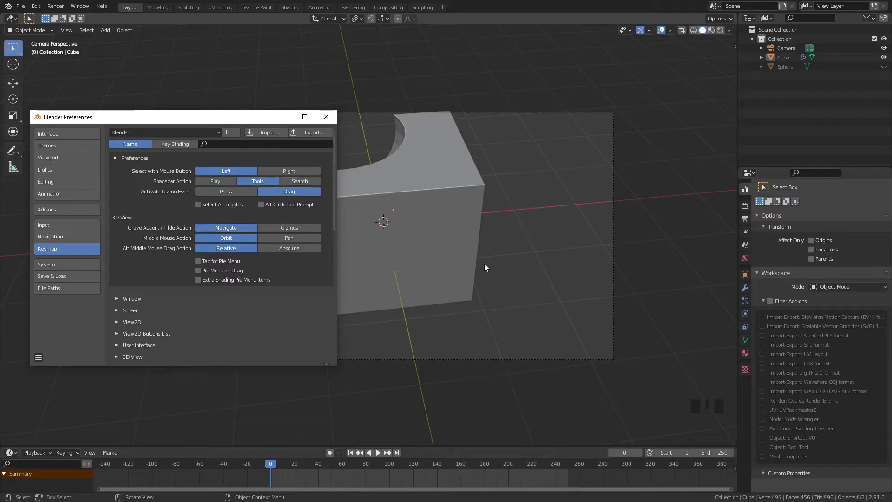
click(533, 272)
key(space)
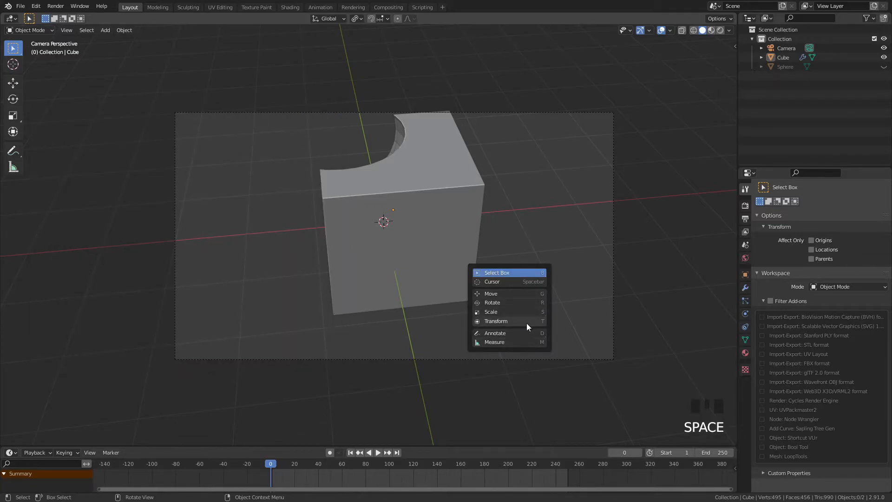
- Set the Spacebar Action back to Search in the Keymap preferences and close the Preferences window
key(F4)
key(F4)
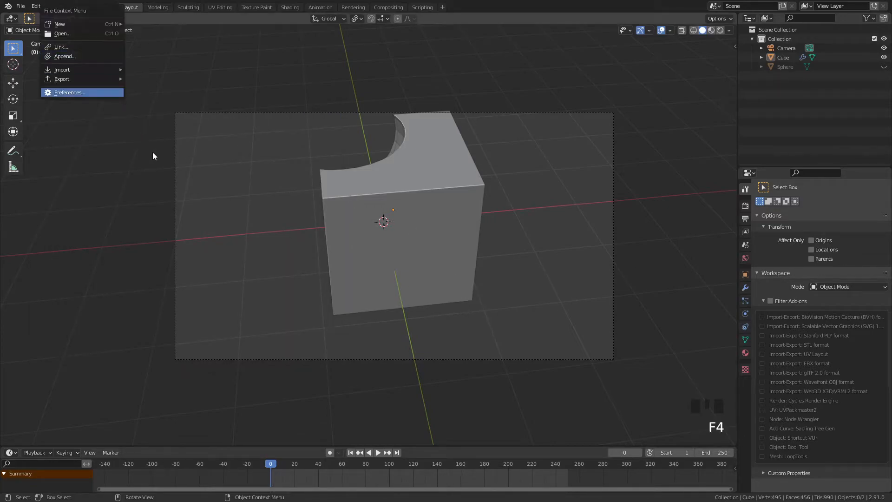
click(136, 212)
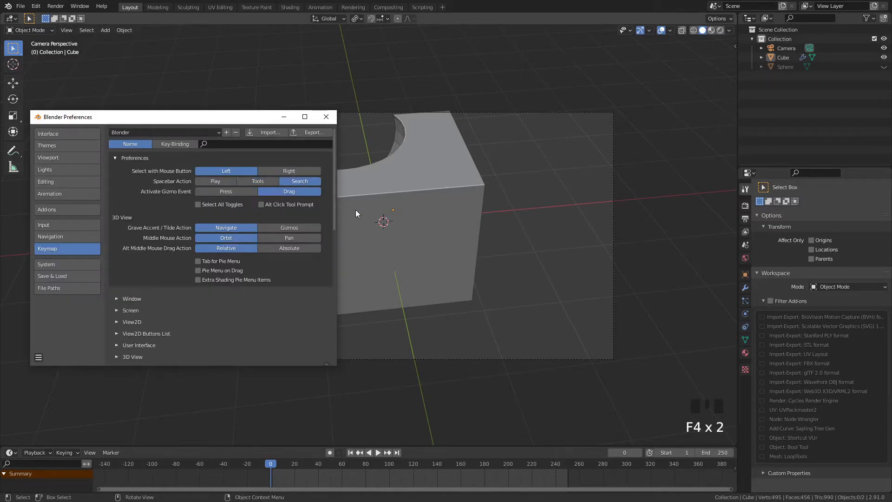
click(327, 116)
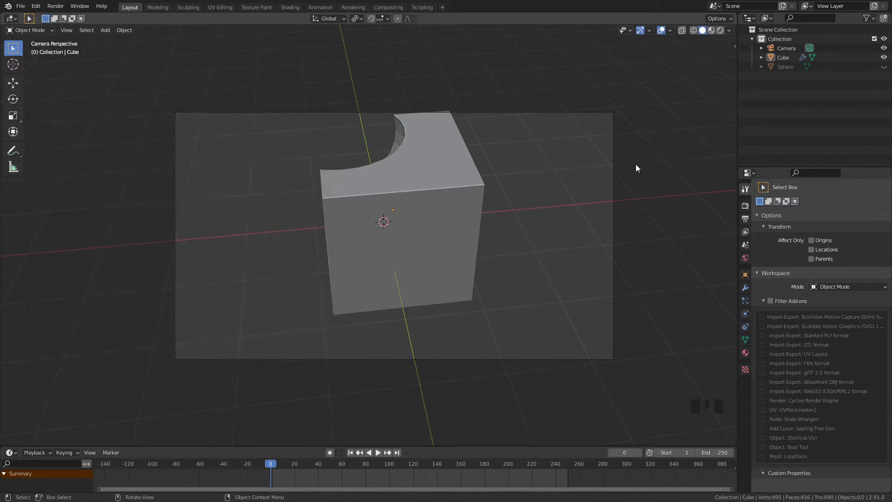
- Select the camera by its frame and display the scene's render properties
click(693, 185)
click(613, 117)
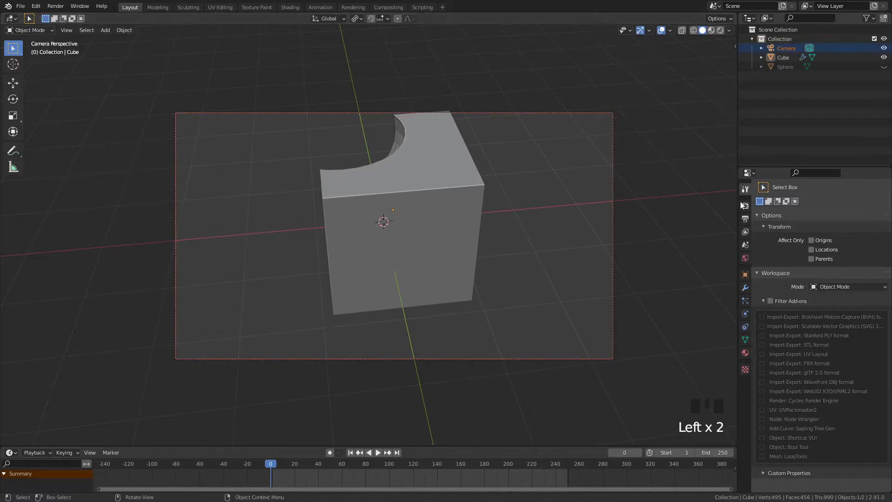
click(746, 205)
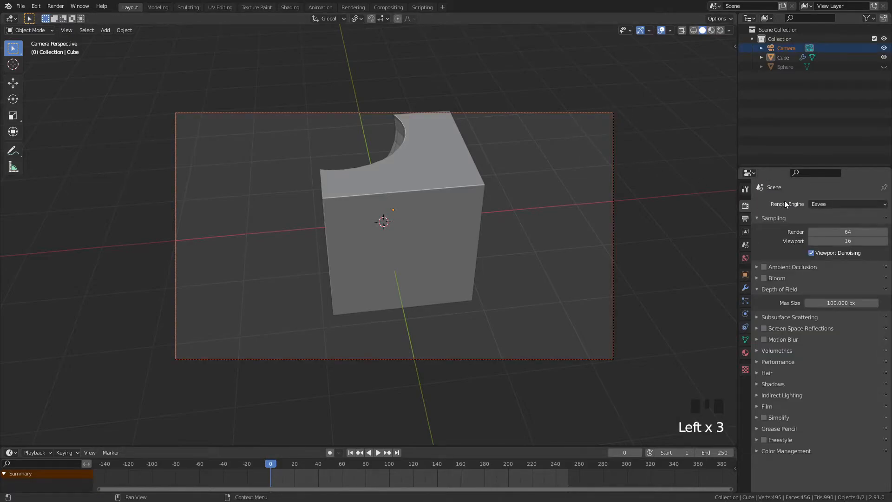
- Examine the available render engines, Eevee, Workbench and Cycles, without changing the current engine
click(828, 205)
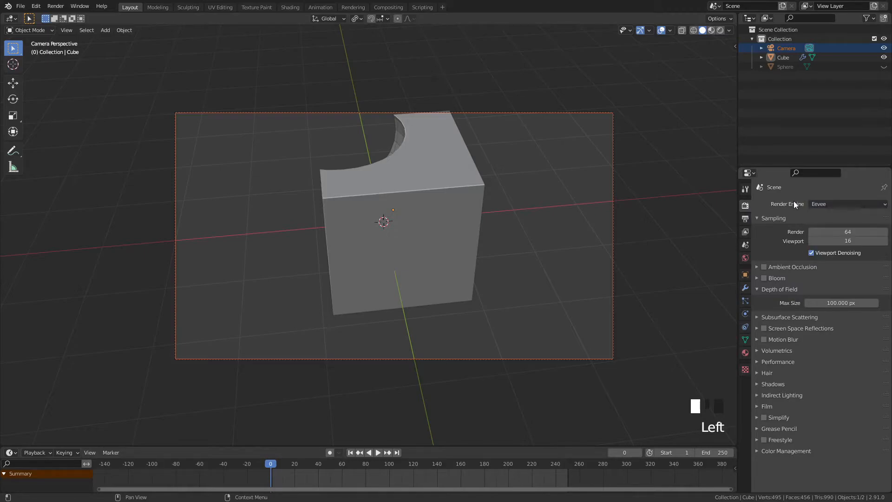
click(827, 204)
click(836, 203)
shift+middle_drag(520, 201, 526, 192)
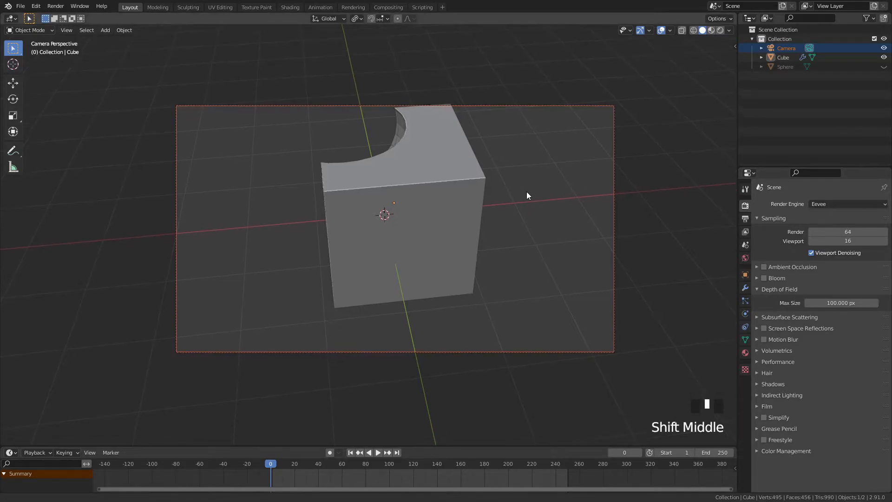
click(821, 203)
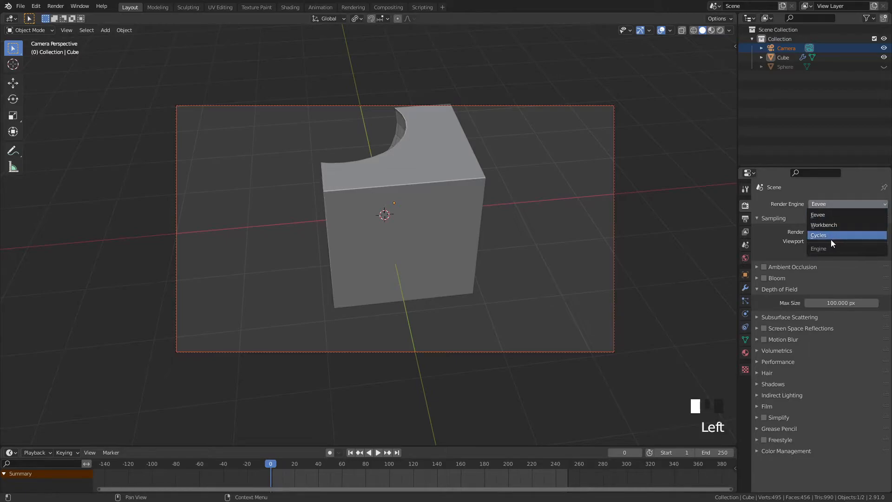
click(813, 189)
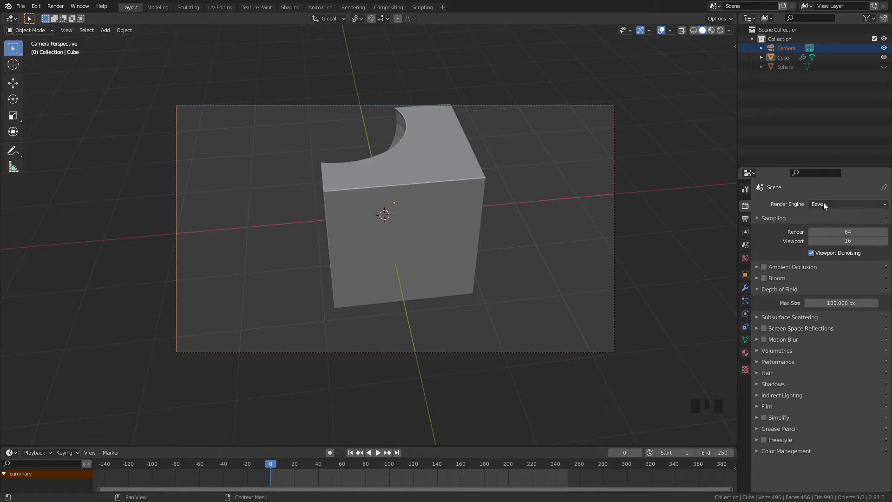
- Set the render engine to Workbench and display the scene with rendered shading through the camera
click(823, 205)
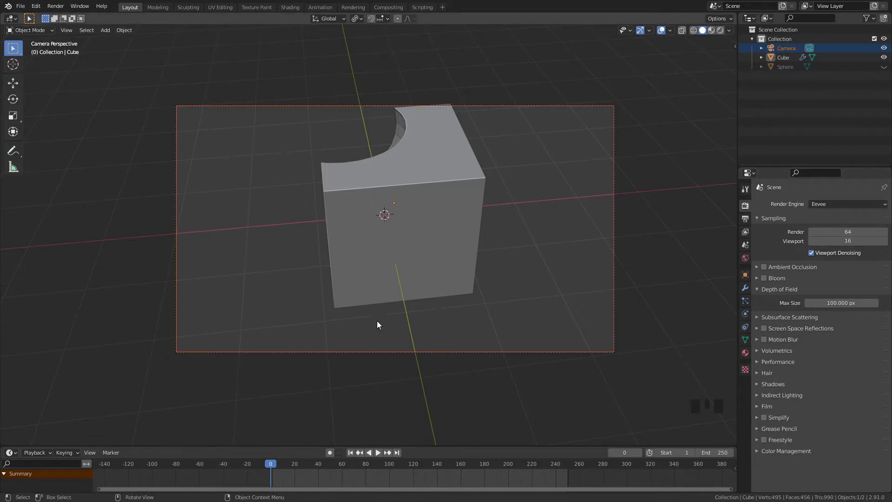
click(843, 204)
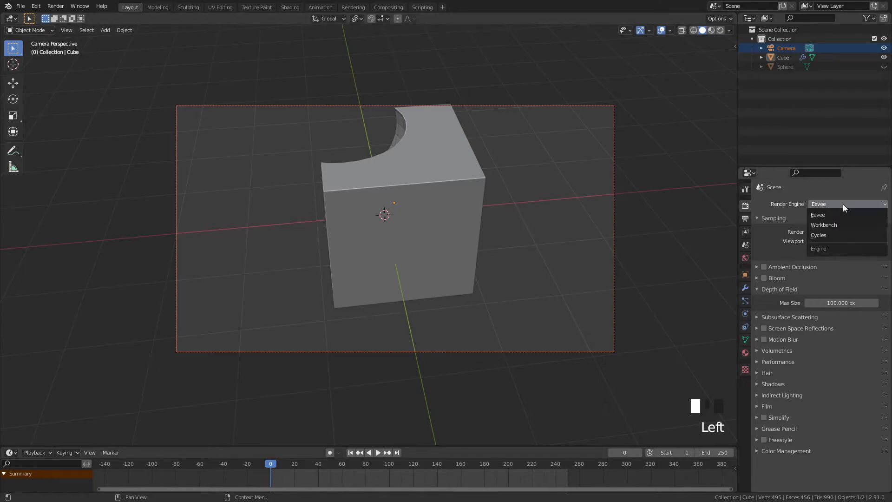
click(831, 226)
click(719, 30)
middle_drag(433, 256, 466, 249)
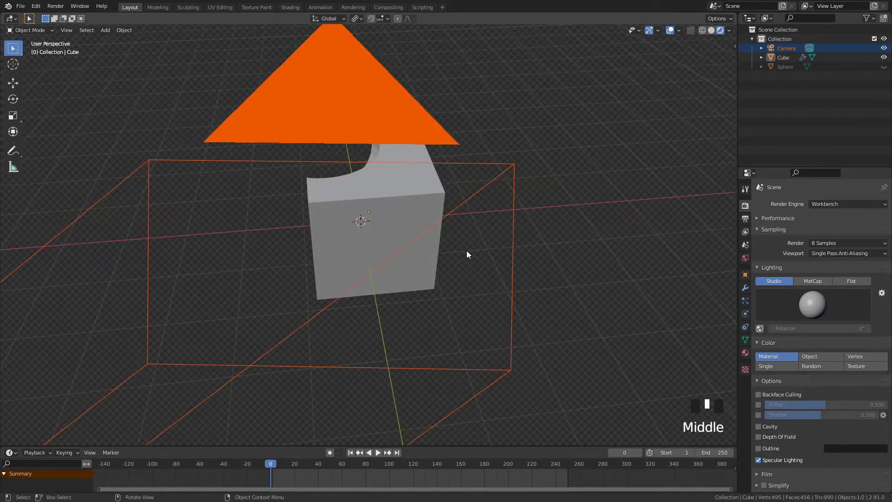
key(KP_0)
- Preview the rendered cube in Eevee and set the render engine to Cycles
click(829, 205)
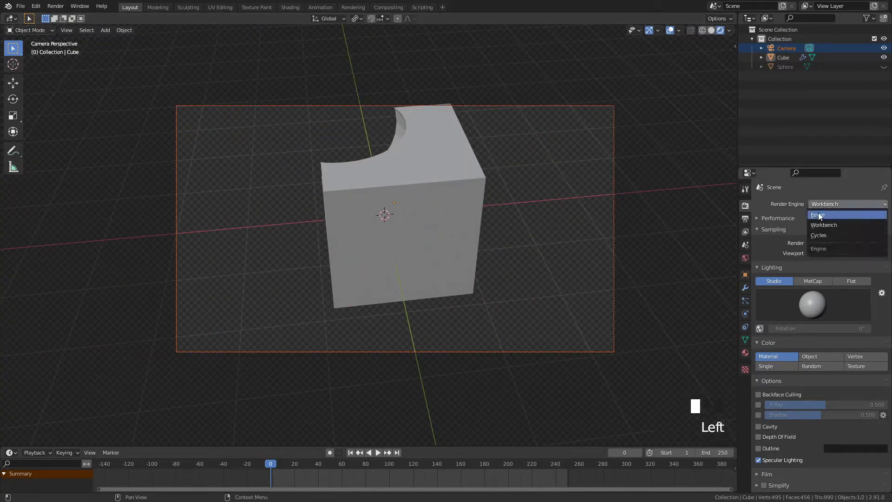
click(819, 214)
click(840, 205)
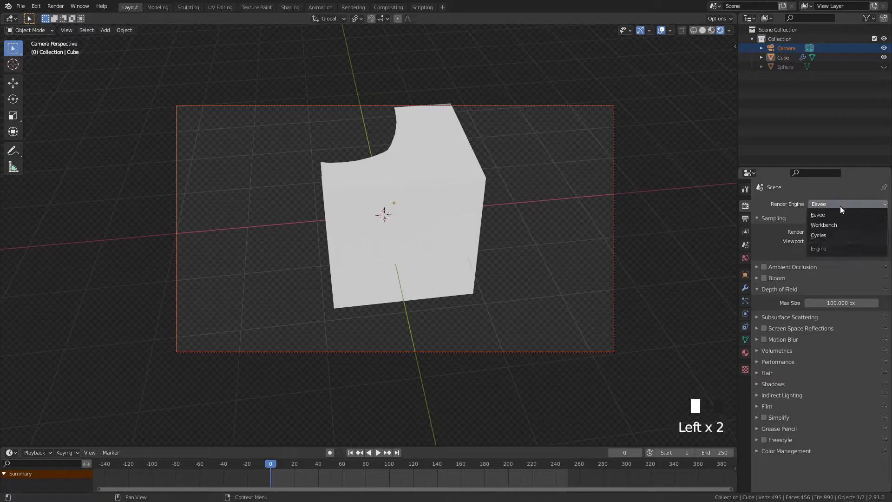
click(833, 236)
middle_drag(586, 241, 584, 241)
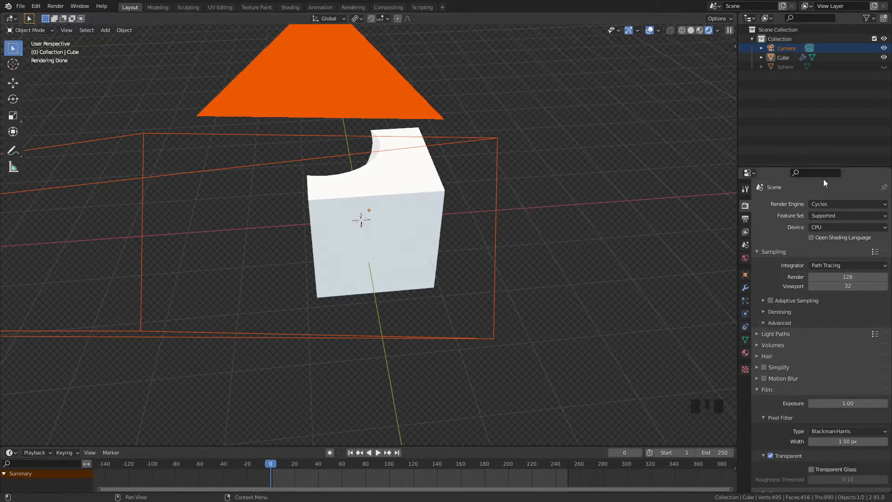
- Set the Cycles render device to GPU Compute
click(834, 227)
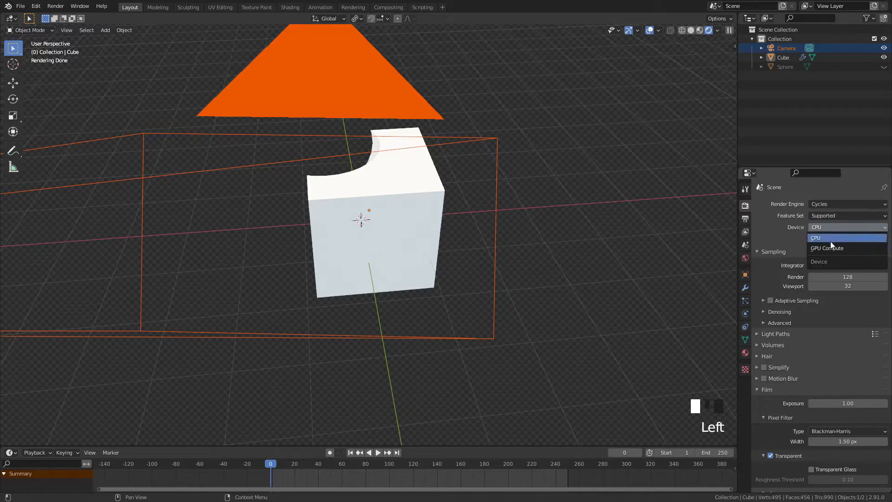
click(825, 246)
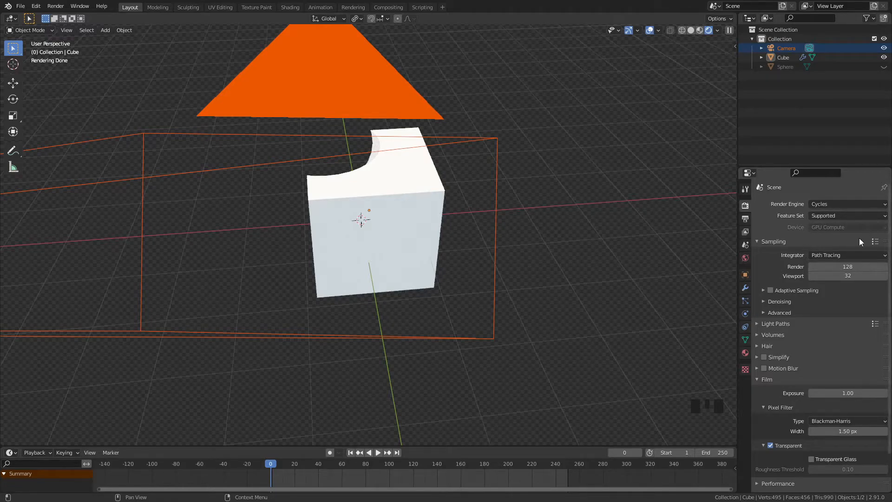
click(838, 227)
click(768, 228)
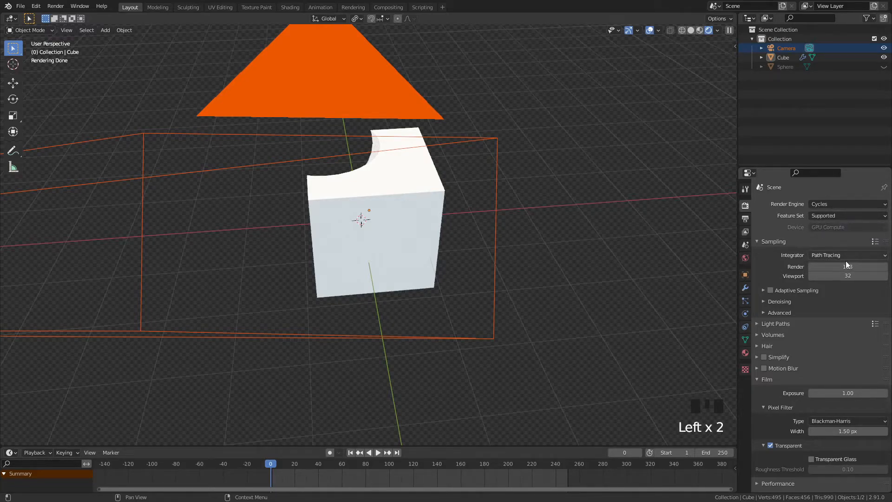
- Set the render engine back to Eevee and inspect the rendered cube in the viewport
click(844, 202)
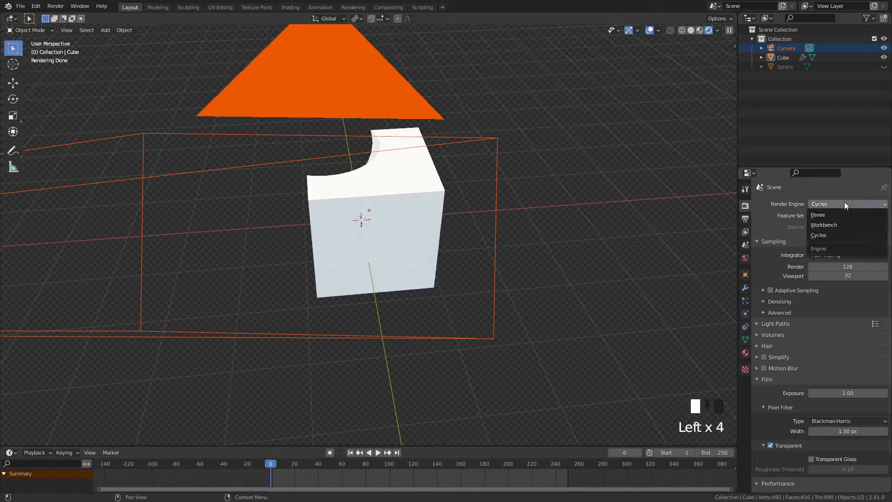
click(827, 214)
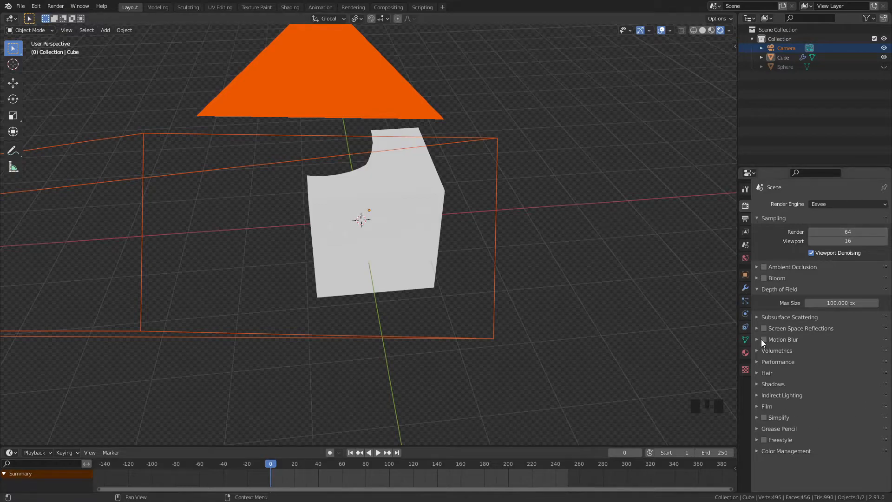
middle_drag(617, 193, 650, 122)
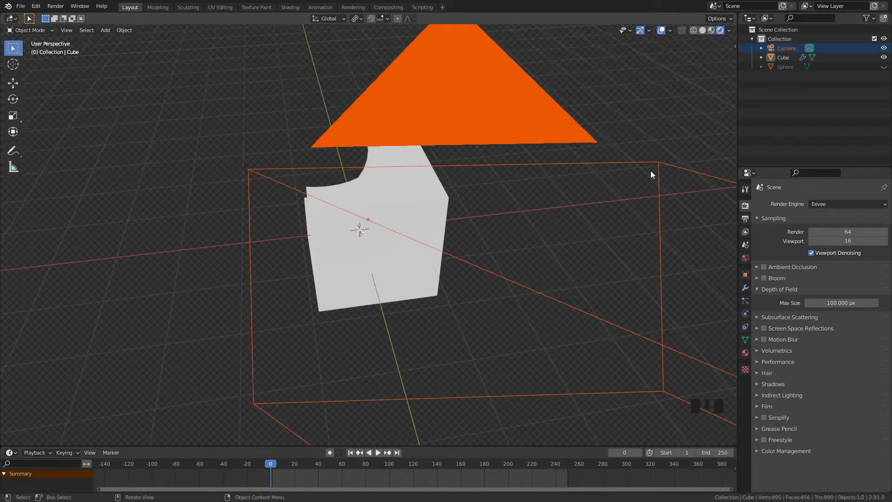
middle_drag(651, 175, 647, 171)
- Expand the Film settings and switch the transparent background off and back on
click(758, 407)
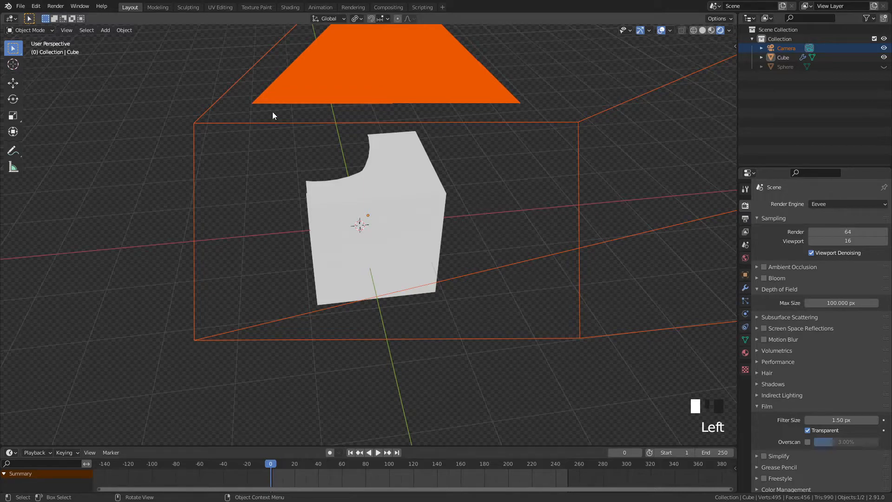
click(807, 430)
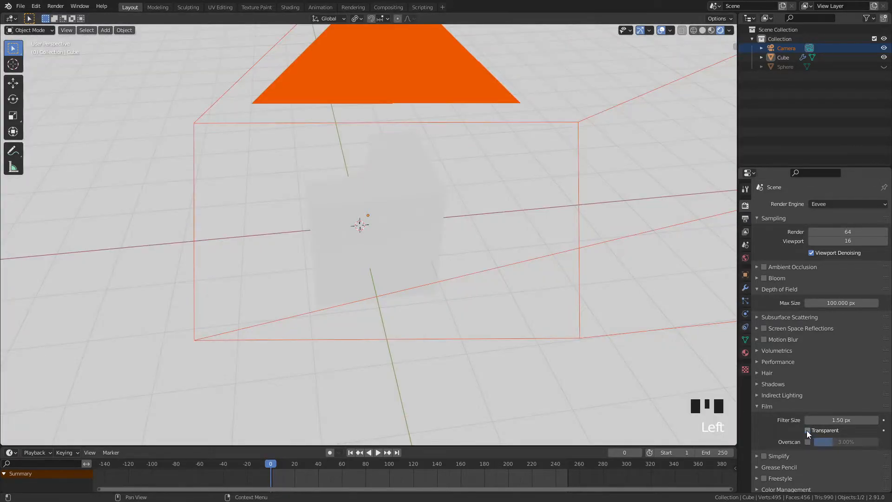
click(807, 431)
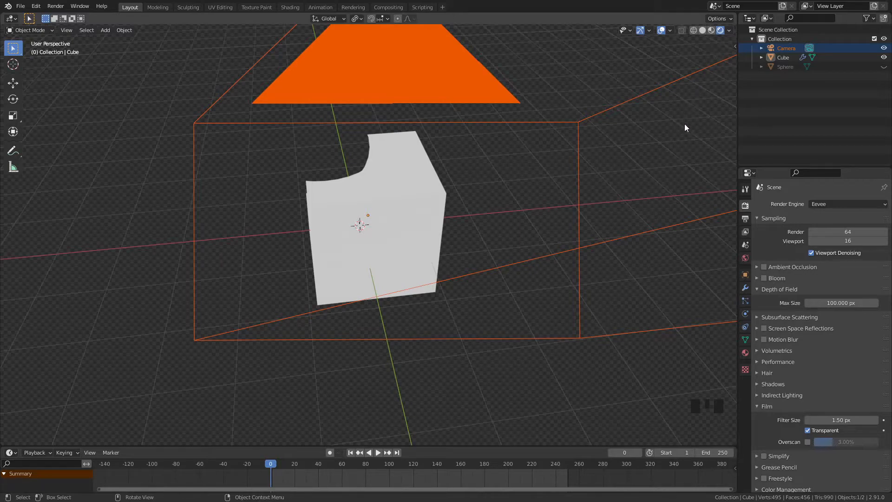
- Show the viewport sidebar, look at the active tool options and display the View settings
key(n)
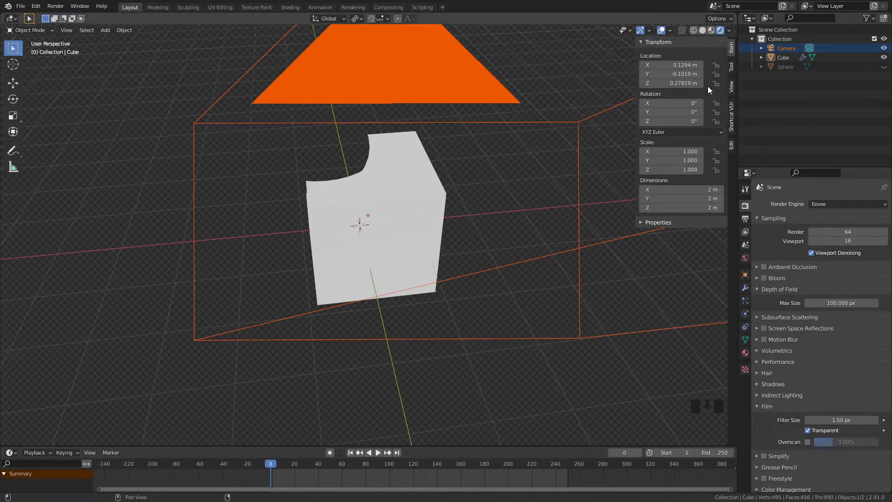
click(731, 68)
click(732, 77)
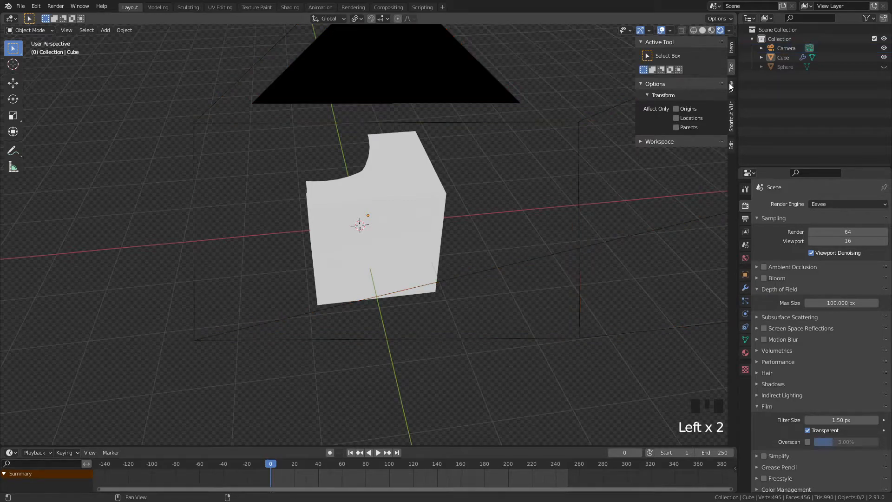
click(731, 86)
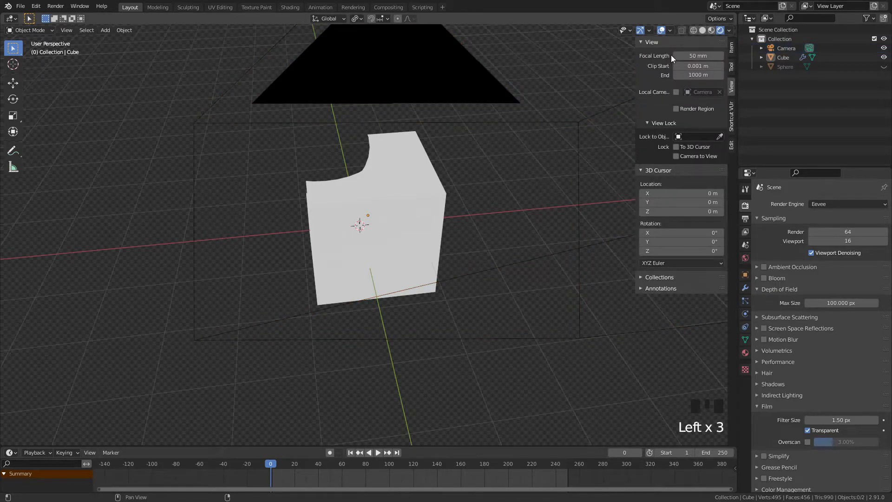
- Set the viewport's focal length to 200 mm and compare the camera view with the free perspective view
click(693, 55)
click(683, 55)
key(KP_0)
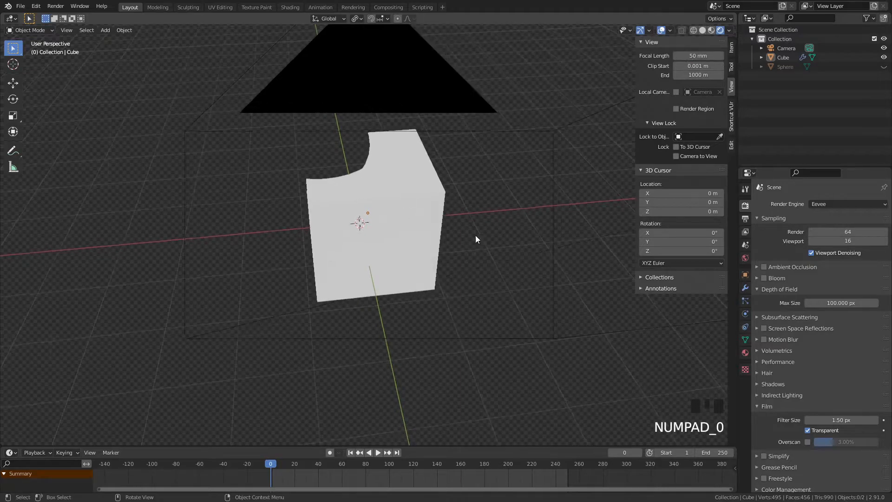
click(685, 56)
click(677, 56)
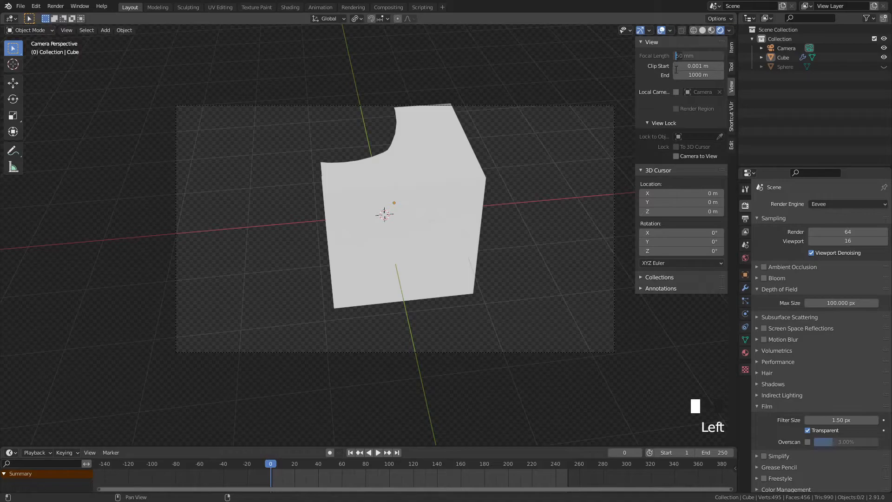
text(200)
key(Return)
click(554, 233)
middle_drag(554, 233, 548, 223)
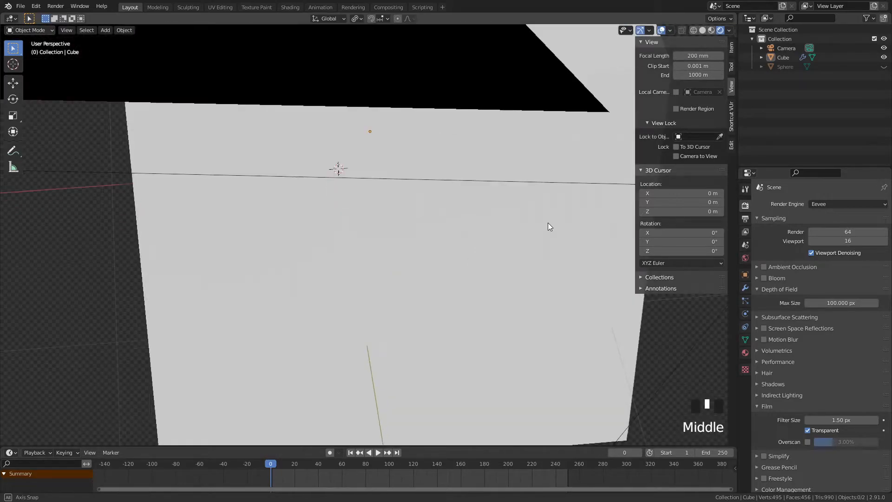
- Set the viewport's focal length back to 50 mm and look through the camera
click(697, 56)
drag(686, 56, 674, 56)
text(50)
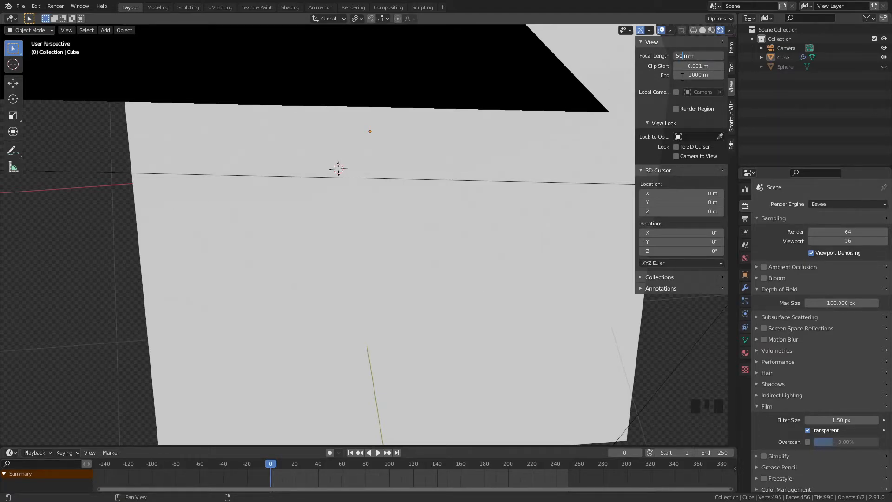
key(Return)
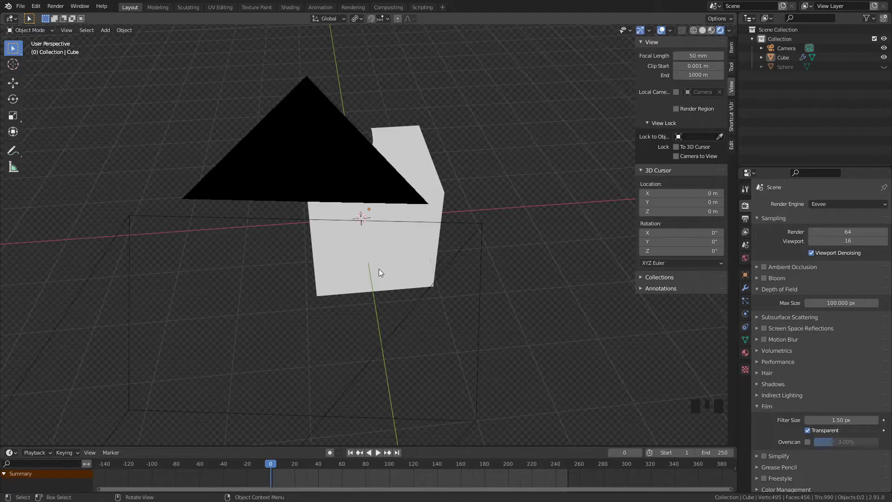
key(KP_0)
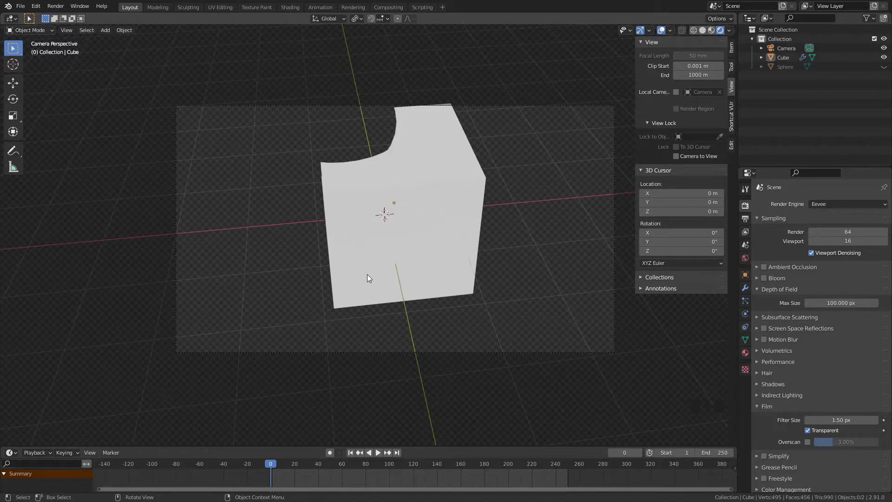
- Leave the camera view and set the focal length to 200 mm, with the cube and the camera both in sight
click(692, 56)
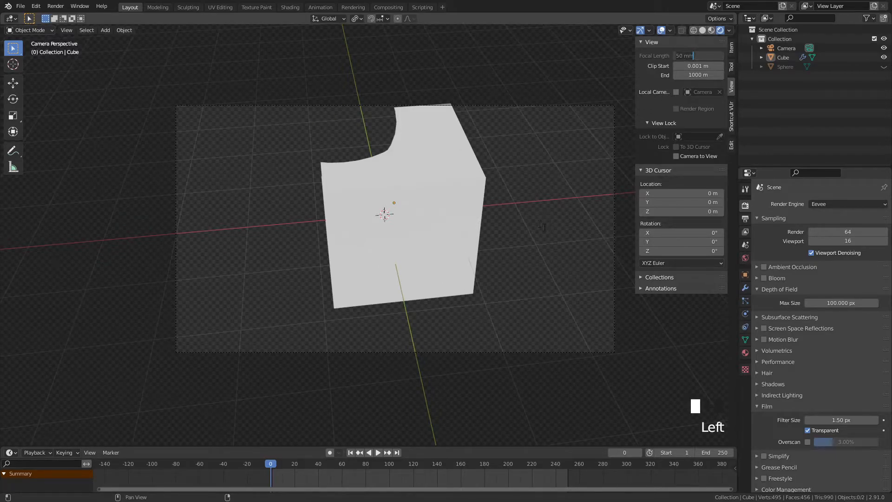
click(524, 258)
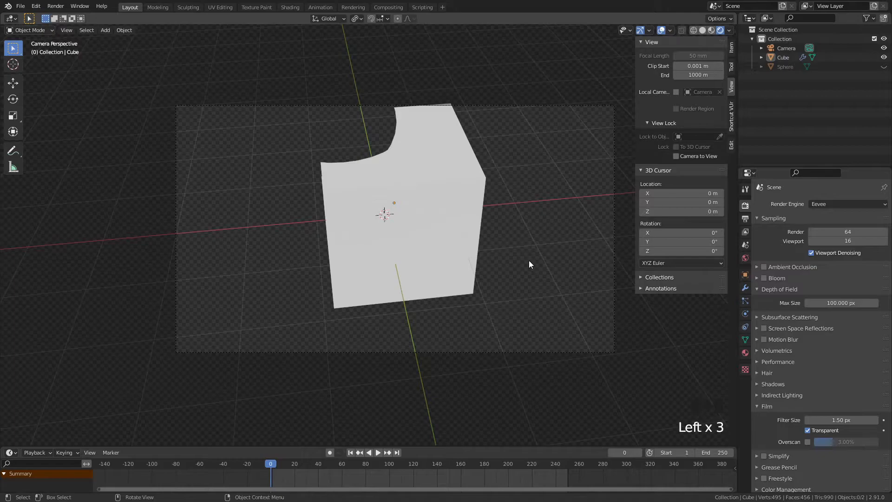
middle_drag(528, 260, 526, 266)
click(688, 58)
text(200)
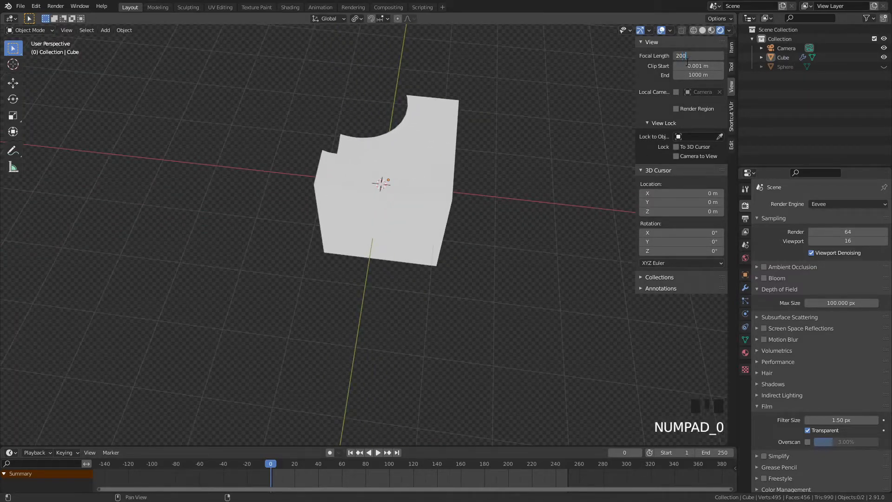
key(Return)
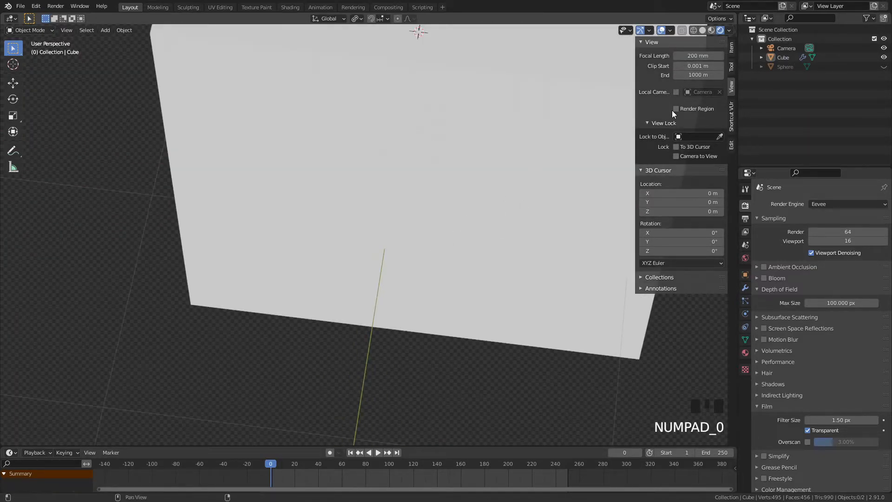
scroll(382, 198, down, 5)
shift+middle_drag(425, 116, 394, 183)
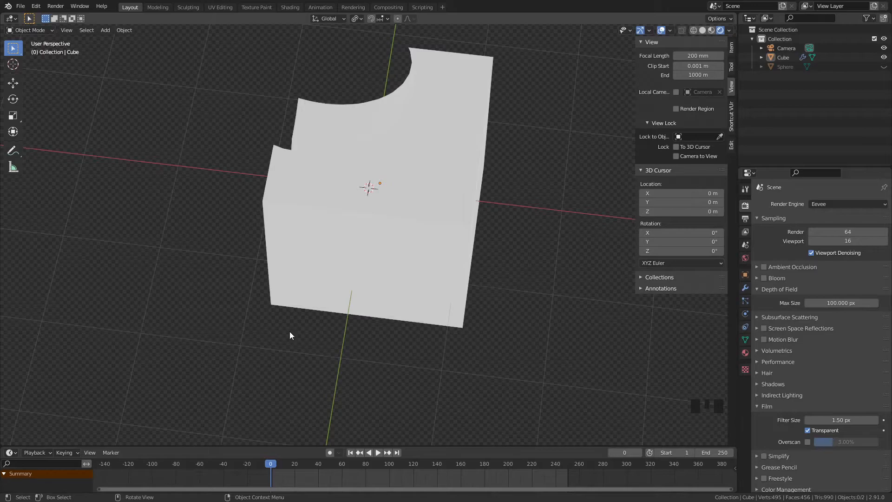
scroll(292, 331, down, 3)
shift+middle_drag(293, 361, 313, 218)
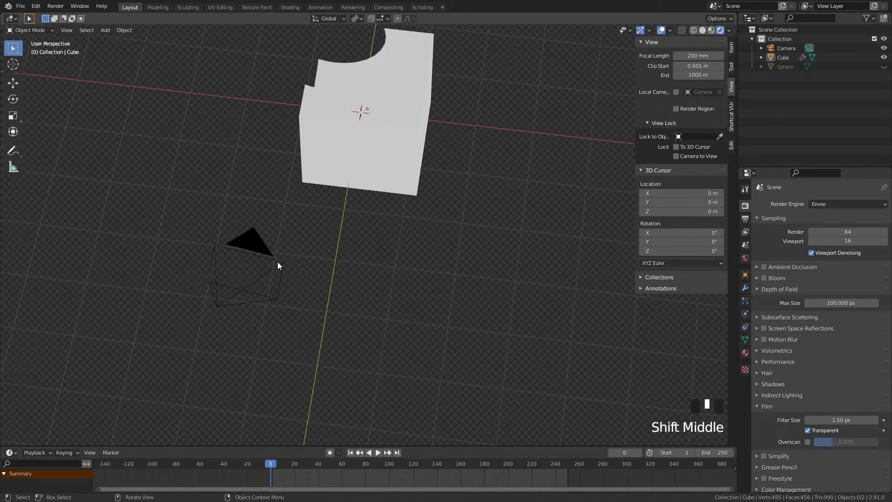
middle_drag(342, 279, 169, 216)
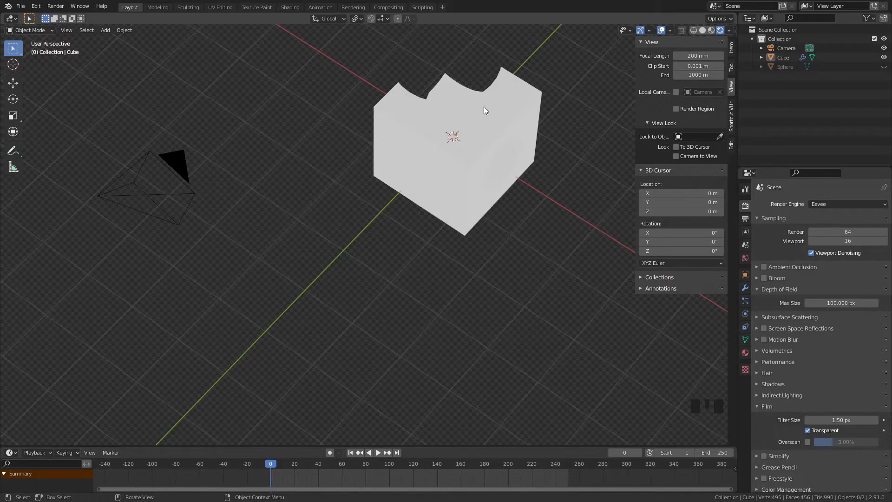
- Restore the viewport's focal length to 50 mm and return to the camera view
click(684, 56)
text(50)
key(Return)
scroll(273, 255, up, 6)
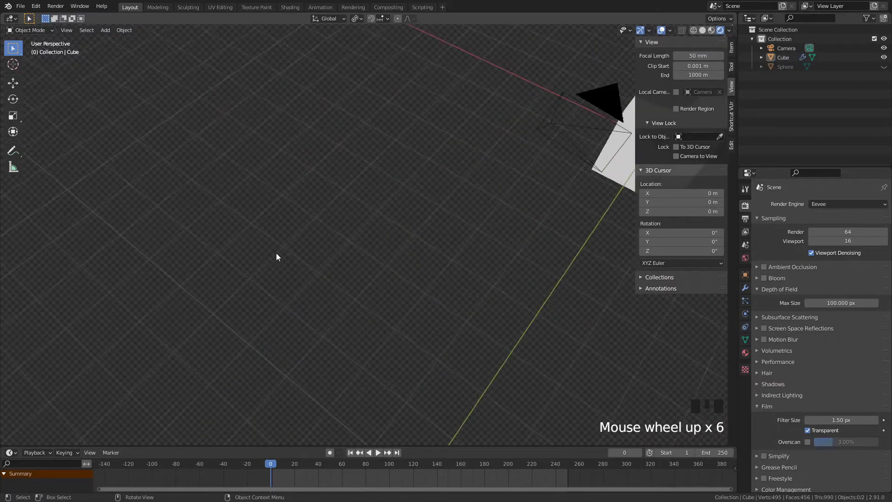
key(KP_0)
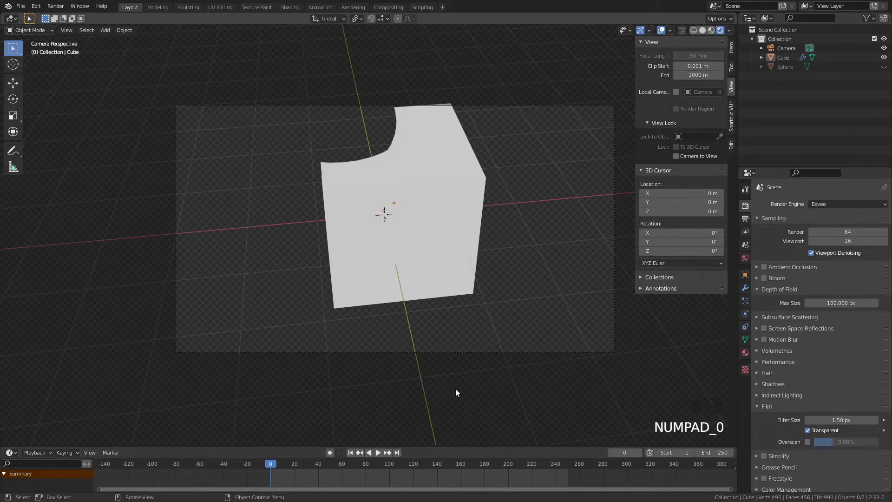
- Leave the camera view, switch the viewport to Material Preview shading and inspect the cube's surface close up
middle_drag(475, 396, 690, 72)
middle_drag(511, 232, 387, 259)
scroll(386, 263, up, 2)
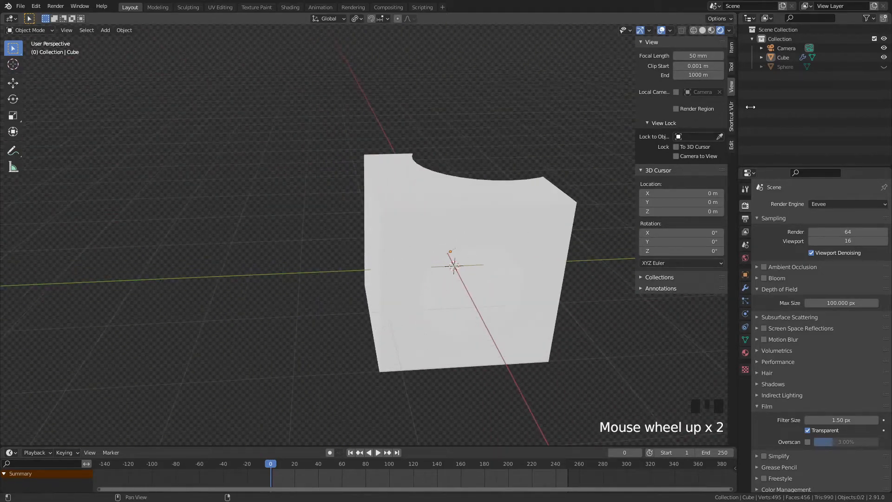
click(712, 30)
scroll(408, 287, up, 2)
scroll(408, 283, up, 13)
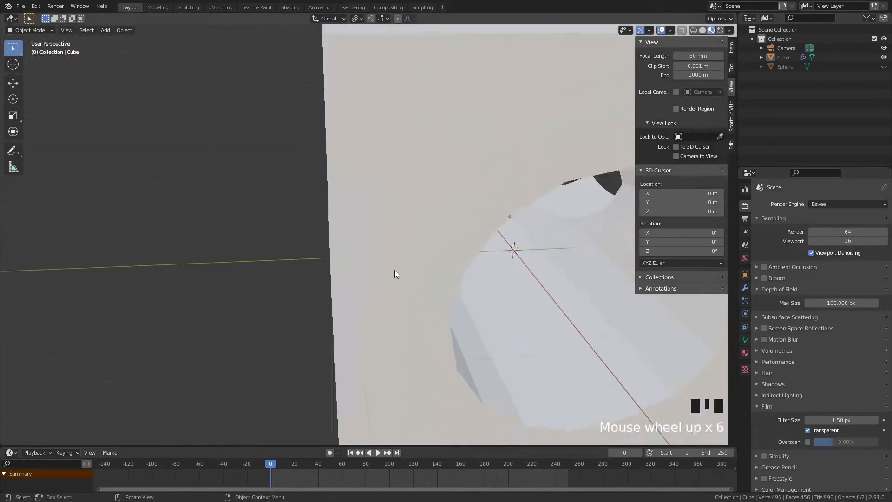
- Examine the cube's surface and cut-outs at very close range with the current clip start, finishing with the whole cube in sight
shift+middle_drag(400, 273, 248, 231)
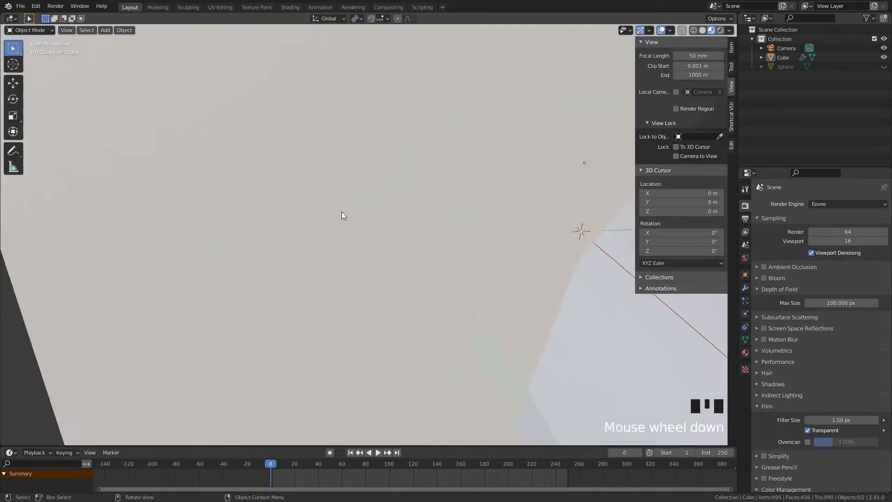
scroll(341, 212, down, 7)
shift+middle_drag(324, 195, 325, 246)
scroll(273, 194, up, 20)
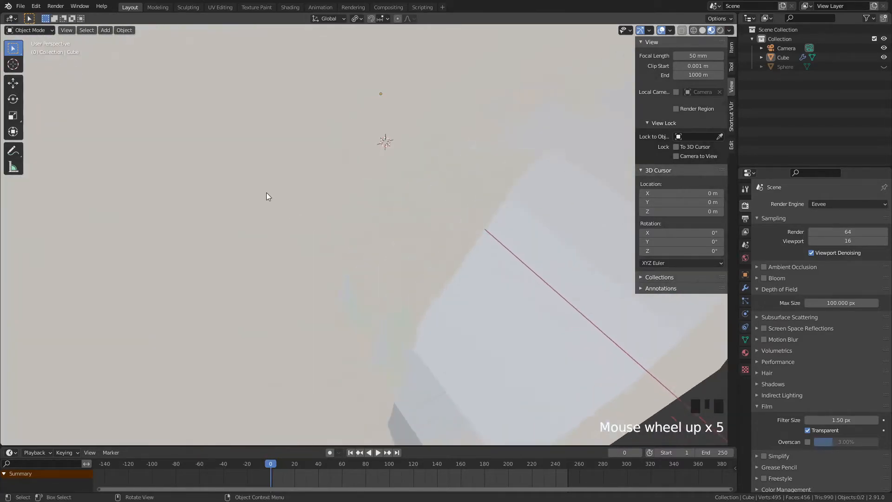
scroll(278, 199, up, 20)
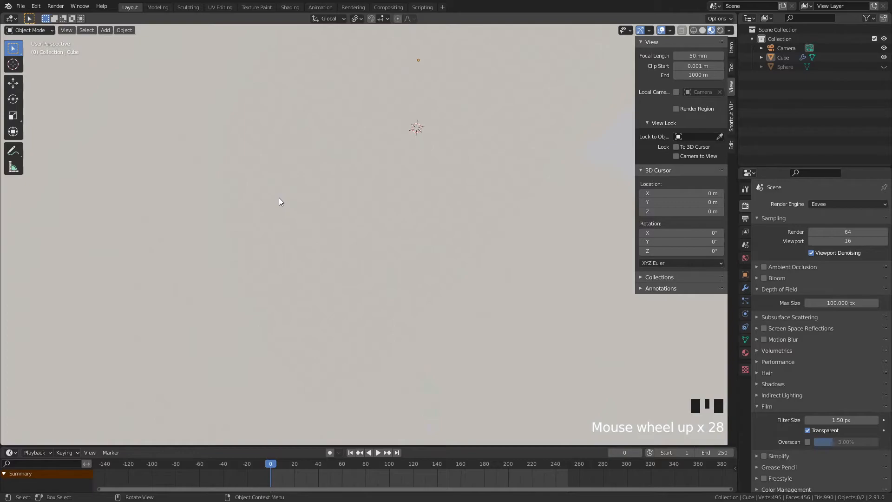
scroll(282, 201, down, 20)
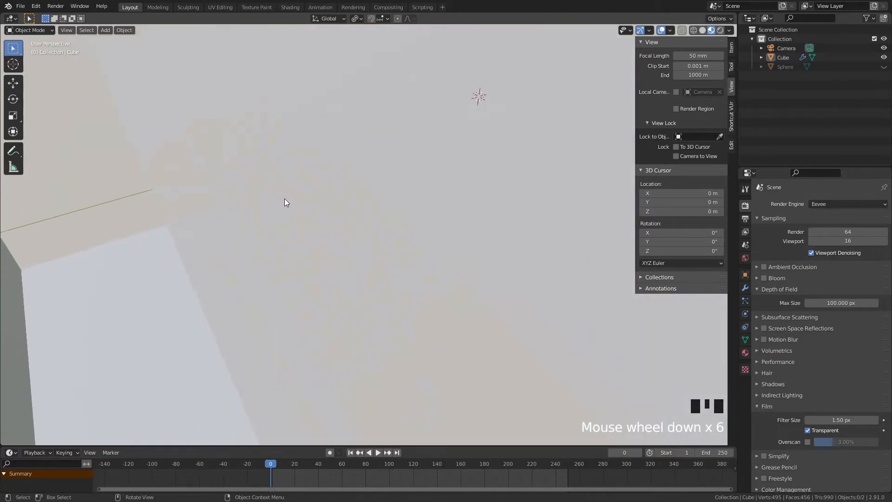
scroll(289, 202, down, 5)
shift+middle_drag(289, 202, 229, 258)
middle_drag(446, 132, 297, 193)
- Set the viewport's clip start to 0.1 m
click(697, 65)
key(ctrl+a)
text(0.0)
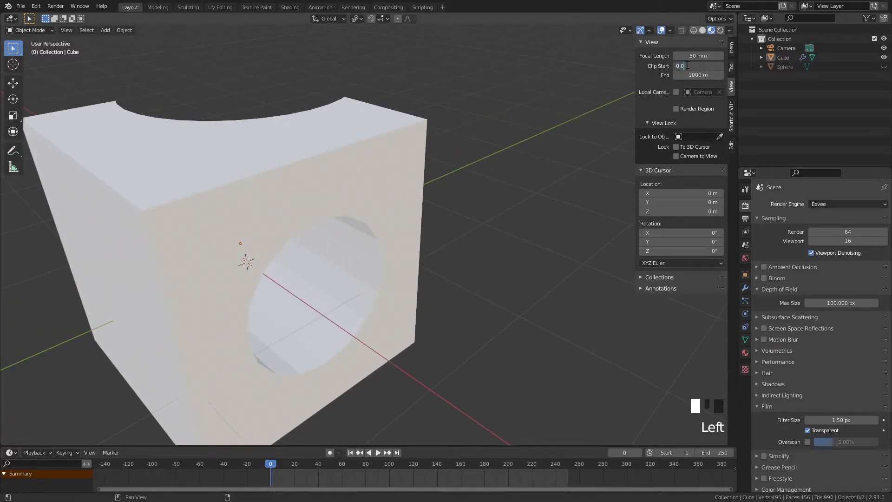
text(1)
key(Return)
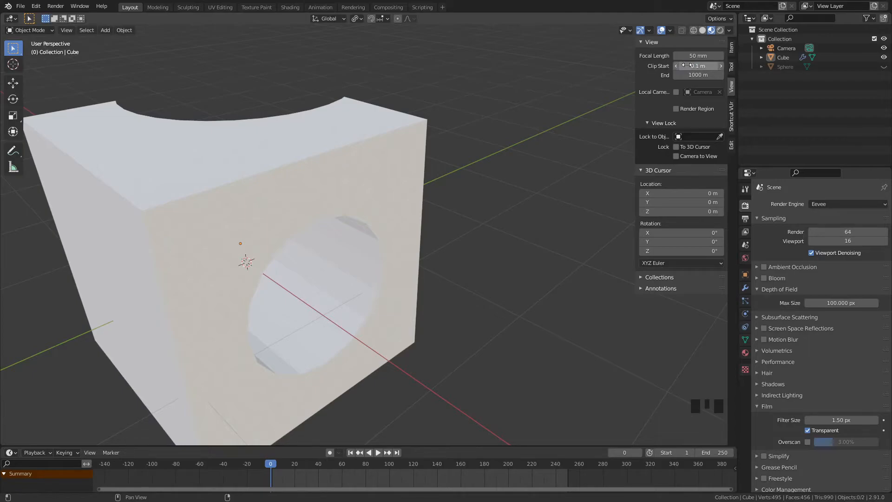
- Set the viewport's clip start to 0.0001 m and inspect the cube's surface close up
click(705, 67)
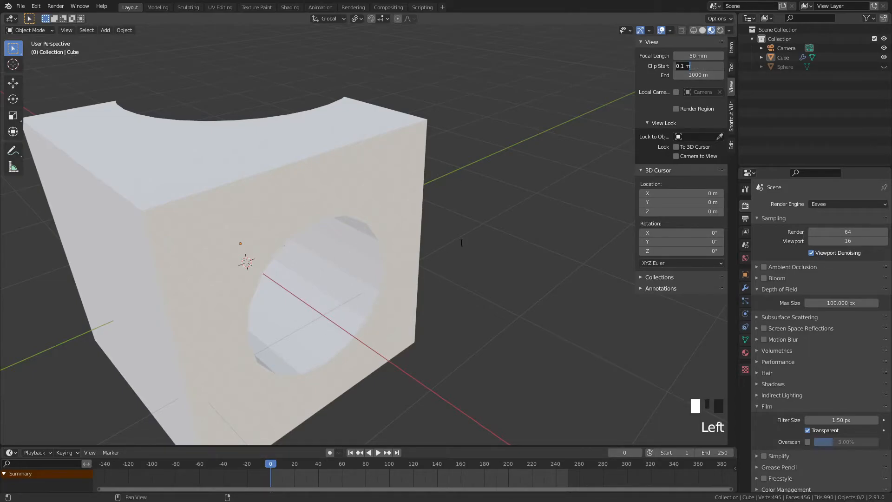
key(ctrl+a)
text(0.0001)
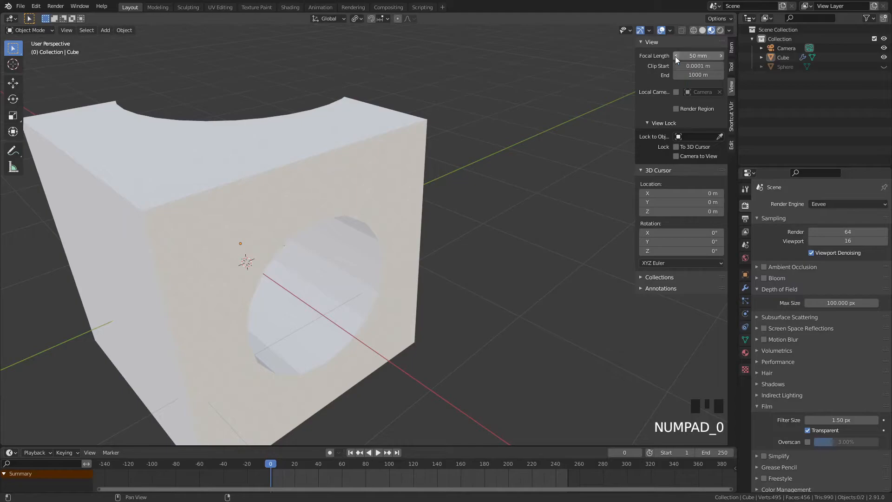
key(Return)
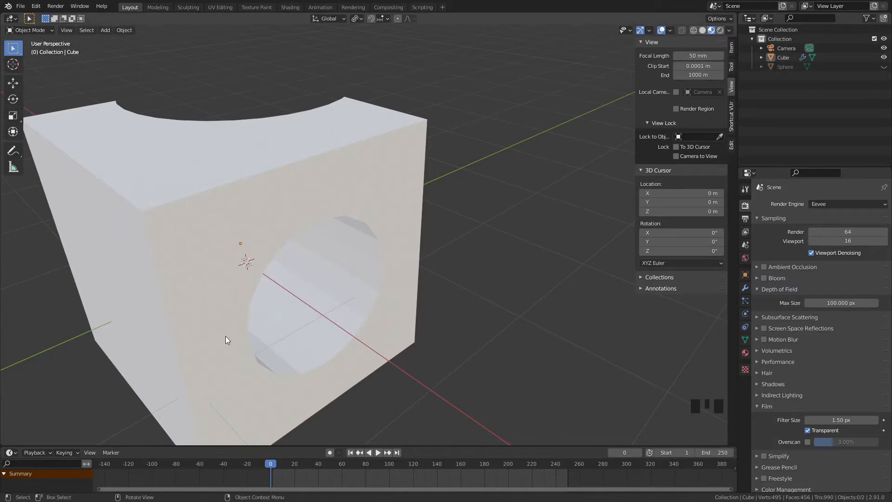
scroll(223, 330, up, 3)
middle_drag(223, 330, 393, 144)
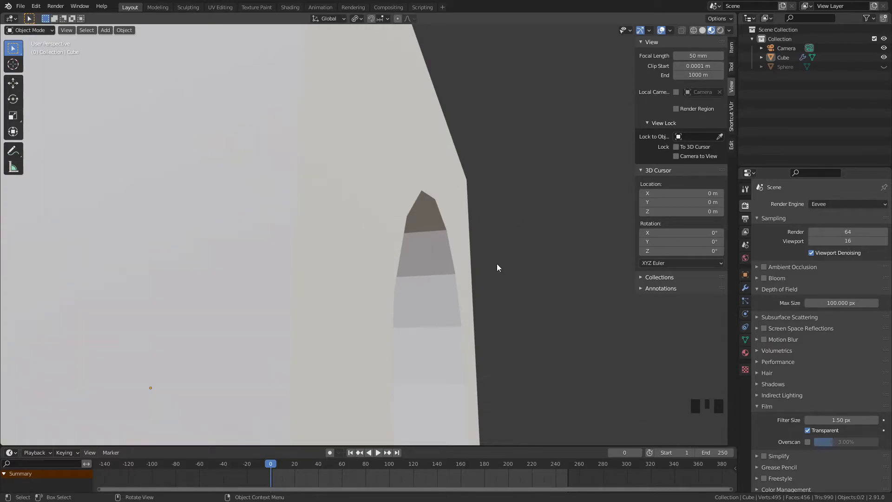
scroll(505, 264, down, 5)
middle_drag(510, 261, 474, 320)
scroll(445, 286, down, 5)
shift+middle_drag(445, 286, 356, 287)
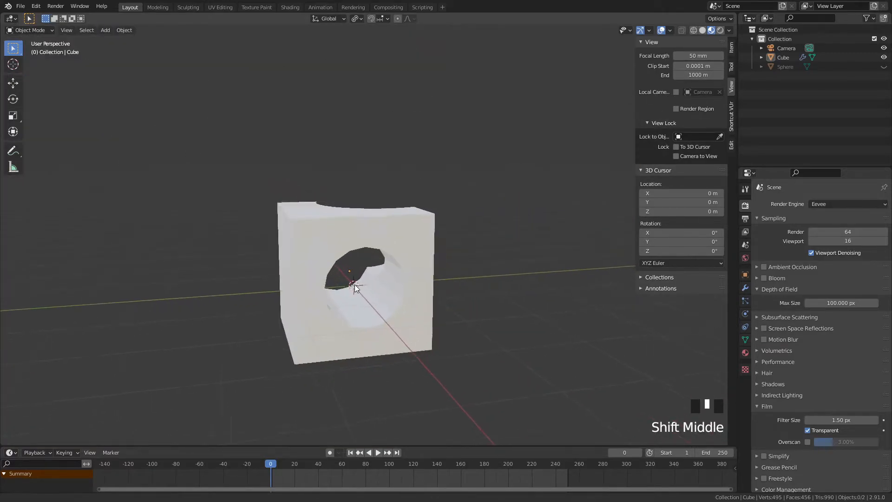
- Select the cube and scale it up uniformly by a factor of about 1.99
scroll(420, 278, down, 1)
shift+middle_drag(420, 278, 387, 297)
scroll(376, 269, up, 2)
drag(244, 173, 361, 331)
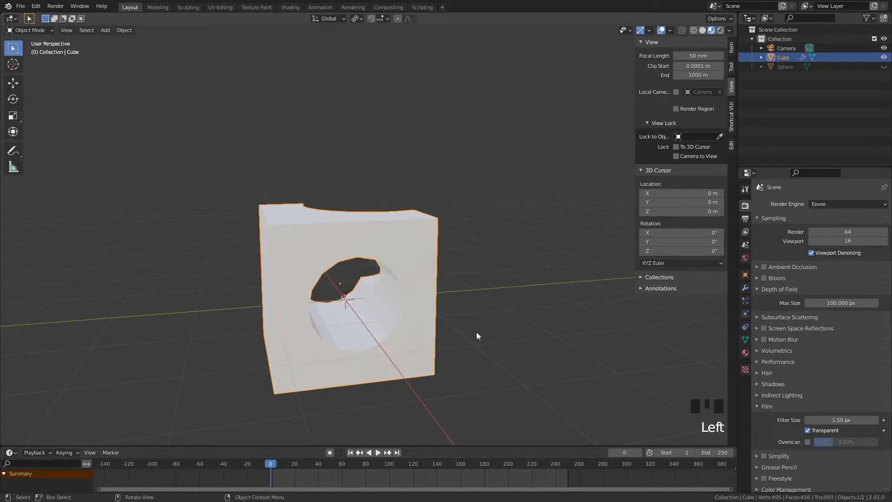
key(s)
click(475, 310)
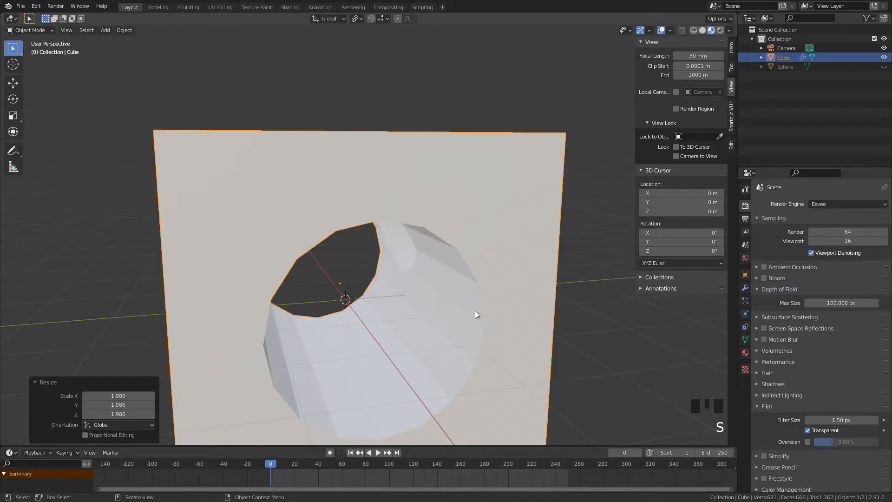
- Rotate the cube about -41.3° around the view axis and move it about -0.54 m in X, -0.98 m in Y and 1.55 m in Z
key(r)
click(428, 412)
key(g)
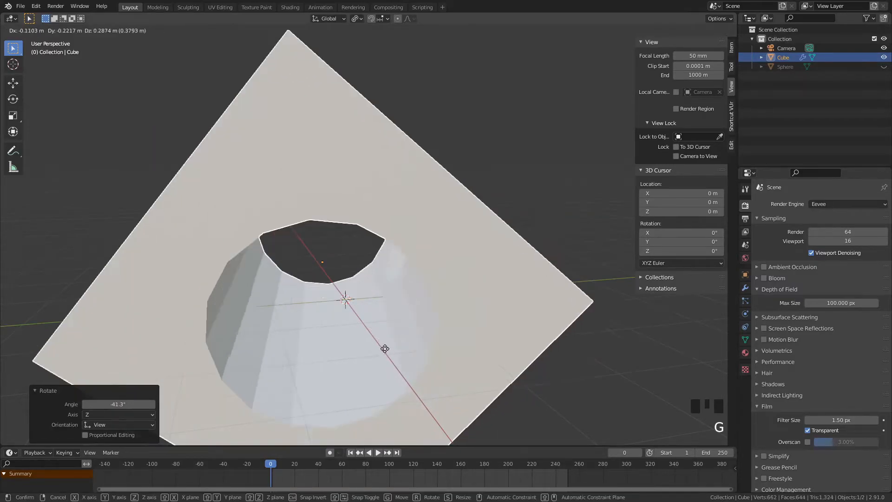
click(346, 292)
scroll(390, 294, down, 4)
shift+middle_drag(390, 294, 414, 286)
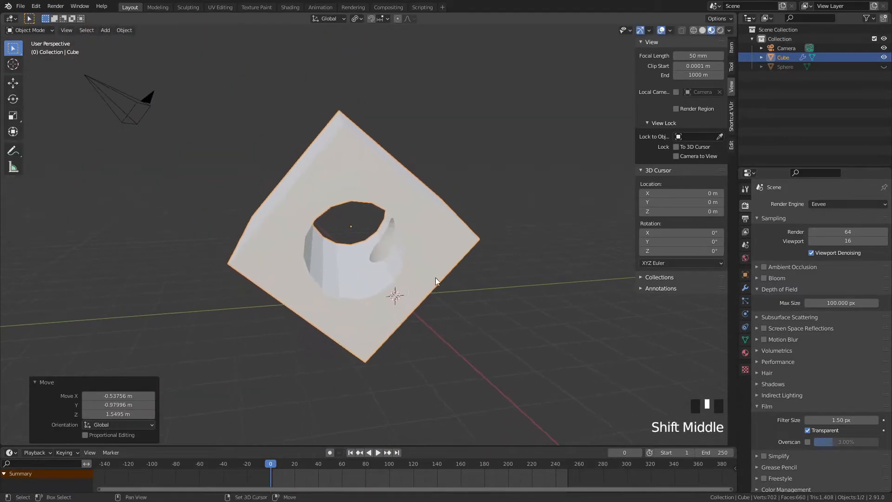
- Show the cube's location, rotation and scale in both the viewport sidebar and the object properties
click(733, 66)
click(732, 47)
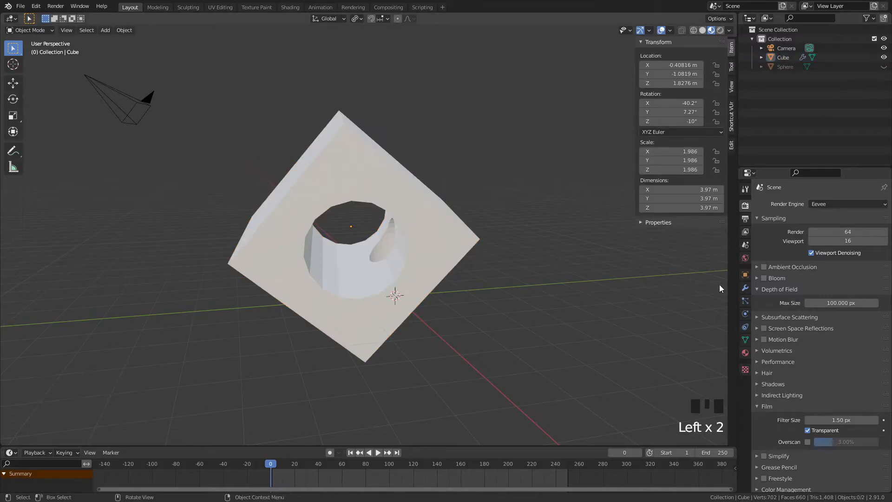
click(746, 275)
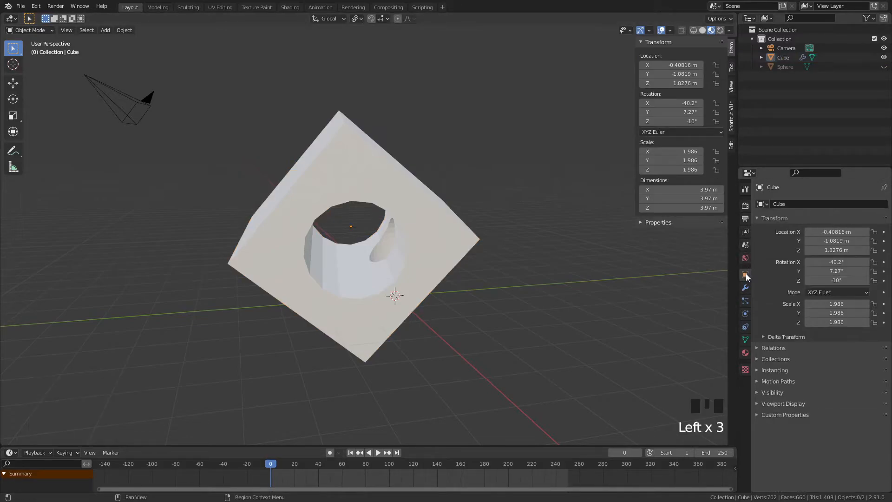
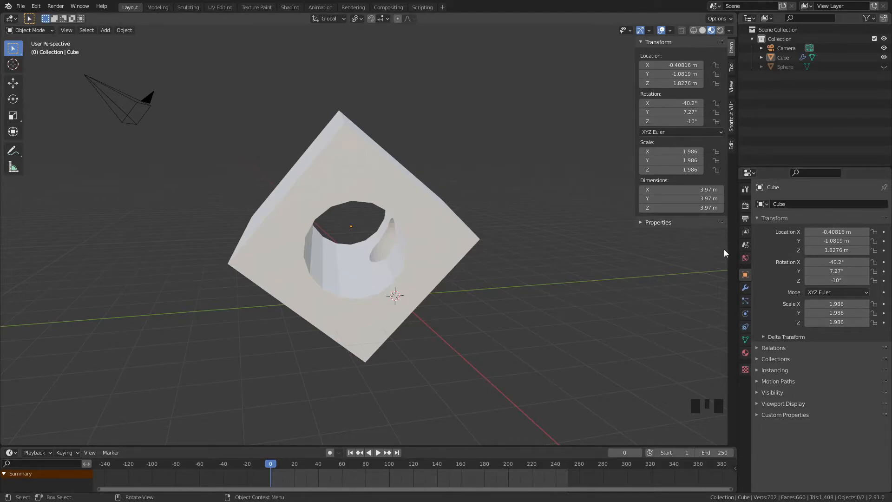
- Select the cube and apply all of its transforms: location, rotation and scale
drag(206, 124, 476, 318)
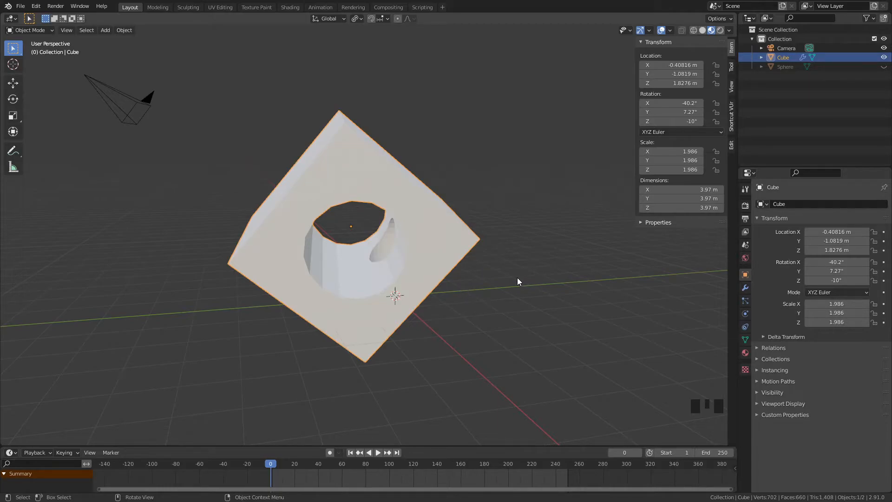
key(ctrl+a)
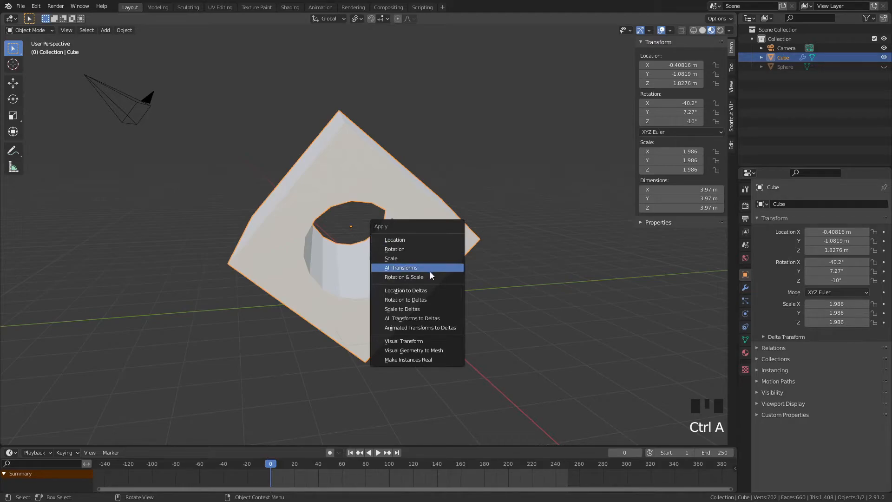
click(387, 270)
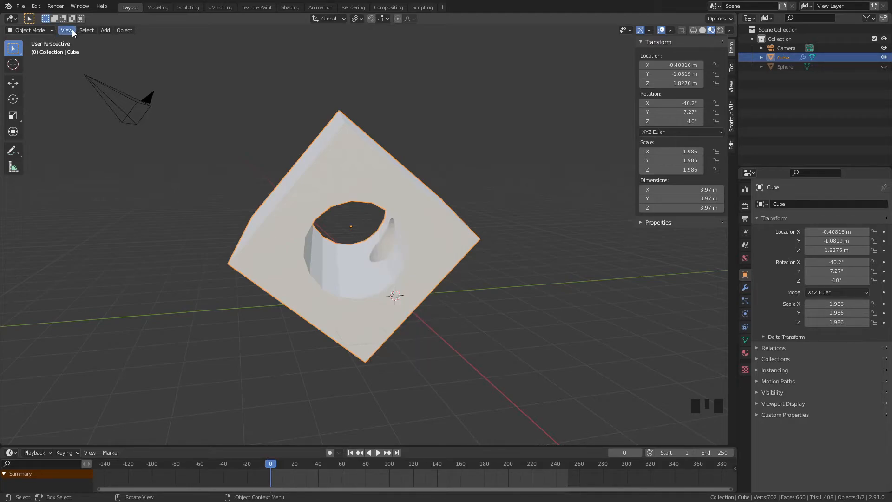
key(ctrl+a)
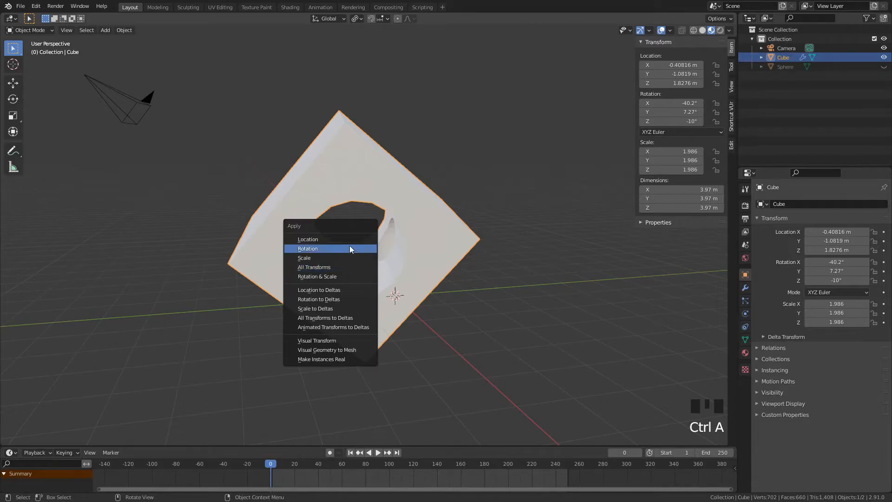
click(353, 265)
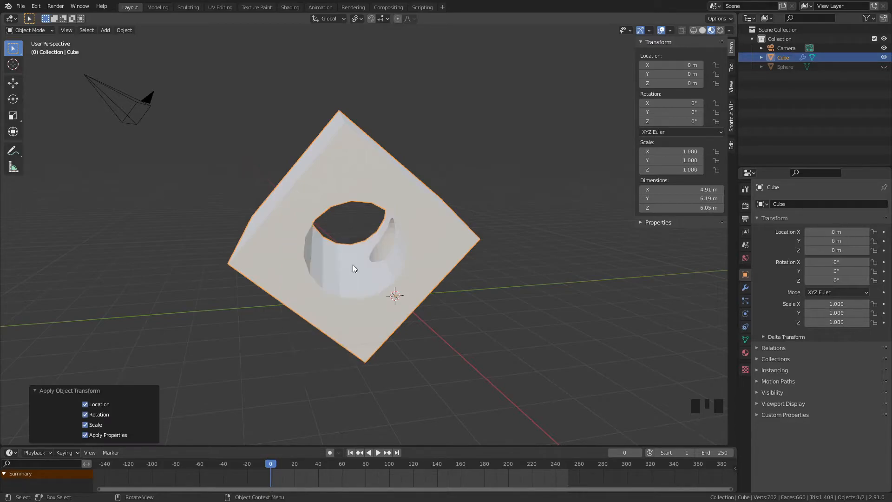
scroll(384, 277, down, 2)
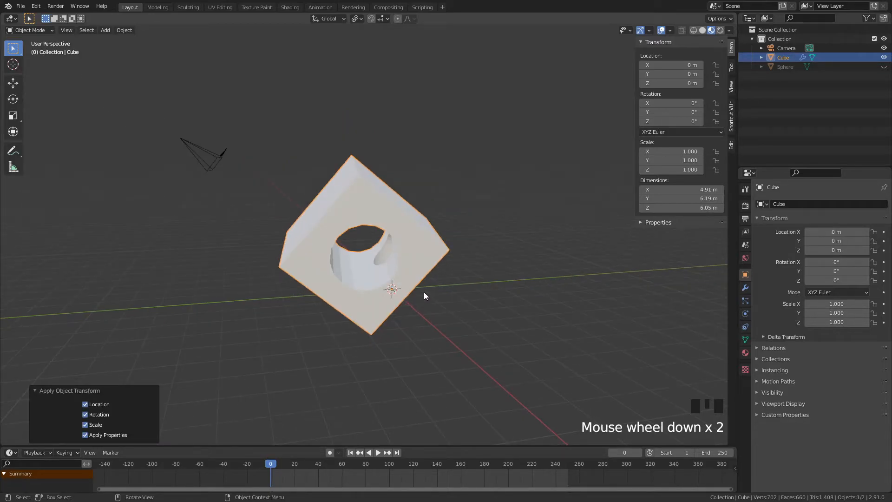
- Clear the cube's location, rotation and scale
key(alt+g)
key(alt+r)
key(alt+s)
middle_drag(402, 283, 367, 280)
scroll(354, 263, up, 2)
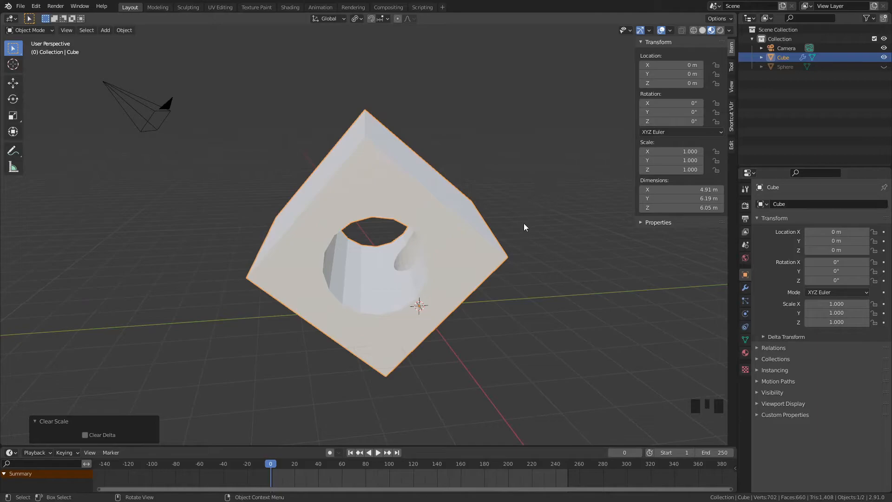
- Hide the viewport's sidebar and toolbar and display the scene's output properties
key(n)
key(t)
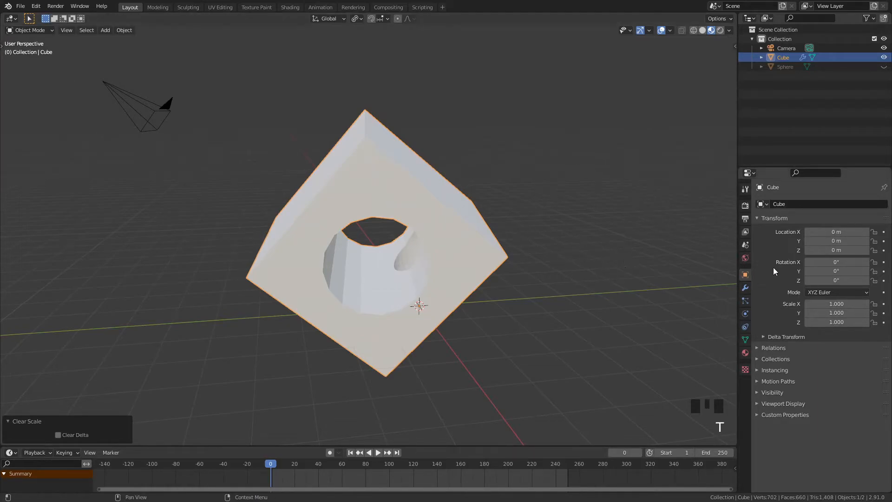
click(746, 223)
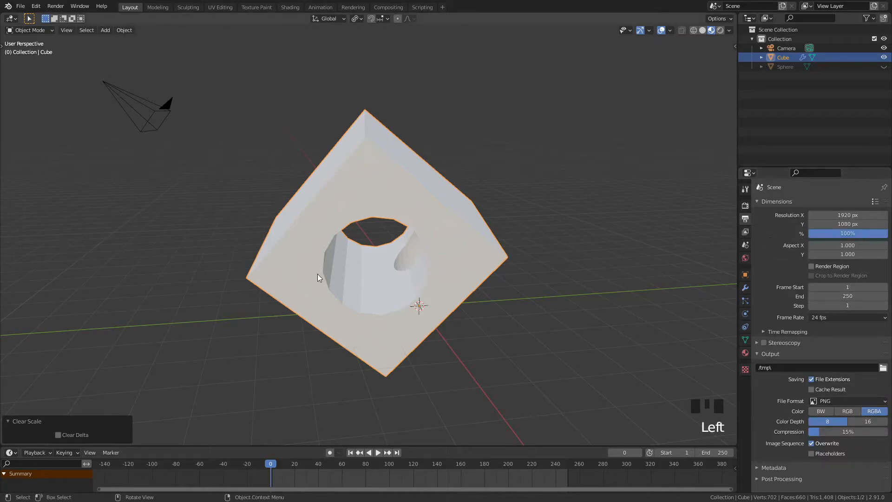
middle_drag(190, 200, 205, 195)
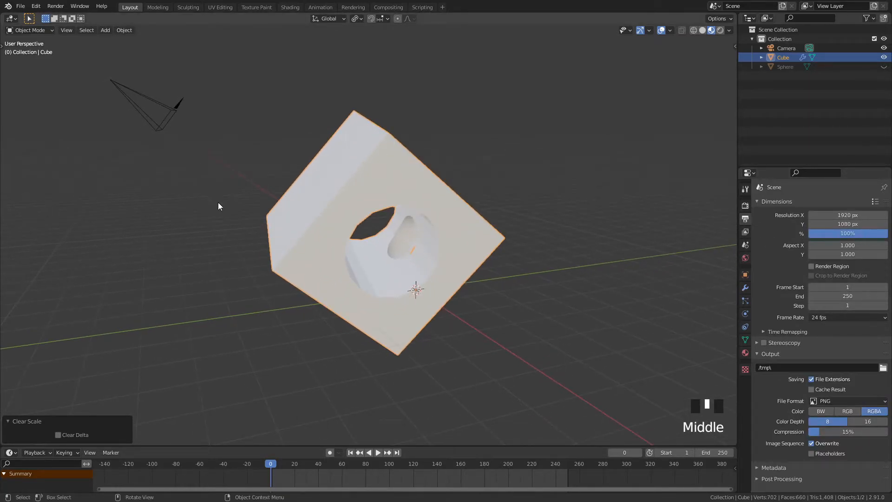
- Look through the camera and fly it backward with walk navigation to bring nearly the whole cube into the frame
key(KP_0)
scroll(389, 166, down, 3)
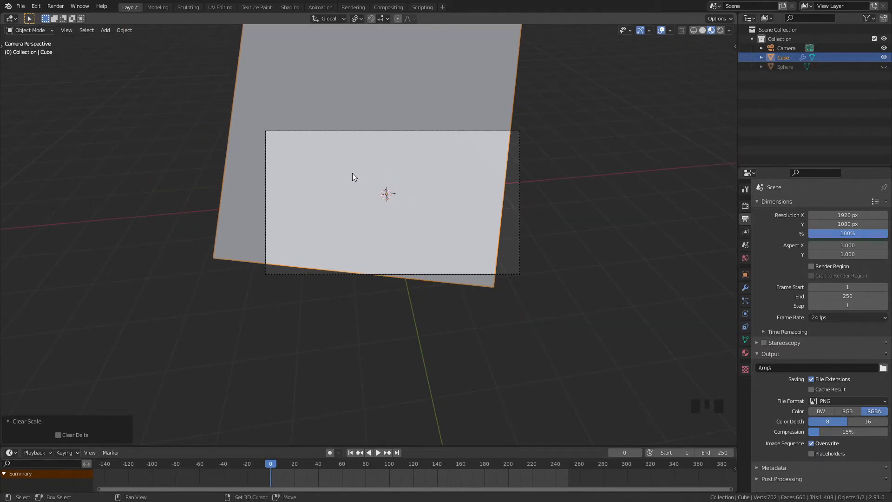
key(shift+grave)
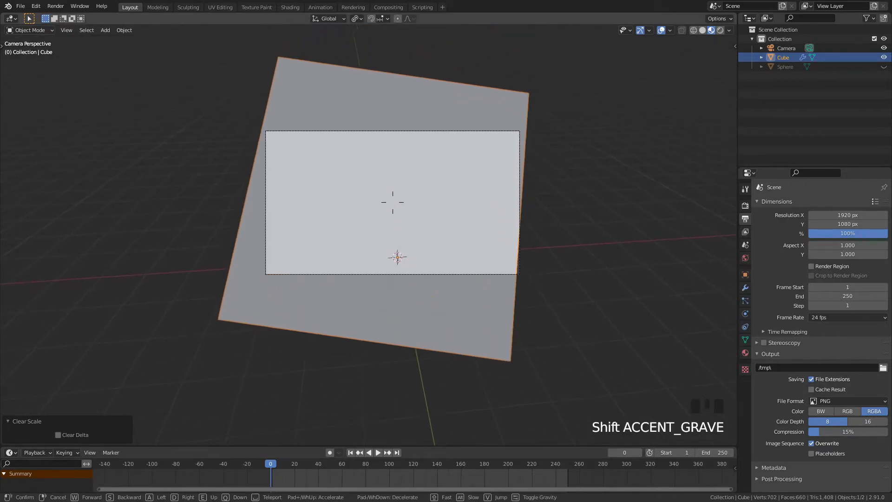
key(s)
key(s)
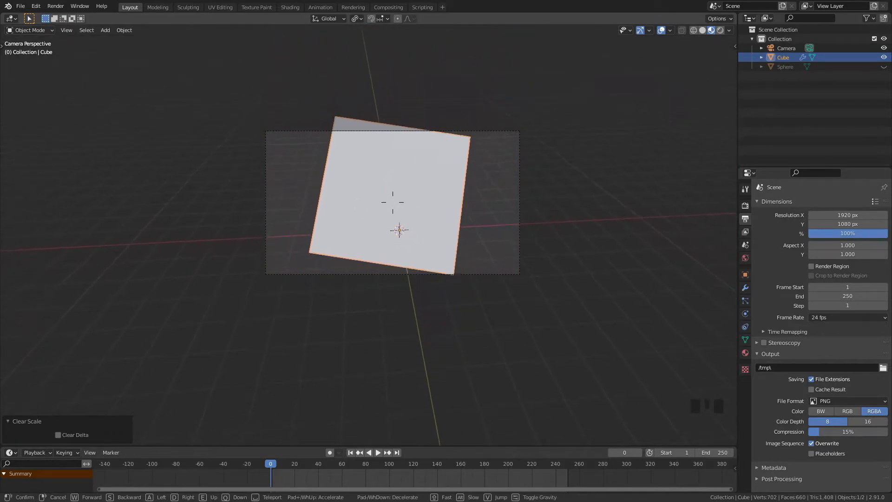
click(361, 230)
- Select the camera and set the output's vertical resolution to 1920 px for a square frame
click(266, 142)
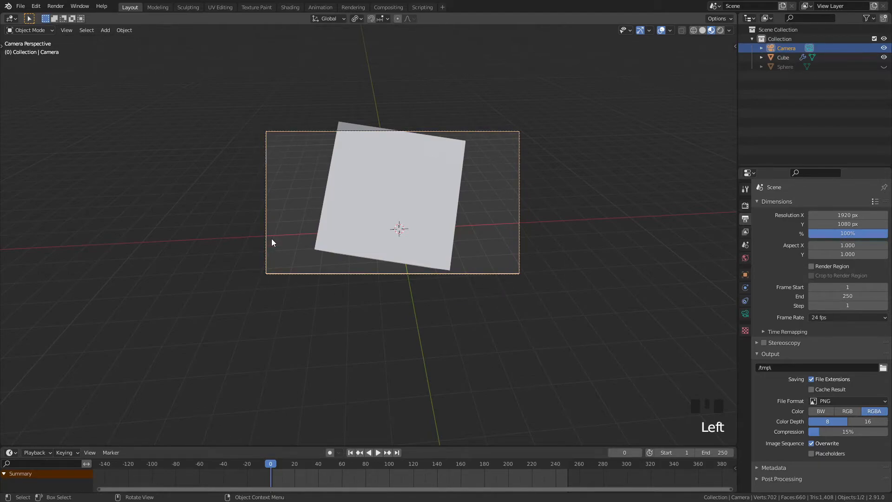
click(840, 225)
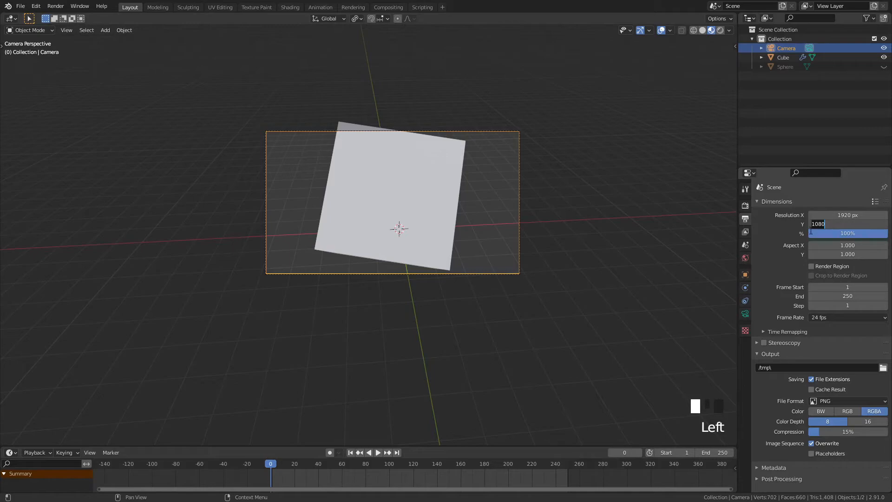
text(1900)
key(Return)
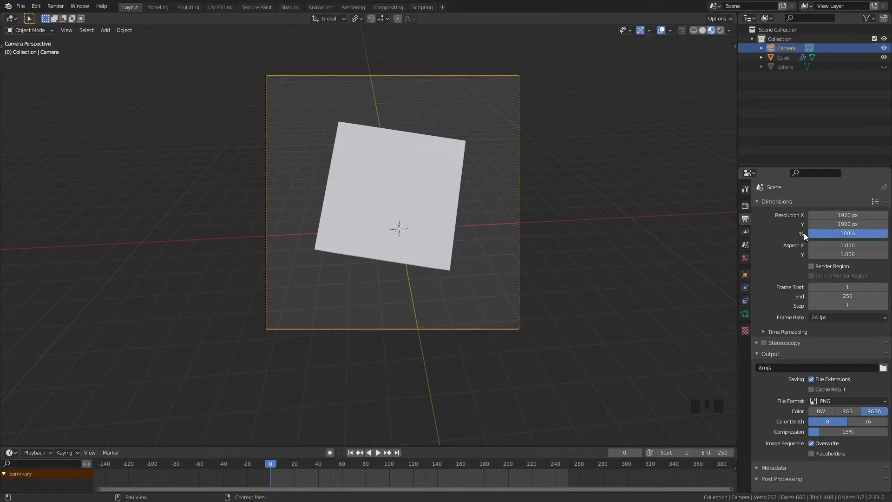
- Reset the output's vertical resolution to its default value
click(850, 224)
right_click(850, 224)
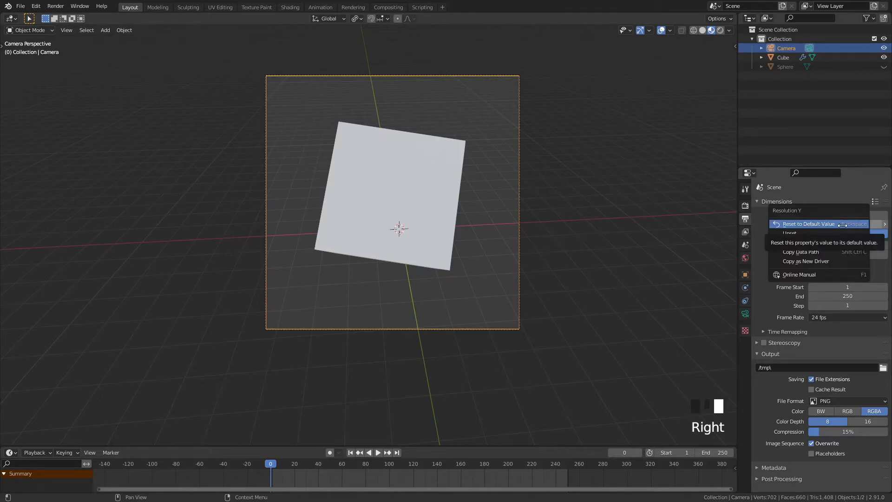
click(836, 224)
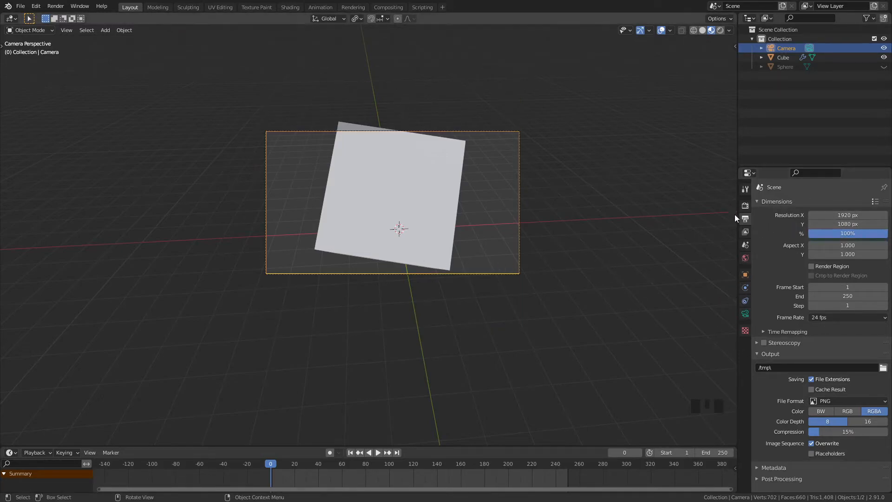
- Reselect the camera and display its lens data properties
key(Left)
key(Left)
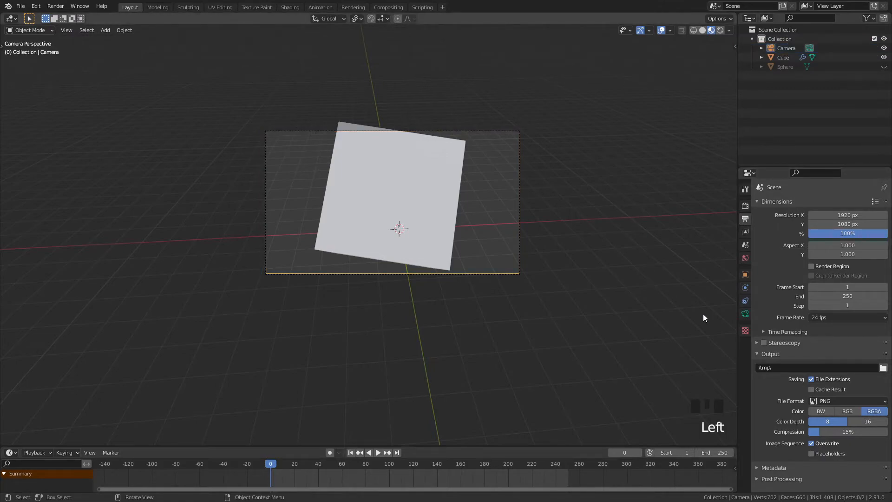
click(745, 313)
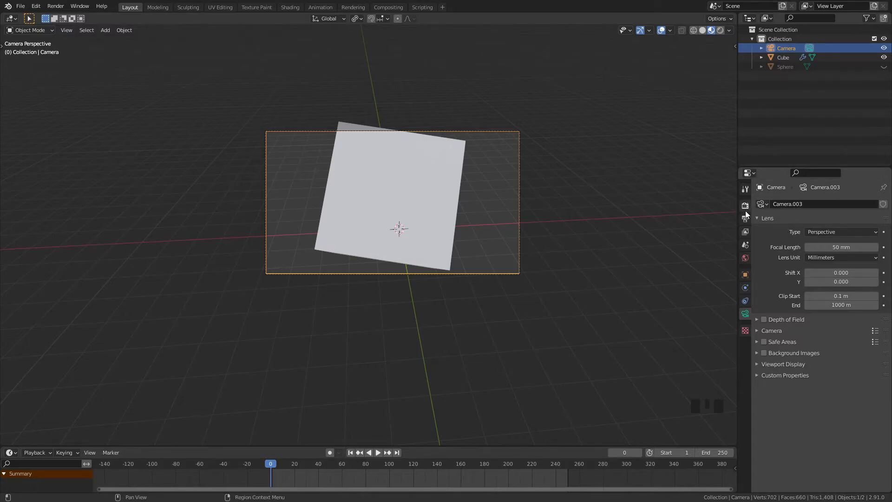
- Select the cube and examine the view layer, scene, world, object and modifier properties in turn
click(604, 211)
middle_drag(604, 211, 584, 224)
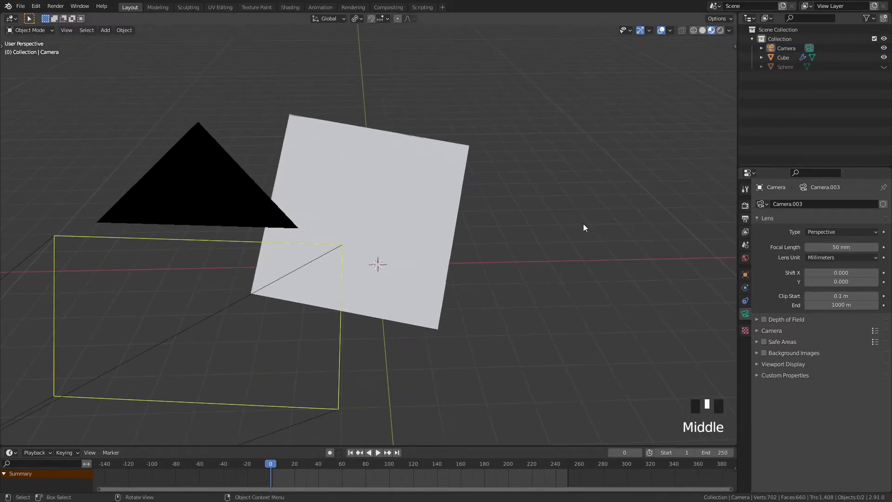
click(426, 199)
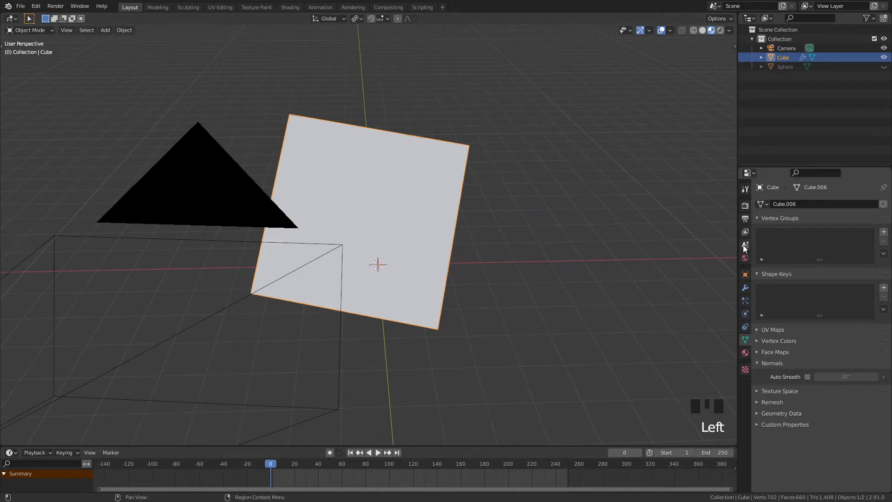
click(746, 231)
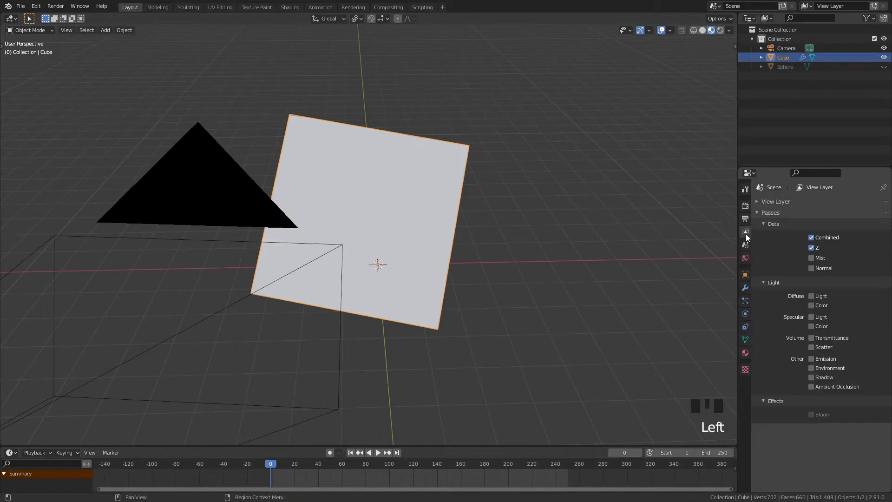
click(747, 246)
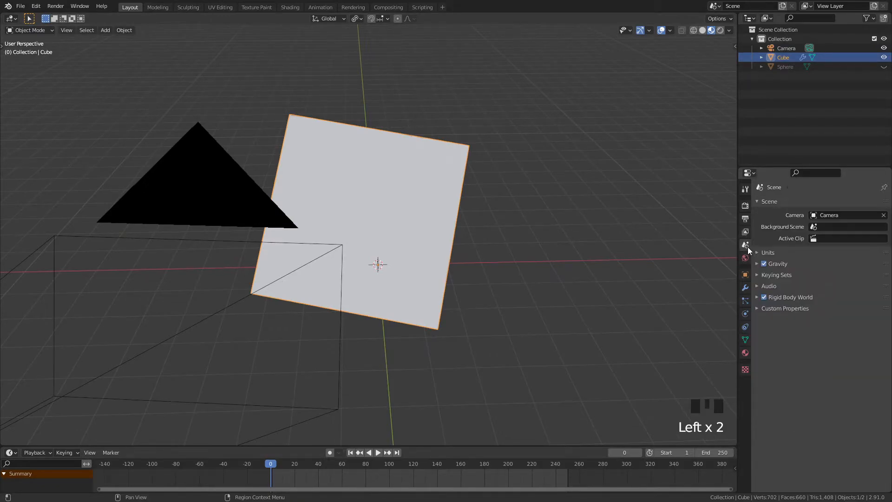
click(745, 258)
click(746, 287)
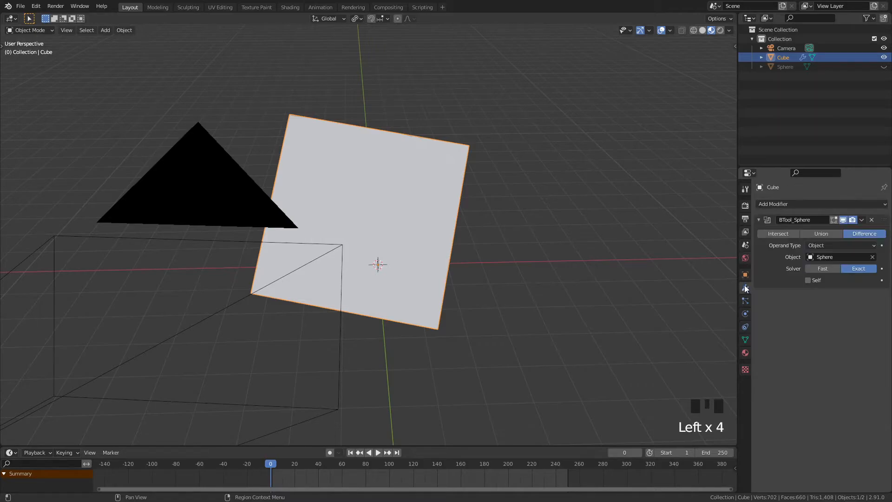
click(744, 275)
click(745, 289)
- Switch the cube's BTool_Sphere boolean modifier to Union and to Intersect to compare the resulting shapes
middle_drag(673, 246, 479, 219)
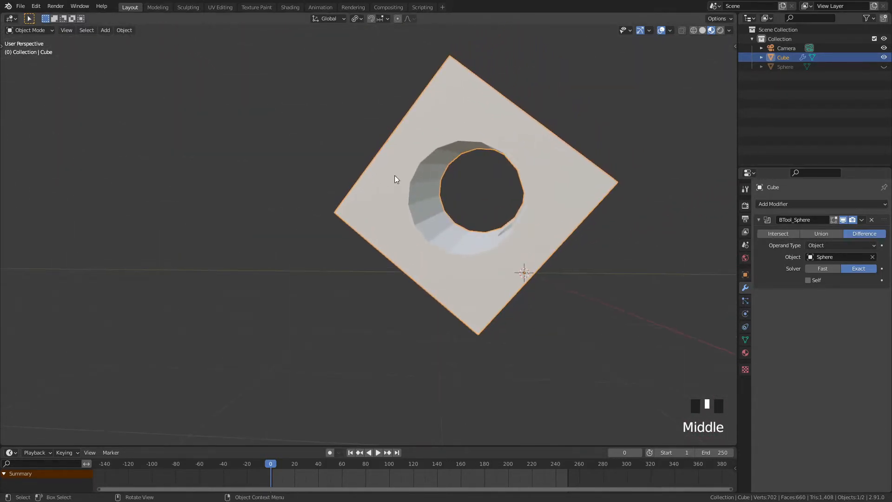
click(524, 277)
middle_drag(559, 328, 561, 332)
shift+middle_drag(421, 180, 370, 180)
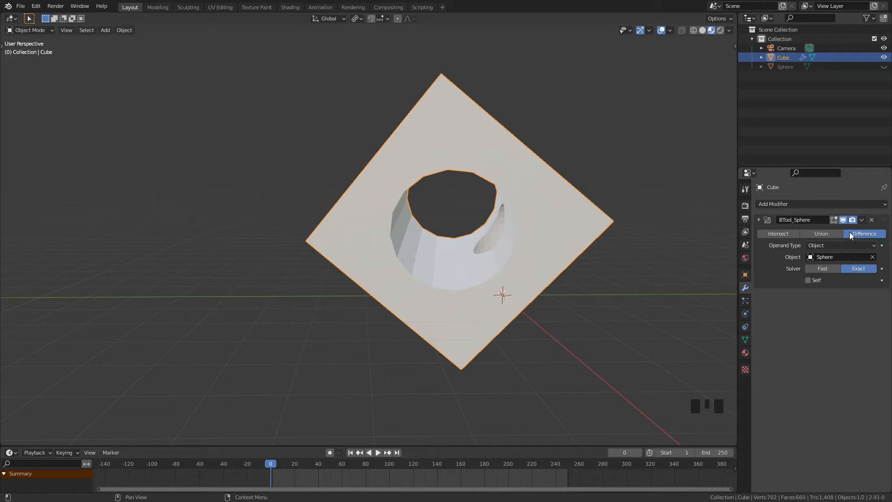
middle_drag(600, 302, 502, 186)
click(822, 234)
click(780, 234)
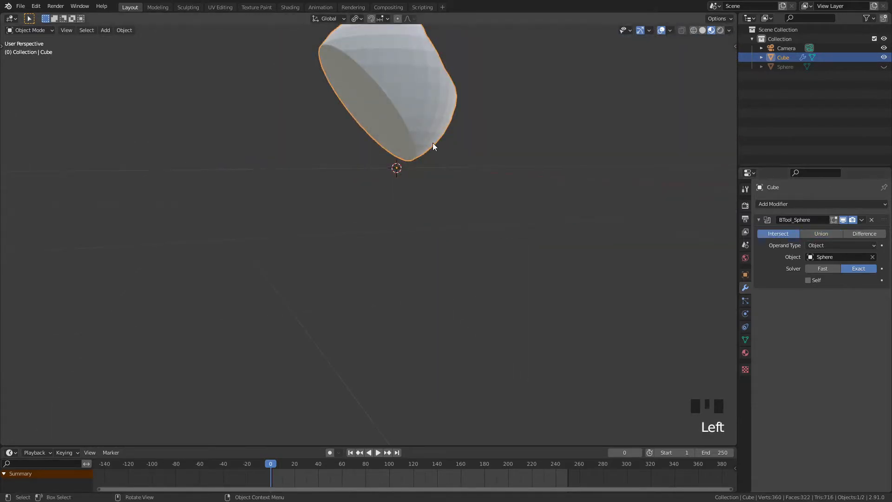
scroll(437, 142, down, 4)
shift+middle_drag(411, 125, 411, 166)
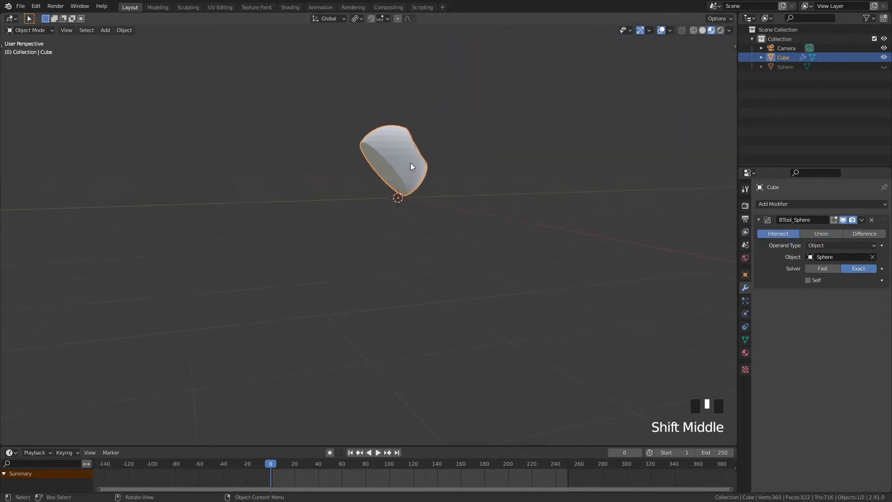
scroll(411, 166, up, 6)
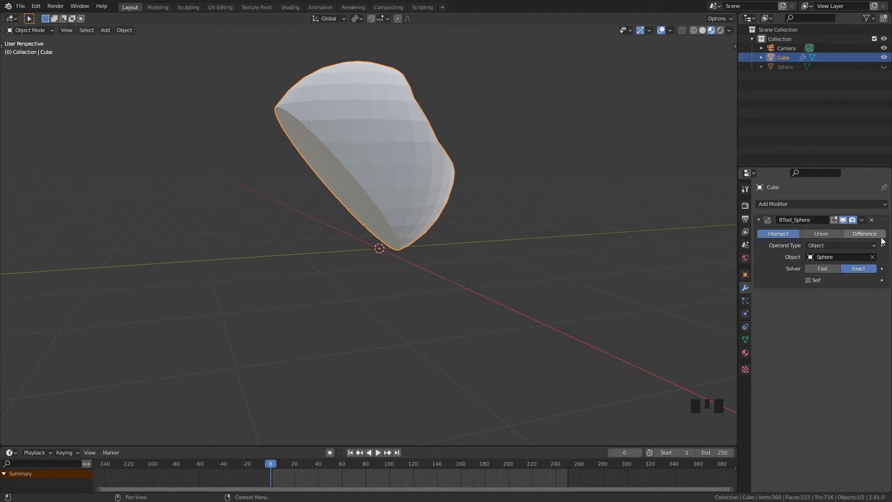
- Set the cube's boolean modifier back to Difference and inspect the hole through the cube
click(865, 233)
scroll(367, 186, down, 5)
middle_drag(391, 183, 479, 142)
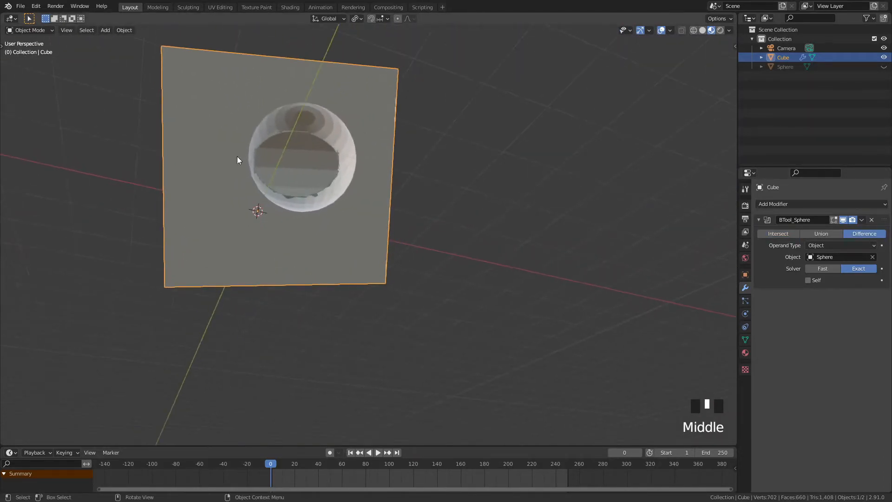
scroll(363, 183, down, 1)
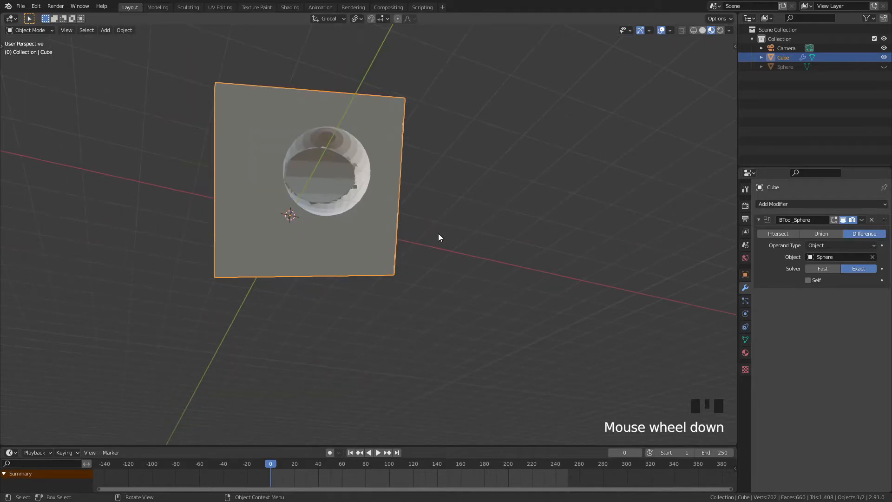
- Remove the BTool_Sphere boolean modifier from the cube and delete the hidden sphere
click(873, 220)
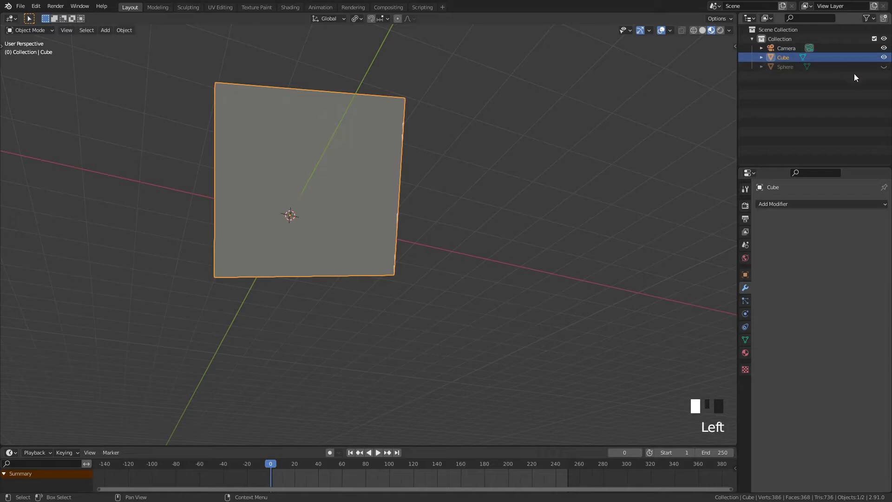
click(828, 68)
key(Delete)
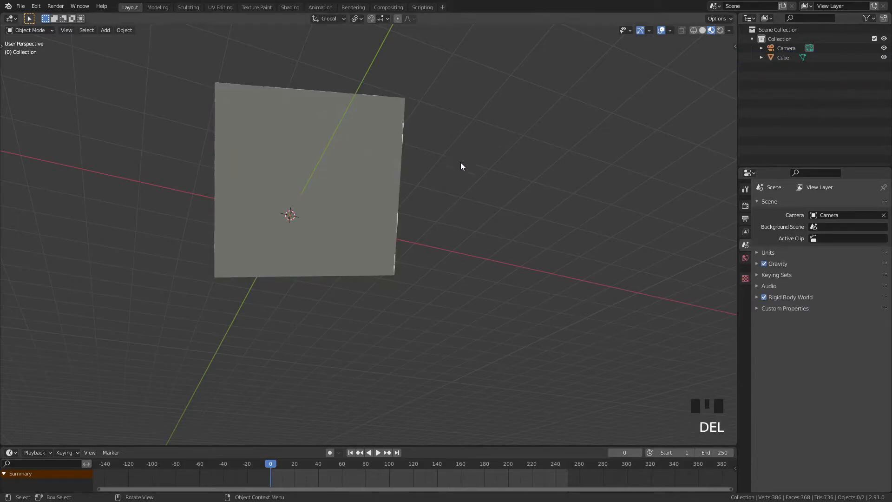
- Select the cube with the hole and delete it, leaving only the camera in the scene
scroll(467, 158, down, 5)
middle_drag(448, 190, 472, 259)
click(400, 209)
middle_drag(419, 235, 296, 135)
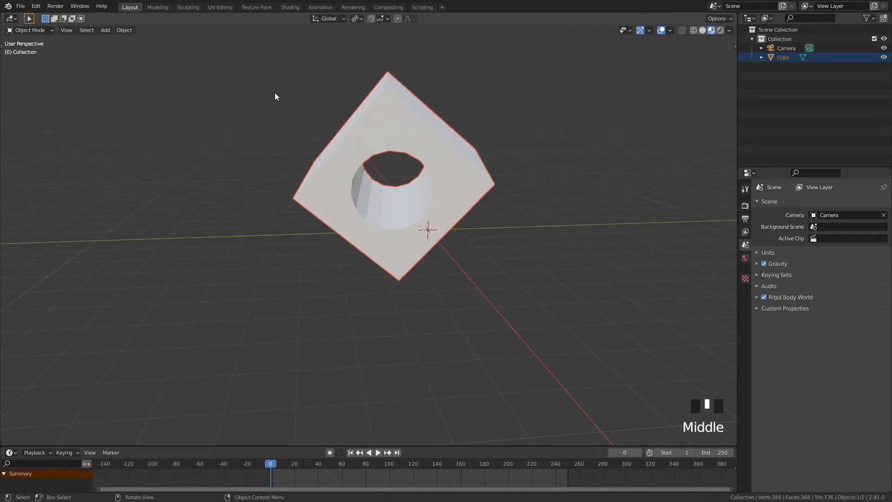
mouse_move(297, 126)
middle_down()
mouse_move(414, 217)
mouse_move(334, 115)
mouse_move(294, 104)
mouse_move(295, 115)
middle_up()
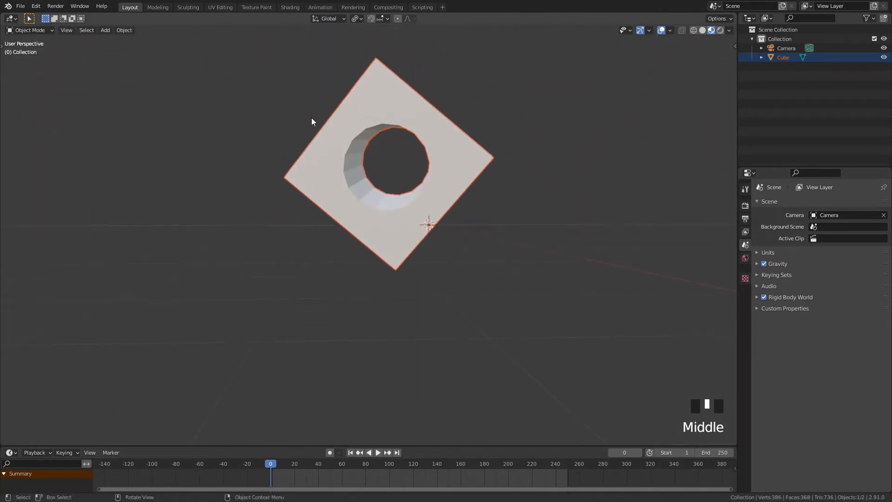
key(Delete)
scroll(465, 242, down, 2)
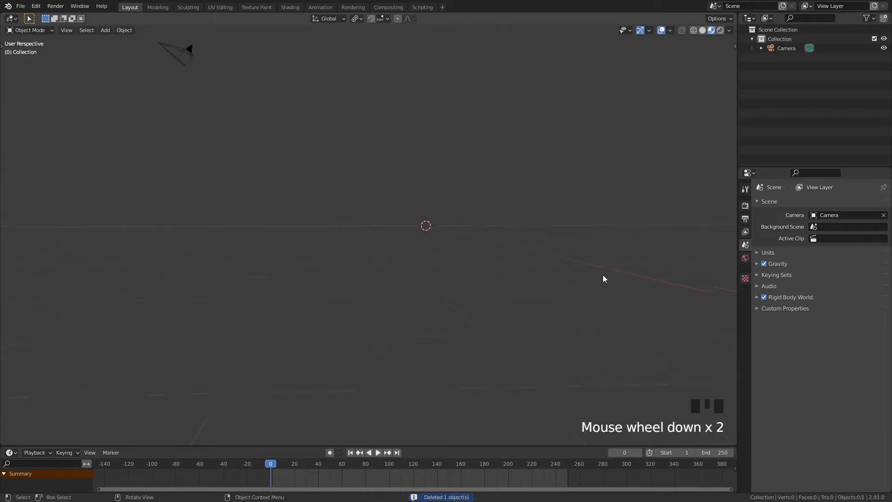
- Add a monkey mesh at the world origin and view it from the front
middle_drag(434, 227, 425, 244)
key(shift+a)
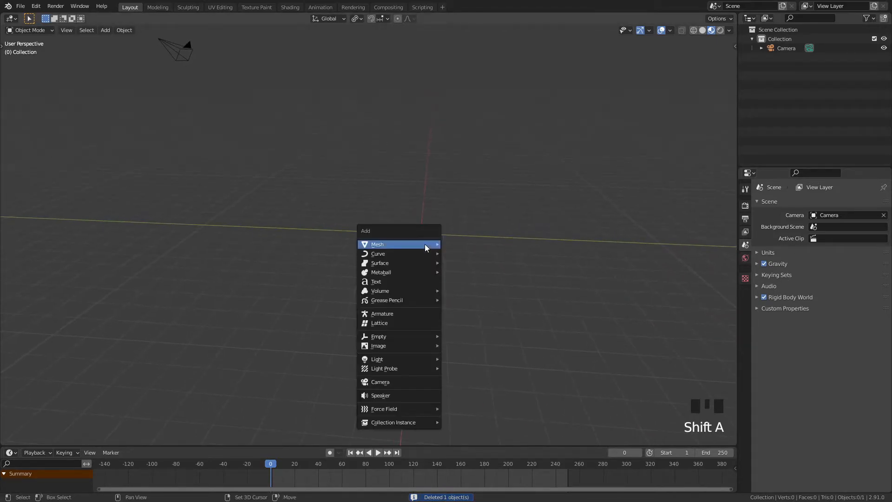
mouse_move(411, 247)
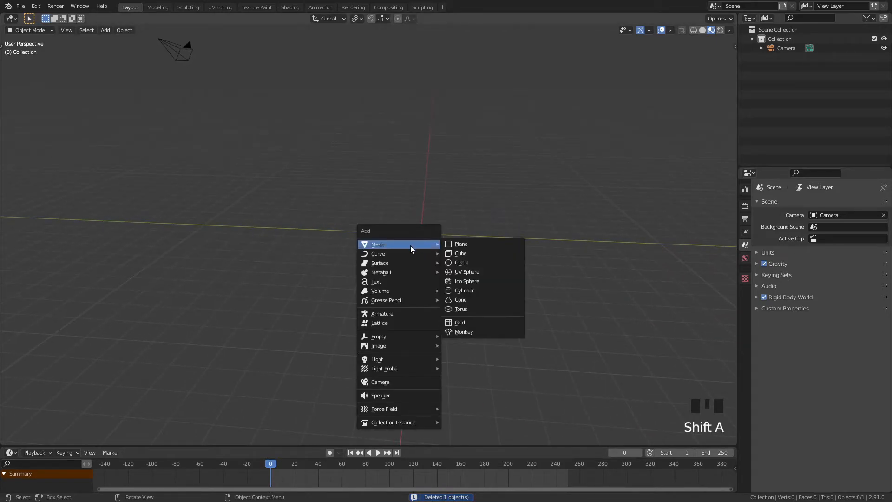
click(465, 331)
middle_drag(426, 237, 530, 235)
scroll(409, 253, up, 5)
shift+middle_drag(428, 257, 425, 197)
- Switch the viewport to solid shading
click(703, 30)
scroll(437, 215, up, 2)
scroll(425, 200, down, 4)
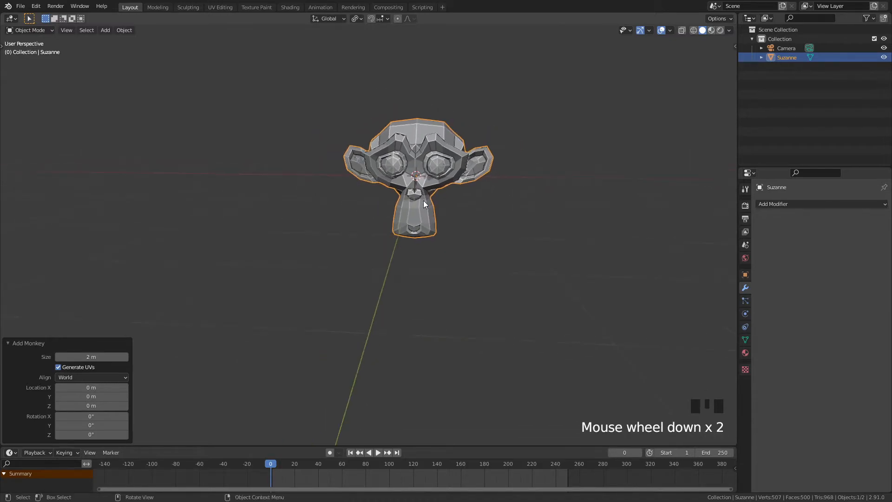
- Add a plane mesh at the world origin and scale it up to about 3.58
key(shift+a)
mouse_move(423, 231)
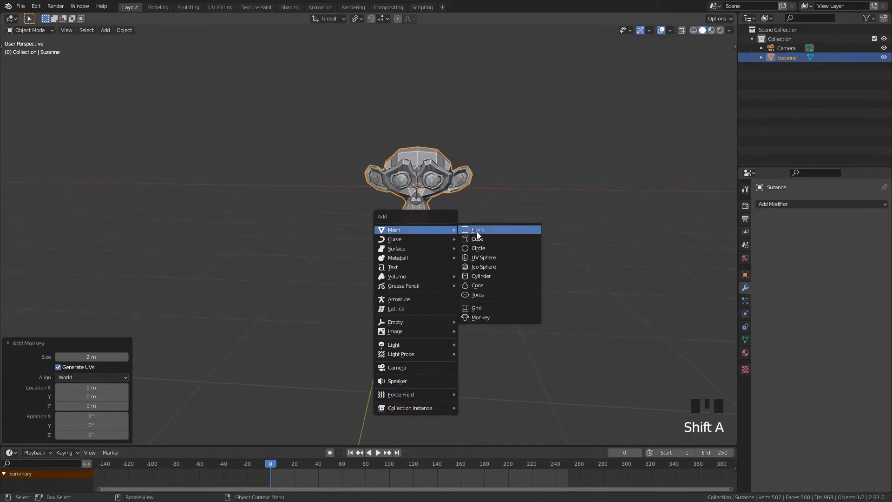
click(481, 232)
key(s)
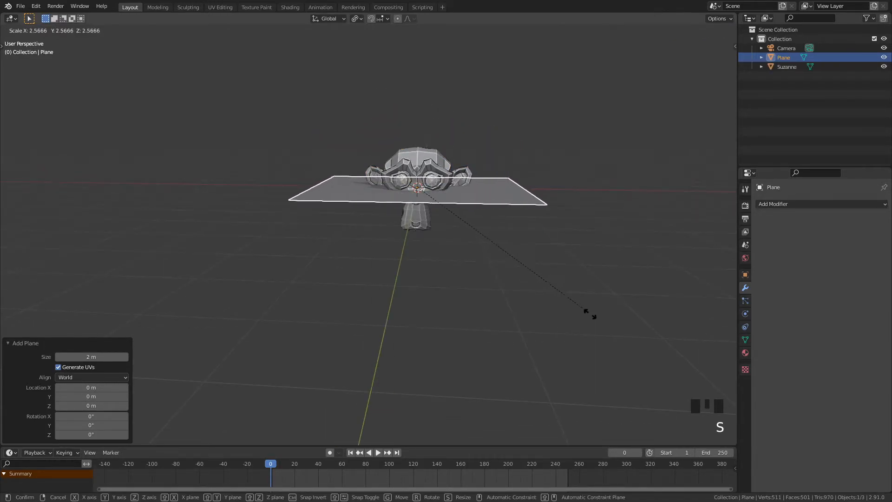
click(650, 369)
- Raise the plane about 1.2 m along the Z axis above the monkey's head and adjust its scale
key(g)
key(z)
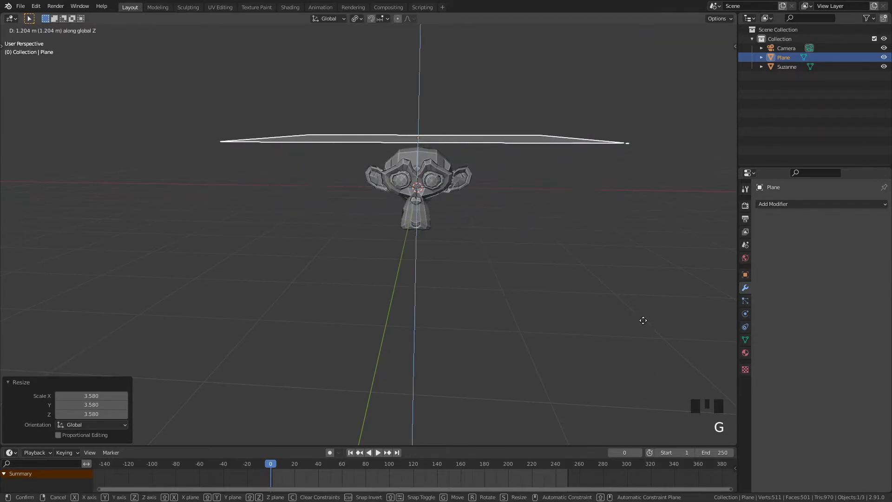
click(641, 319)
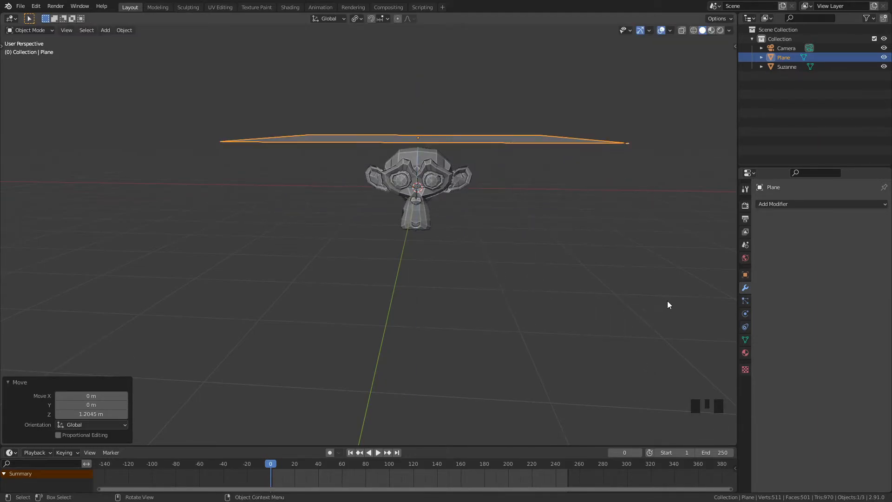
key(s)
click(591, 269)
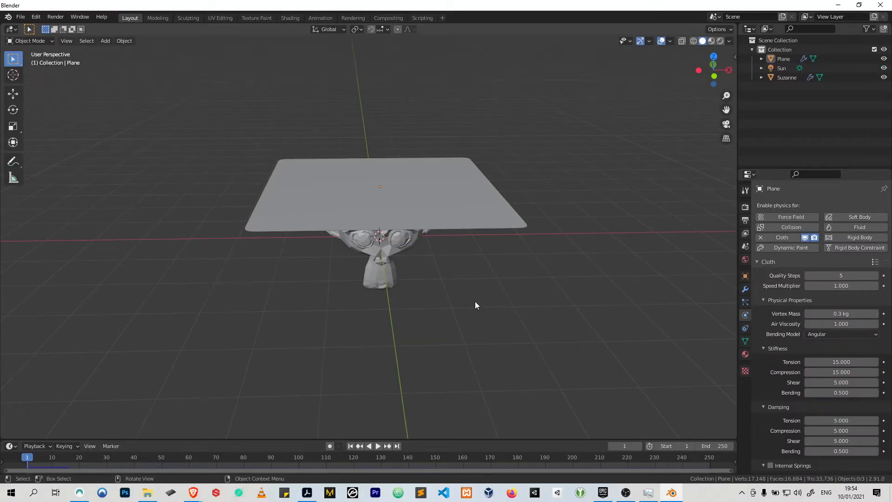
- Remove the cloth physics from the plane and the collision physics from the monkey
key(q)
click(475, 302)
scroll(475, 301, up, 1)
middle_drag(470, 299, 455, 272)
click(482, 175)
middle_drag(499, 241, 528, 236)
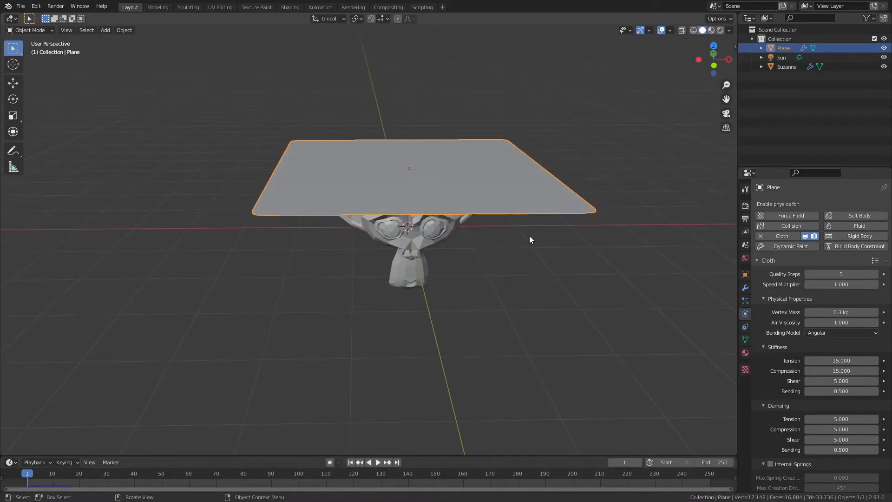
click(761, 236)
click(452, 244)
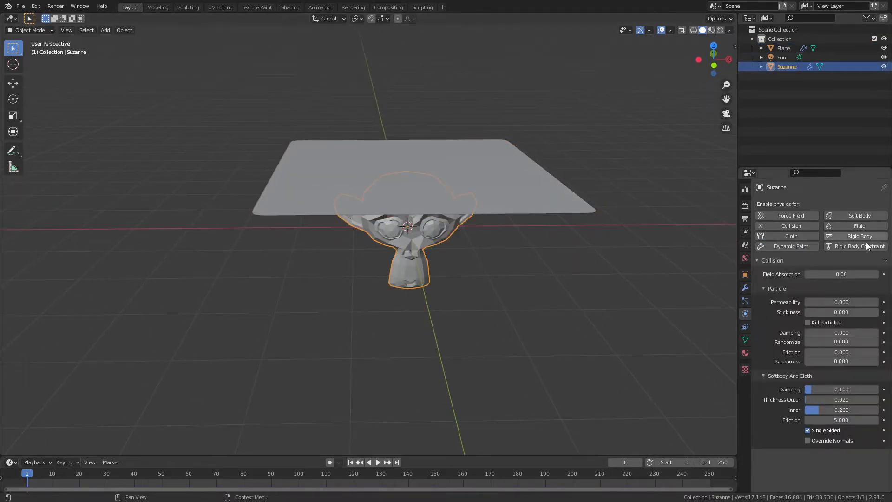
click(760, 226)
middle_drag(539, 248, 512, 253)
- Enable cloth physics on the plane and collision physics on the monkey beneath it
click(529, 205)
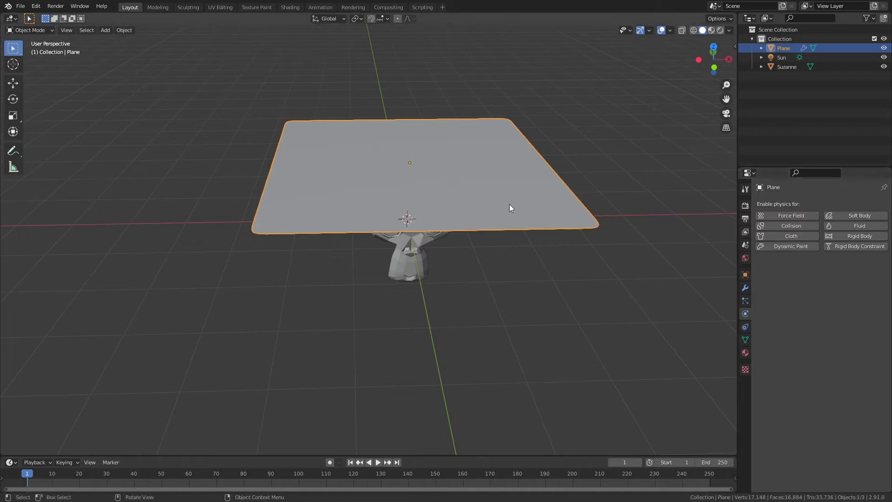
click(783, 237)
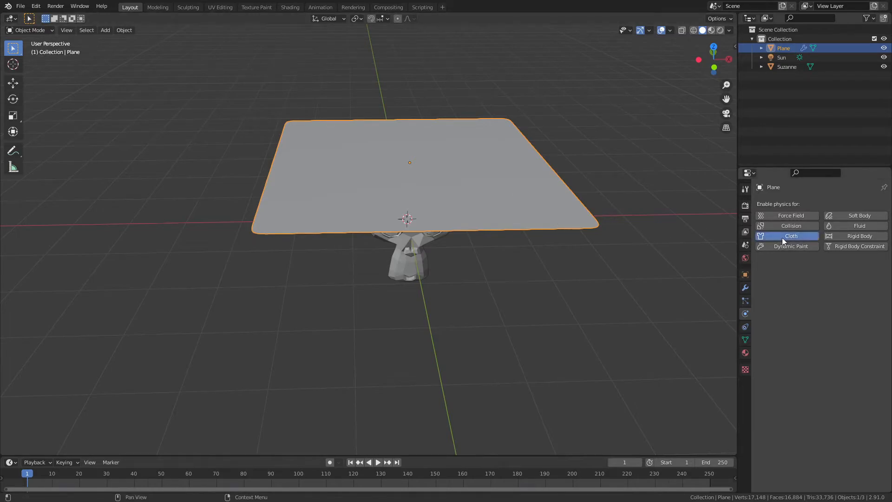
click(403, 258)
mouse_move(534, 271)
middle_down()
mouse_move(530, 251)
mouse_move(532, 258)
middle_up()
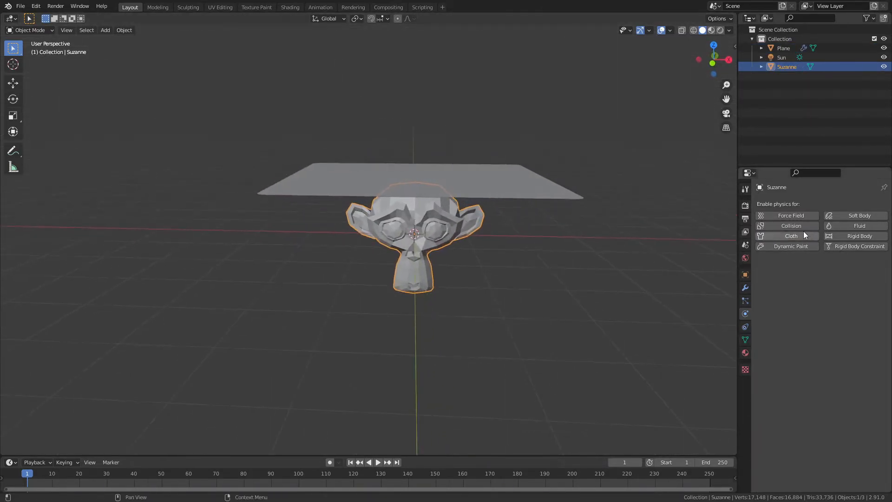
click(796, 227)
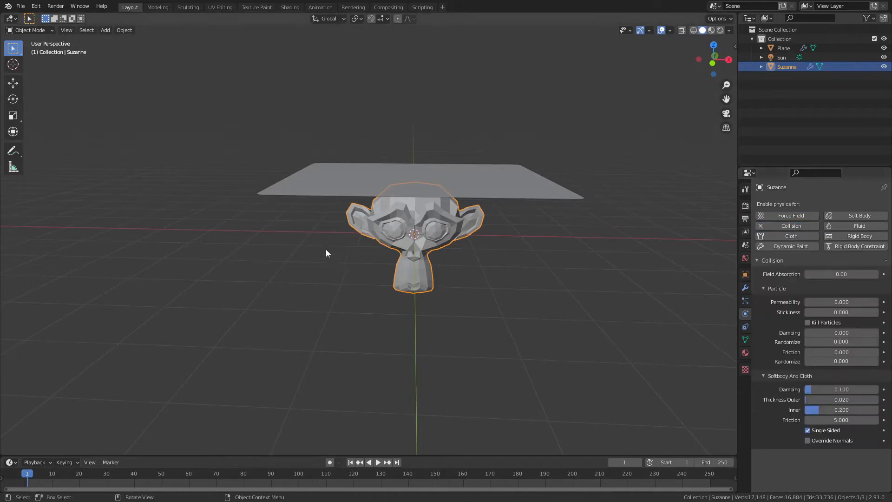
- Play the cloth simulation of the plane falling over the monkey and stop it at frame 47
click(378, 462)
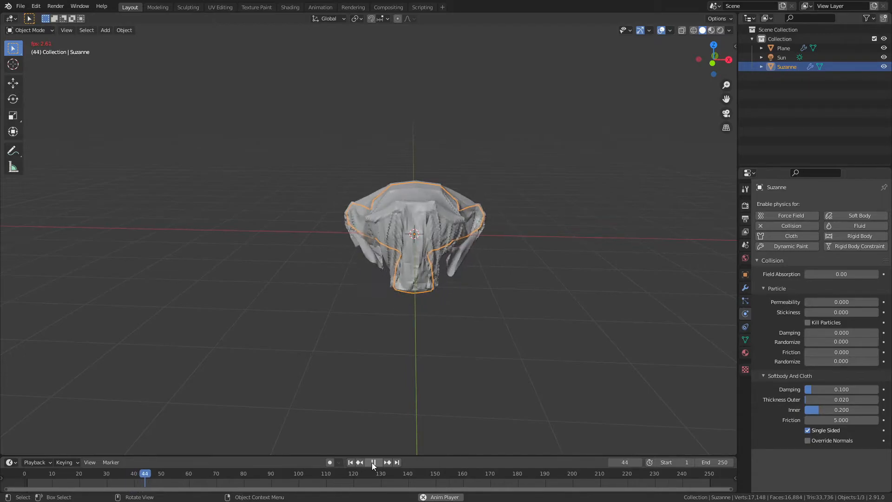
click(373, 463)
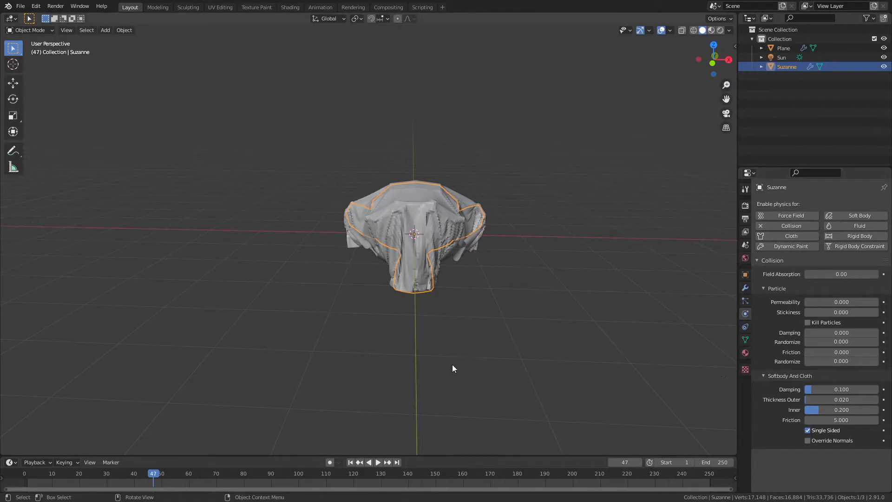
middle_drag(452, 365, 458, 366)
- Select both the draped plane and the monkey and delete them
middle_drag(222, 327, 309, 144)
drag(308, 144, 532, 290)
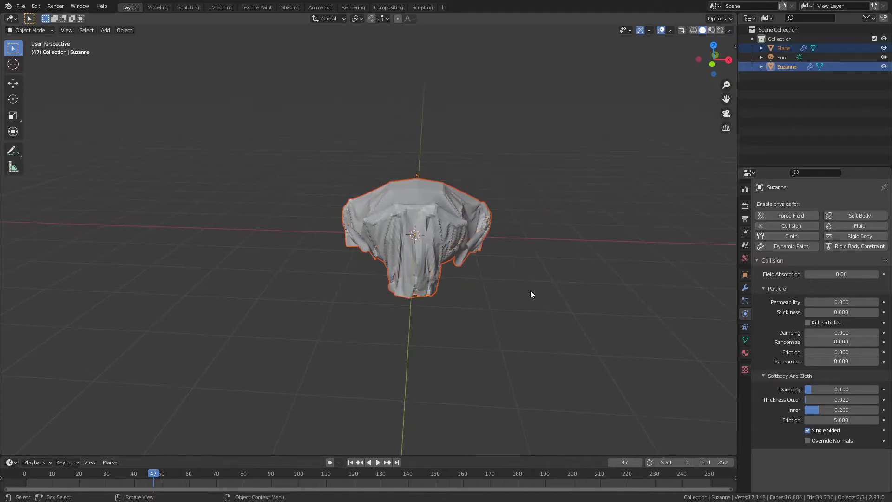
key(Delete)
- Add a cube mesh at the world origin and switch it to Edit Mode
middle_drag(365, 281, 378, 273)
middle_drag(160, 165, 147, 140)
key(shift+a)
mouse_move(357, 233)
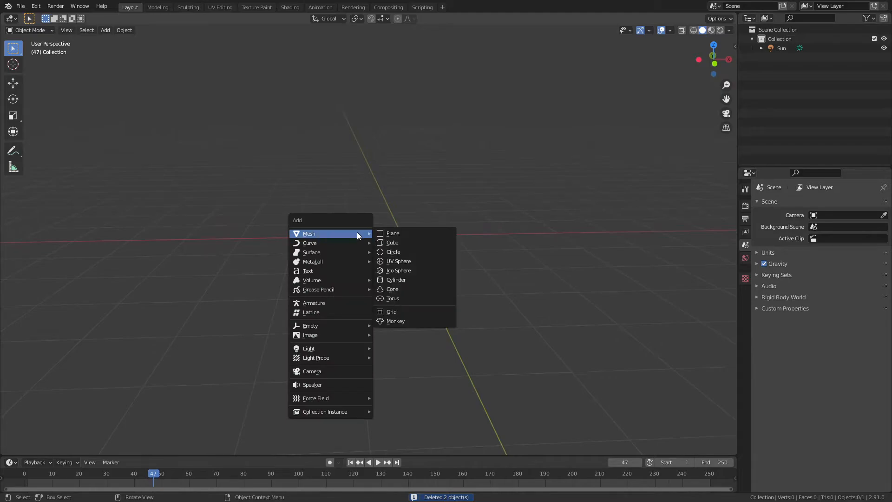
click(405, 242)
mouse_move(397, 236)
middle_down()
mouse_move(453, 244)
mouse_move(415, 259)
mouse_move(423, 234)
mouse_move(391, 239)
mouse_move(400, 231)
middle_up()
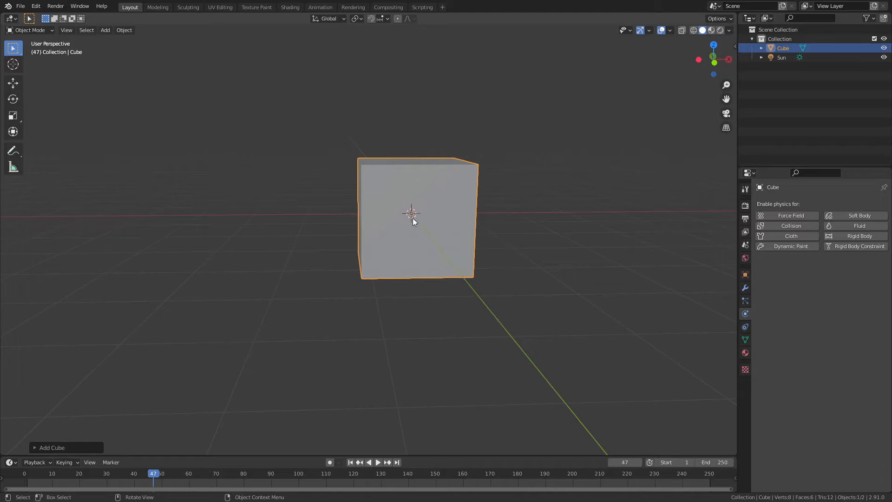
middle_drag(478, 216, 456, 230)
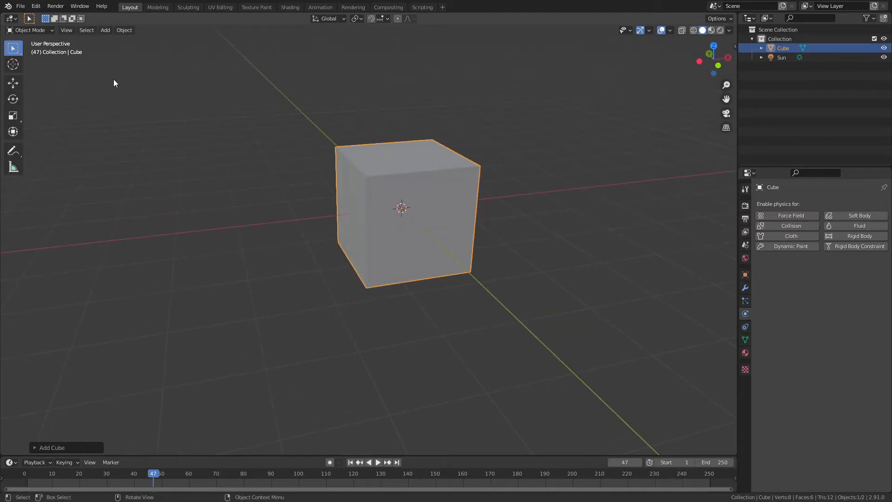
middle_drag(378, 180, 422, 195)
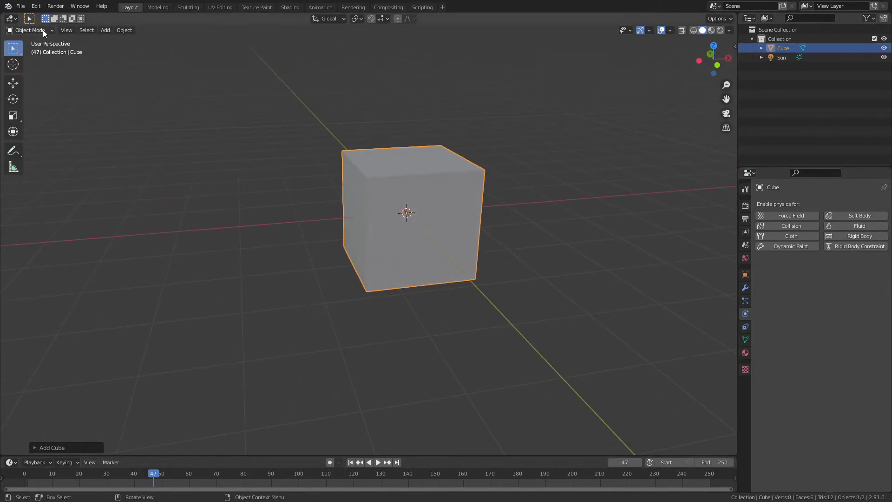
key(Tab)
- Subdivide all of the cube's faces three times in a row
mouse_move(455, 201)
middle_down()
mouse_move(400, 214)
mouse_move(409, 218)
mouse_move(374, 206)
mouse_move(383, 196)
mouse_move(442, 195)
middle_up()
scroll(423, 213, up, 2)
right_click(366, 172)
click(366, 173)
right_click(355, 173)
click(355, 173)
middle_drag(452, 212, 343, 165)
right_click(387, 184)
click(389, 184)
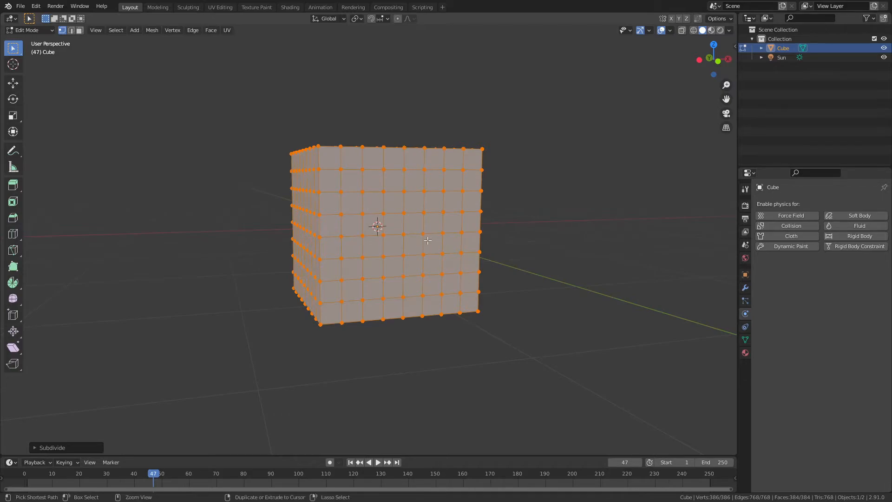
- Undo the subdivisions to return to the plain cube
key(ctrl+z)
key(ctrl+z)
middle_drag(437, 266, 420, 271)
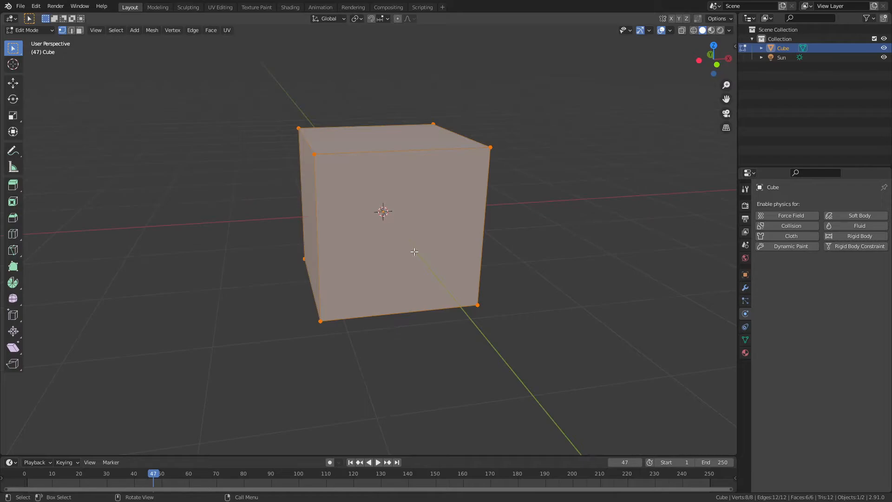
- Add four evenly spaced vertical loop cuts that divide the cube along its X axis
key(ctrl+r)
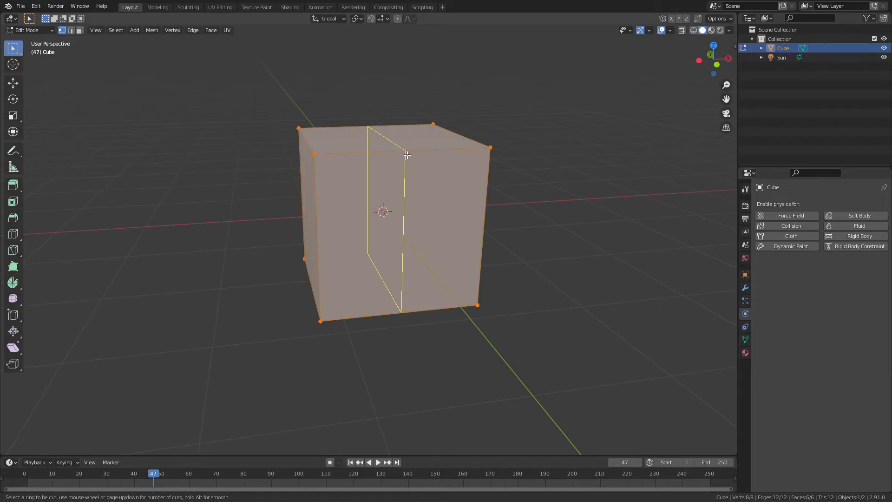
scroll(407, 154, up, 2)
scroll(407, 154, up, 1)
click(407, 155)
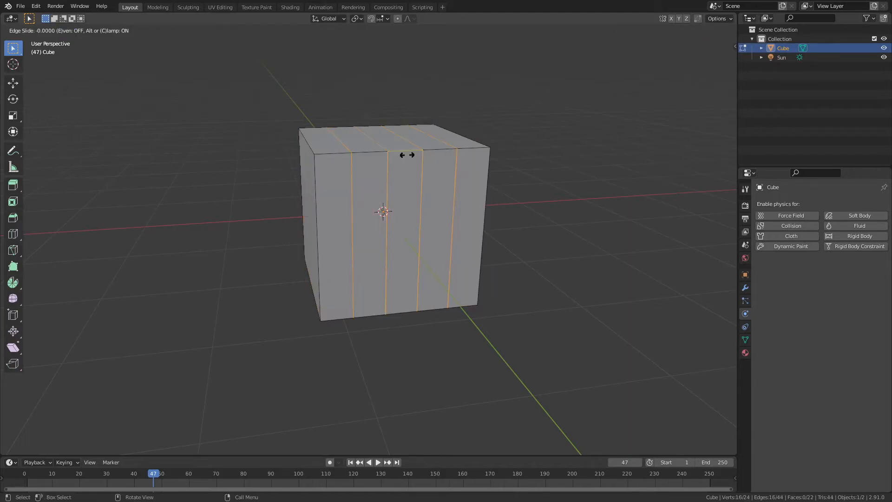
click(407, 155)
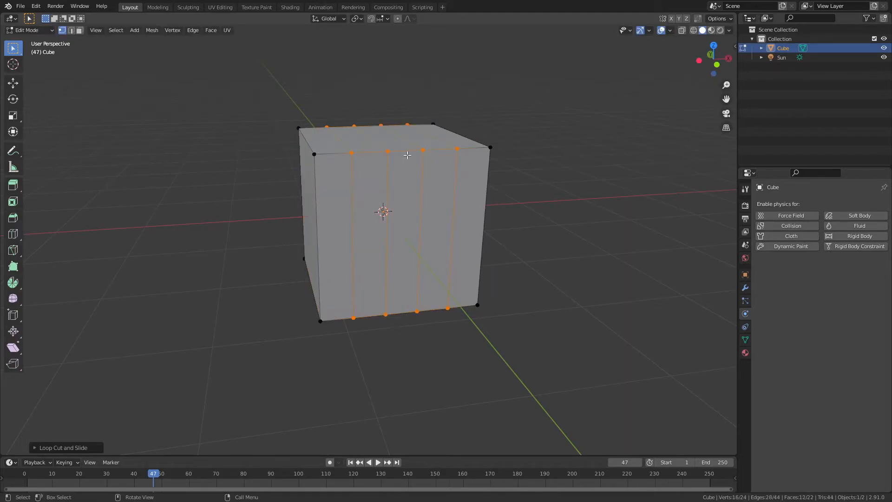
- Try a single vertical loop cut dividing the cube along its Y axis, and undo it
middle_drag(431, 264, 408, 203)
key(ctrl+r)
click(374, 132)
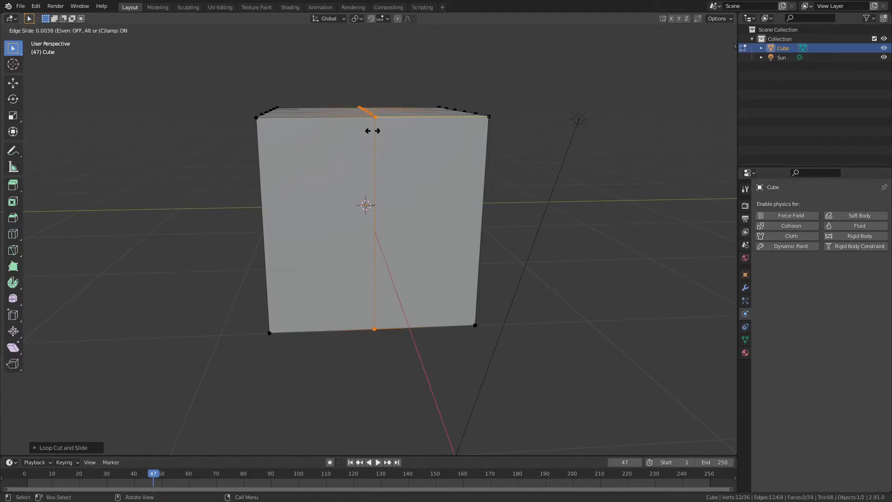
click(373, 130)
key(ctrl+z)
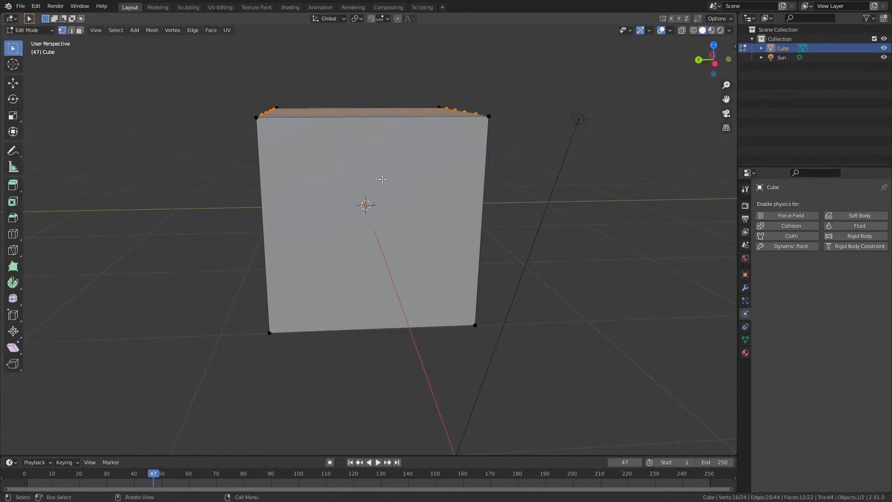
- Add four vertical loop cuts dividing the cube along its Y axis, with an edge slide of about -0.08
key(ctrl+r)
scroll(370, 118, up, 3)
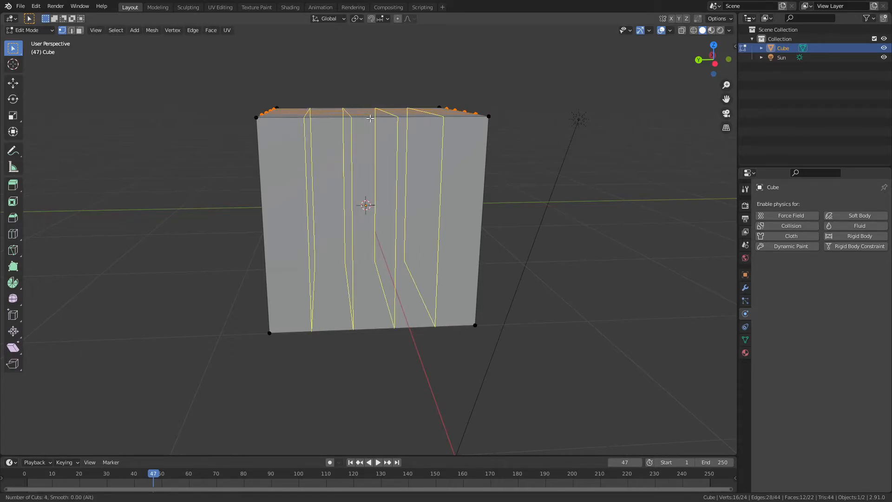
click(369, 118)
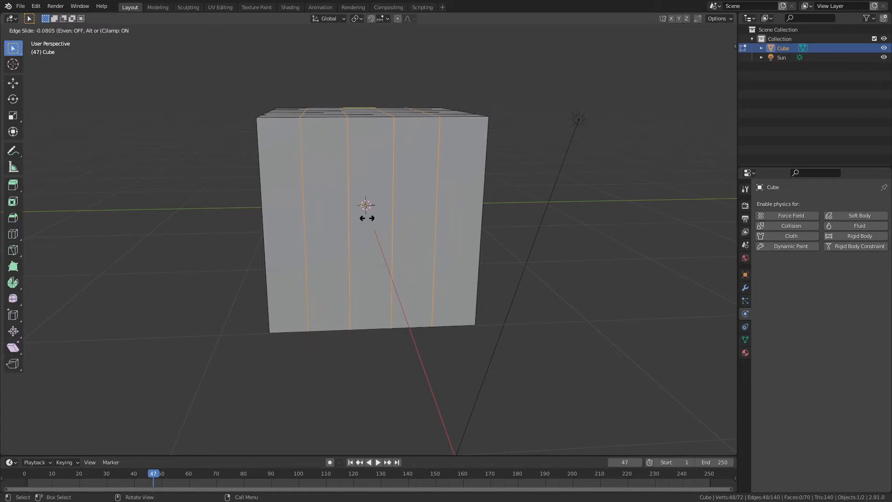
click(367, 218)
- Add four horizontal loop cuts around the cube's height, keeping them evenly spaced without sliding
middle_drag(384, 218, 320, 194)
key(ctrl+r)
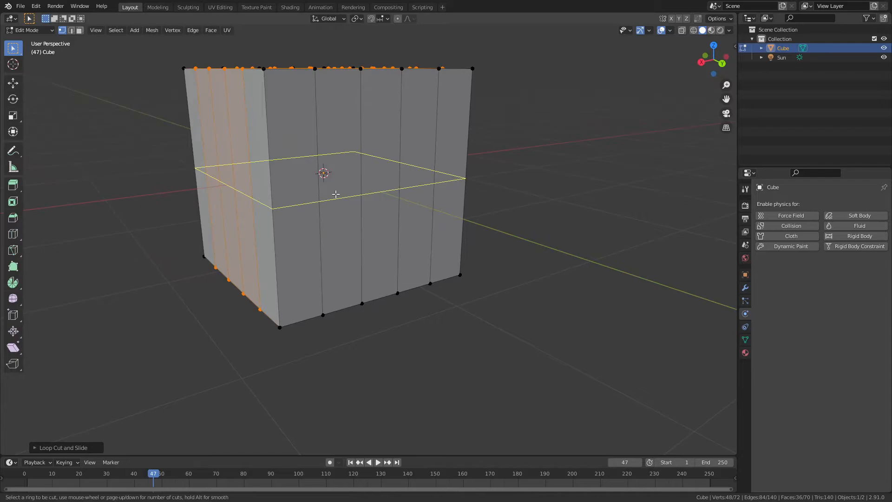
scroll(321, 186, up, 1)
scroll(321, 186, up, 2)
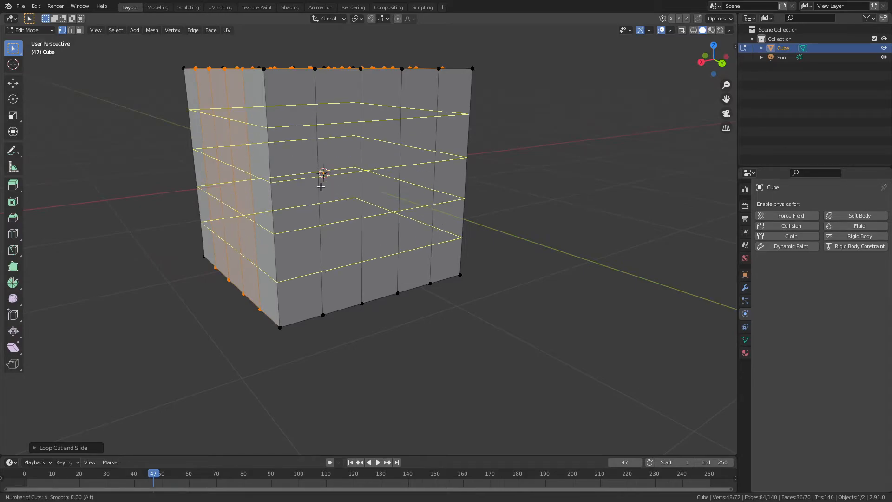
click(320, 187)
right_click(321, 186)
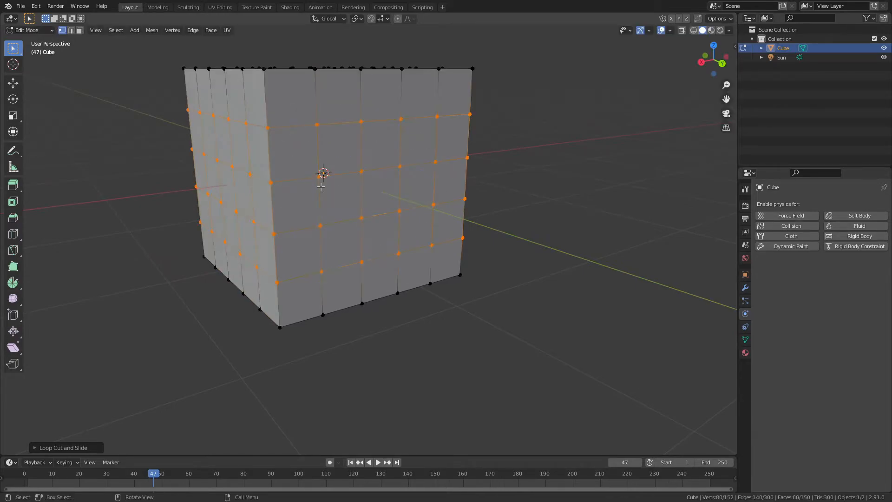
- Clear the selection, switch to face selection and inset the centre face of the cube's top side slightly
middle_drag(321, 187, 380, 197)
scroll(380, 197, up, 3)
click(394, 195)
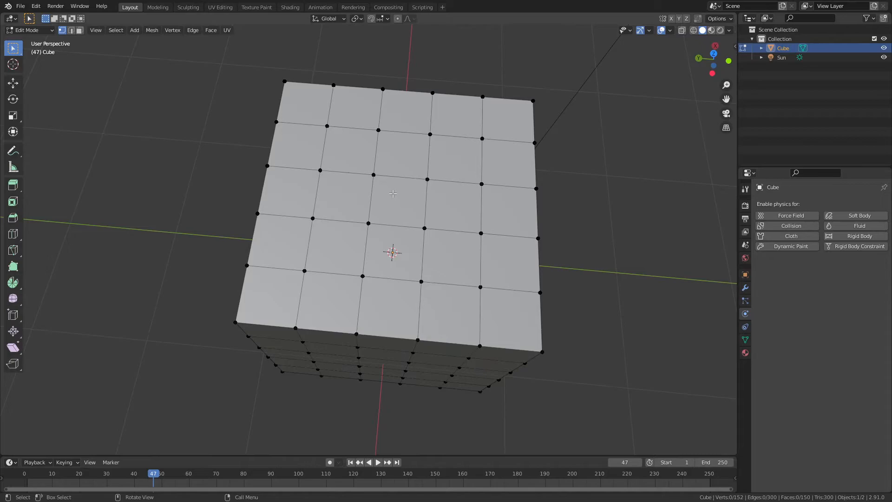
click(80, 31)
click(389, 201)
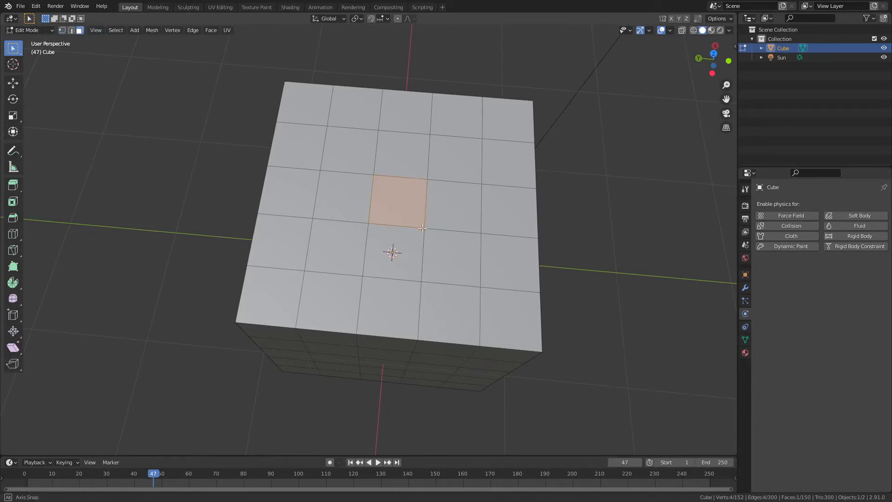
middle_drag(422, 226, 405, 202)
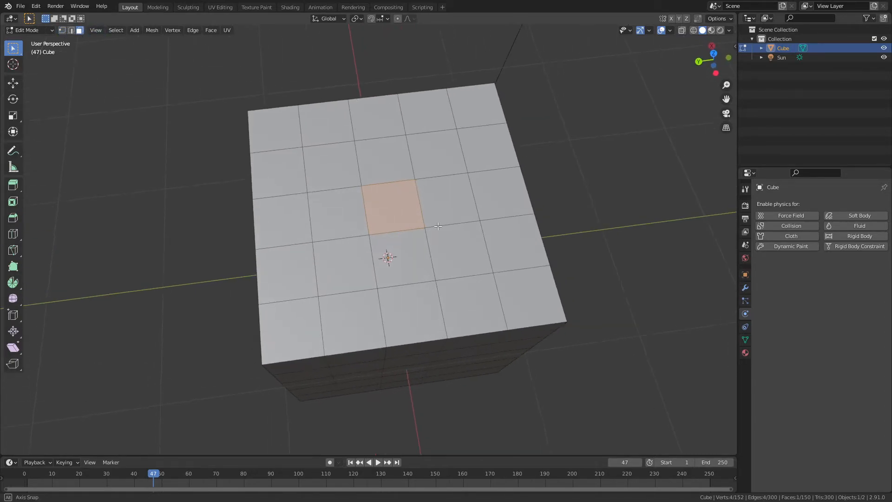
key(i)
click(463, 205)
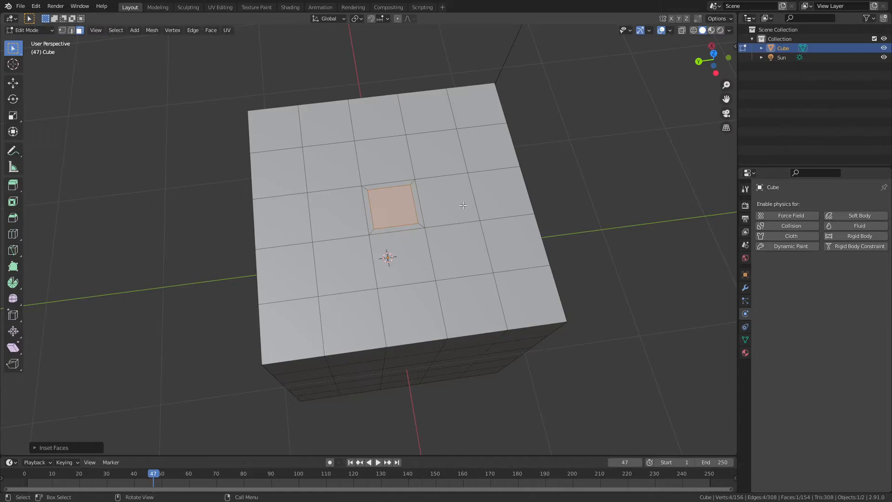
middle_drag(408, 246, 402, 236)
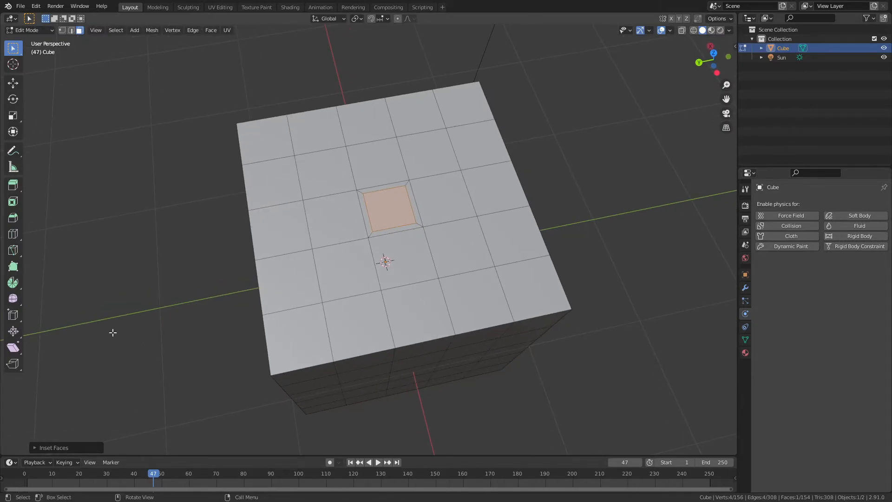
- Expand the inset's settings, then undo the inset of the top side's centre face
click(34, 449)
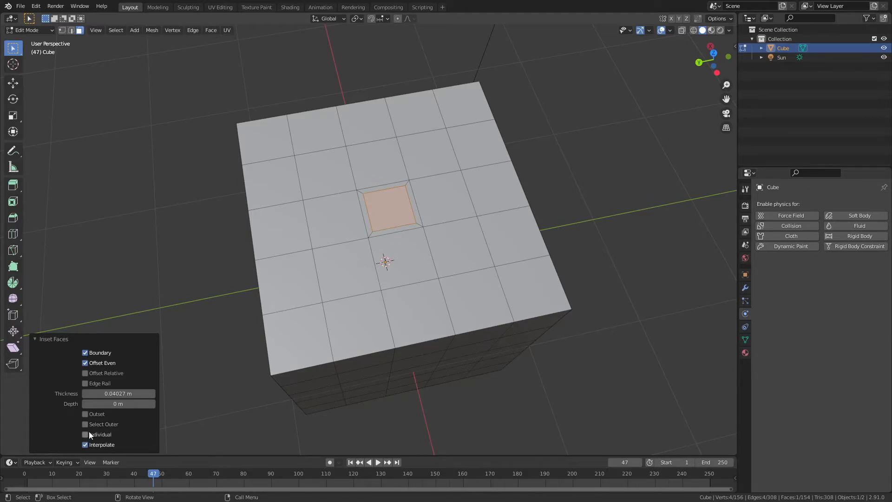
key(ctrl+z)
key(ctrl+z)
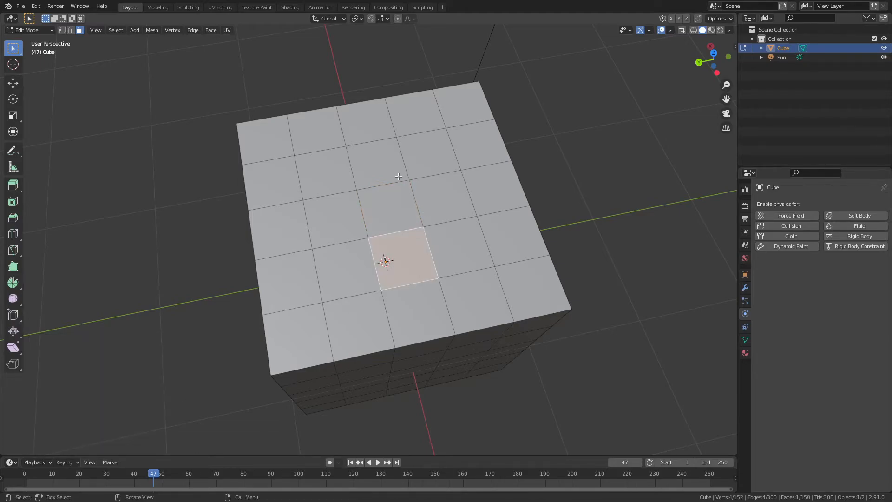
- Try insetting a two-by-two block of the cube's top faces by about 0.118 m, toggle individual insetting on and off, and undo it
drag(372, 173, 462, 206)
key(i)
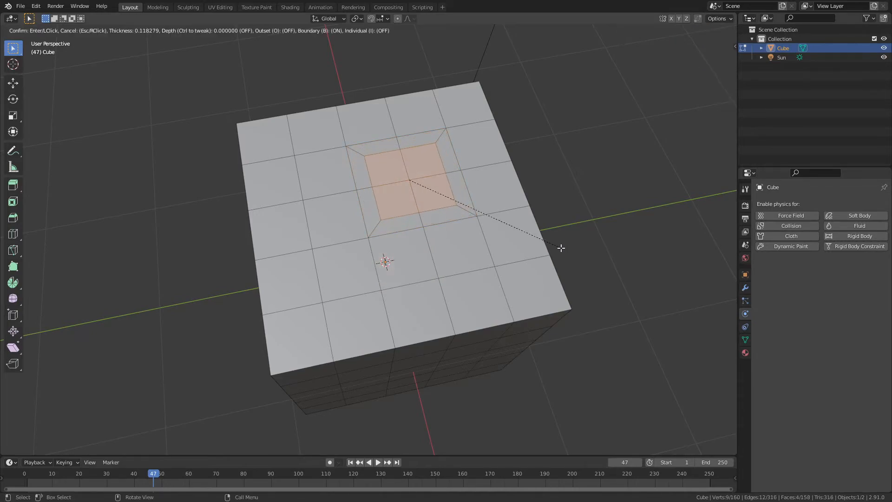
click(560, 246)
click(86, 354)
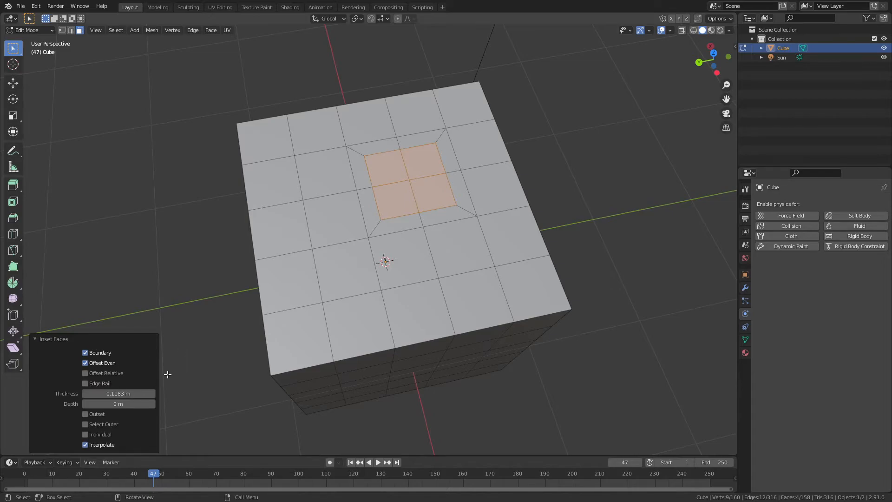
click(85, 435)
click(85, 435)
click(126, 197)
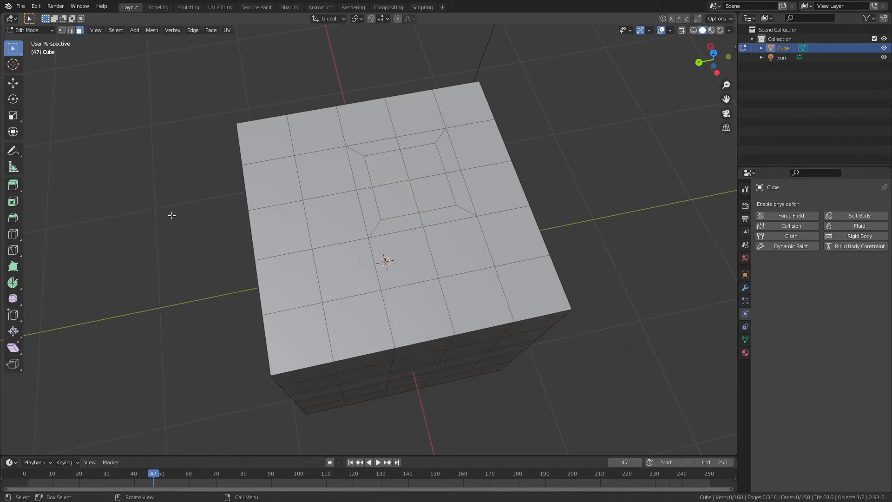
key(F9)
middle_drag(146, 179, 180, 270)
key(ctrl+z)
key(ctrl+z)
- Select the centre face of the cube's top side and inset it by about 0.038 m
click(376, 192)
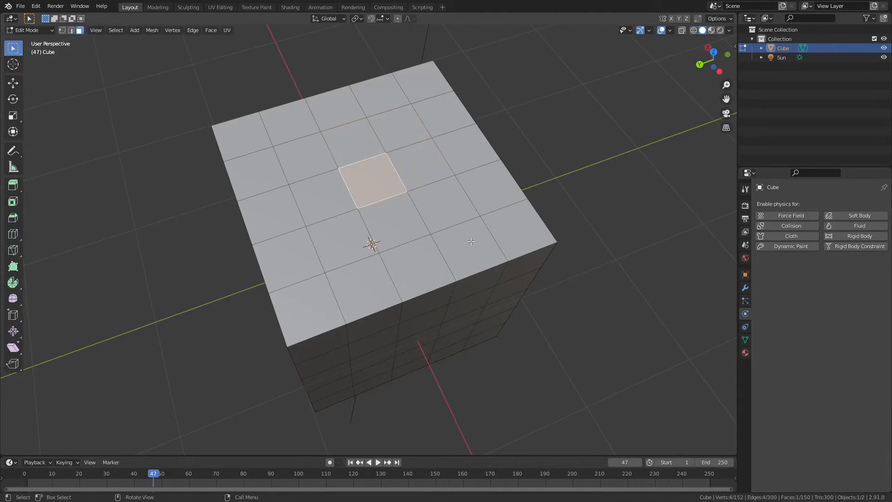
key(i)
click(479, 313)
- Select two parallel rows of three faces on the cube's underside and inset them individually by about 0.074 m
middle_drag(479, 312, 382, 220)
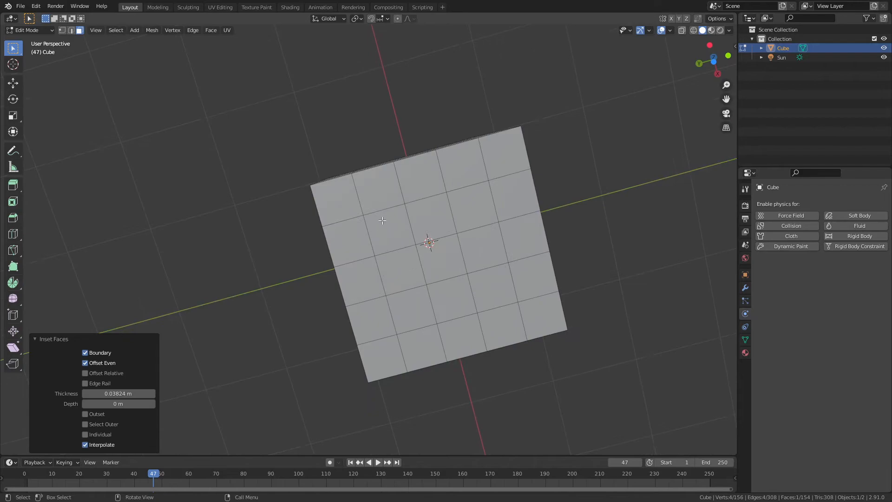
click(382, 220)
shift+click(412, 309)
shift+click(493, 286)
shift+click(482, 248)
shift+click(473, 207)
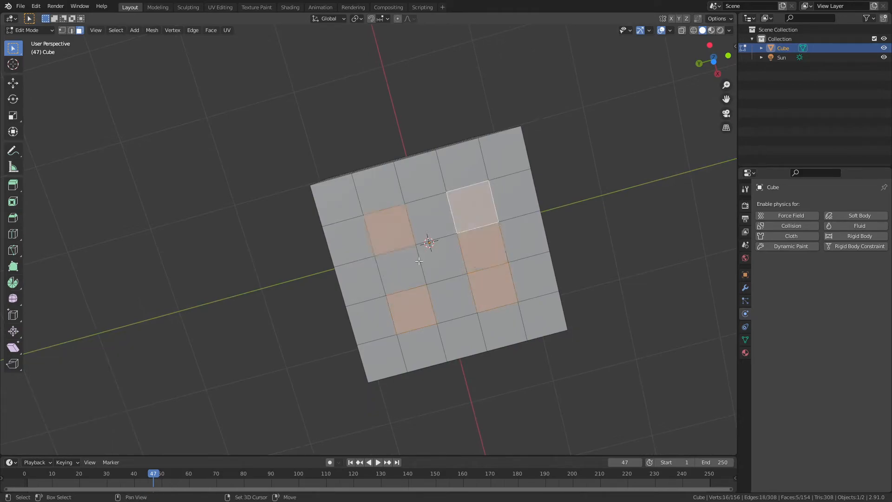
shift+click(409, 268)
key(i)
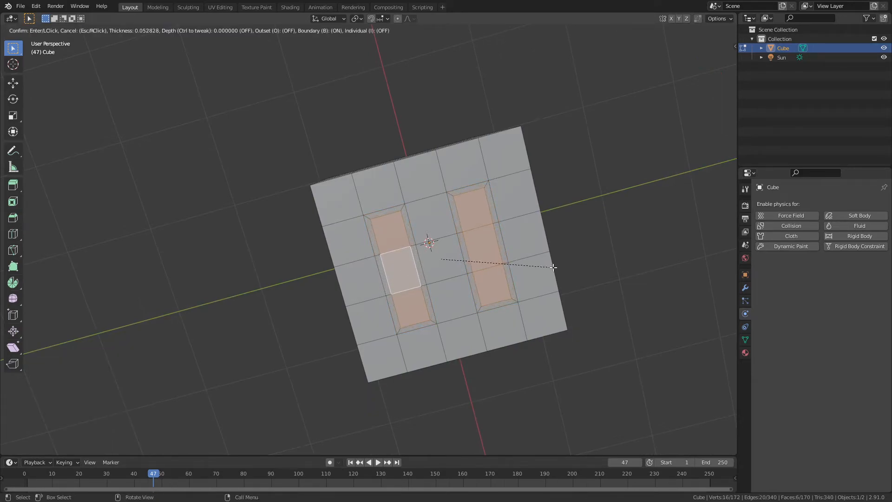
click(551, 268)
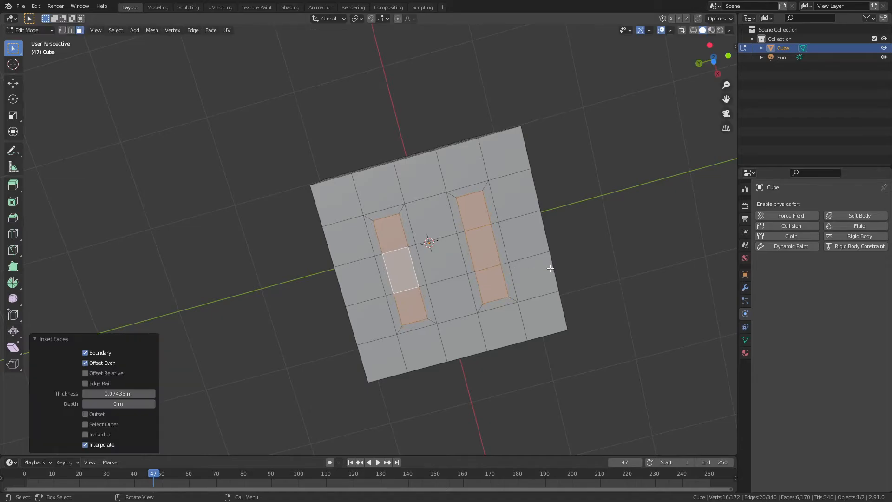
click(92, 435)
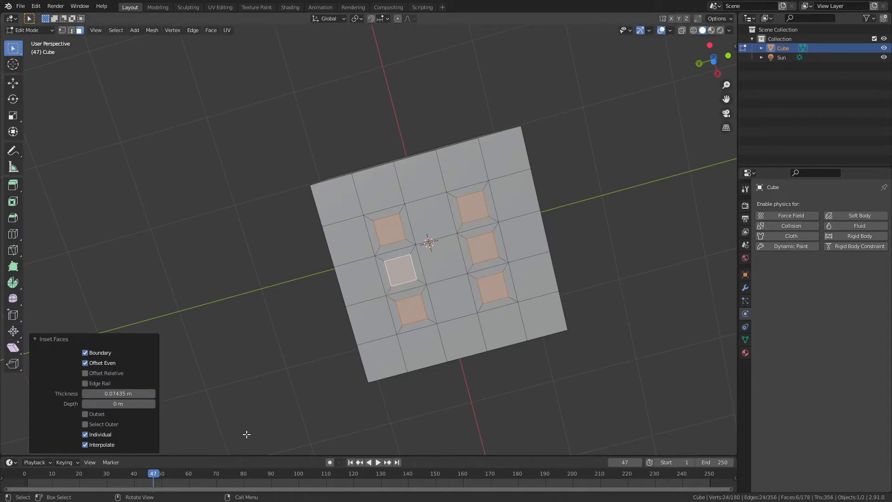
- Select five faces in an X pattern on one vertical side of the cube and inset them individually
middle_drag(247, 434, 375, 246)
click(294, 77)
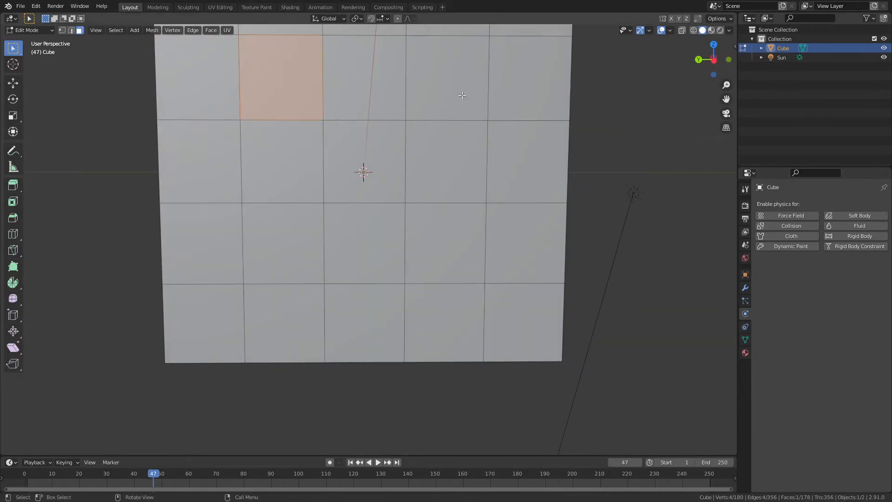
shift+click(459, 92)
shift+click(366, 158)
shift+click(440, 250)
key(i)
click(569, 259)
- Select four separate faces in a square pattern on another vertical side and inset them individually
scroll(374, 305, down, 4)
middle_drag(374, 304, 491, 277)
shift+middle_drag(310, 254, 408, 246)
click(354, 168)
click(431, 167)
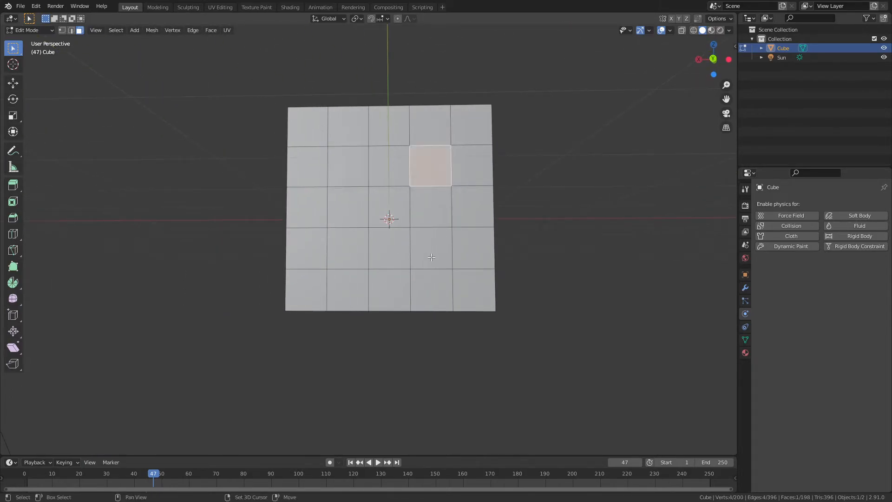
shift+click(348, 186)
shift+click(349, 249)
shift+click(435, 255)
middle_drag(405, 142, 369, 137)
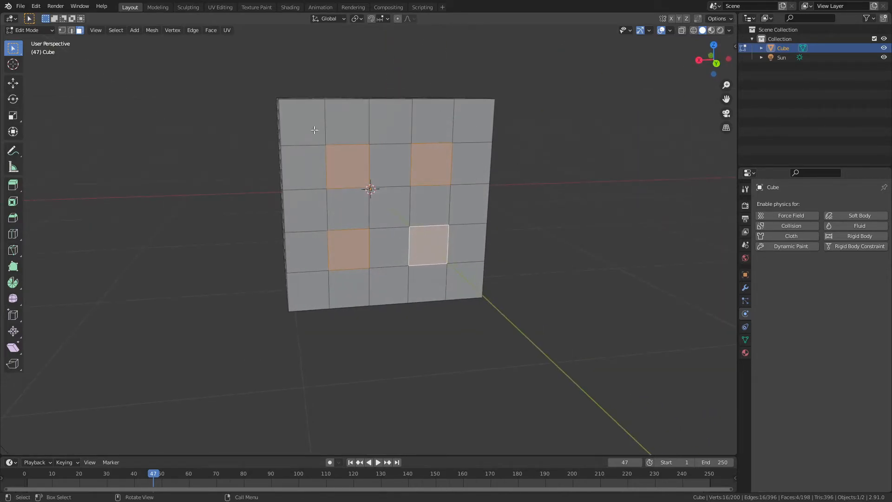
key(i)
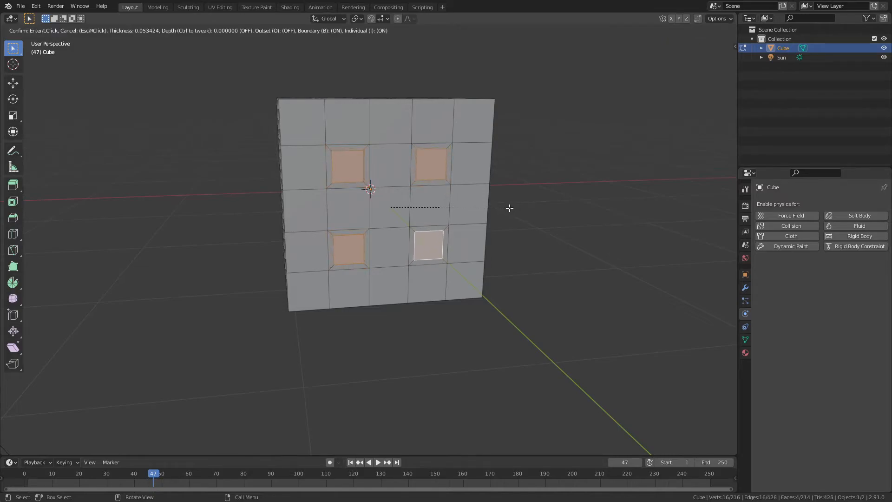
click(492, 208)
- Select three diagonally adjoining faces on the next vertical side and inset them individually
middle_drag(493, 208, 294, 157)
click(299, 141)
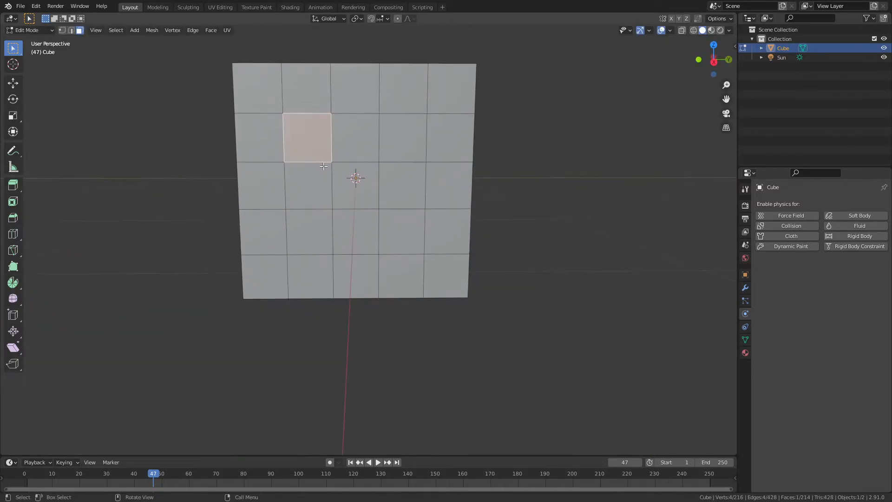
shift+click(347, 183)
shift+click(379, 231)
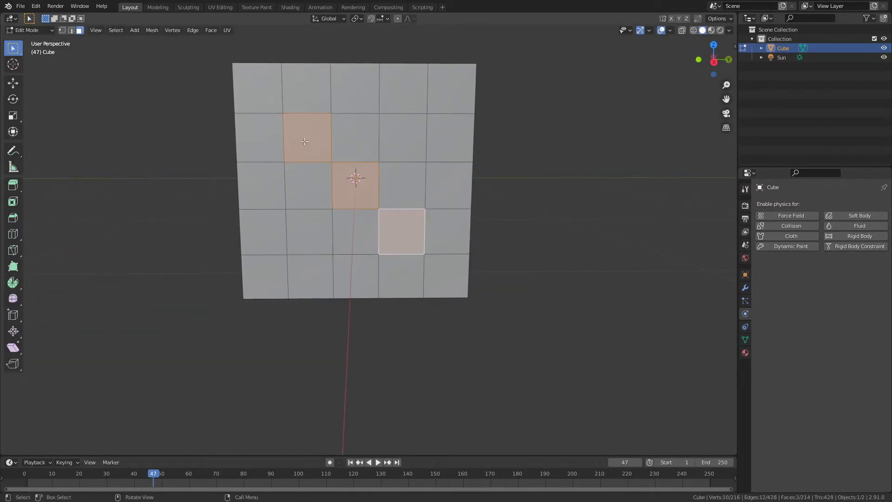
key(i)
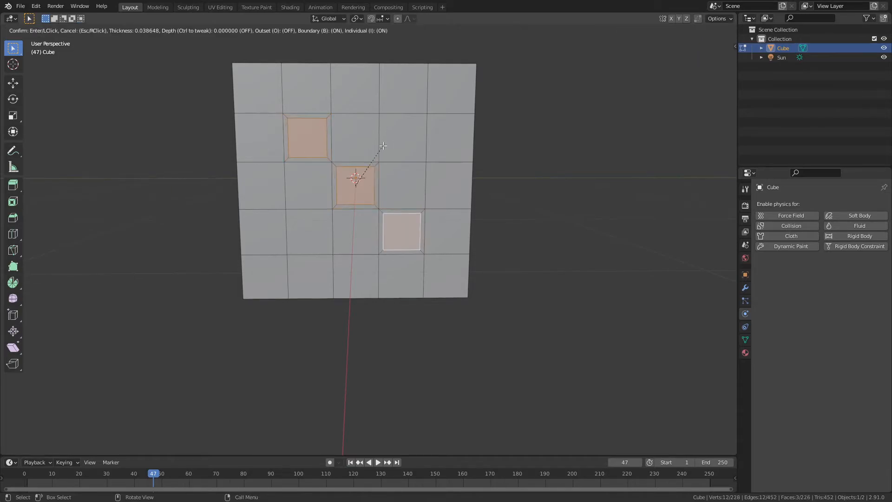
click(395, 149)
- Select two diagonally placed faces on the remaining vertical side and inset them by about 0.026 m
middle_drag(395, 148, 345, 188)
click(235, 151)
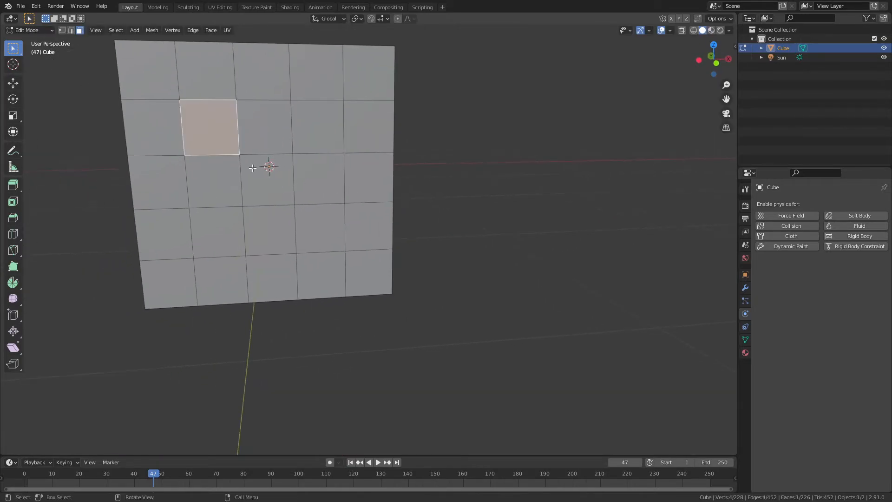
shift+click(314, 227)
key(i)
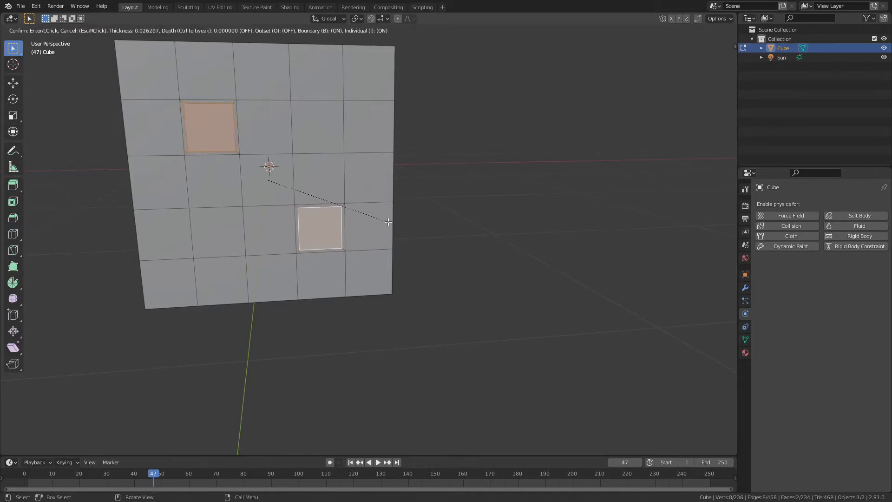
click(388, 222)
- Add the inset face on top and the five inset faces in the X pattern to the selection
middle_drag(388, 223, 223, 164)
shift+click(261, 177)
middle_drag(271, 260, 302, 137)
shift+click(281, 180)
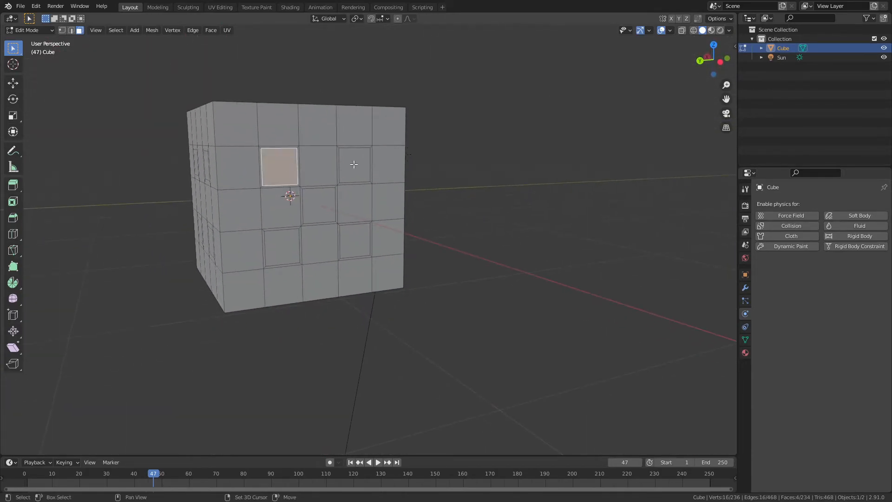
shift+click(353, 164)
shift+click(322, 207)
shift+click(291, 246)
shift+click(362, 241)
- Extend the selection with the four inset faces in the square pattern and the three diagonal inset faces
middle_drag(219, 255, 219, 152)
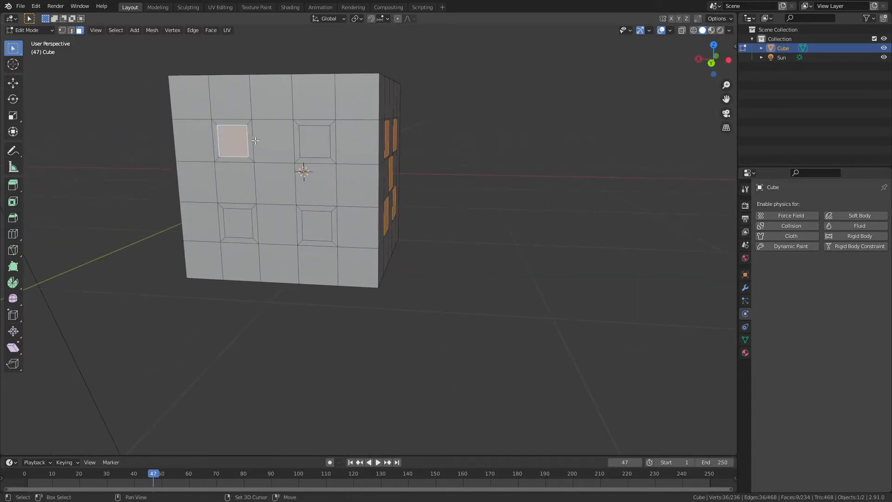
shift+click(310, 144)
shift+click(230, 223)
middle_drag(230, 224, 200, 150)
shift+click(199, 149)
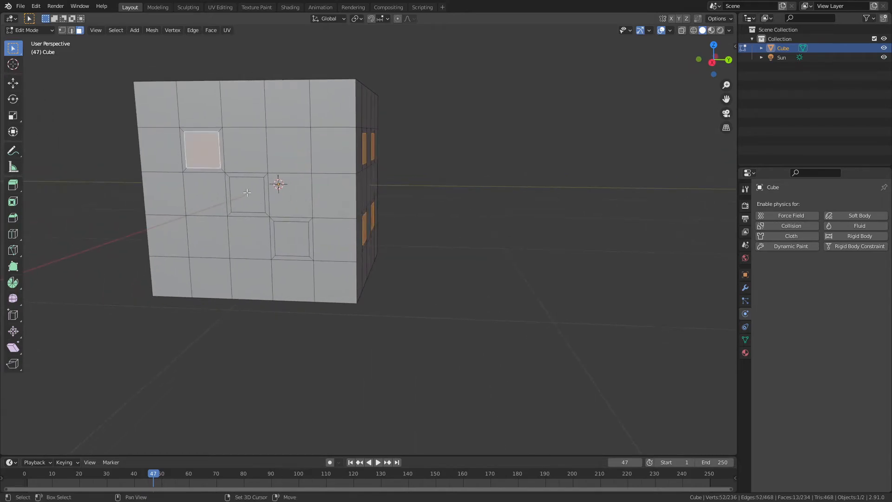
shift+click(247, 194)
- Add the six inset faces on the cube's underside to the selection
middle_drag(267, 234, 314, 135)
shift+click(314, 135)
shift+click(298, 164)
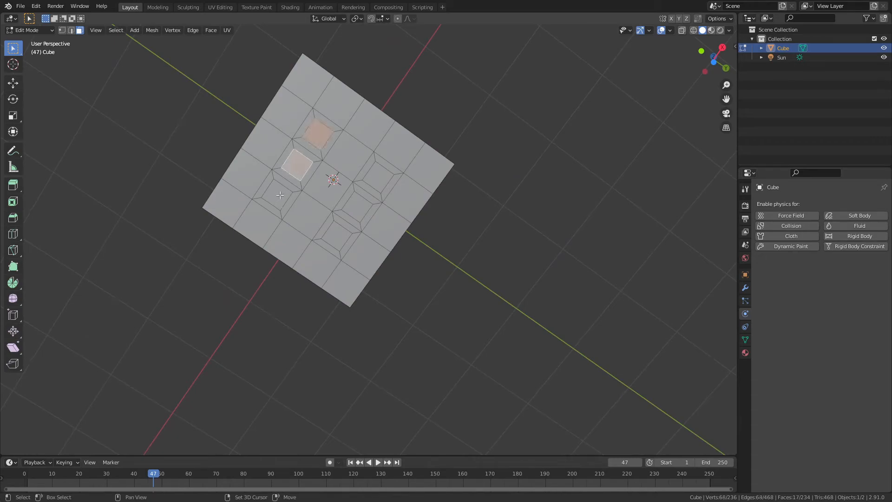
shift+click(336, 234)
shift+click(358, 207)
shift+click(375, 181)
shift+click(275, 195)
- Apply Poke Faces to all the selected inset faces around the cube
middle_drag(274, 195, 513, 187)
scroll(283, 233, down, 4)
middle_drag(283, 233, 270, 207)
scroll(300, 240, up, 3)
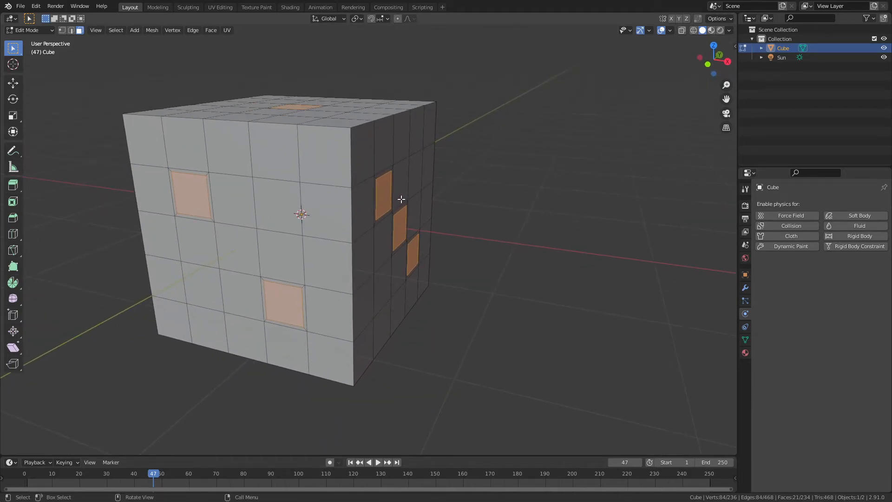
right_click(188, 197)
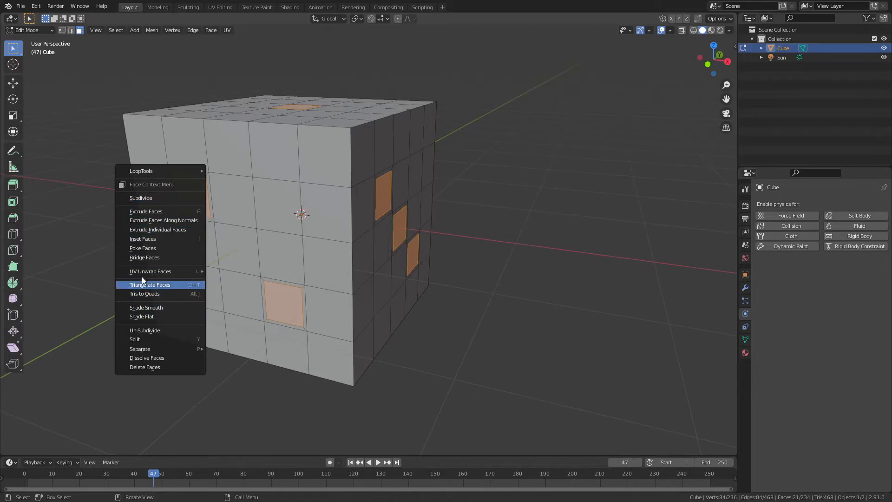
click(146, 248)
- Switch to vertex selection and select the poked centre vertices on the two-face side, four corners of the X pattern and the top
middle_drag(241, 278, 352, 218)
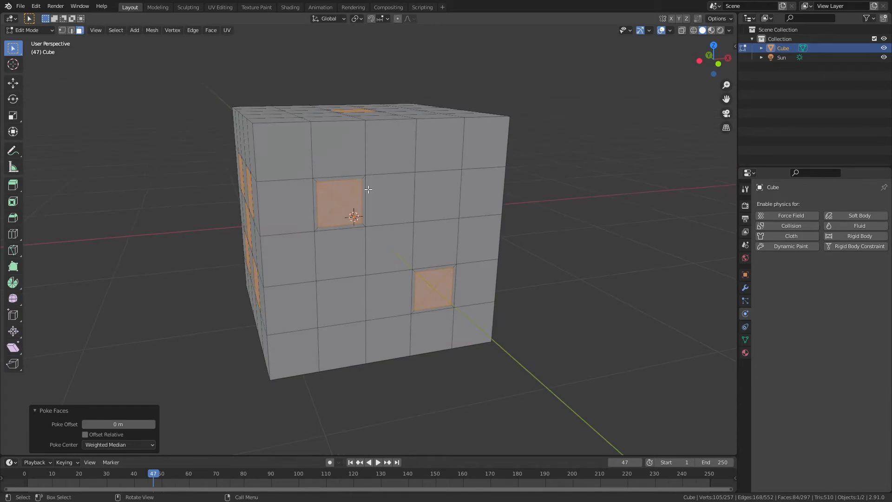
key(1)
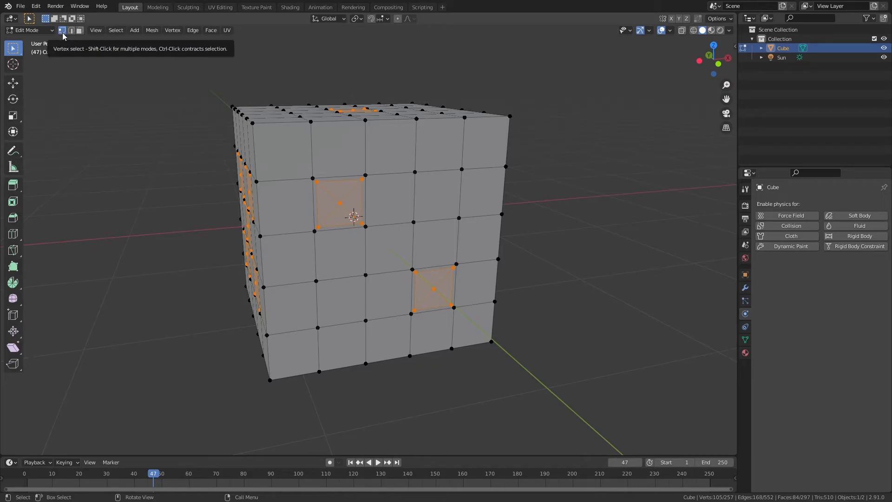
click(329, 200)
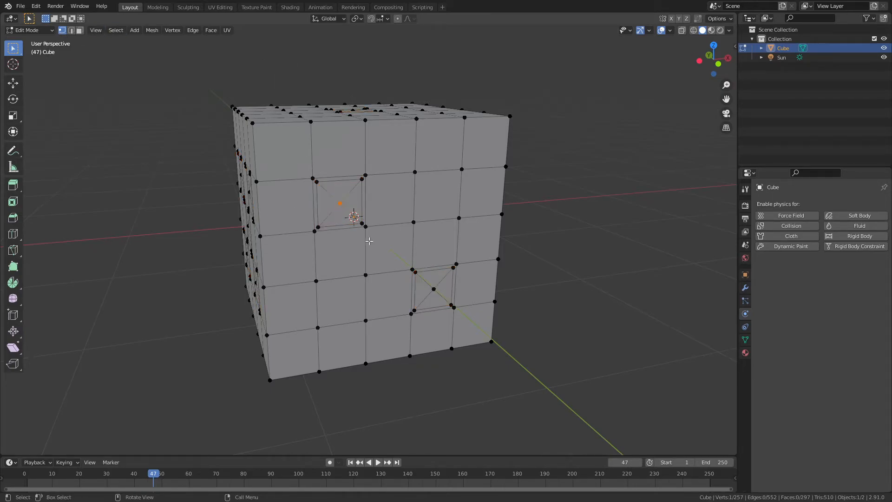
shift+click(435, 288)
middle_drag(219, 188, 349, 184)
shift+click(256, 160)
shift+click(264, 250)
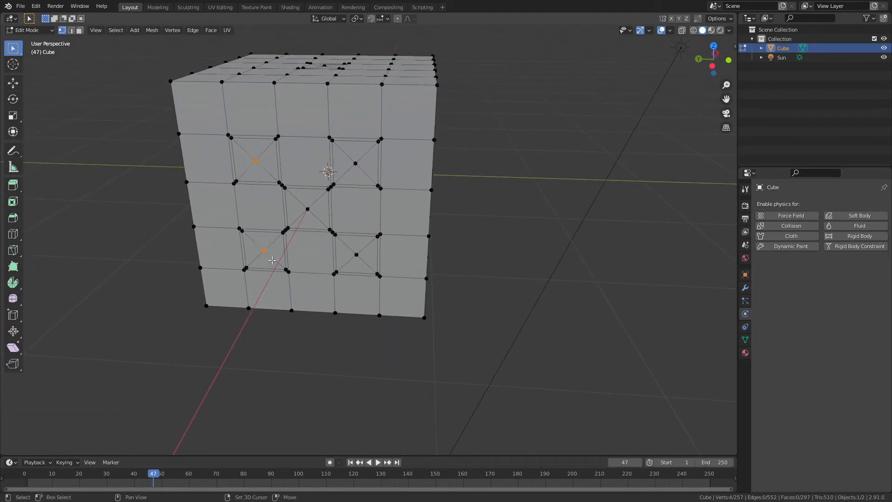
shift+click(356, 254)
shift+click(356, 164)
middle_drag(356, 164, 311, 222)
shift+click(334, 221)
middle_drag(312, 303, 311, 283)
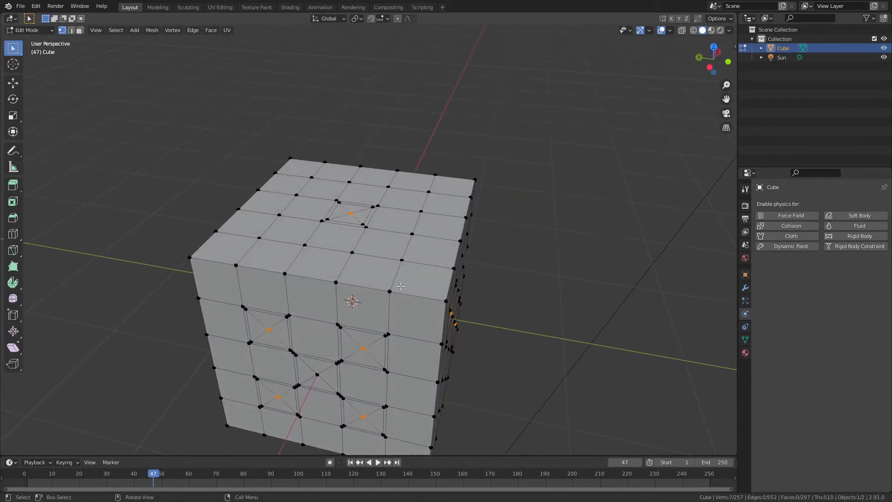
- Select only the centre vertex of the poked face on the cube's top side and move it along the Z axis
click(342, 211)
middle_drag(343, 210, 367, 202)
scroll(367, 202, up, 5)
key(g)
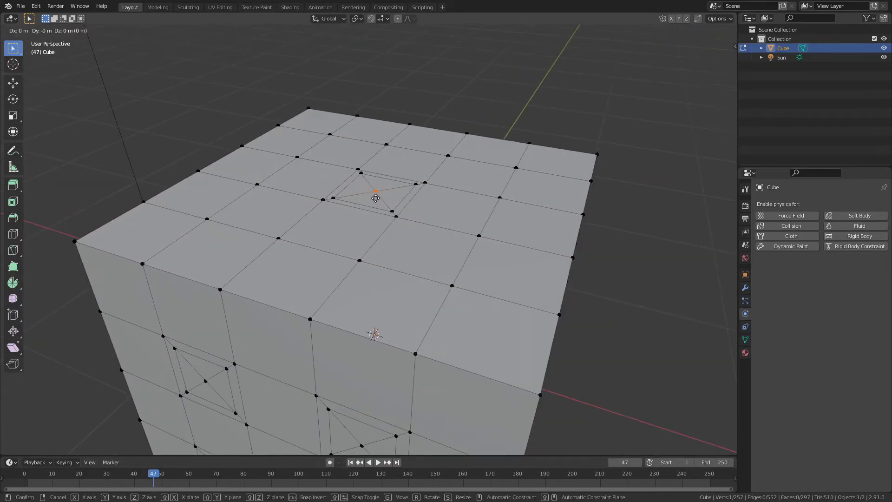
key(z)
click(378, 207)
- Select only the six poked centre vertices on the cube's underside
middle_drag(378, 206, 326, 112)
click(134, 213)
shift+middle_drag(212, 239, 228, 199)
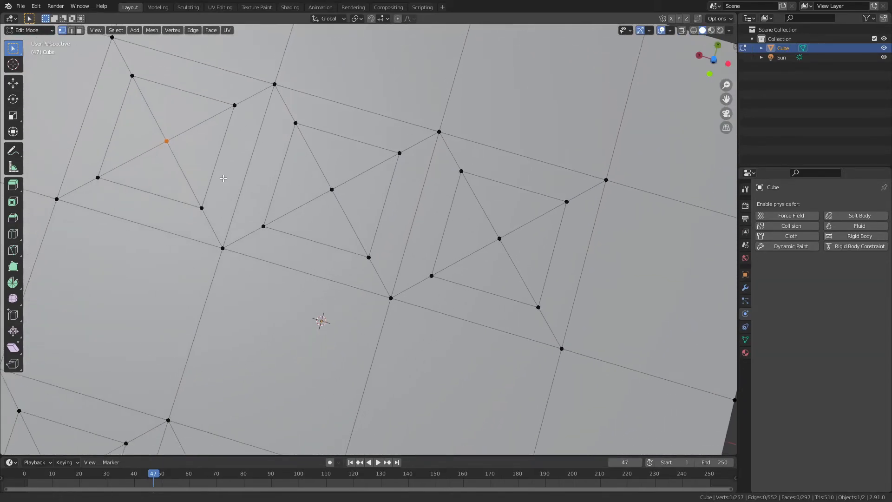
scroll(229, 197, down, 3)
shift+middle_drag(273, 248, 336, 207)
shift+click(231, 277)
shift+click(314, 301)
shift+click(395, 325)
shift+click(362, 139)
- Move the six underside centre vertices about 0.05 m up along the Z axis, into the cube
key(g)
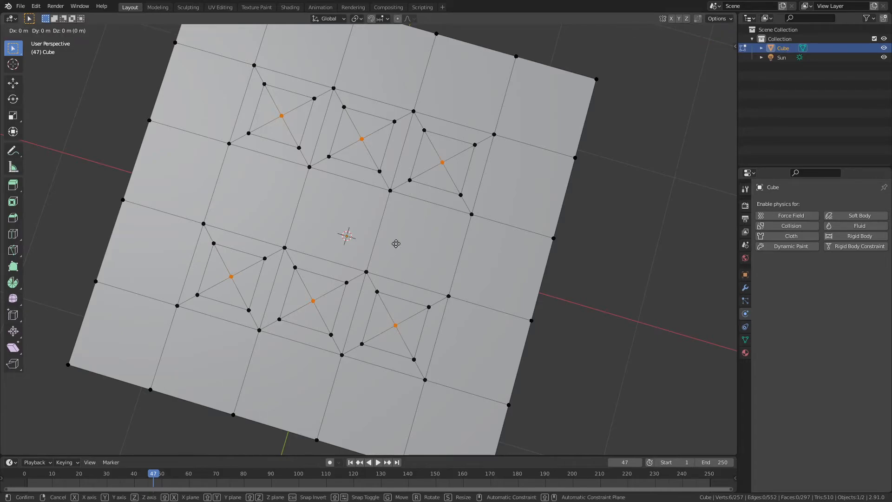
key(z)
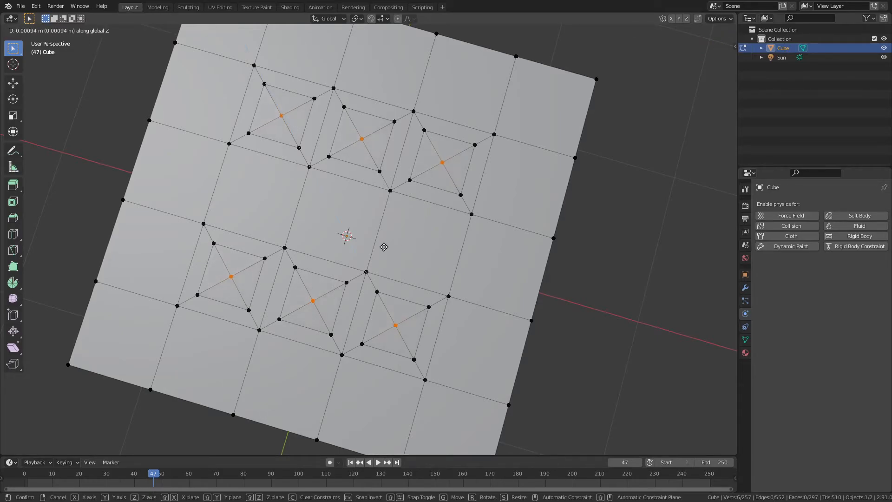
click(384, 247)
middle_drag(383, 247, 378, 309)
key(g)
key(z)
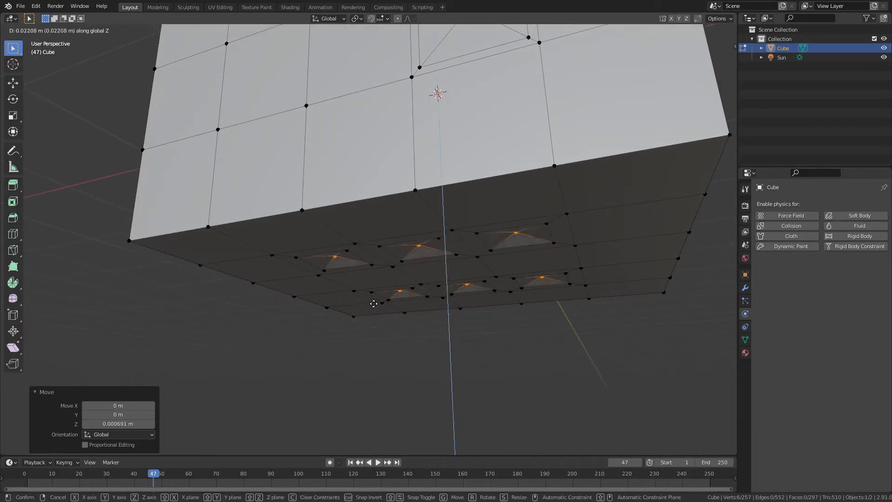
click(372, 295)
- Select the two poked centre vertices on the two-pip side and move them inward along the Y axis
middle_drag(371, 295, 410, 206)
scroll(410, 206, down, 4)
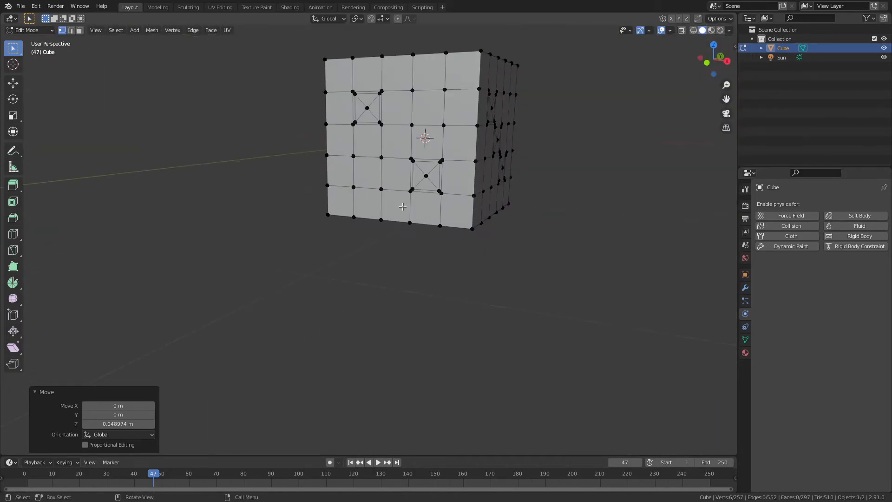
click(426, 178)
middle_drag(373, 112, 402, 208)
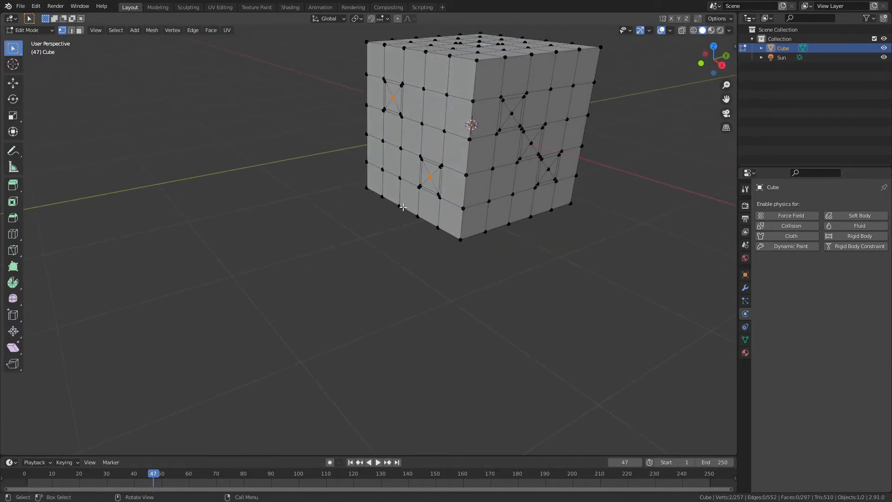
key(g)
key(y)
click(480, 183)
middle_drag(481, 183, 372, 175)
- Select the three poked centre vertices on the three-pip side and move them inward along the X axis
key(ctrl+z)
key(b)
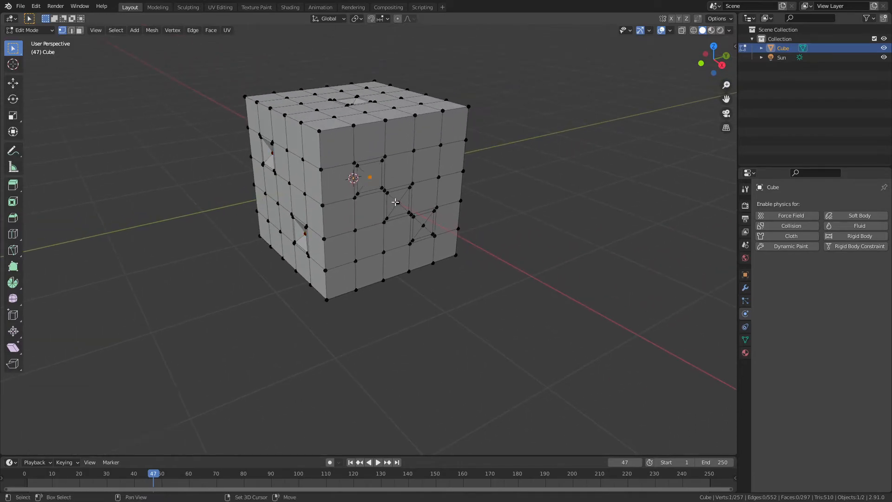
drag(430, 234, 431, 236)
key(g)
key(x)
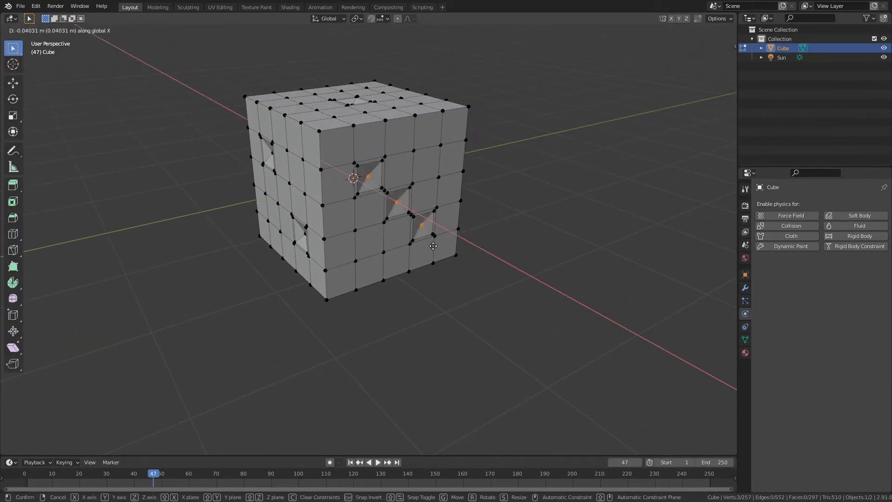
click(279, 216)
- Select the five poked centre vertices on the five-pip side and move them inward along the X axis
middle_drag(280, 216, 270, 158)
key(b)
drag(244, 138, 264, 152)
shift+click(334, 156)
shift+click(265, 227)
shift+click(336, 245)
shift+click(296, 194)
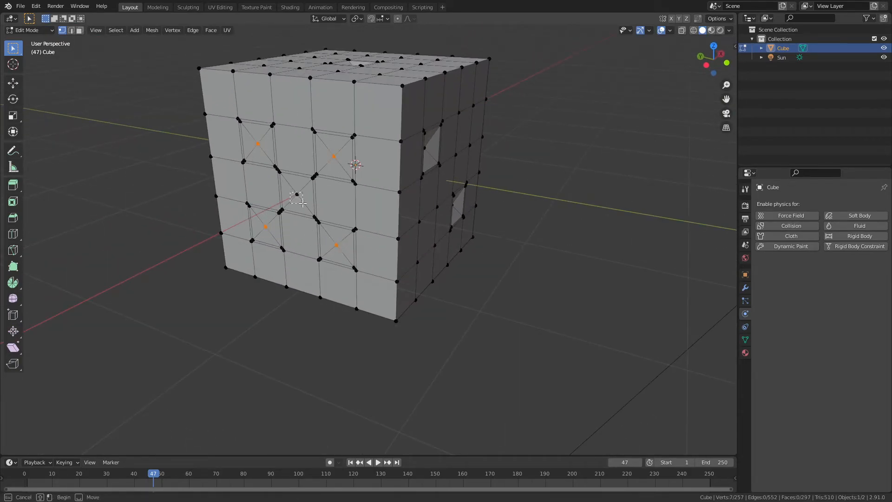
key(g)
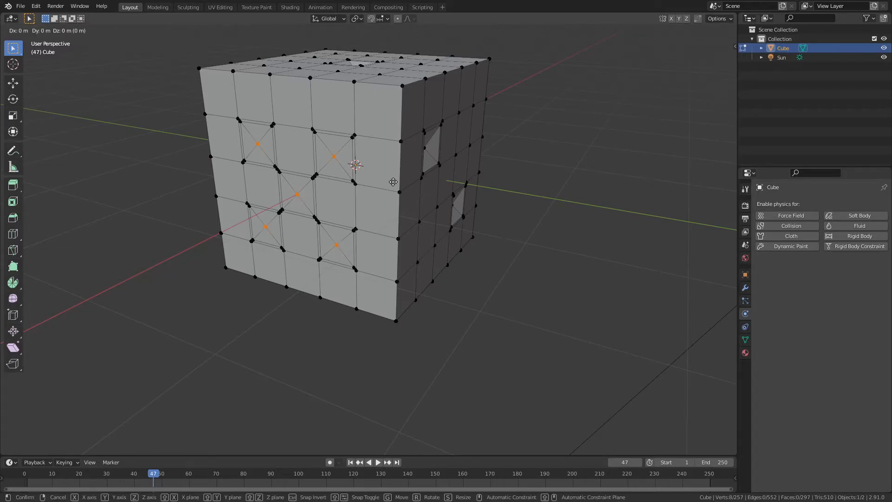
key(x)
click(396, 181)
- Select the four poked centre vertices on the four-pip side and move them inward along the Y axis
middle_drag(486, 251, 410, 243)
shift+middle_drag(216, 222, 356, 223)
click(253, 148)
shift+click(361, 152)
shift+click(359, 245)
shift+click(261, 246)
key(g)
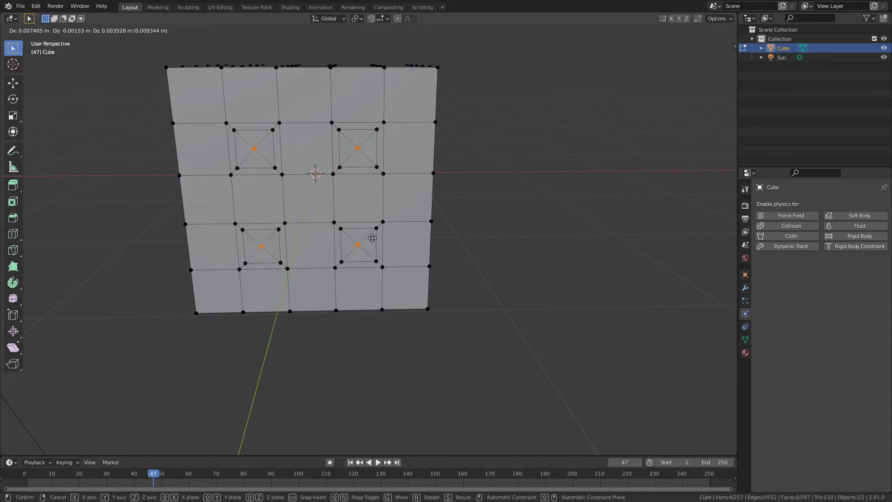
key(y)
click(370, 236)
- Examine the die's indented pips in Object Mode and return to Edit Mode
middle_drag(369, 236, 212, 184)
scroll(306, 221, down, 3)
middle_drag(306, 221, 290, 260)
key(Tab)
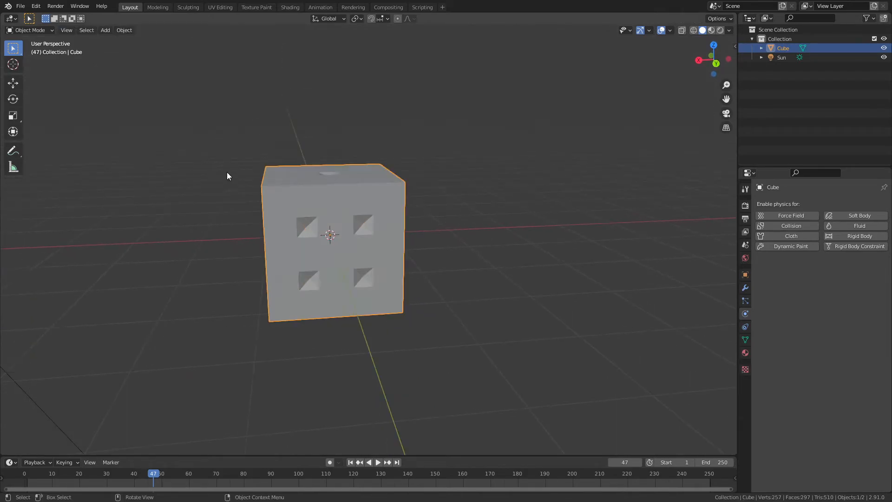
mouse_move(376, 261)
middle_down()
mouse_move(349, 265)
mouse_move(373, 259)
middle_up()
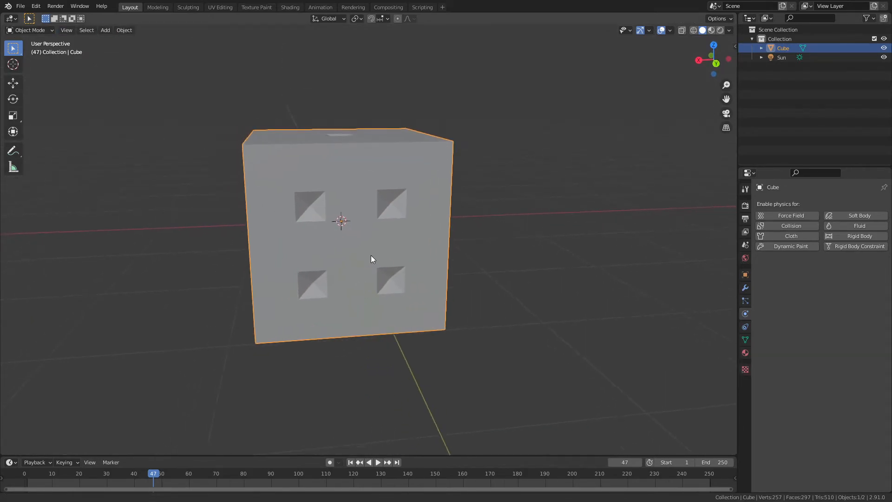
key(Tab)
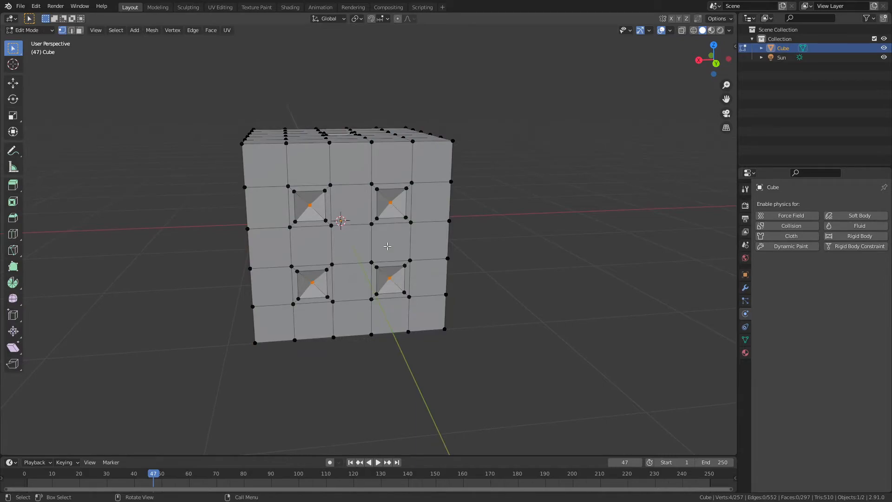
- Create a new material on the cube and name it white
click(745, 353)
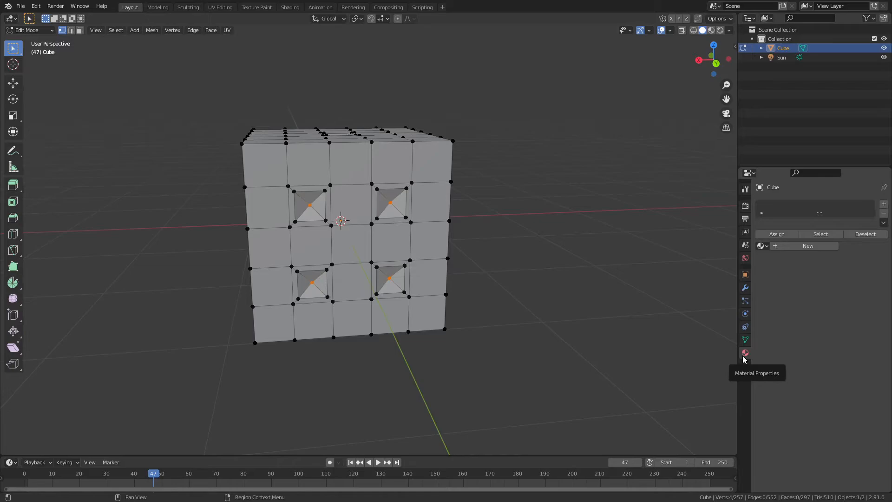
click(809, 246)
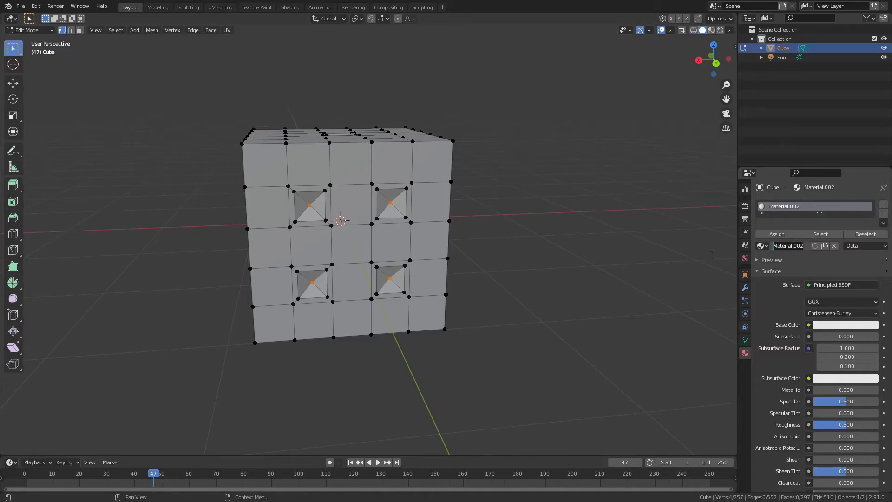
key(Return)
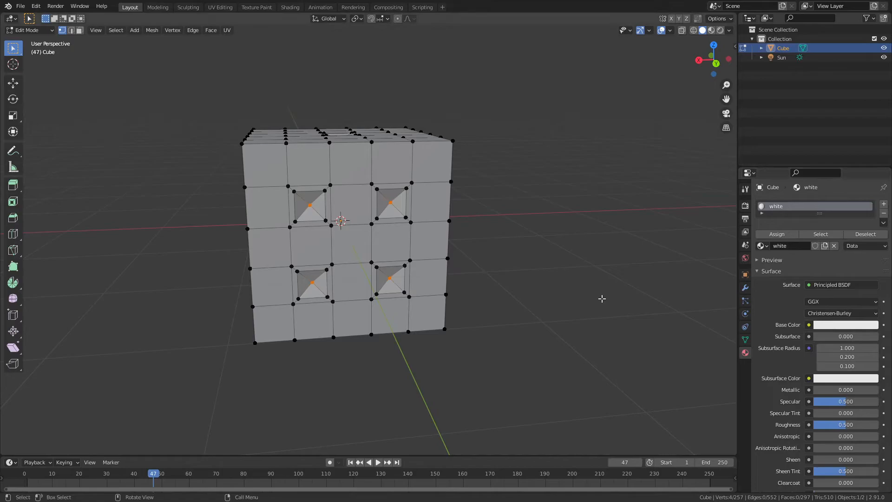
- Switch to face selection and select the pip faces on the four-pip side, the three-pip side and the top
key(3)
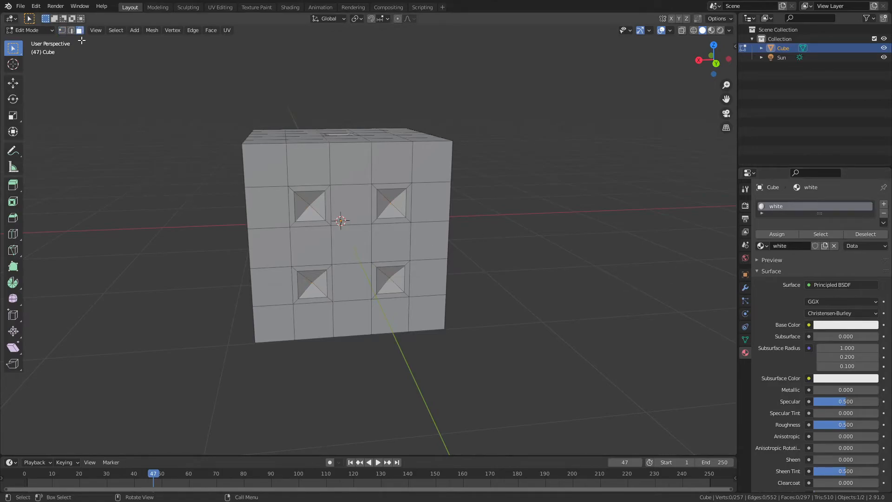
click(301, 198)
shift+click(311, 281)
shift+click(390, 279)
shift+click(392, 203)
middle_drag(335, 304, 345, 241)
shift+click(326, 213)
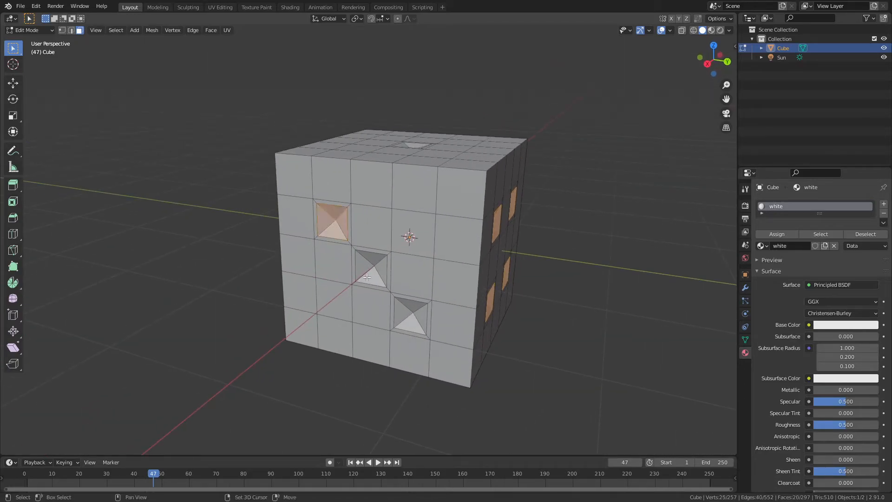
shift+click(372, 268)
shift+click(410, 316)
middle_drag(392, 261, 383, 194)
shift+click(354, 111)
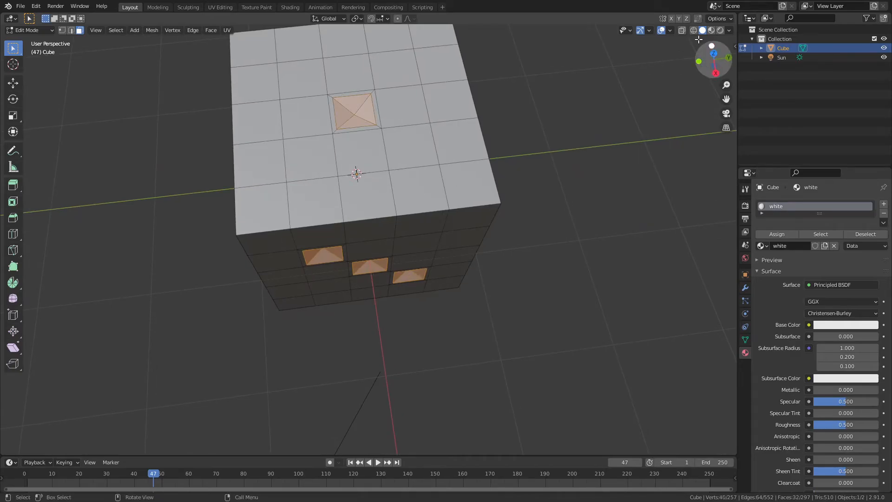
- Set the viewport shading to Material Preview
click(719, 30)
middle_drag(409, 191, 514, 135)
click(700, 30)
- Add the pip faces on the two-pip side to the selection
middle_drag(581, 135, 394, 173)
shift+click(319, 183)
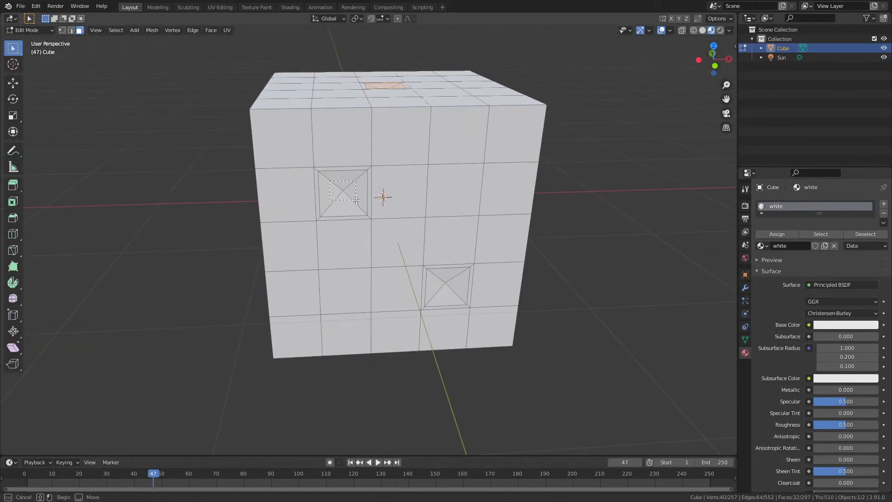
shift+click(440, 280)
middle_drag(441, 279, 287, 312)
scroll(320, 293, down, 3)
middle_drag(363, 274, 814, 249)
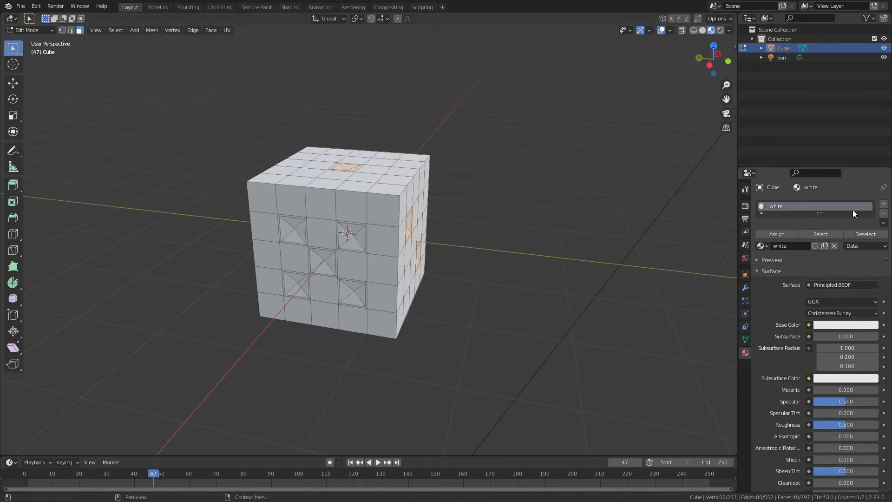
- Add a second material slot with a new material named red and set its base color to red
click(885, 204)
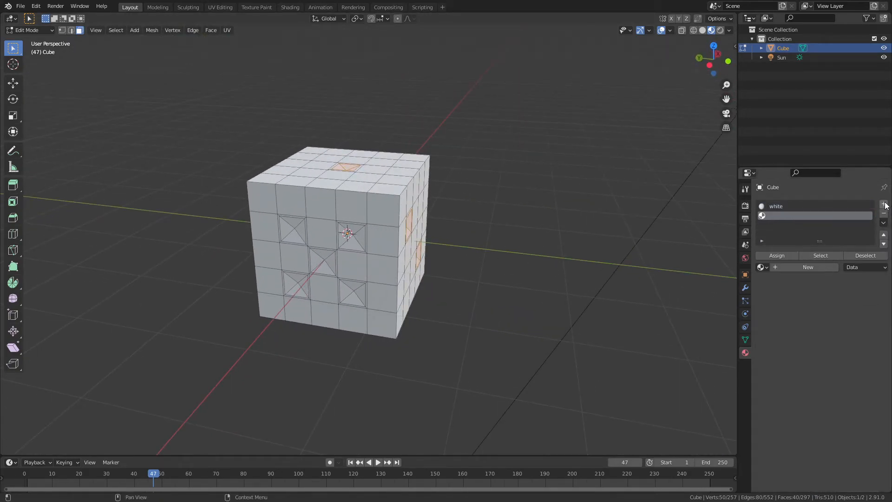
click(802, 268)
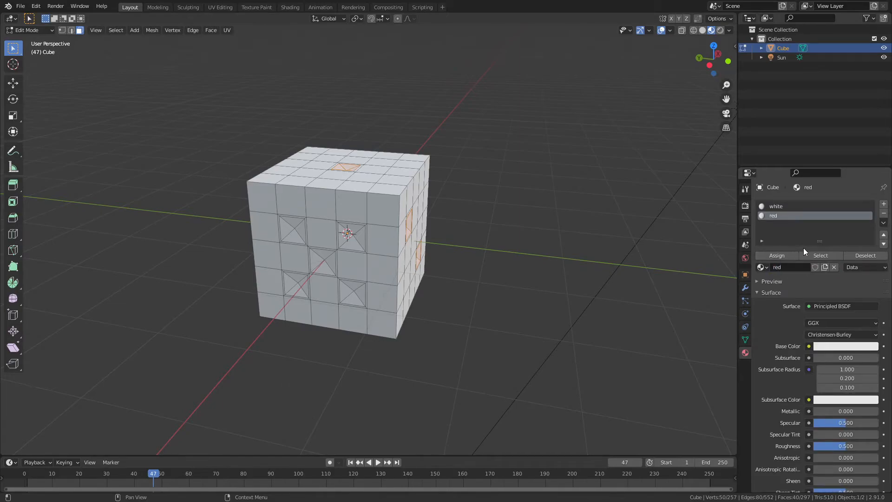
click(836, 348)
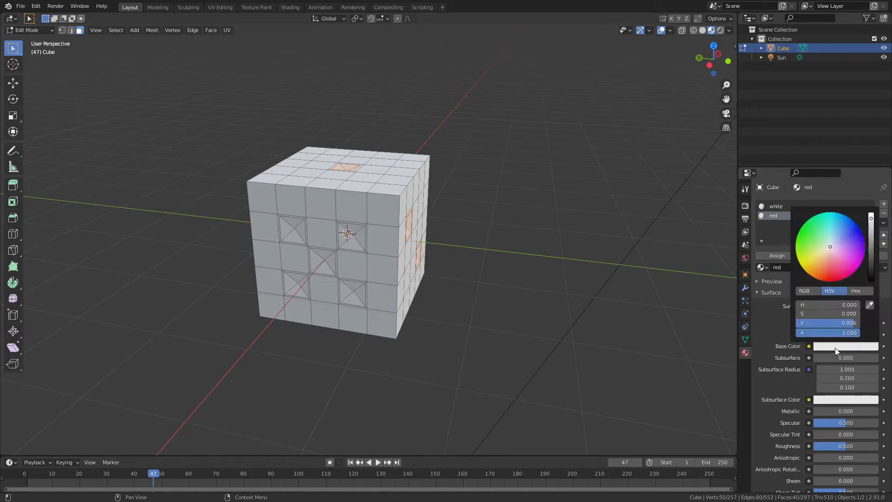
click(838, 275)
- Select all the cube's faces and assign the red material to them
middle_drag(559, 279, 553, 253)
key(a)
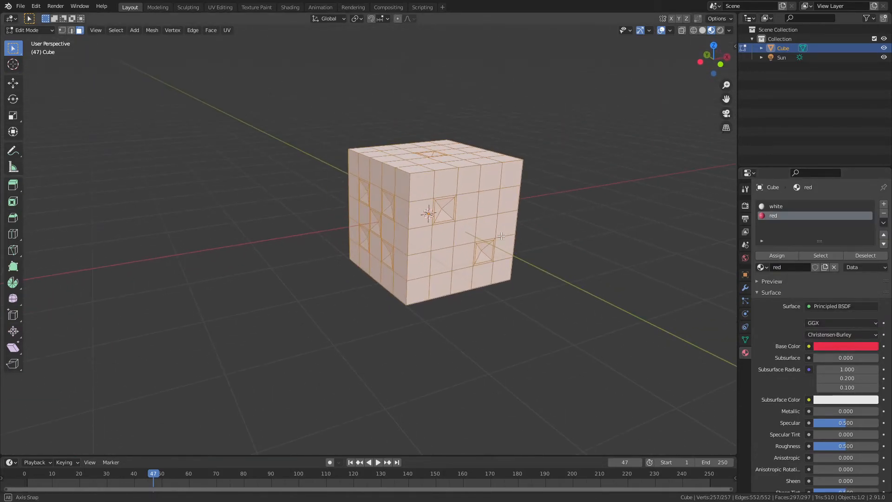
click(784, 256)
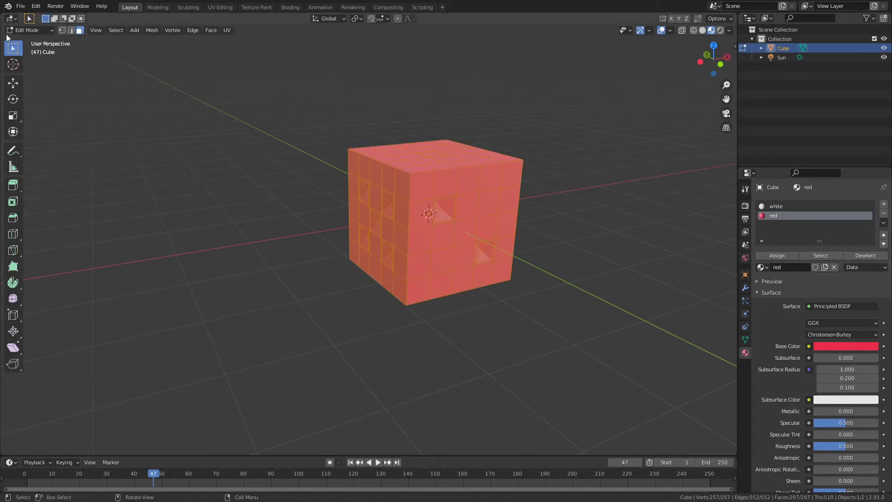
- Clear the selection and box-select the pip faces on the two-pip side
middle_drag(418, 261, 395, 264)
click(474, 281)
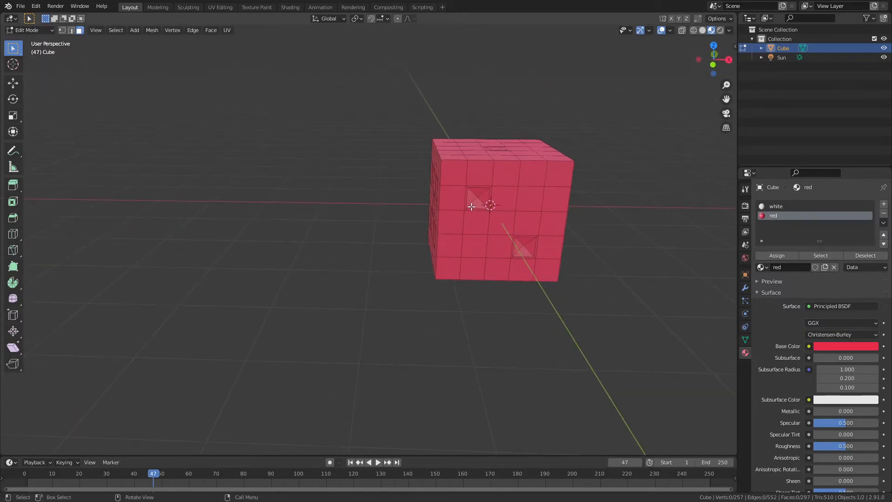
scroll(471, 207, up, 3)
drag(472, 186, 491, 200)
shift+drag(557, 266, 570, 280)
- Add the pip faces on the top and all five pips of the five-pip side to the selection
middle_drag(510, 169, 466, 267)
shift+drag(451, 177, 458, 175)
middle_drag(458, 176, 395, 234)
shift+drag(384, 233, 439, 288)
shift+drag(473, 232, 483, 242)
shift+drag(380, 314, 399, 338)
shift+drag(465, 313, 485, 332)
middle_drag(381, 350, 407, 274)
drag(421, 263, 422, 263)
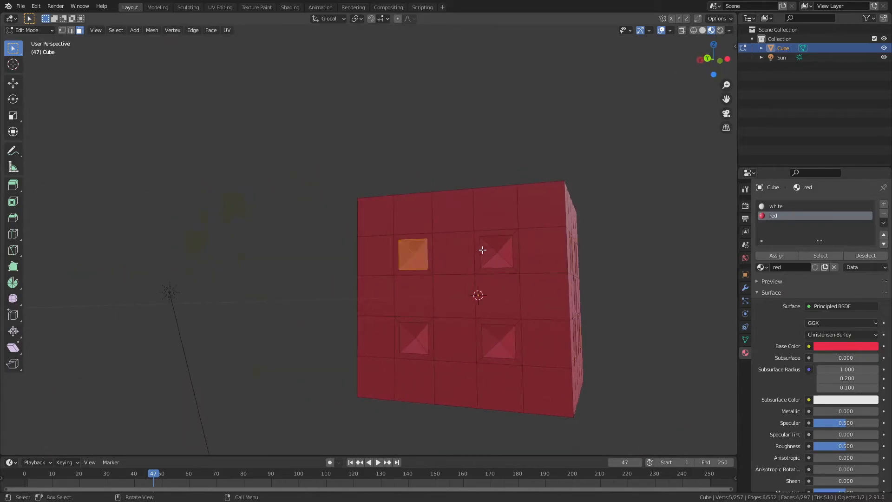
shift+drag(500, 259, 507, 261)
key(ctrl+z)
key(ctrl+z)
- Add the pip faces on the four-pip side and the three-pip side to the selection
shift+drag(408, 247, 420, 262)
shift+drag(419, 343, 419, 344)
shift+drag(484, 328, 501, 347)
middle_drag(451, 348, 279, 294)
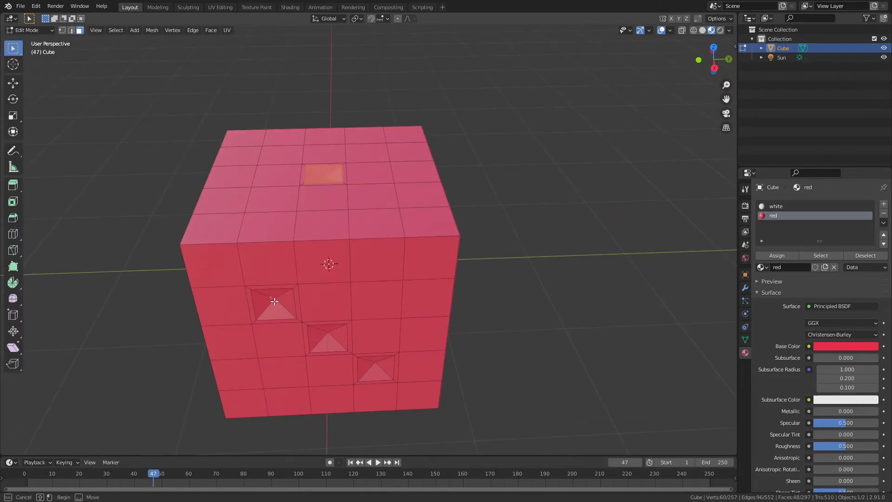
shift+drag(272, 300, 284, 310)
shift+drag(325, 330, 384, 377)
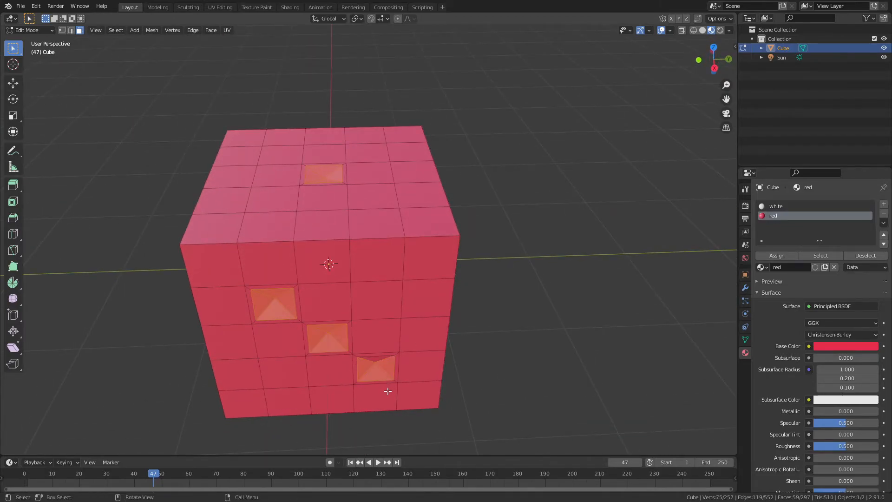
- Add the faces of all six pips on the cube's underside to the selection
middle_drag(385, 369, 334, 243)
shift+drag(325, 240, 357, 339)
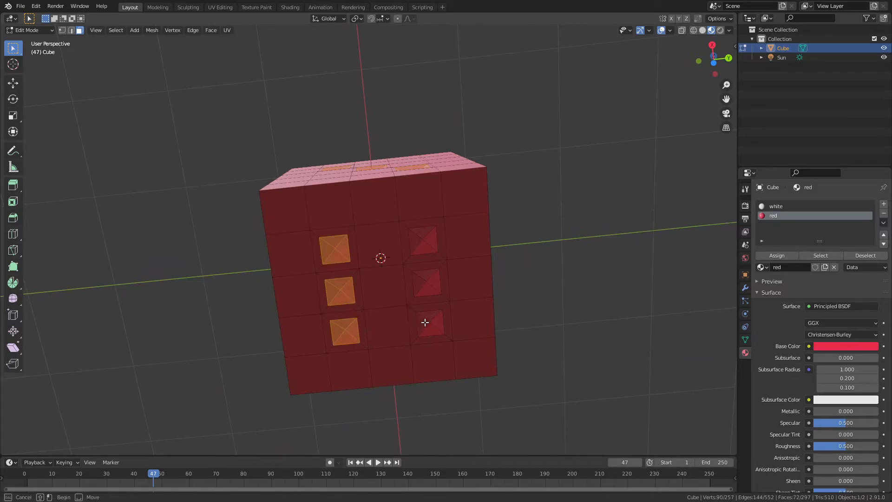
shift+drag(422, 314, 439, 333)
shift+drag(419, 271, 439, 294)
shift+drag(421, 237, 434, 250)
- Assign the white material to the selected pip faces
middle_drag(368, 257, 279, 365)
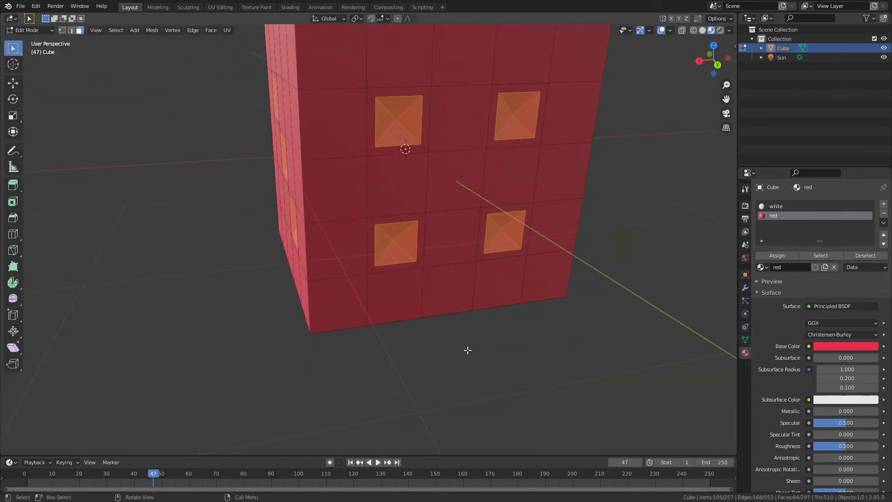
click(780, 207)
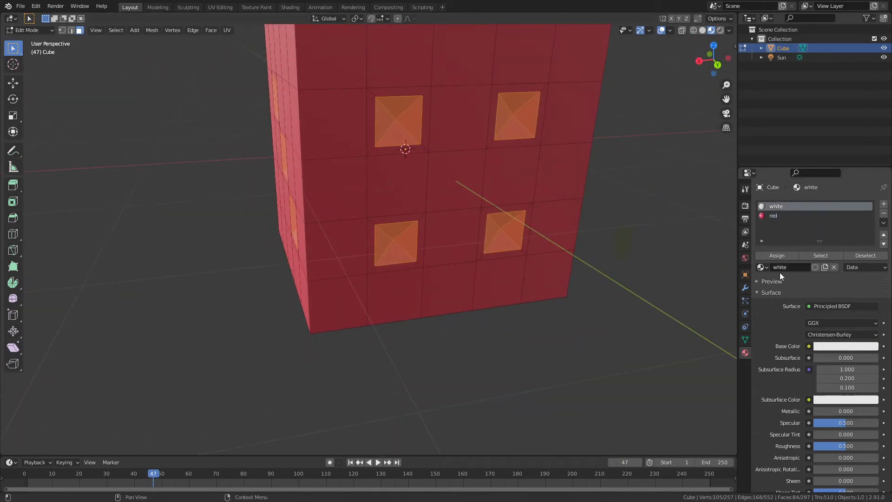
click(779, 257)
scroll(472, 272, down, 5)
middle_drag(468, 271, 492, 355)
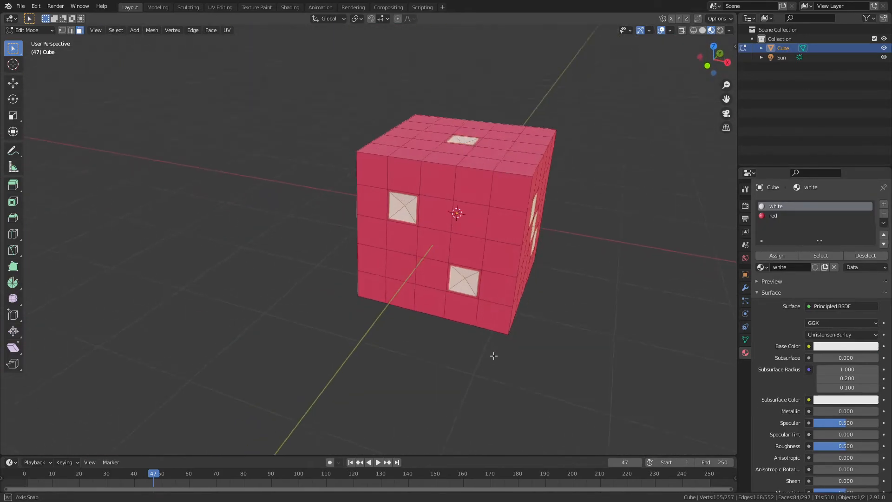
- Switch to edge selection and select the five edge segments along the top edge of the two-pip side
scroll(521, 282, up, 5)
scroll(521, 283, down, 5)
middle_drag(517, 261, 420, 257)
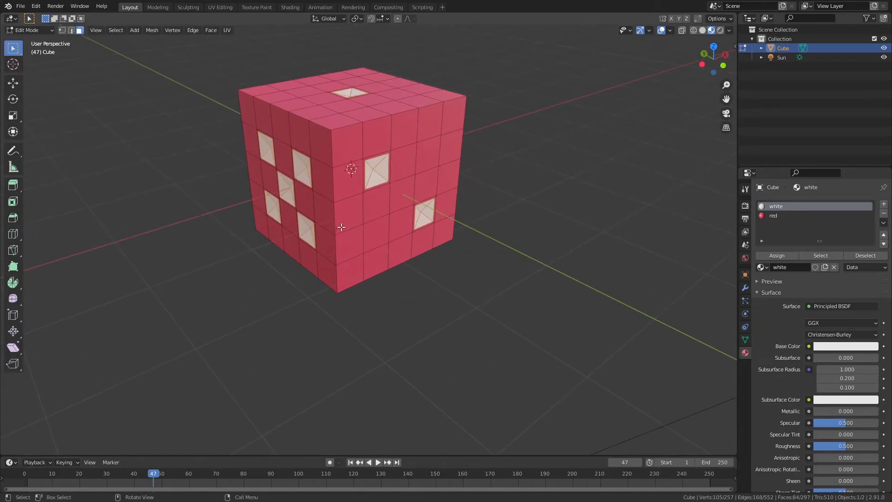
drag(319, 127, 351, 141)
middle_drag(364, 180, 384, 183)
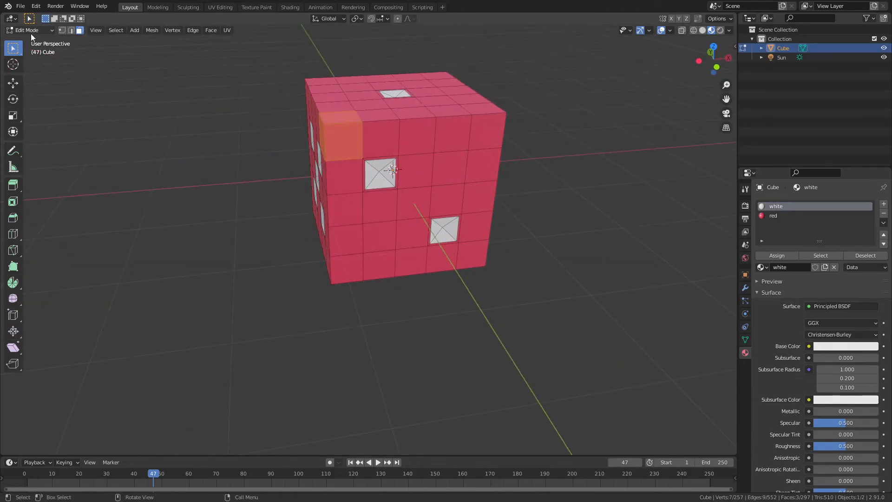
click(71, 30)
click(331, 125)
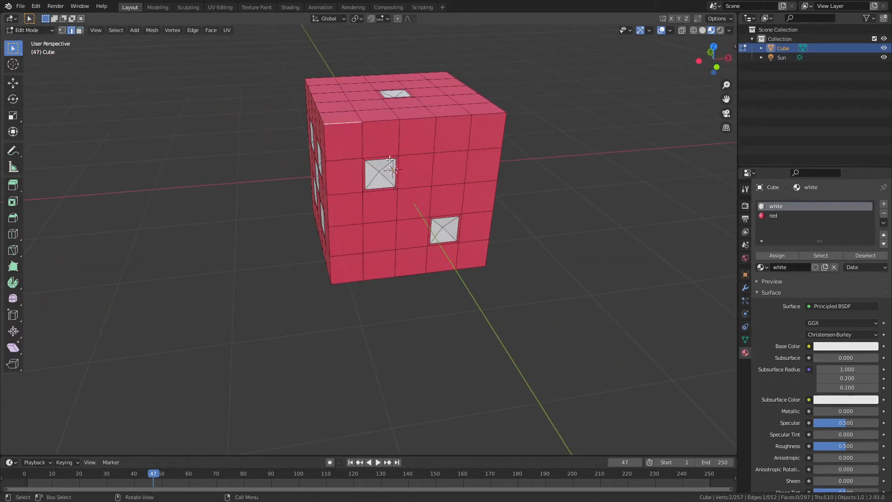
scroll(329, 142, up, 2)
shift+middle_drag(361, 135, 351, 204)
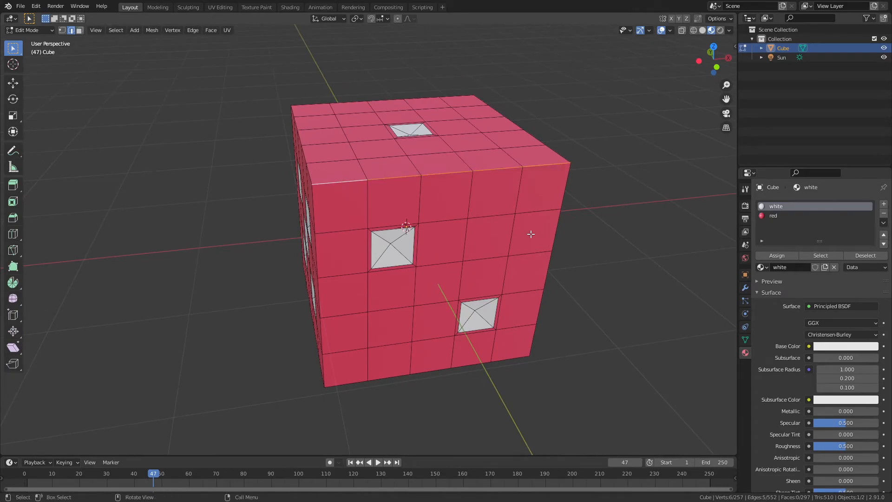
middle_drag(355, 182, 304, 183)
middle_drag(376, 199, 322, 186)
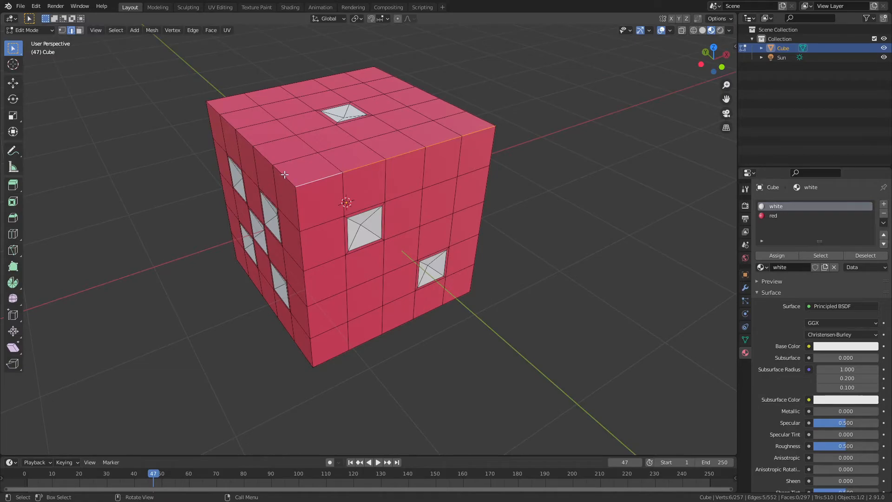
- Start the Shortcut VUr key display for the viewport
click(733, 46)
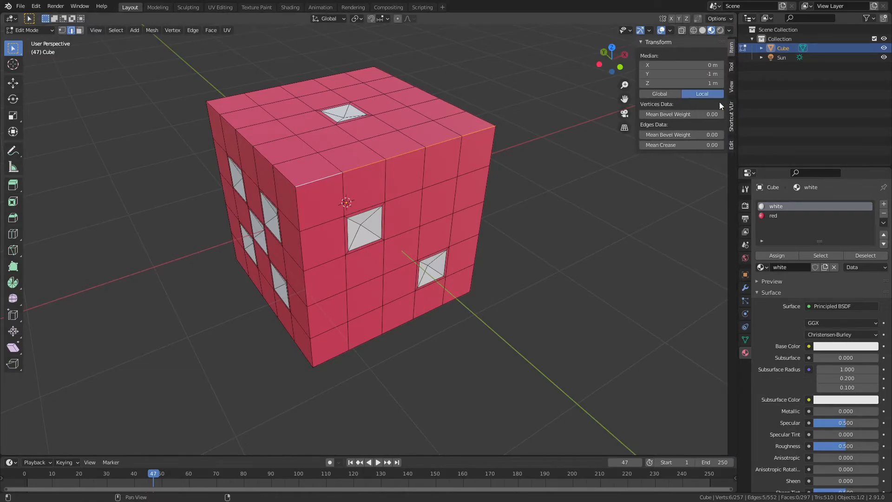
click(731, 125)
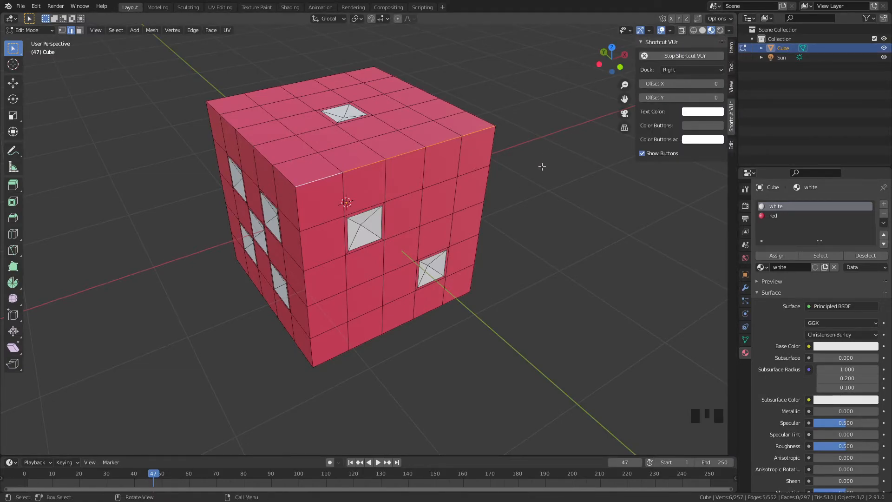
key(n)
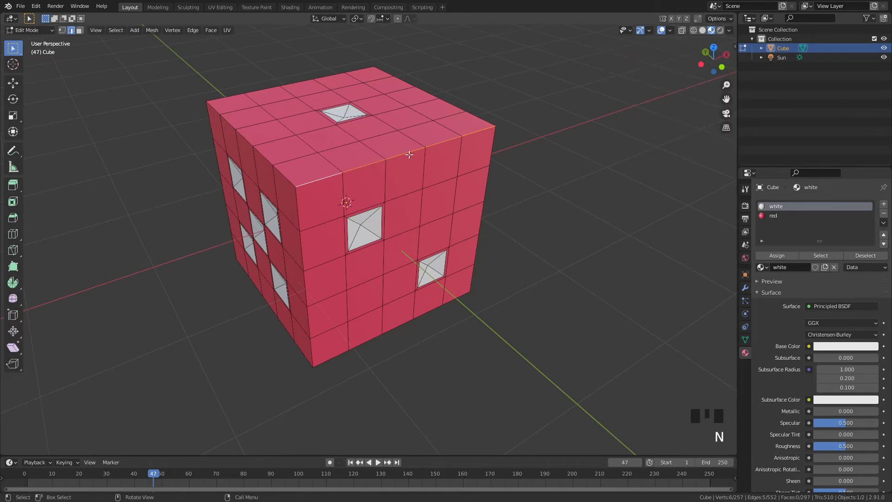
- Add the edge loops along the other three top edges of the die to the selection
alt+shift+click(286, 178)
middle_drag(286, 179, 442, 196)
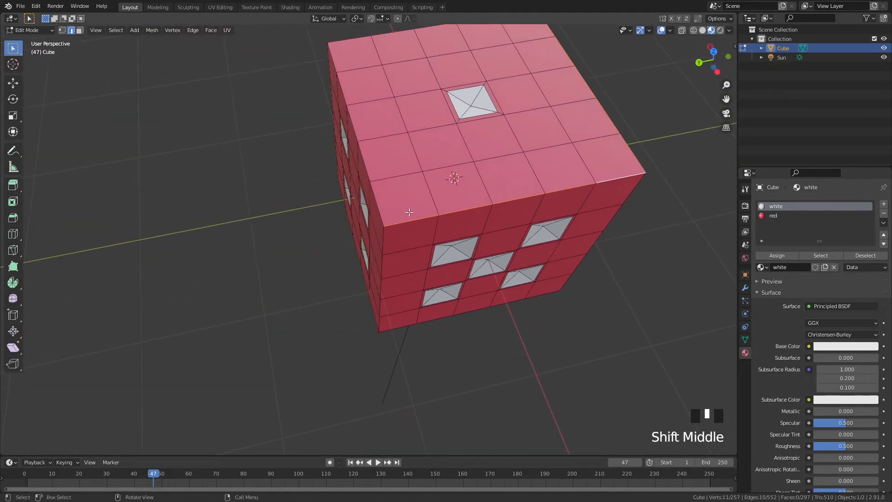
alt+shift+click(375, 194)
shift+middle_drag(422, 82, 343, 165)
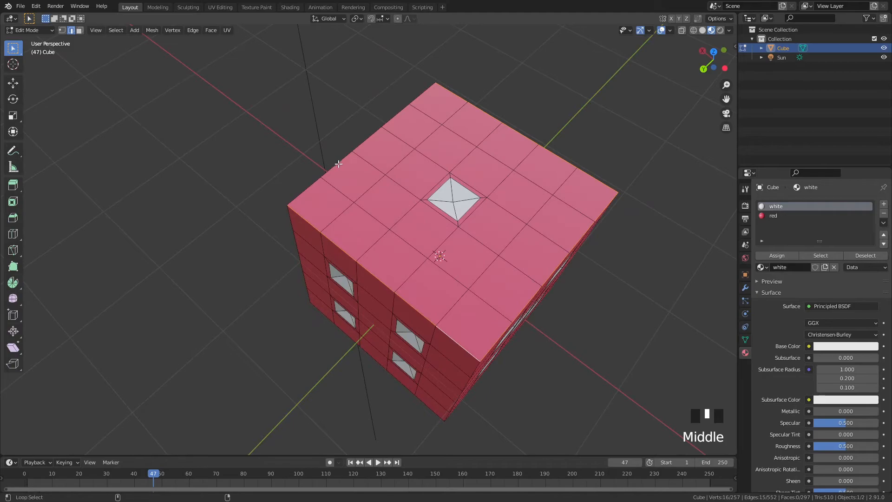
alt+shift+click(339, 164)
- Try to bevel the four selected top edges of the die by about 0.057 m
middle_drag(384, 258, 462, 275)
scroll(465, 295, down, 3)
shift+middle_drag(477, 360, 431, 300)
scroll(486, 298, up, 5)
scroll(481, 293, down, 5)
scroll(409, 276, up, 2)
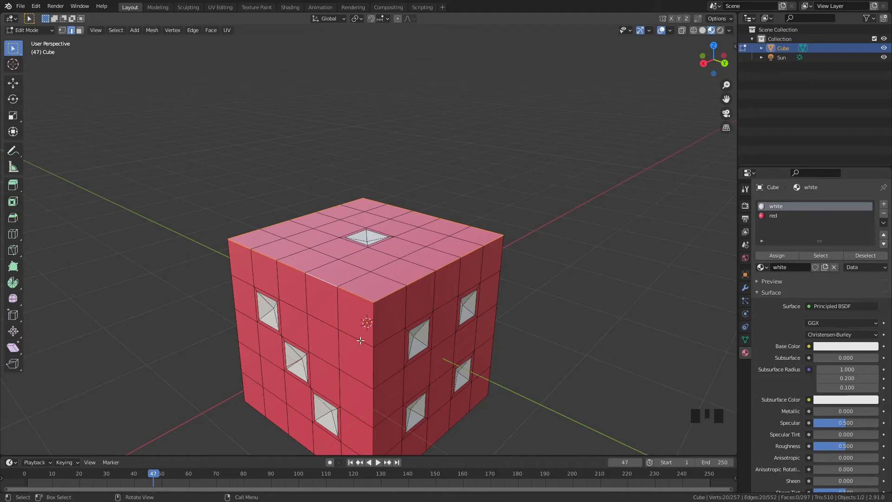
shift+middle_drag(362, 358, 380, 255)
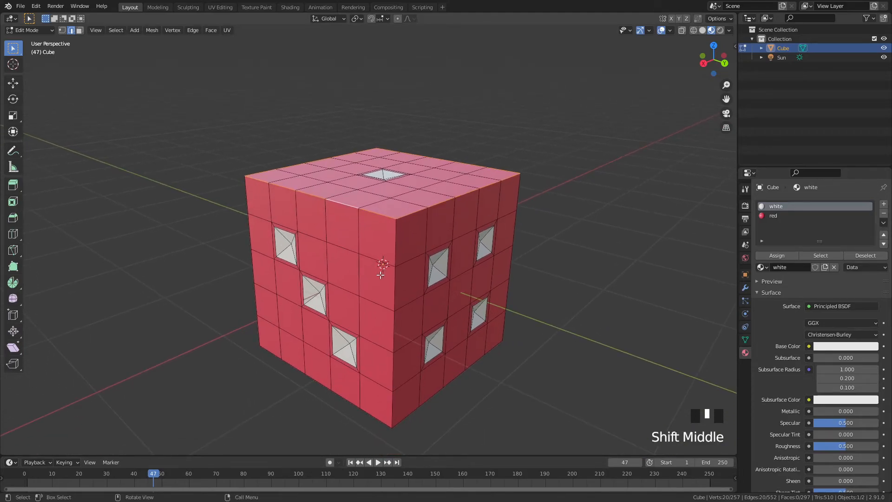
key(ctrl+b)
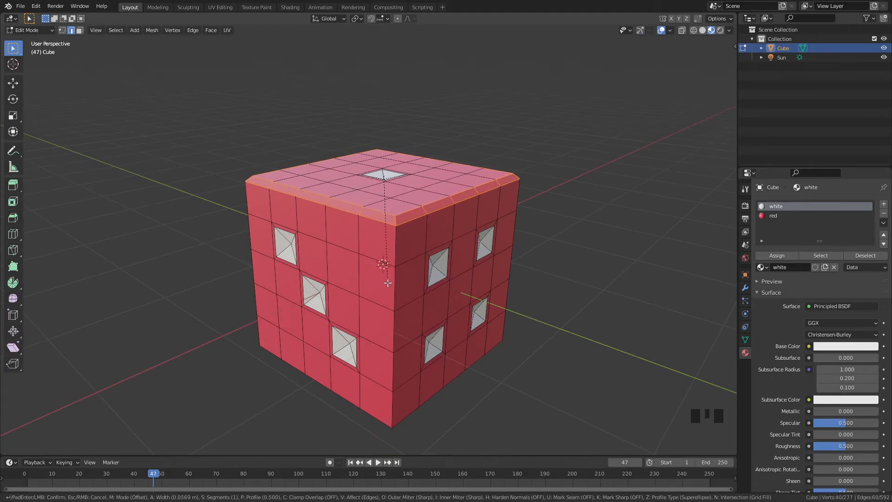
key(Escape)
- Try beveling only the three edge segments meeting at one top corner by 0.056 m, and undo it to restore the top-edge selection
click(404, 226)
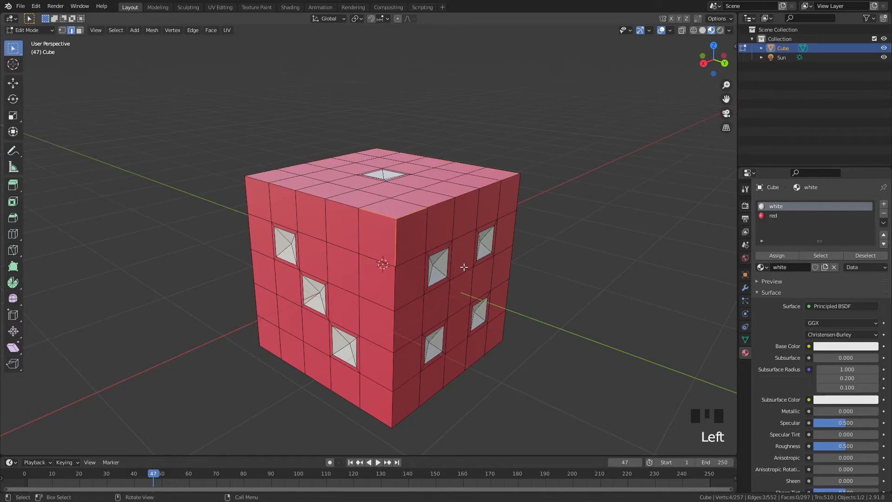
key(ctrl+b)
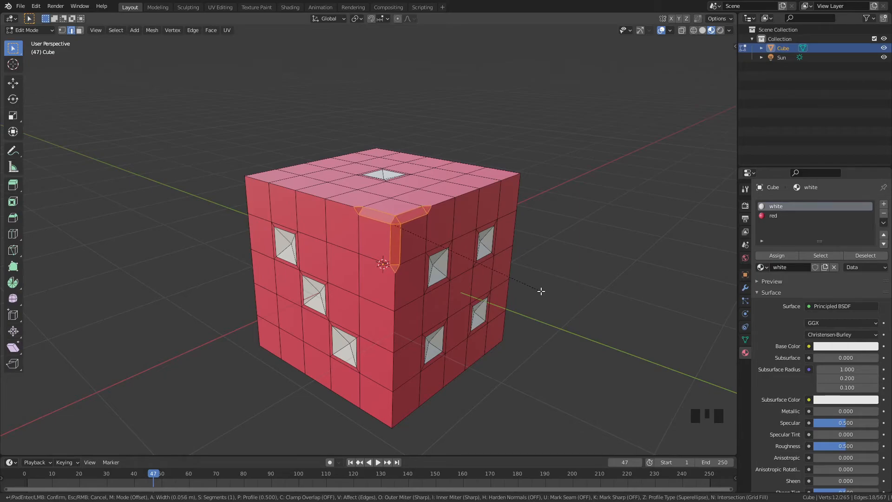
click(541, 290)
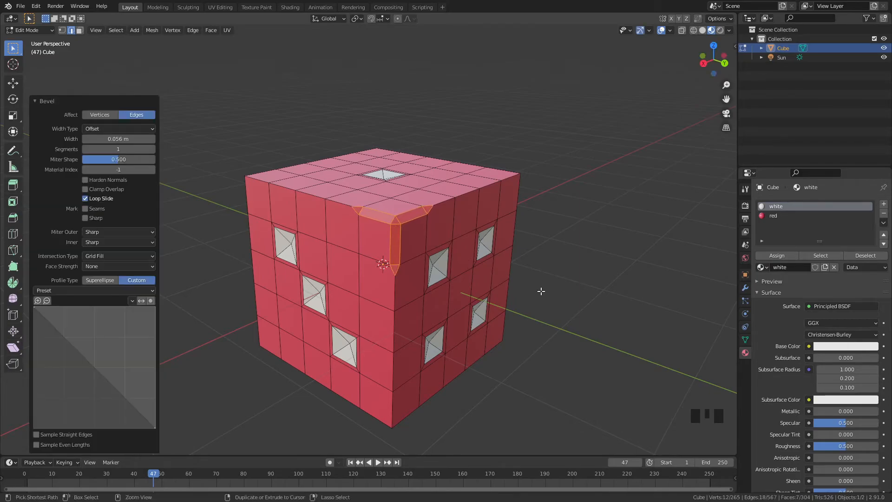
key(ctrl+z)
key(ctrl+z)
- Add the edges around the underside of the die to the selected top edges
middle_drag(497, 313, 445, 335)
shift+click(234, 345)
shift+click(265, 360)
middle_drag(321, 386, 377, 371)
alt+shift+click(307, 345)
alt+shift+click(366, 345)
mouse_move(253, 342)
middle_down()
mouse_move(313, 358)
mouse_move(225, 315)
mouse_move(249, 335)
middle_up()
scroll(167, 347, down, 4)
shift+middle_drag(168, 348, 205, 280)
alt+shift+click(200, 355)
alt+shift+click(204, 280)
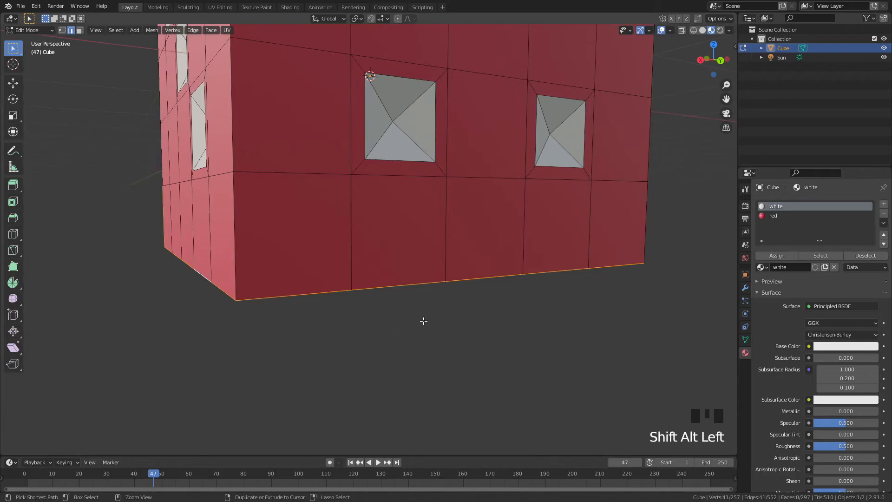
- Bevel the selected top and bottom edges of the die with a width of about 0.06 m and one segment
key(ctrl+b)
click(428, 336)
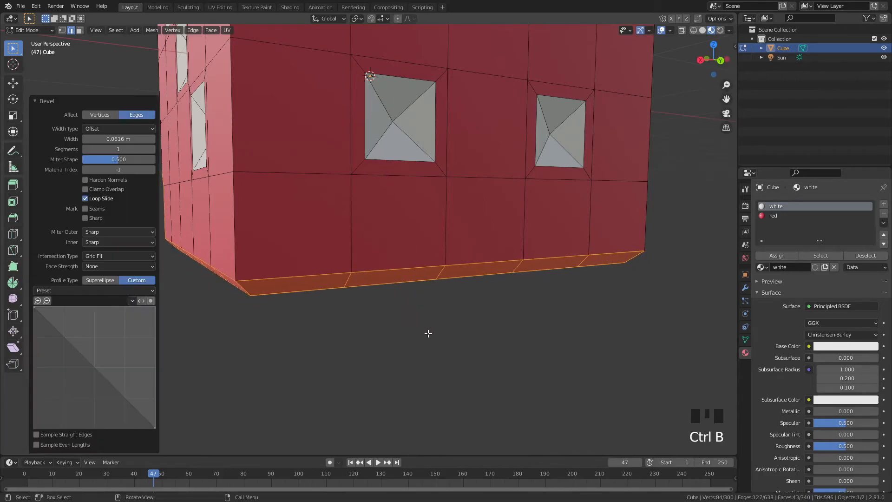
scroll(428, 333, down, 5)
shift+middle_drag(428, 333, 519, 257)
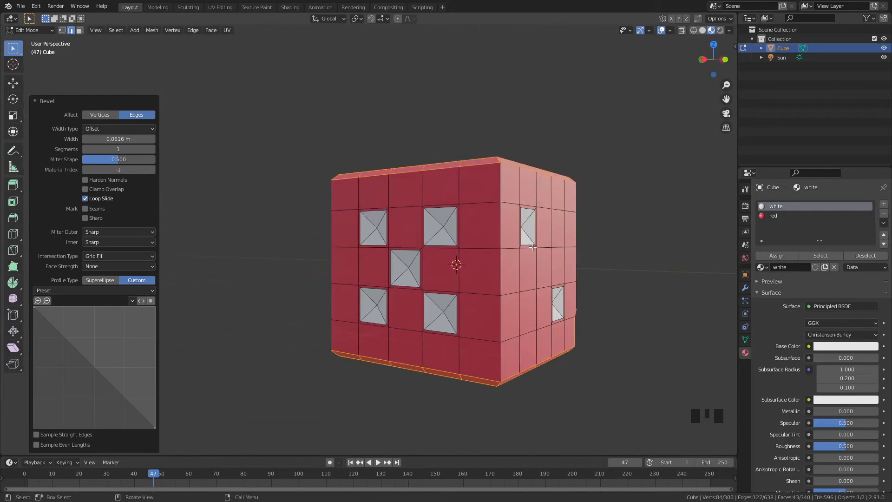
- Try beveling the vertical edge between the five-pip and two-pip sides by about 0.137 m with 8 segments, and undo the bevel
drag(498, 171, 507, 370)
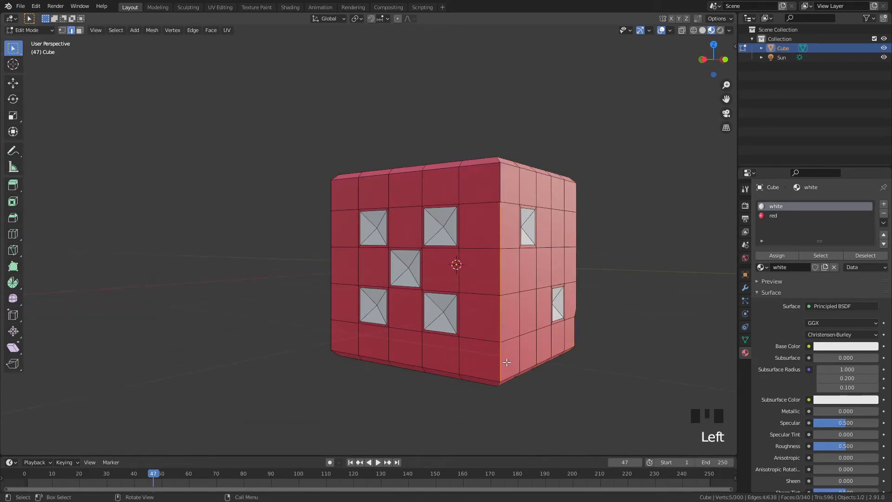
scroll(504, 210, up, 3)
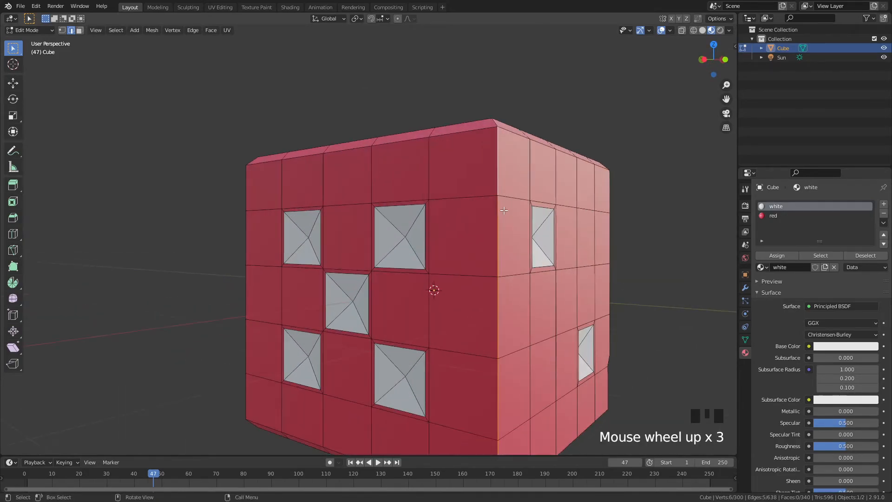
key(ctrl+b)
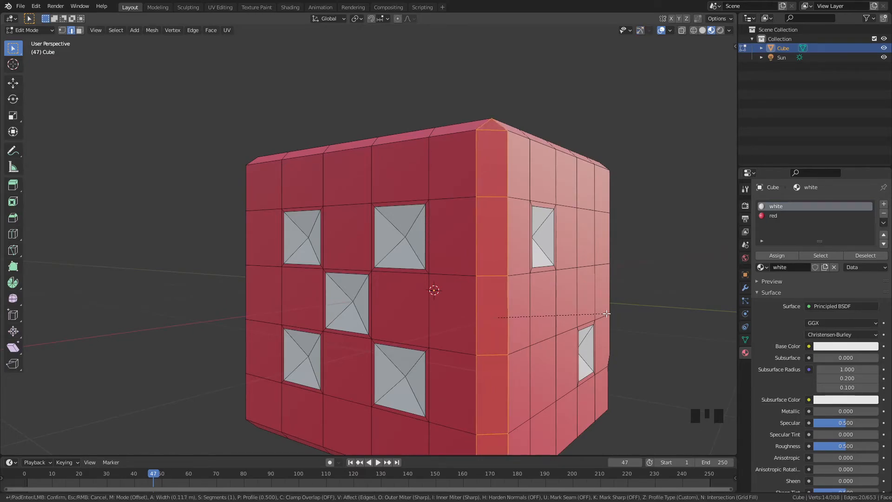
scroll(610, 314, up, 6)
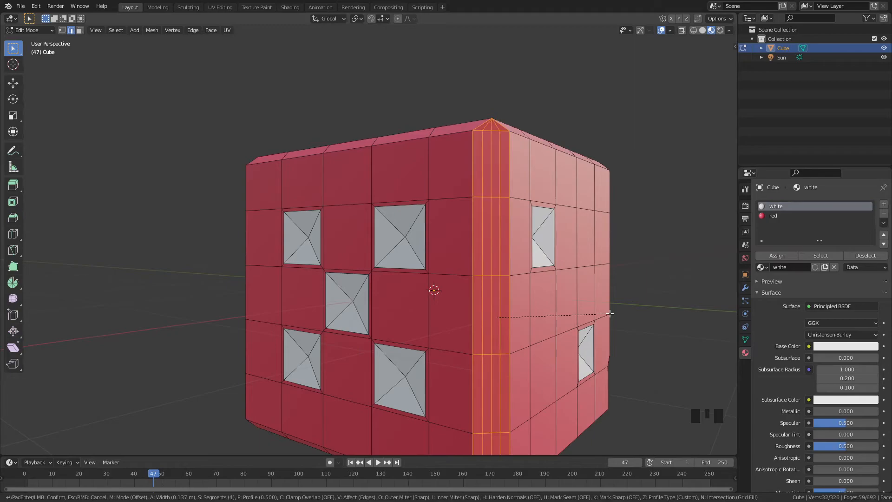
click(610, 314)
middle_drag(610, 314, 630, 342)
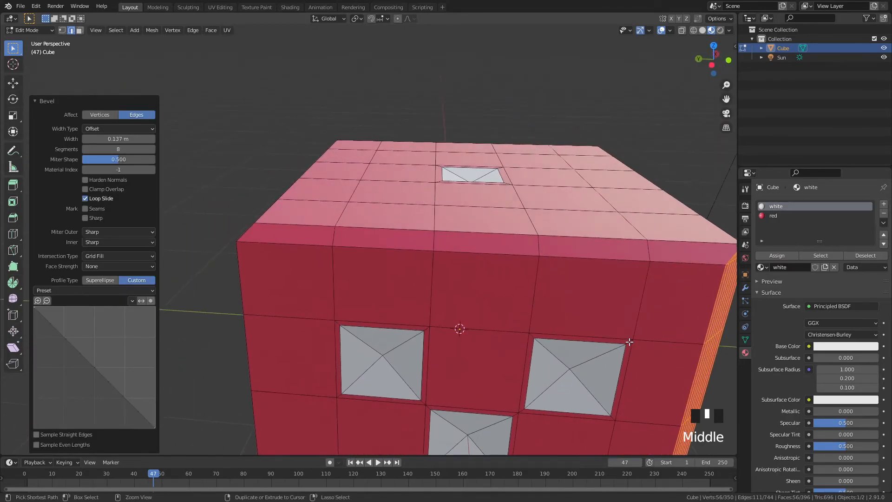
key(ctrl+z)
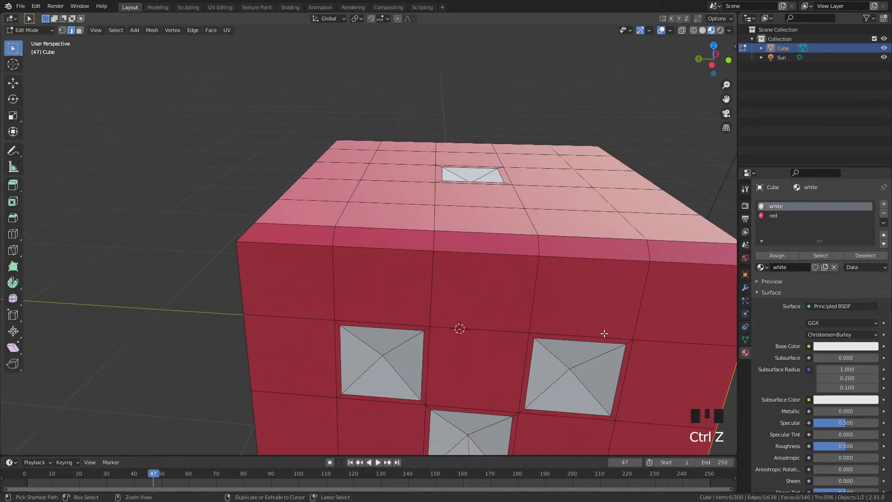
- Return to Object Mode, move the die along the global X axis clear of the world origin, and deselect it
scroll(401, 263, down, 2)
middle_drag(401, 263, 415, 282)
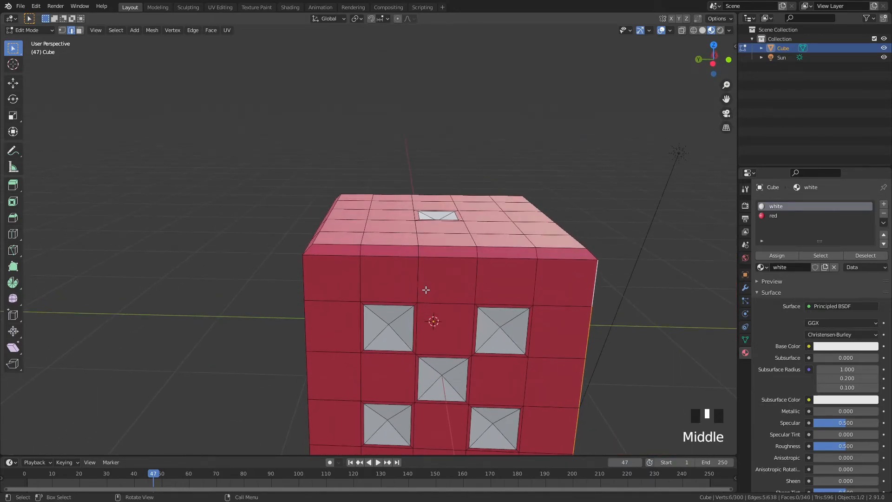
scroll(390, 317, down, 3)
middle_drag(390, 317, 397, 291)
key(Tab)
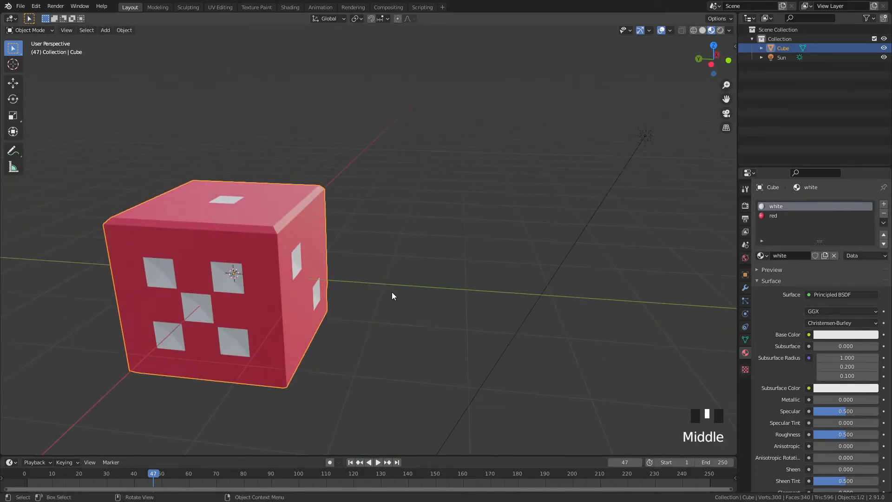
key(g)
key(x)
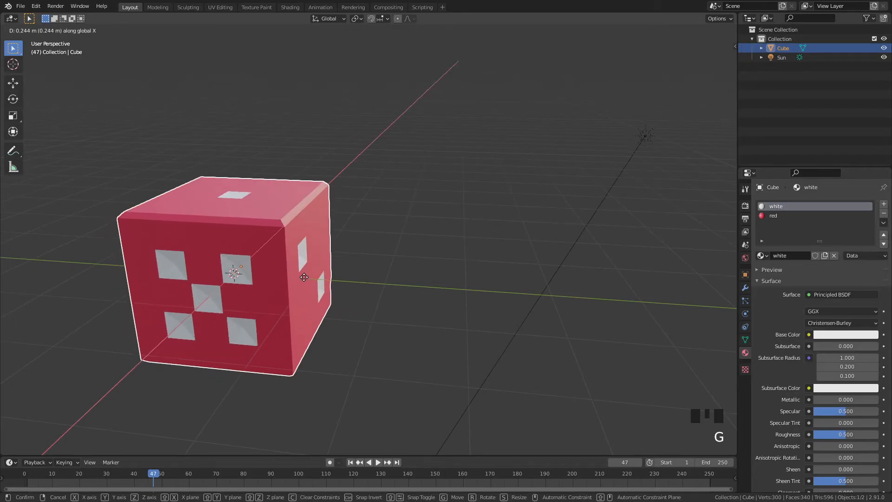
click(399, 176)
click(242, 371)
- Add a new 2 m cube at the world origin
key(shift+a)
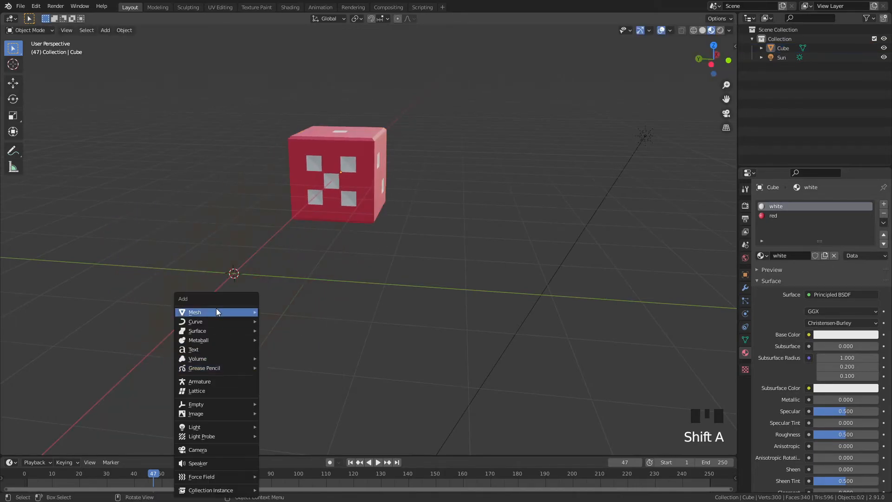
mouse_move(250, 307)
click(279, 320)
middle_drag(251, 311, 211, 291)
- Switch the new cube to Edit Mode and bevel all its edges with 4 segments
key(ctrl+b)
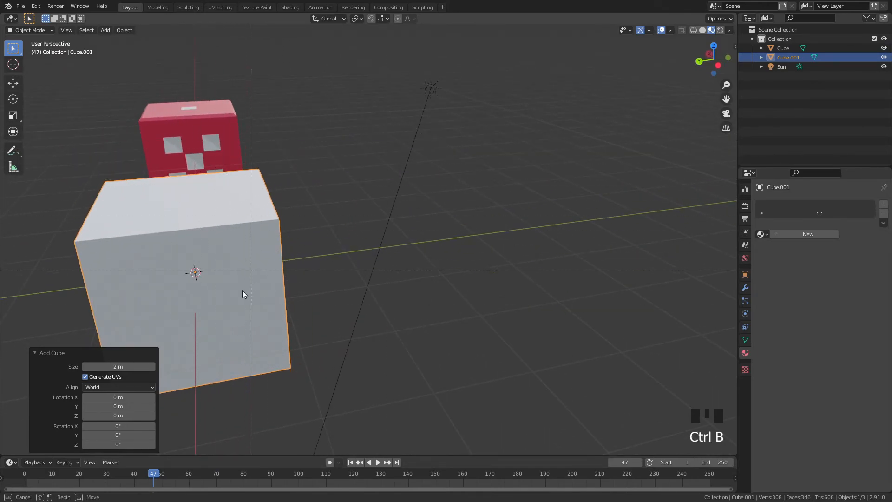
key(Escape)
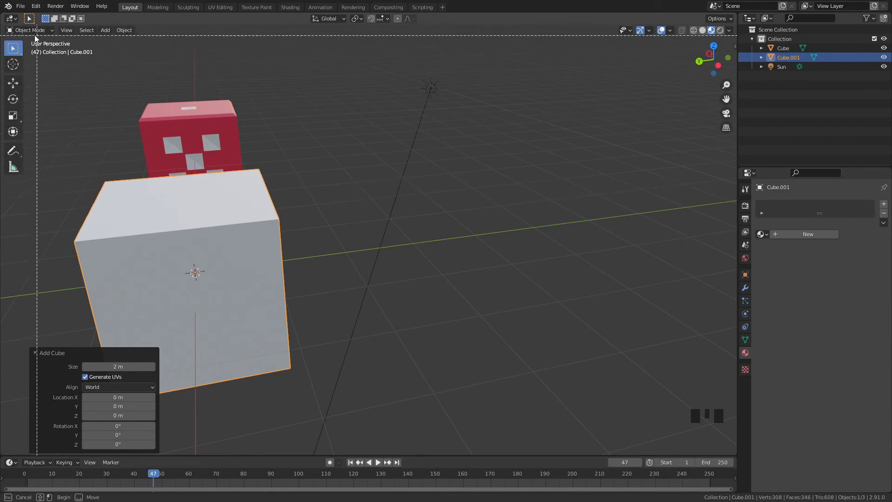
click(29, 30)
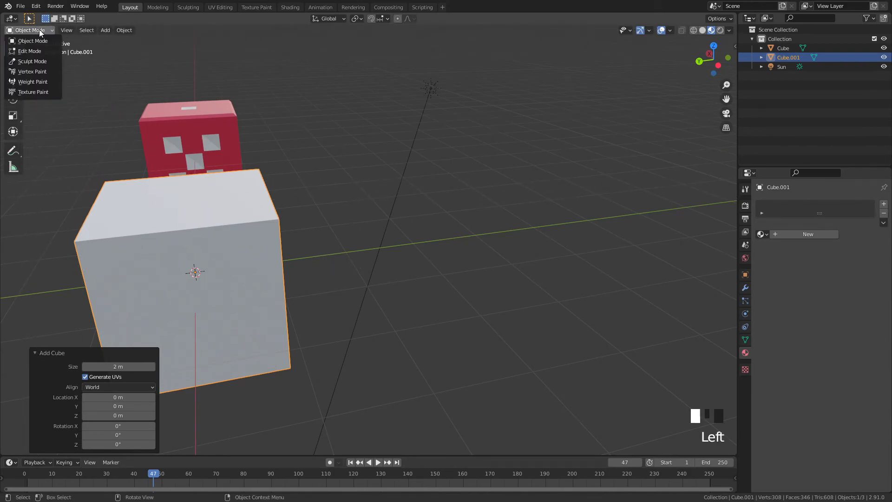
click(28, 50)
key(ctrl+b)
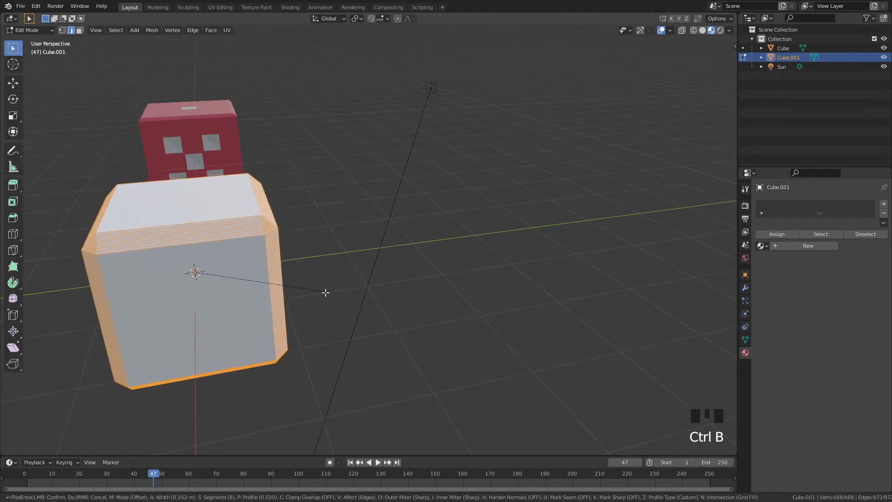
scroll(324, 286, down, 3)
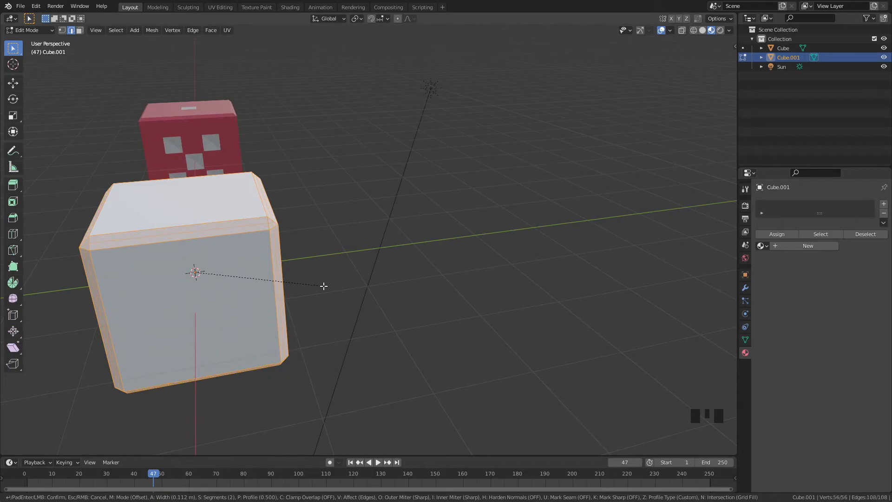
scroll(324, 286, down, 1)
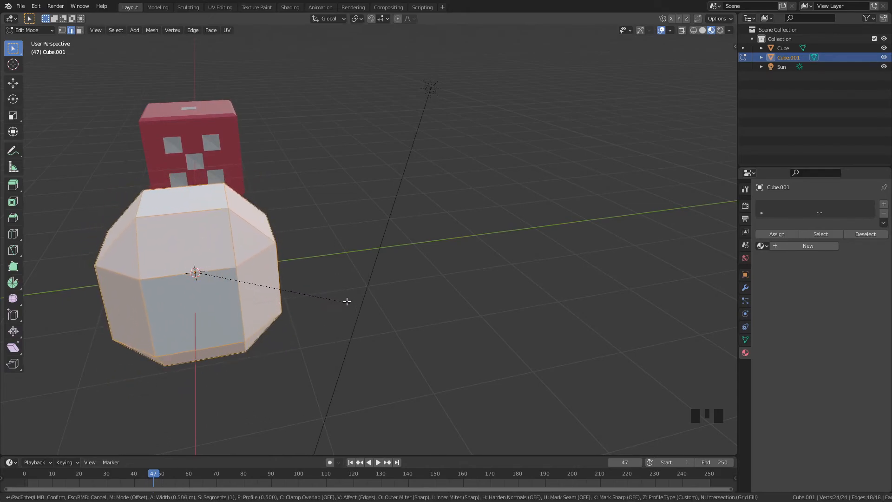
scroll(319, 289, up, 1)
scroll(319, 289, up, 1)
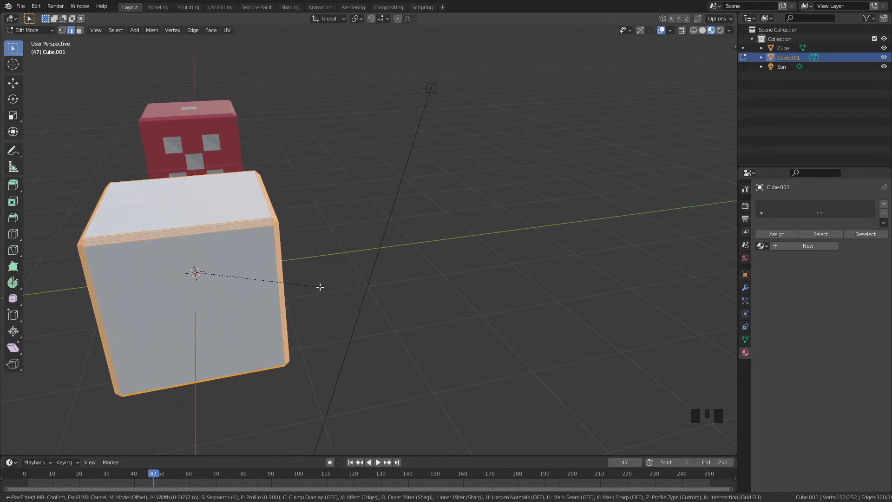
scroll(320, 287, down, 1)
scroll(322, 288, up, 2)
click(322, 288)
- Return the beveled cube to Object Mode and apply smooth shading to it
shift+middle_drag(298, 285, 506, 280)
click(519, 273)
key(Tab)
right_click(445, 238)
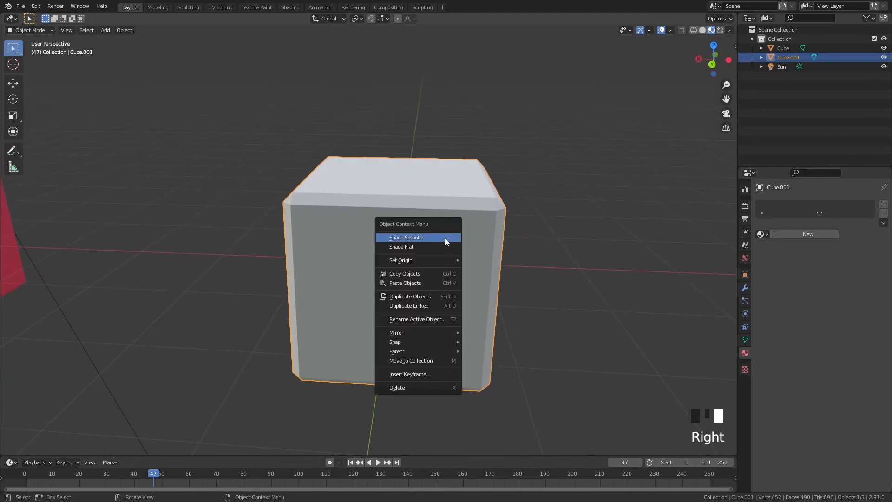
click(443, 237)
mouse_move(451, 244)
middle_down()
mouse_move(478, 216)
mouse_move(514, 224)
mouse_move(480, 241)
mouse_move(400, 175)
middle_up()
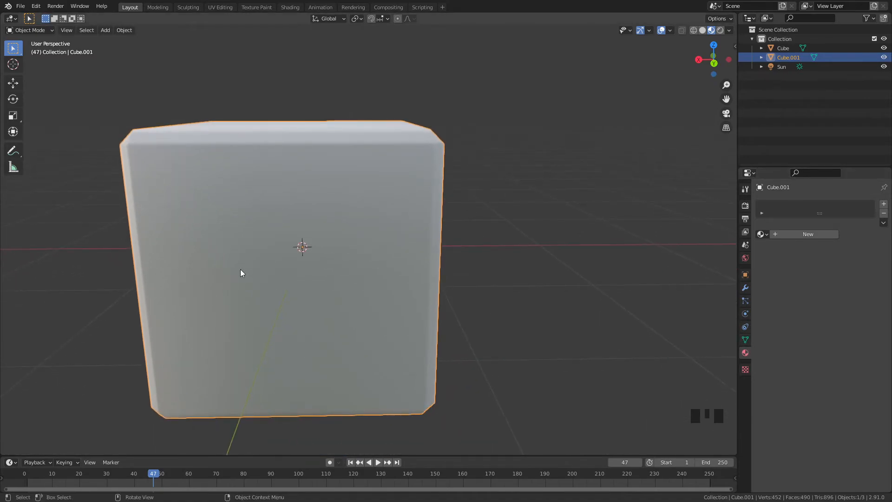
- Enable Auto Smooth for the beveled cube's normals
click(745, 340)
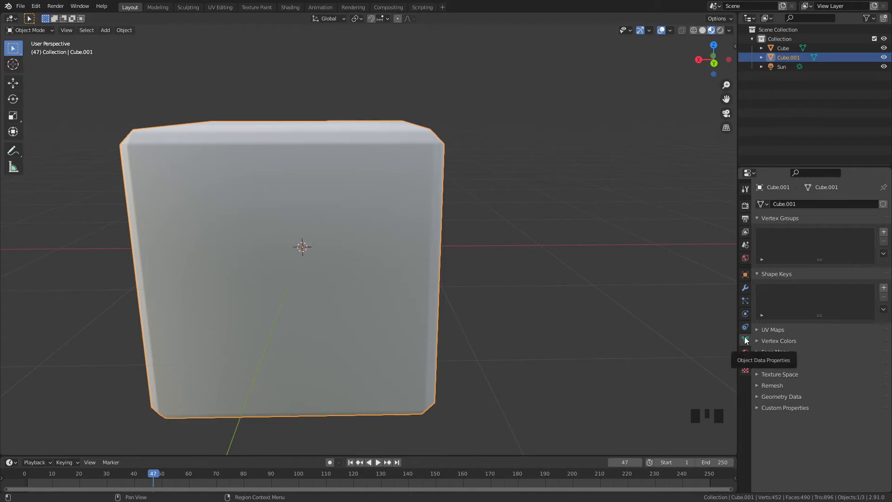
click(757, 364)
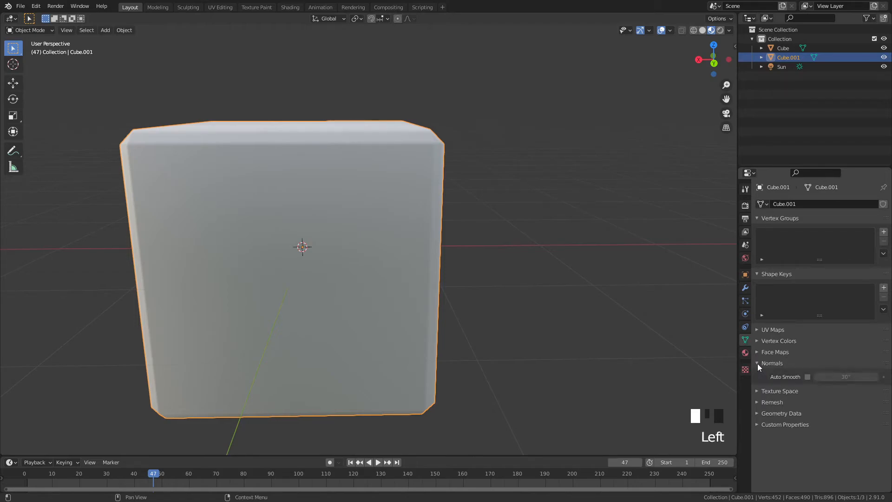
click(807, 376)
mouse_move(418, 236)
middle_down()
mouse_move(420, 244)
mouse_move(454, 245)
mouse_move(404, 201)
mouse_move(399, 181)
middle_up()
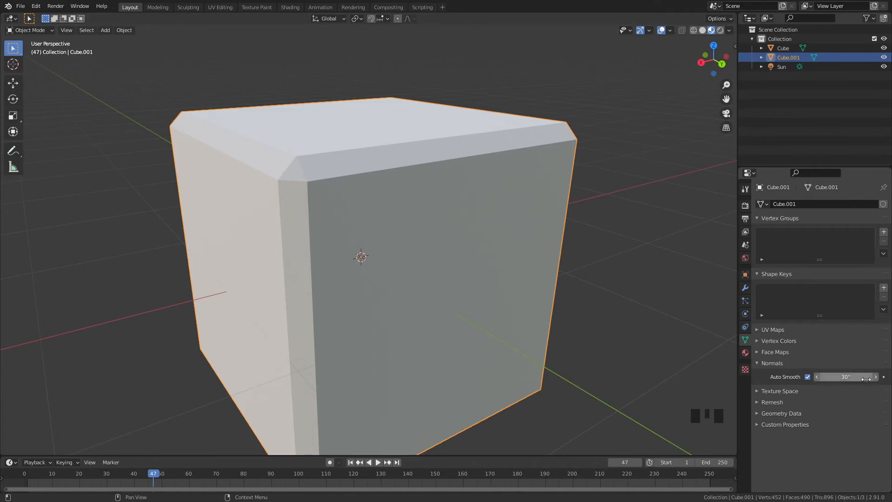
middle_drag(451, 275, 604, 300)
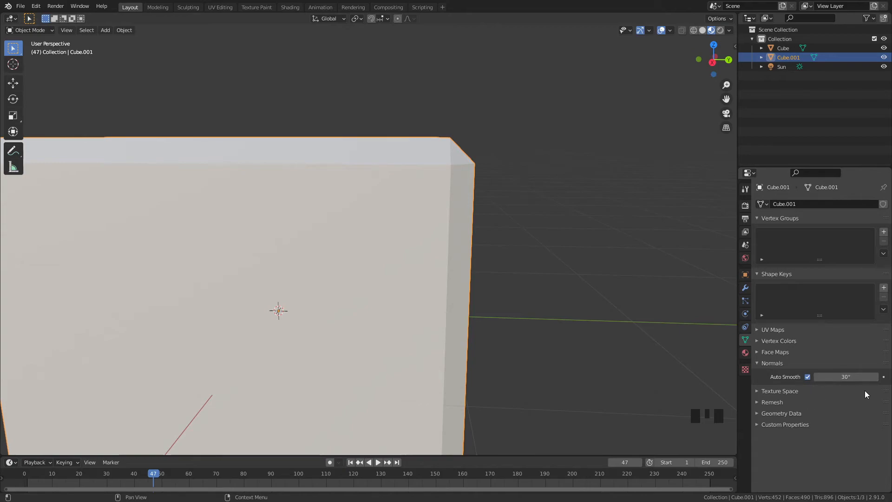
- Examine the shading of the cube's beveled edges and corners up close from several angles
scroll(438, 289, down, 3)
shift+middle_drag(438, 291, 389, 295)
scroll(411, 280, up, 6)
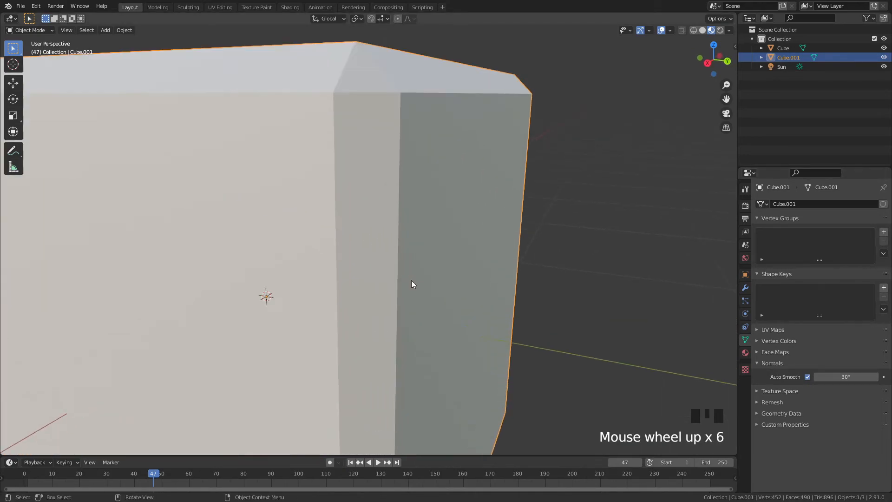
click(378, 255)
drag(378, 256, 414, 297)
drag(399, 225, 420, 276)
drag(376, 215, 428, 297)
middle_drag(429, 298, 397, 277)
drag(388, 213, 408, 251)
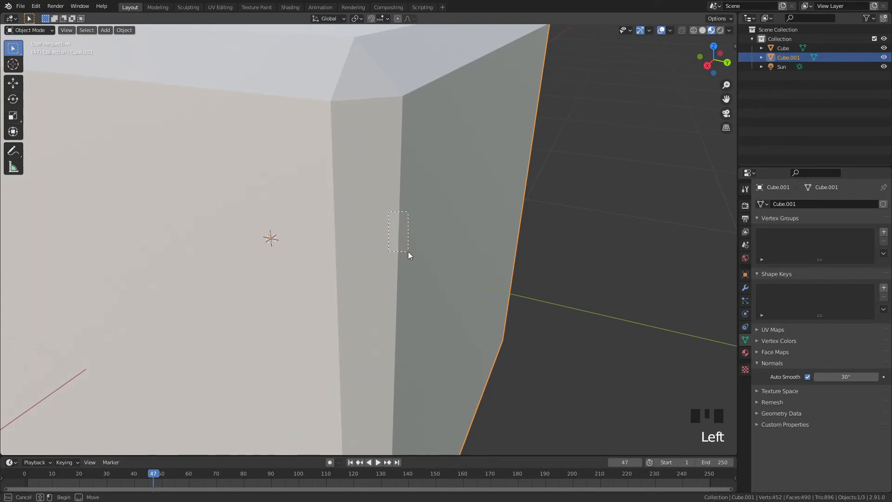
drag(408, 252, 393, 254)
middle_drag(393, 255, 386, 279)
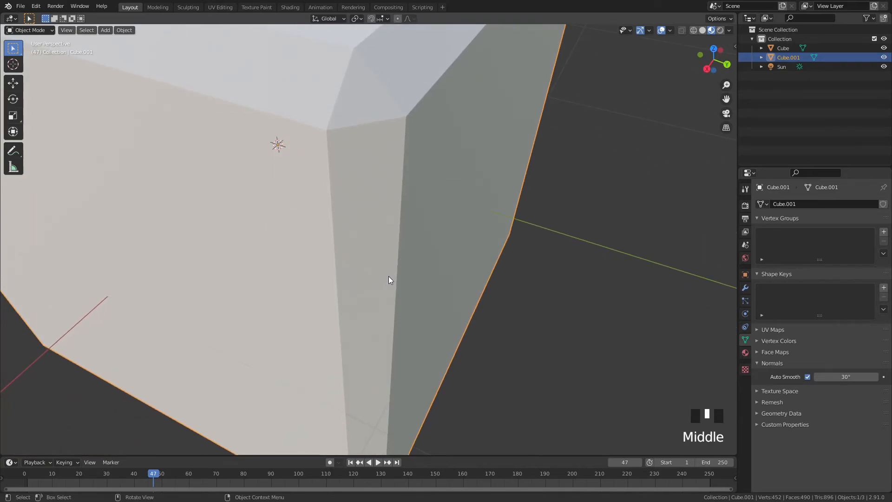
scroll(402, 271, down, 6)
middle_drag(395, 279, 446, 243)
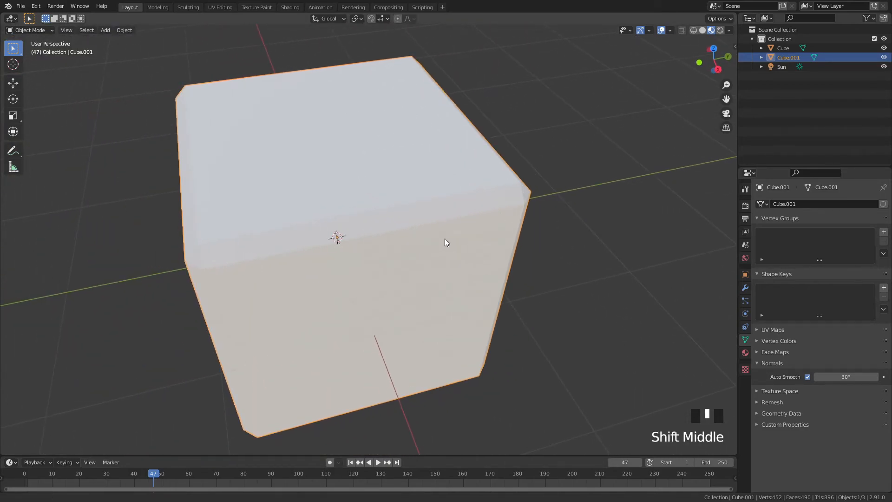
- Move the beveled cube about -3.39 m along the global X axis, clear of the world origin
click(745, 288)
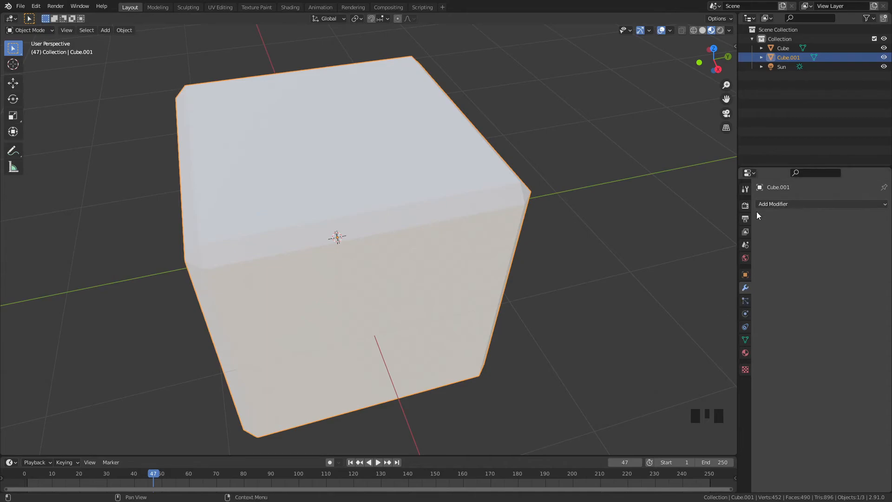
middle_drag(424, 256, 405, 241)
shift+scroll(431, 250, down, 2)
click(438, 249)
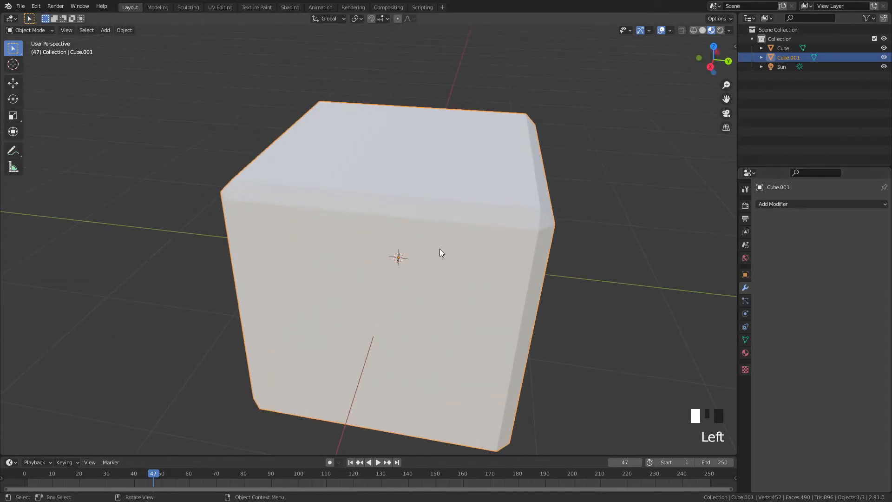
key(g)
key(x)
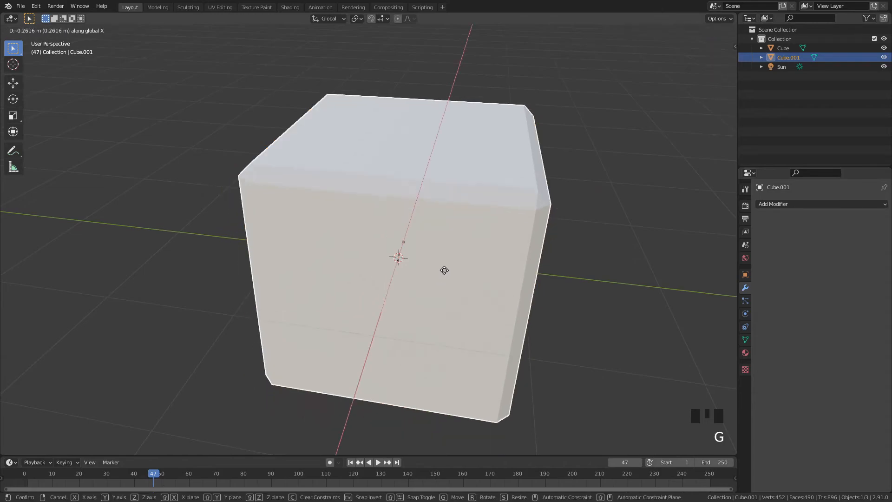
click(486, 168)
- Add another 2 m cube at the world origin and keep it selected
key(shift+a)
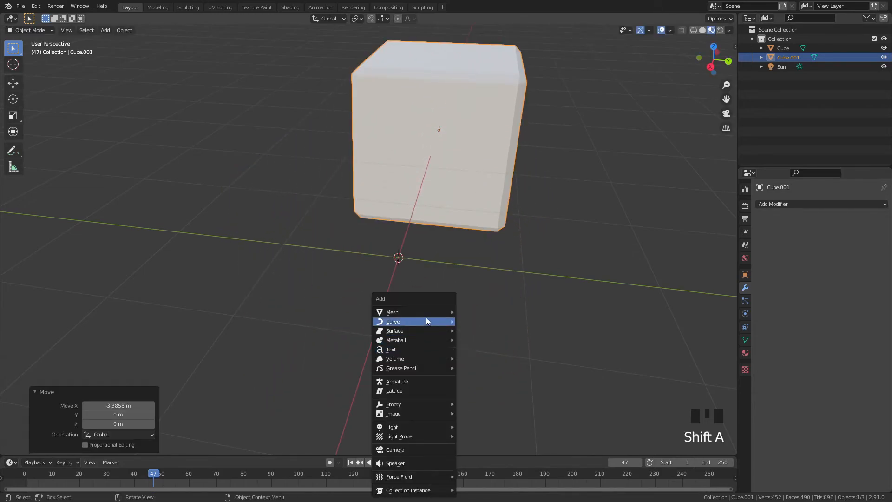
mouse_move(428, 313)
click(479, 321)
scroll(465, 272, down, 2)
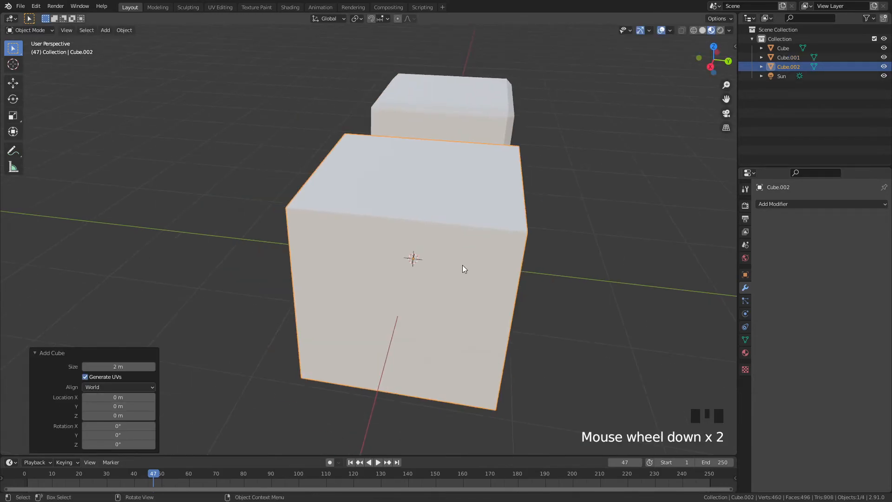
click(503, 236)
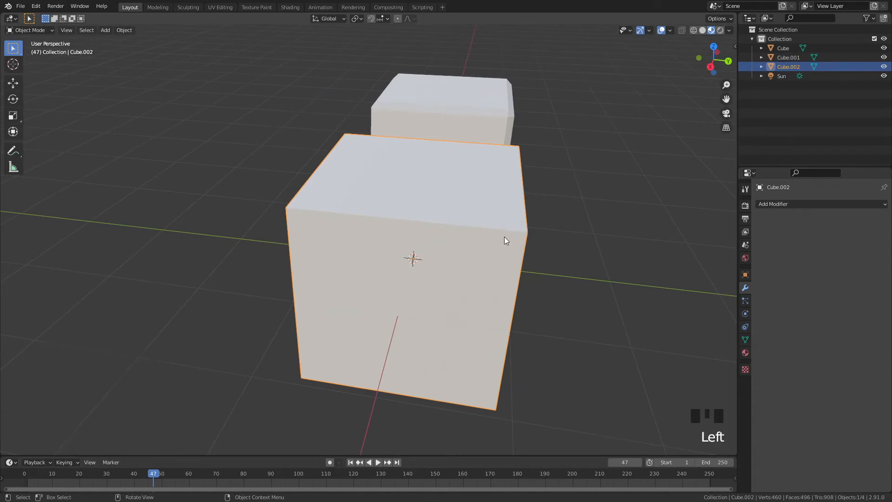
- Bevel the three edges meeting at the newest cube's front upper corner by about 0.113 m with 11 segments
key(Tab)
click(548, 268)
middle_drag(556, 271, 531, 265)
shift+click(516, 227)
shift+click(516, 227)
drag(504, 205, 536, 243)
middle_drag(597, 216, 548, 241)
drag(503, 185, 564, 280)
middle_drag(548, 285, 605, 266)
key(Tab)
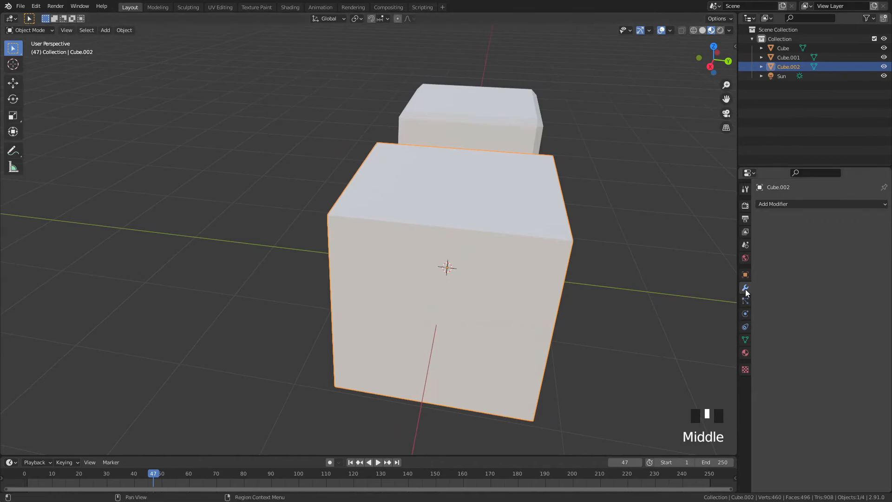
key(Tab)
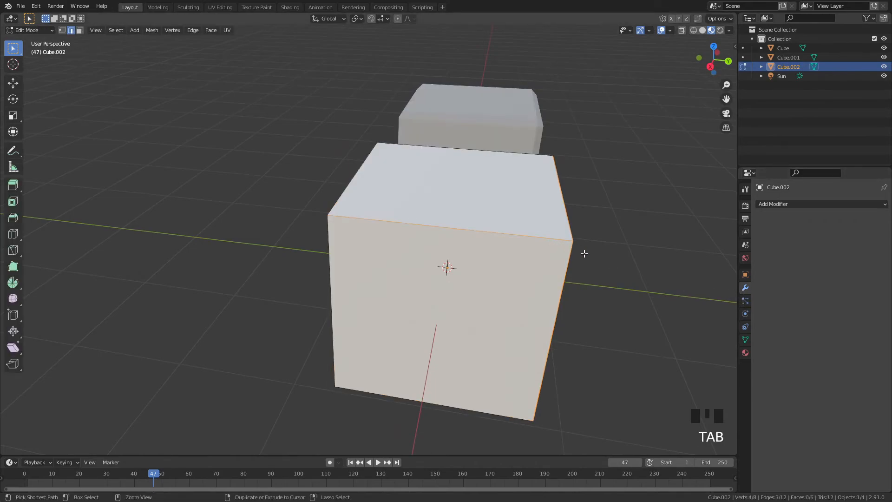
key(ctrl+b)
scroll(618, 257, up, 7)
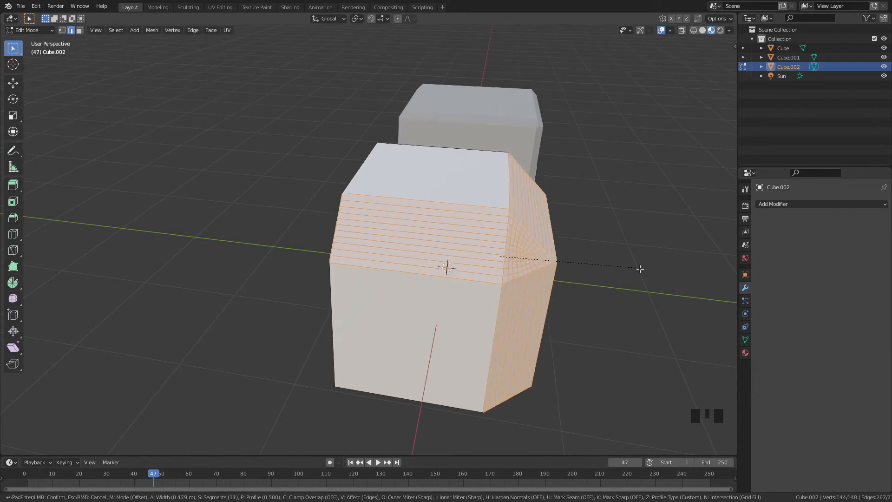
click(600, 251)
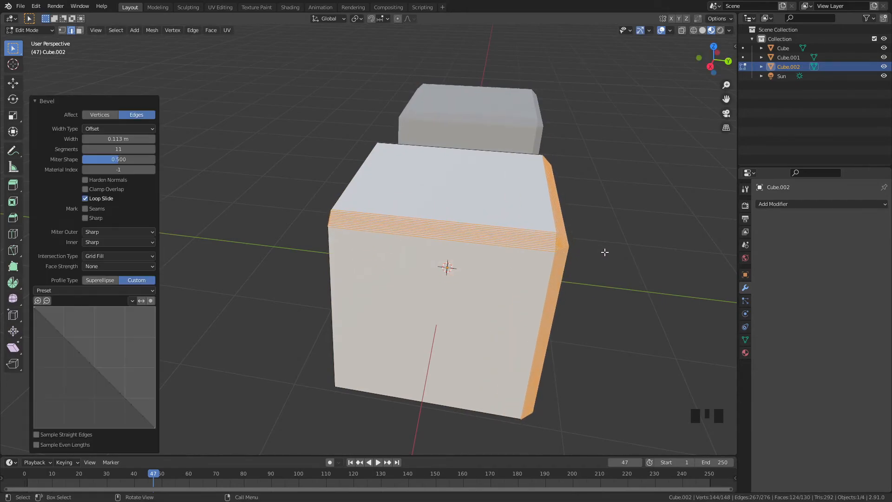
- Select the three edges meeting at the cube's opposite, unbeveled bottom corner and return to Object Mode
middle_drag(612, 249, 639, 245)
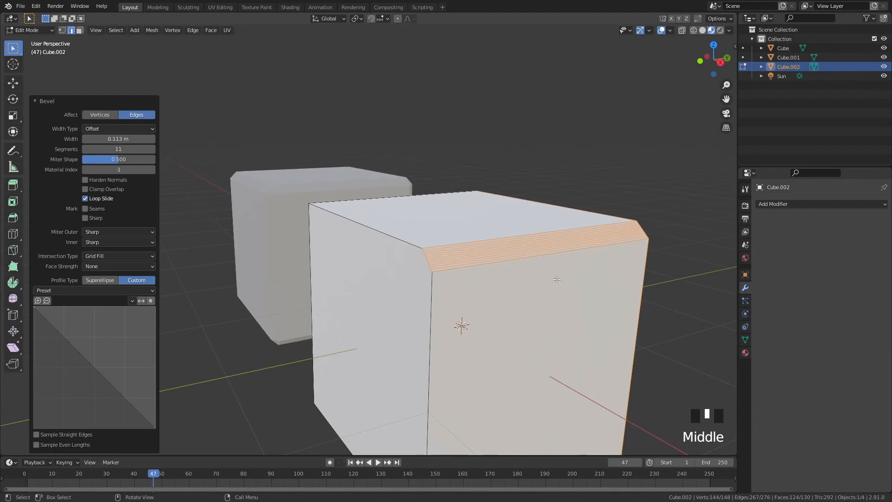
scroll(369, 256, down, 2)
middle_drag(369, 256, 295, 368)
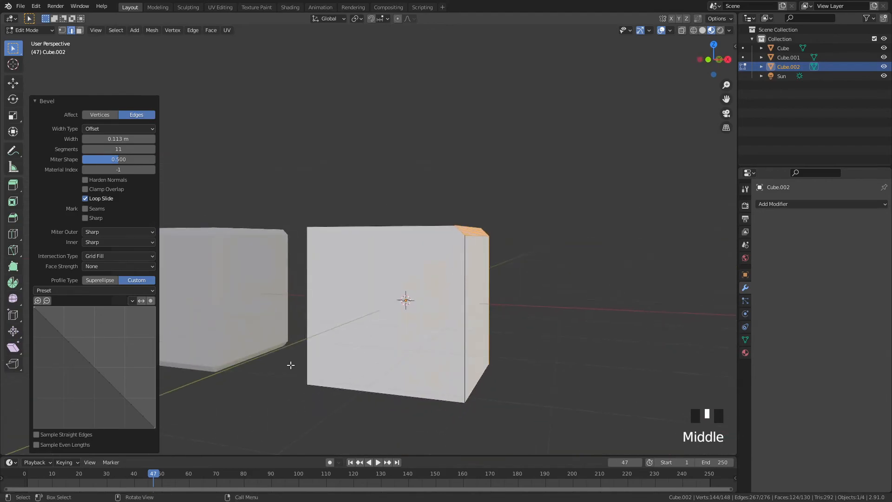
click(371, 411)
middle_drag(370, 411, 340, 383)
shift+click(340, 383)
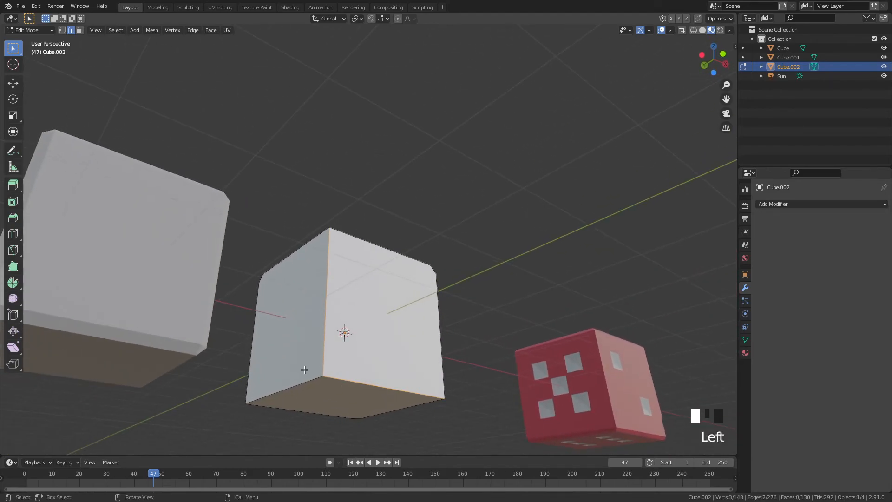
key(Tab)
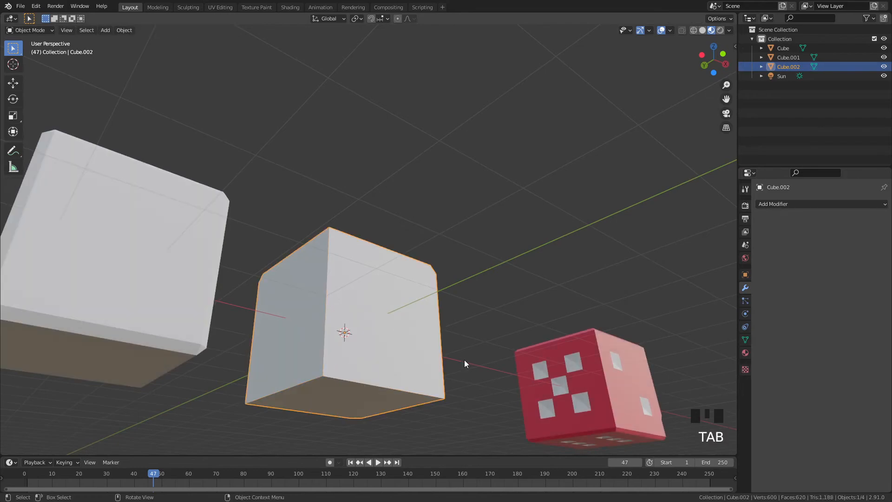
- Add a Bevel modifier to the partly beveled cube
click(789, 205)
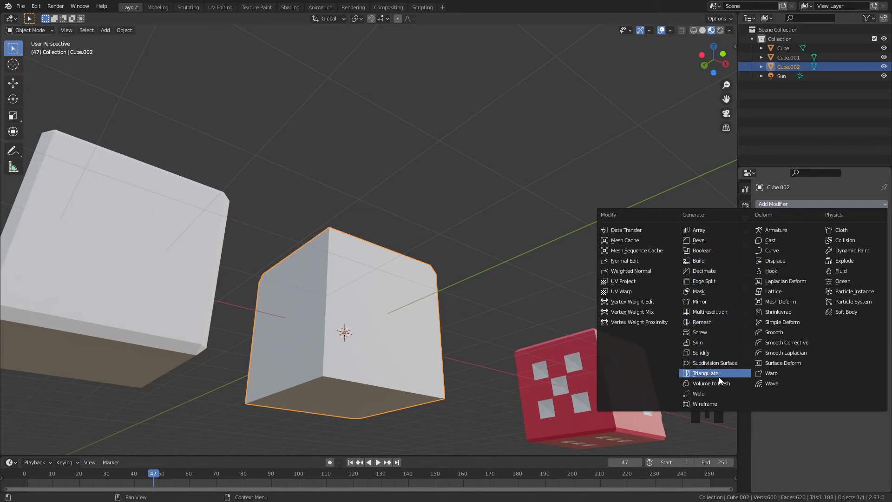
click(700, 240)
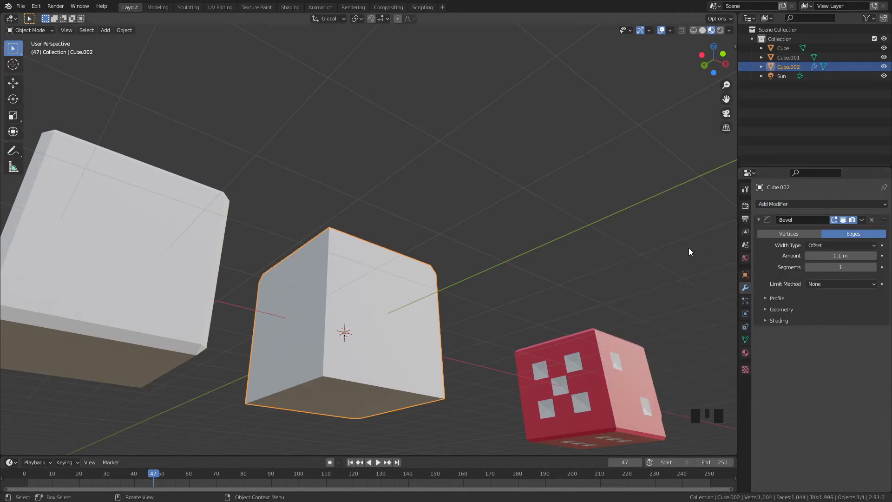
middle_drag(454, 282, 375, 225)
scroll(479, 245, up, 3)
middle_drag(478, 245, 380, 251)
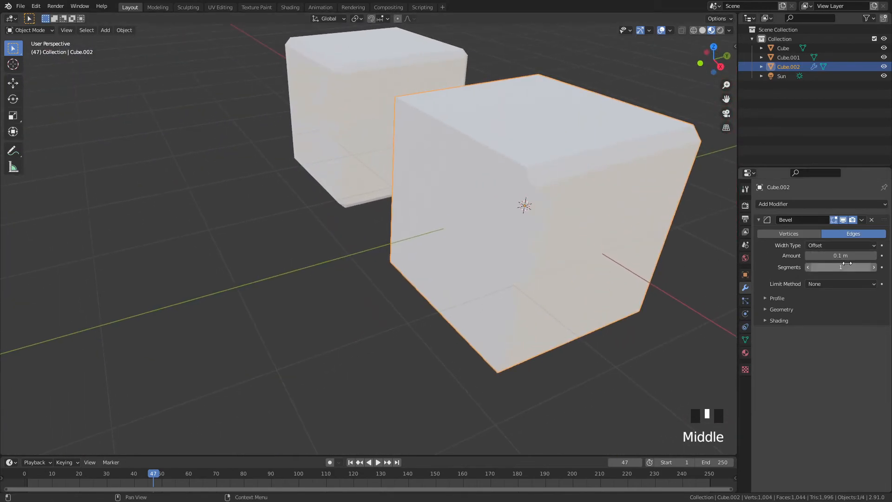
- Switch the cube to Edit Mode and set its Bevel modifier to 4 segments and an amount of 1.08 m
drag(842, 267, 821, 268)
middle_drag(550, 264, 556, 203)
key(Tab)
middle_drag(580, 349, 378, 256)
middle_drag(501, 285, 621, 302)
drag(840, 267, 845, 268)
drag(841, 255, 845, 267)
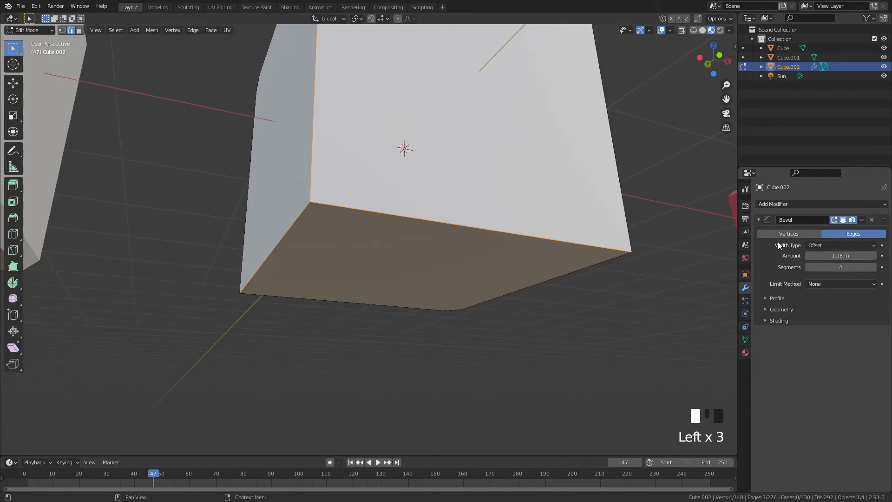
- Set the cube's Bevel modifier to affect vertices with 1 segment, select the bottom corner vertex, and return to Object Mode
click(798, 234)
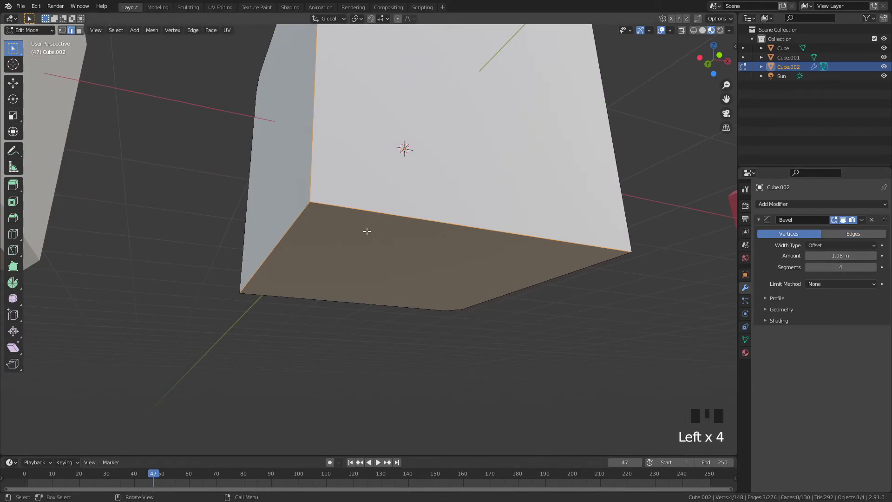
key(1)
click(314, 206)
drag(841, 267, 842, 267)
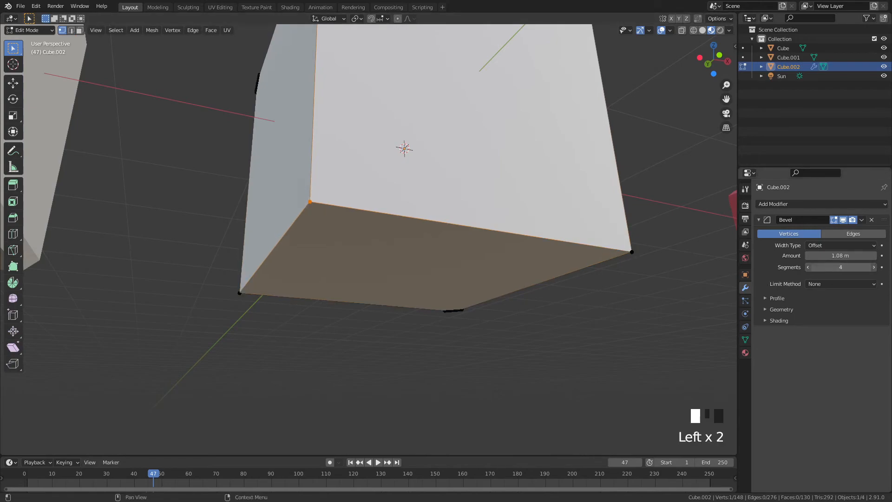
middle_drag(446, 316, 496, 297)
click(446, 283)
middle_drag(593, 293, 514, 259)
key(Tab)
scroll(558, 319, down, 6)
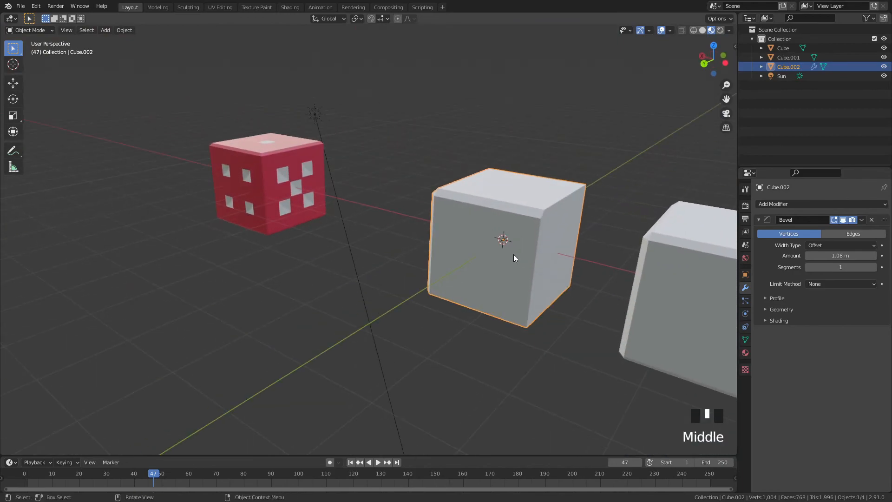
- Move the partly beveled cube away from the origin by about -6.09 m along Y
click(539, 263)
key(g)
key(y)
click(378, 349)
- Add a new cube at the origin and give it a Bevel modifier
key(shift+a)
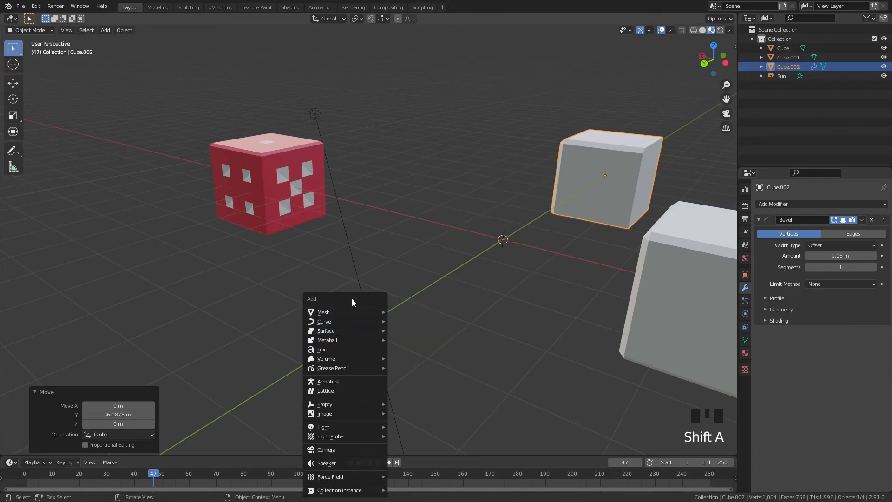
mouse_move(355, 310)
click(420, 321)
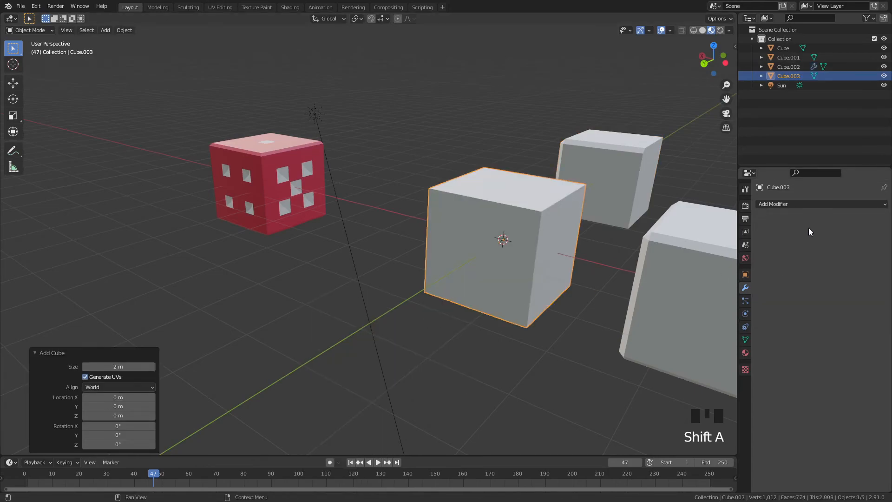
click(809, 204)
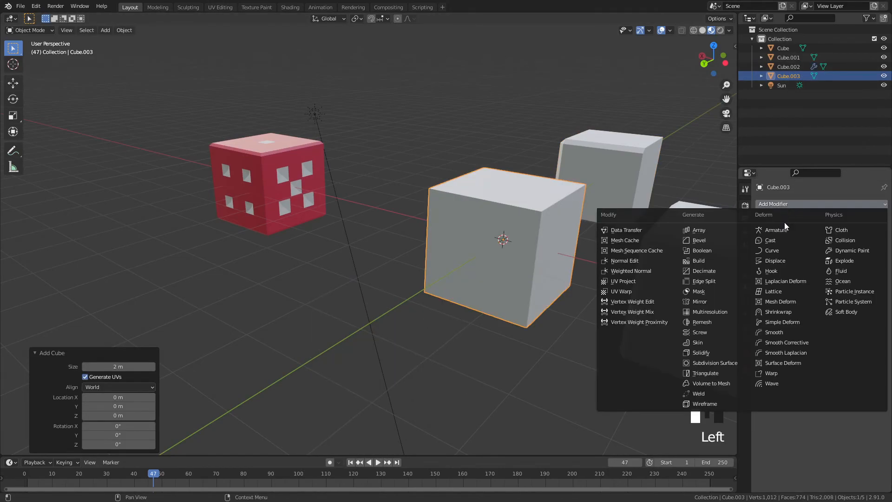
click(706, 240)
- Set the new cube's Bevel modifier to 12 segments and shade the cube smooth
middle_drag(447, 252, 505, 253)
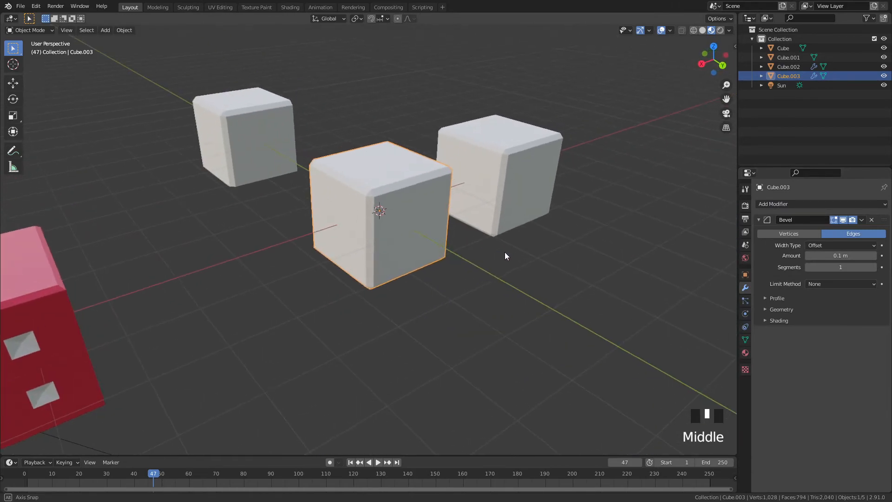
scroll(372, 215, up, 2)
mouse_move(372, 215)
shift+middle_down()
mouse_move(385, 211)
mouse_move(376, 221)
shift+middle_up()
scroll(376, 222, up, 2)
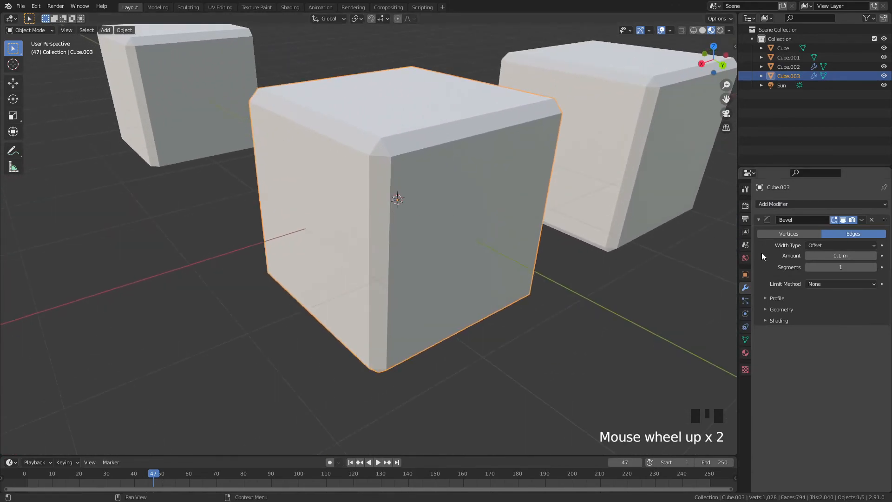
drag(827, 271, 869, 271)
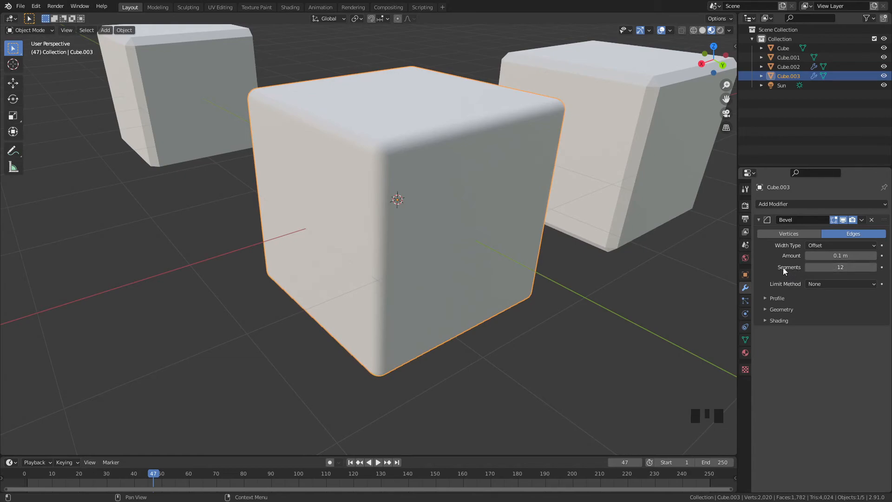
middle_drag(391, 149, 417, 145)
right_click(407, 158)
click(407, 158)
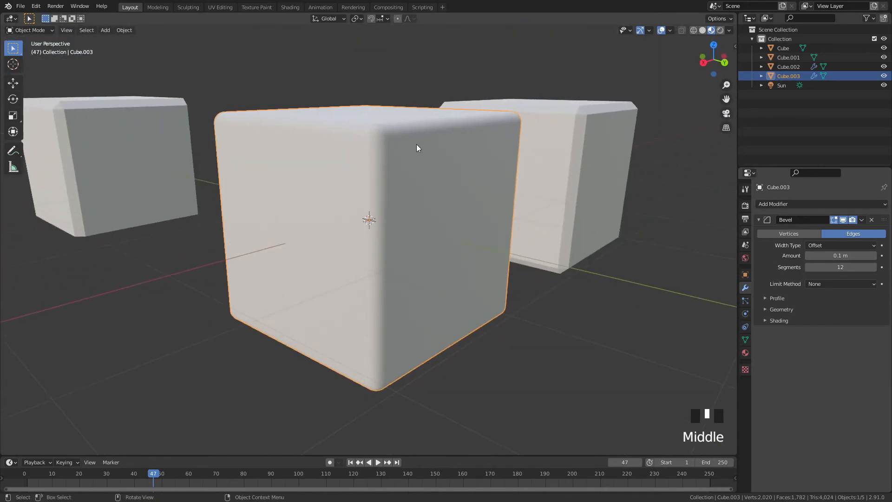
- Enable Auto Smooth at 30° in the new cube's mesh normals settings
click(743, 340)
click(742, 329)
click(743, 349)
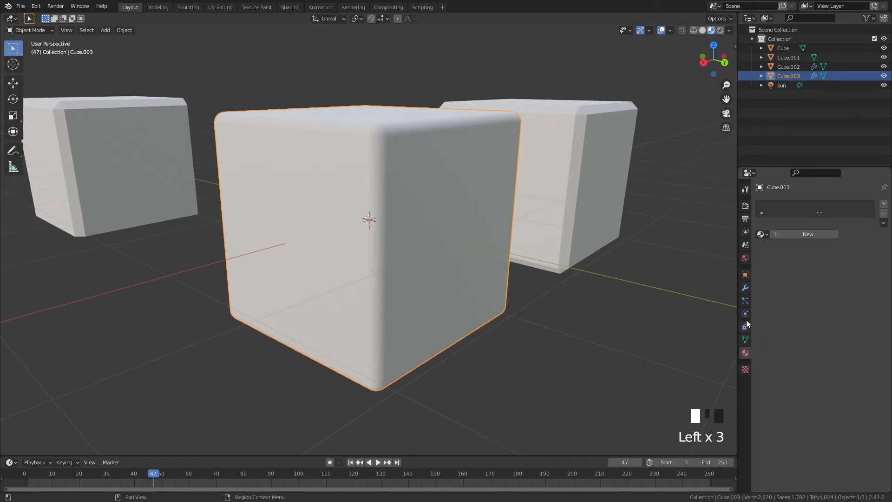
click(745, 314)
double_click(746, 340)
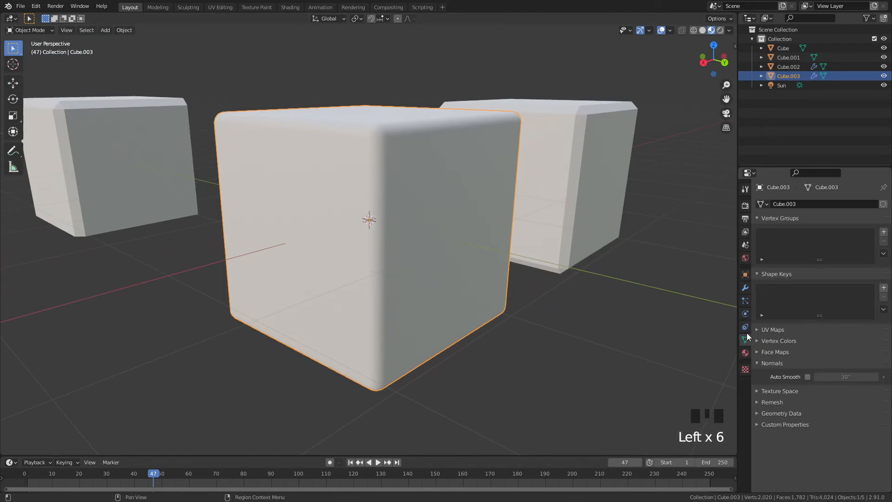
click(745, 327)
click(745, 301)
click(745, 314)
click(745, 327)
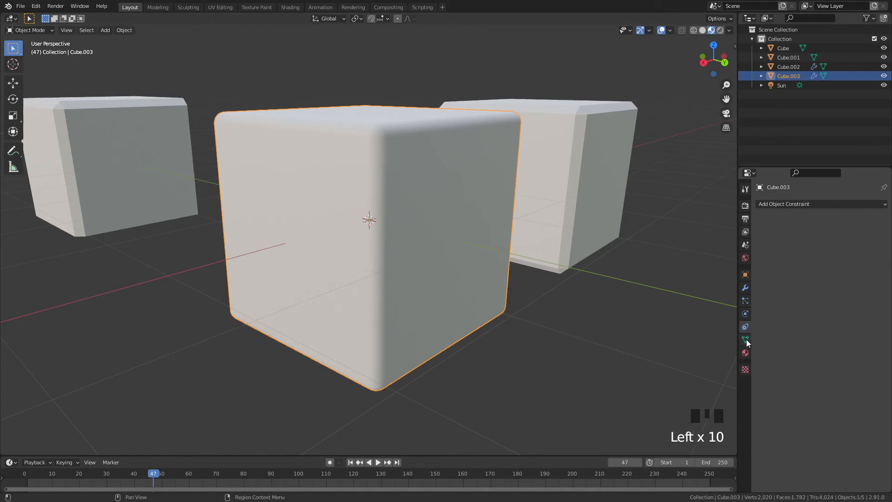
click(745, 340)
click(808, 377)
middle_drag(492, 261, 423, 179)
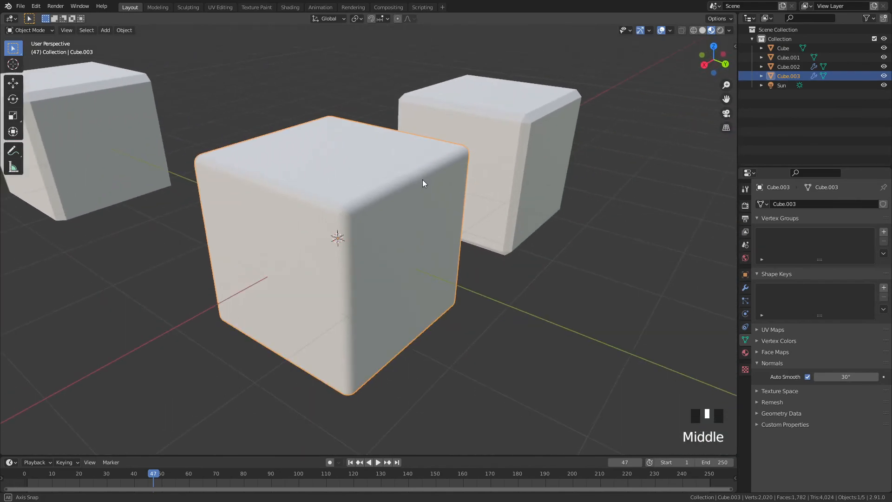
- Delete the three white practice cubes, leaving the red die and the sun light
click(745, 288)
middle_drag(453, 238, 421, 138)
scroll(418, 225, down, 4)
drag(421, 138, 646, 232)
key(Delete)
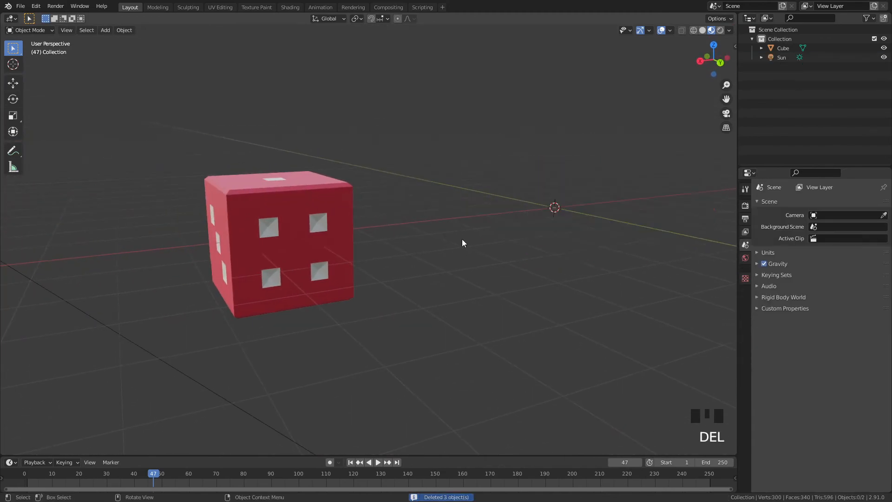
- Select only the red die and move it over toward the world origin
middle_drag(479, 241, 417, 247)
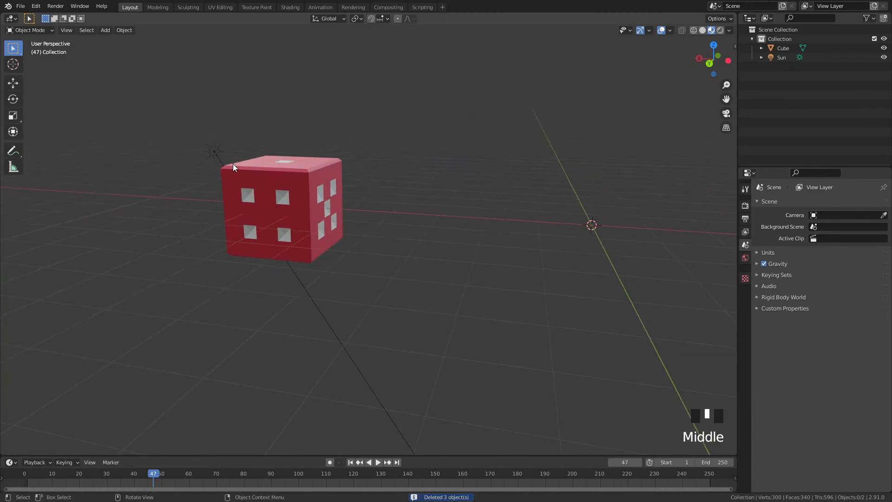
drag(217, 159, 517, 227)
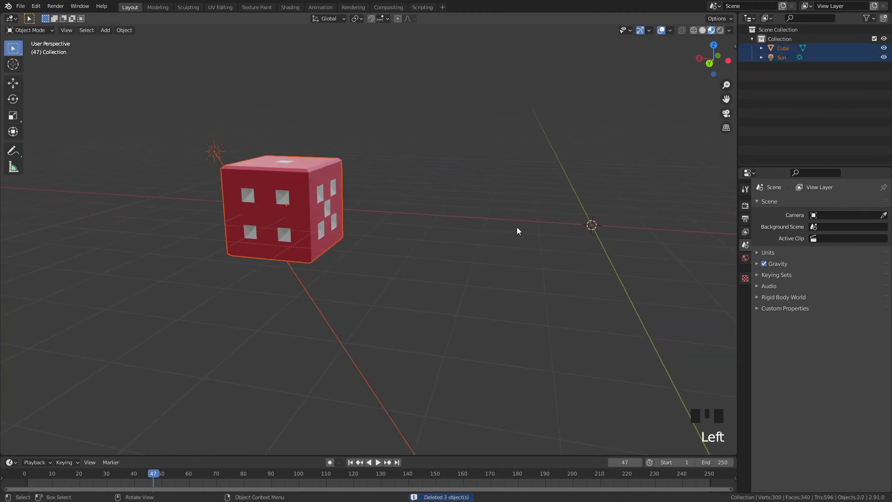
click(375, 229)
click(276, 161)
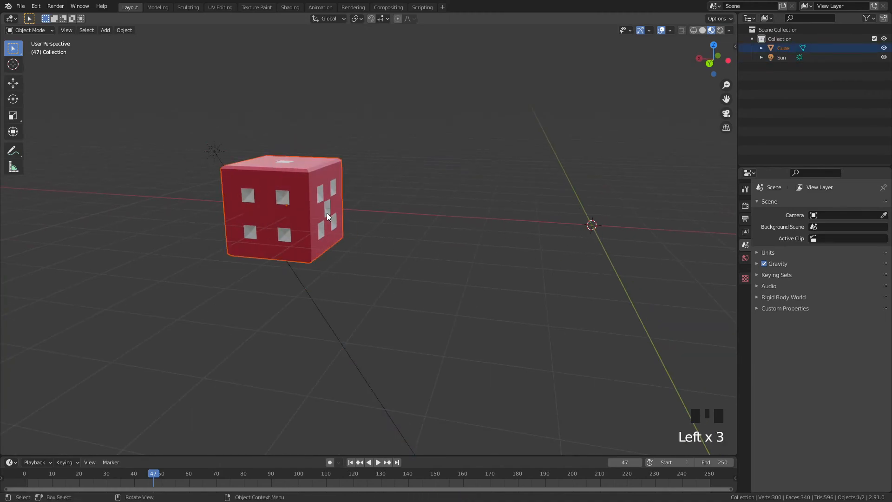
key(g)
click(631, 206)
- Raise the die about 2.24 m along Z and scale it down to about 0.354
key(g)
key(z)
click(576, 152)
key(s)
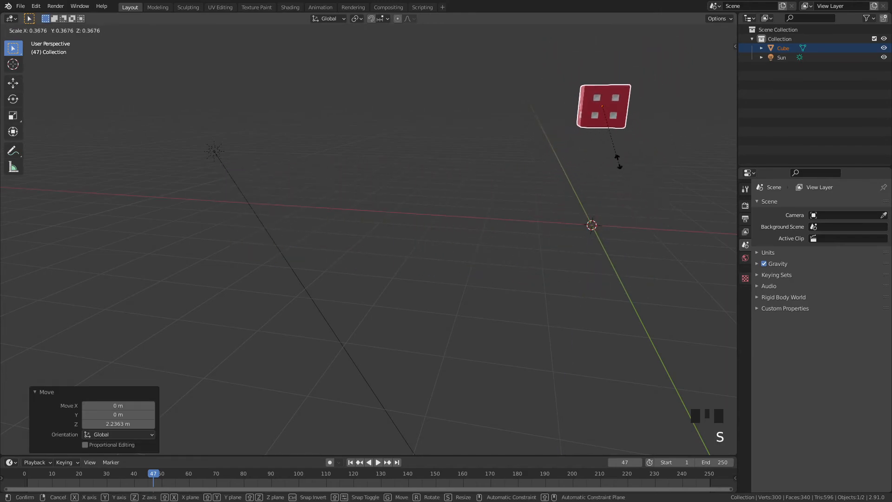
click(618, 161)
- Add a plane at the origin beneath the die and scale it up by about 4
shift+middle_drag(573, 240, 488, 354)
shift+middle_drag(474, 295, 506, 286)
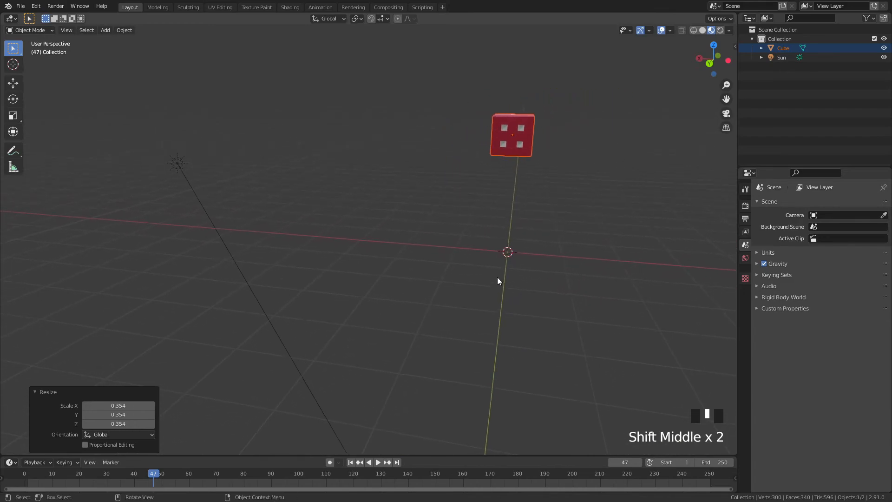
key(shift+a)
mouse_move(497, 275)
click(548, 274)
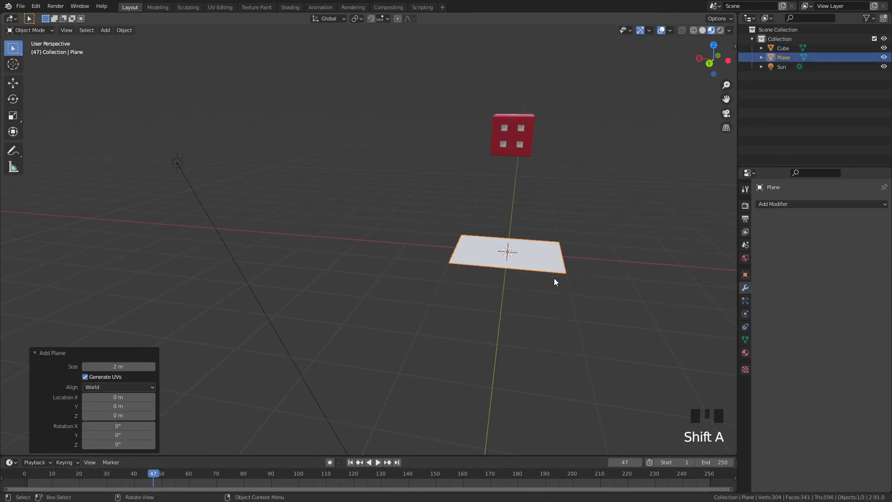
key(s)
click(638, 418)
- Create a new material for the plane and set its base color to a dark crimson
middle_drag(539, 372, 739, 292)
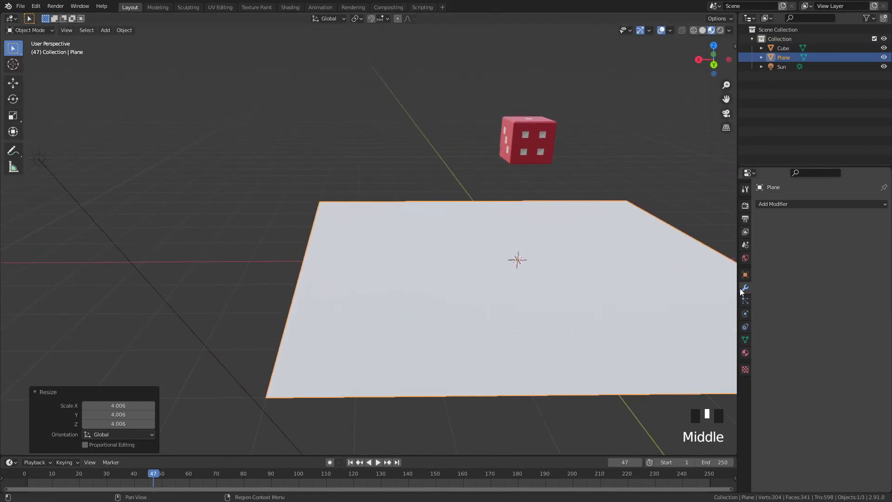
click(745, 353)
click(812, 234)
click(810, 234)
click(829, 313)
drag(845, 242, 871, 244)
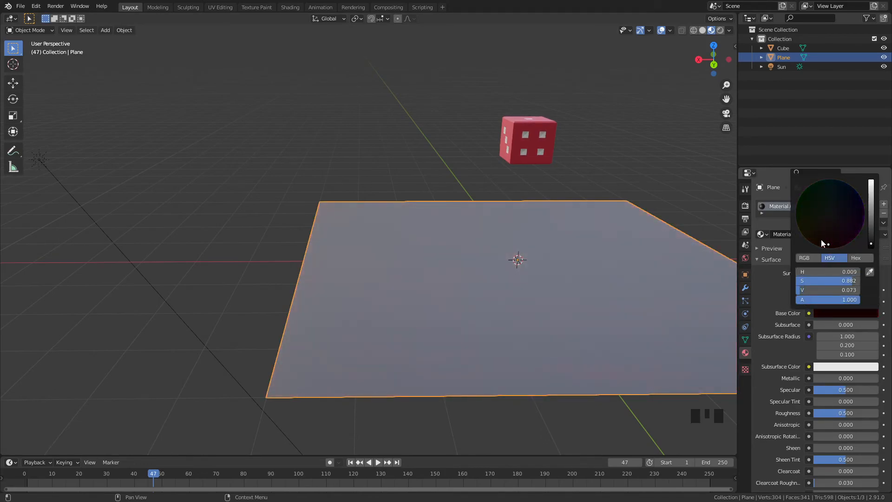
click(871, 227)
click(840, 240)
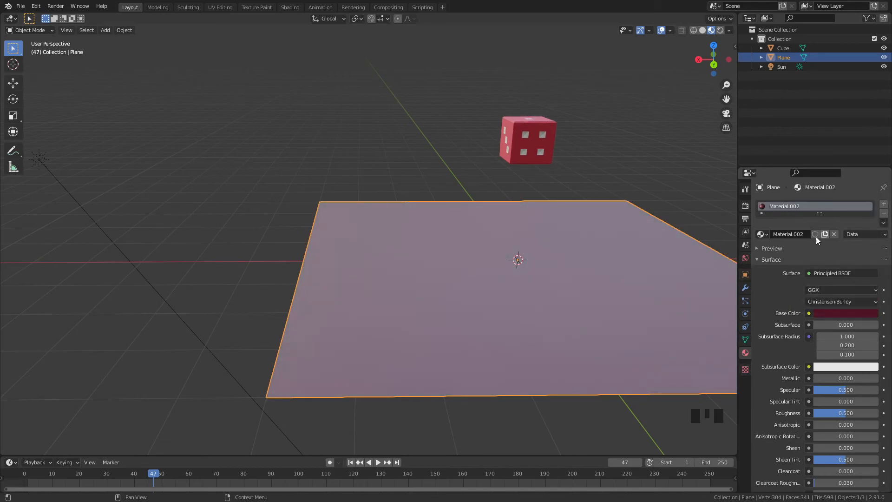
- Delete the sun light from the scene
middle_drag(614, 247, 461, 211)
scroll(532, 217, down, 3)
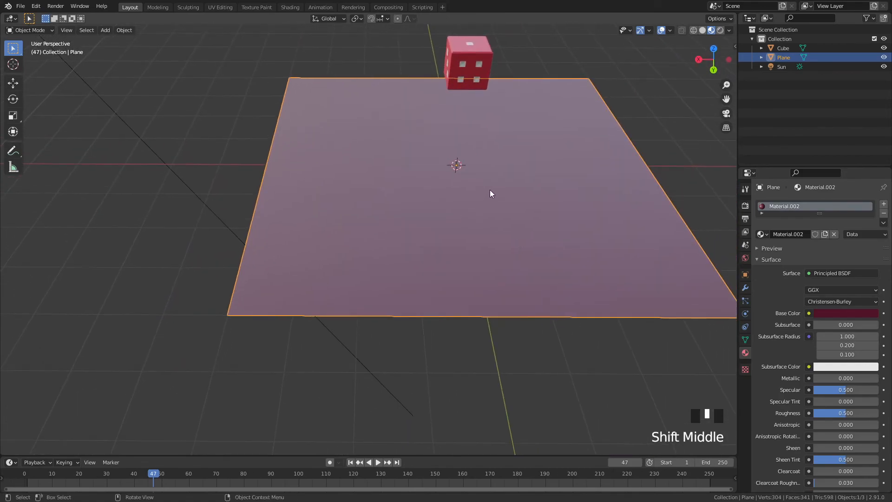
key(KP_0)
click(710, 96)
click(98, 119)
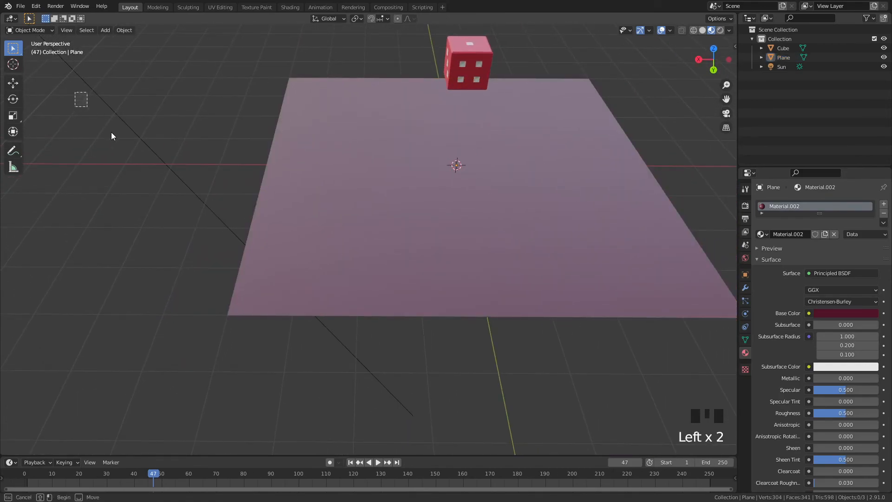
key(Delete)
- Add a camera at the origin and raise it about 2.47 m along Z
key(shift+a)
mouse_move(412, 270)
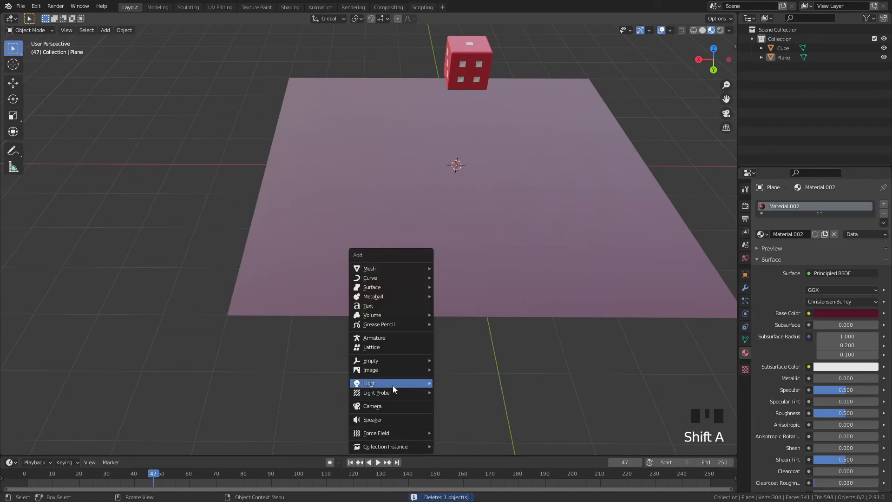
click(395, 407)
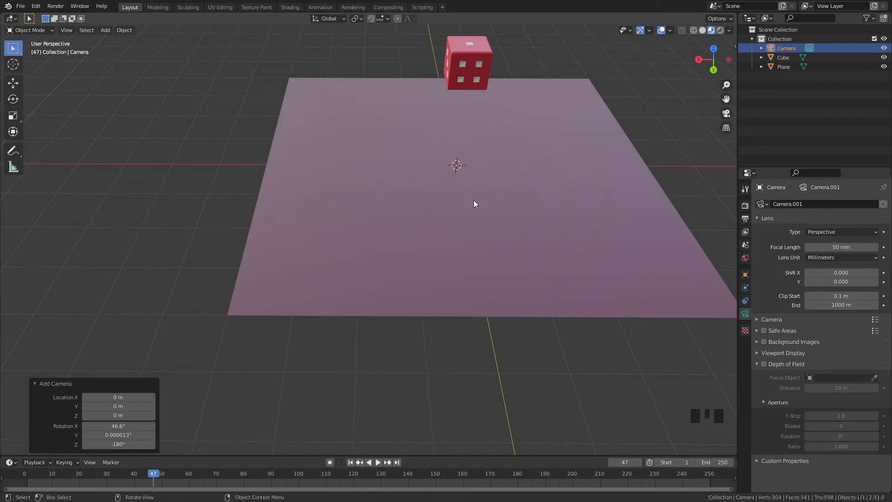
key(g)
key(z)
click(467, 177)
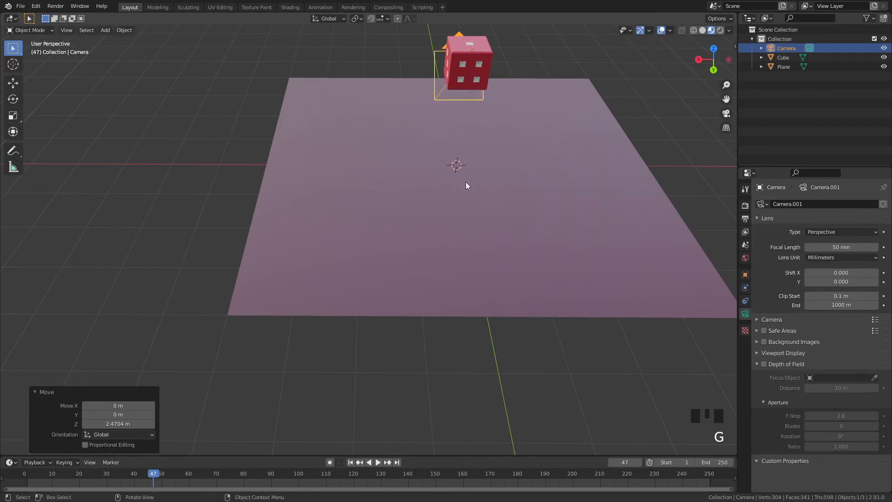
- Look through the camera and fly it backward until the die sits inside the frame above the plane
key(shift+grave)
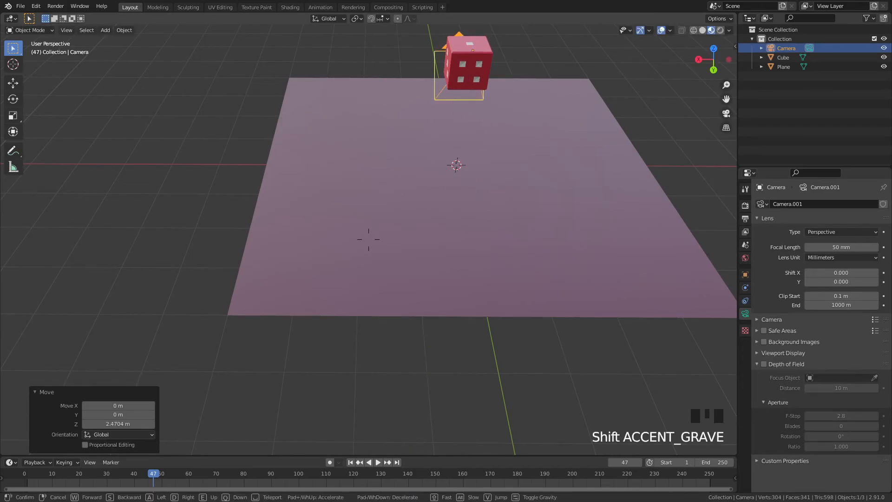
click(369, 239)
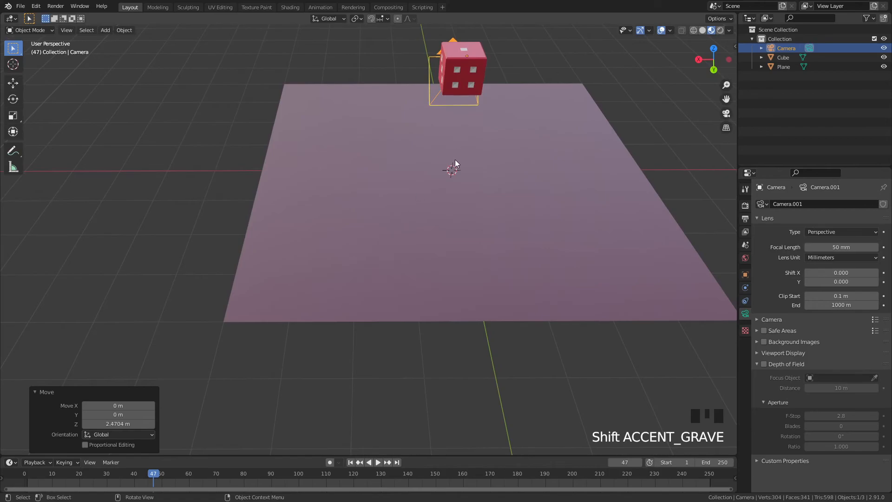
key(KP_0)
scroll(445, 228, down, 5)
scroll(444, 231, down, 6)
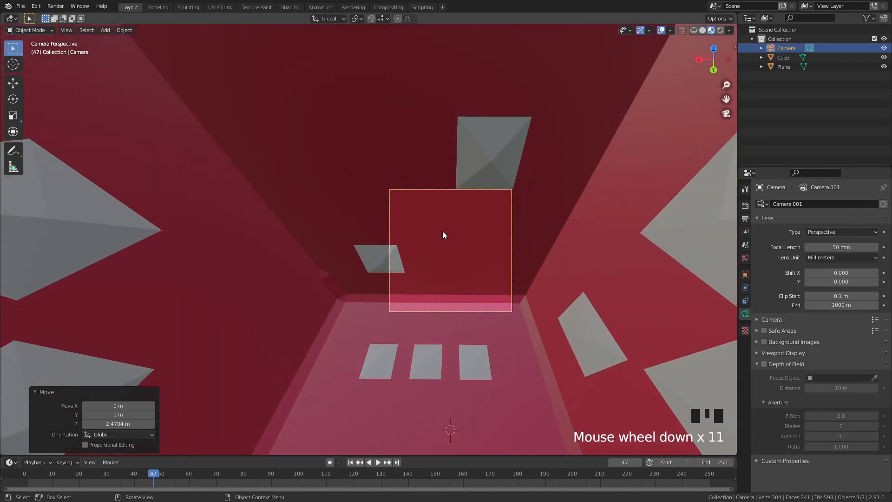
key(shift+grave)
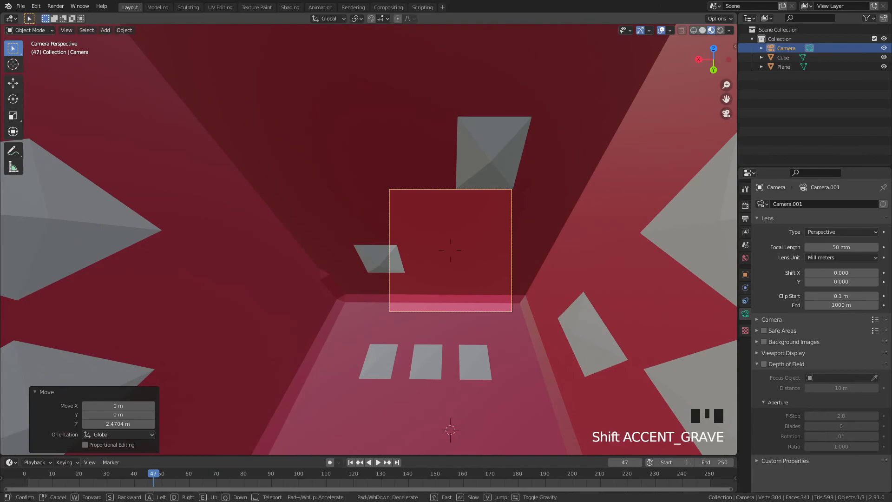
key(s)
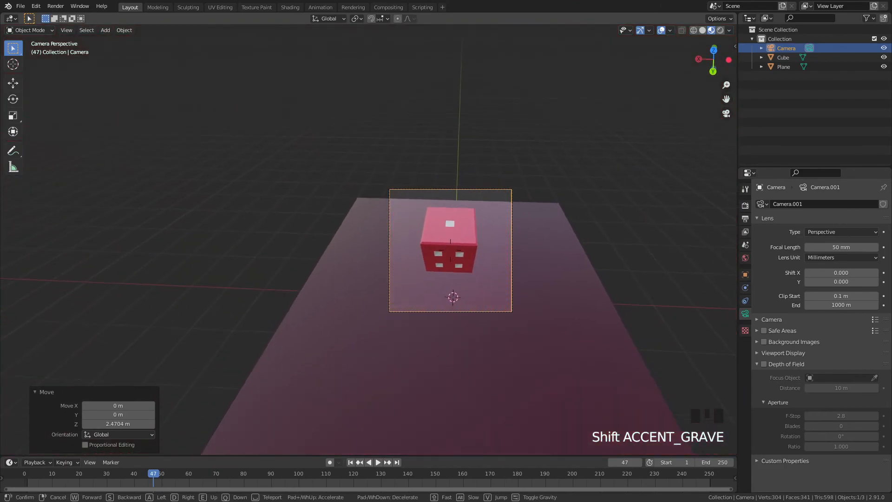
key(w)
key(s)
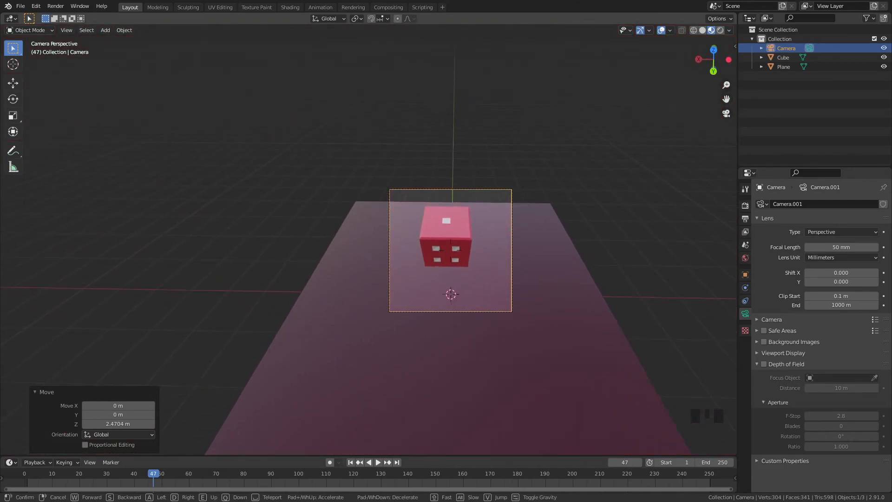
click(386, 286)
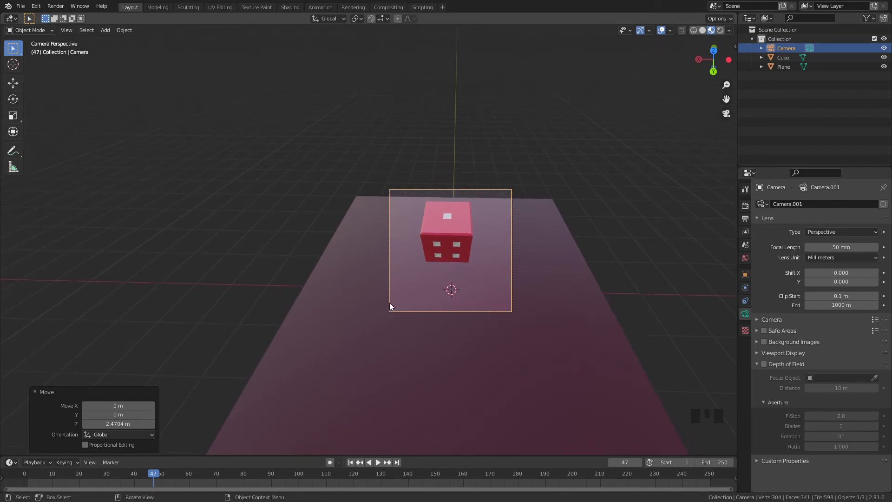
- Move the plane about -1.38 m along Y so that it fills the background of the camera frame
click(422, 383)
key(g)
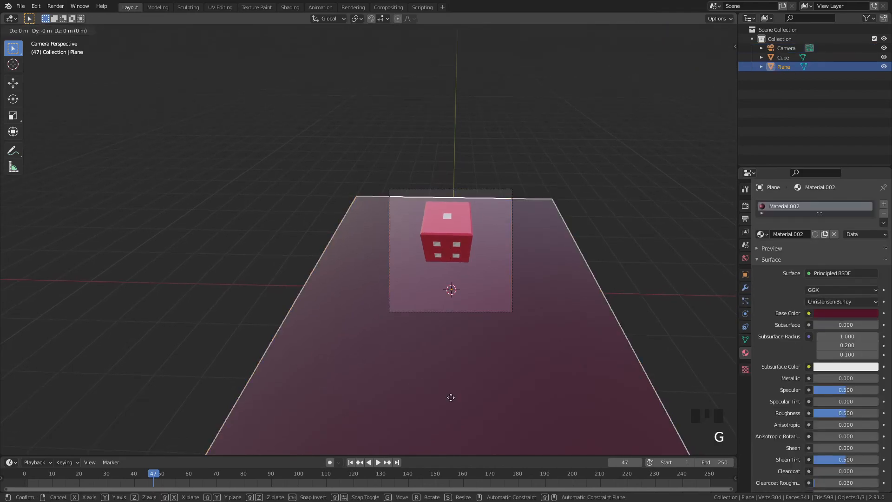
click(434, 304)
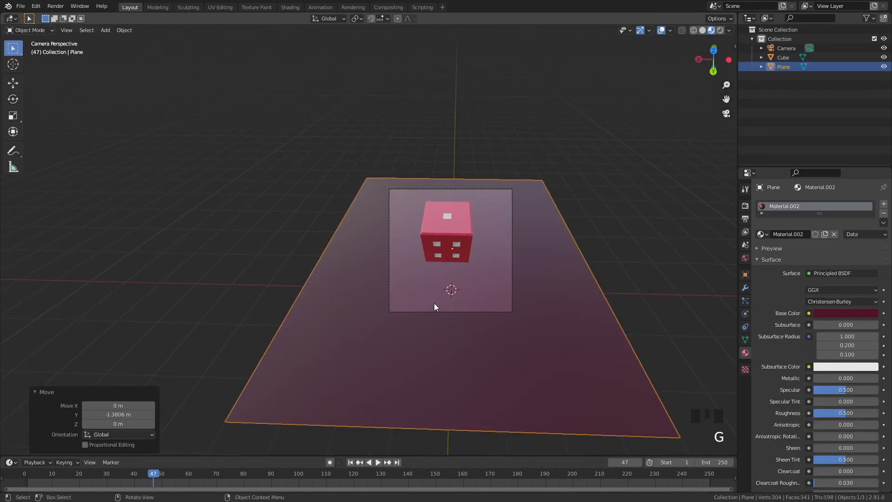
scroll(464, 306, up, 4)
shift+middle_drag(464, 309, 494, 317)
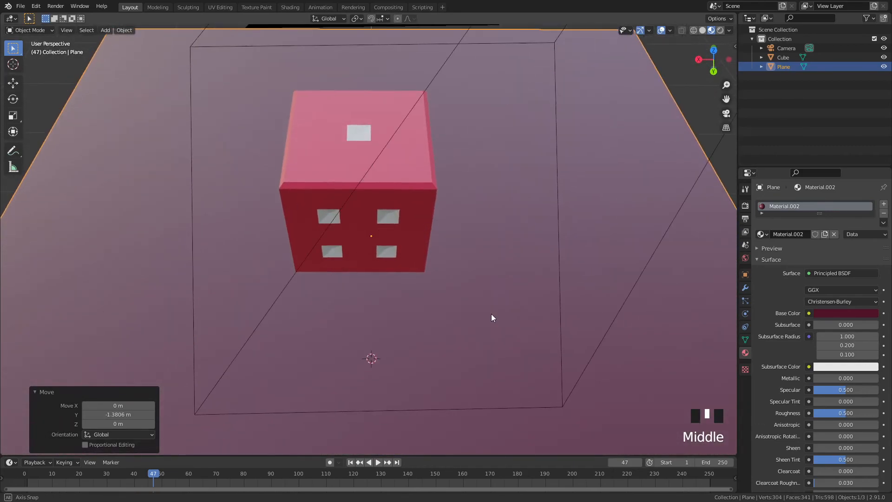
key(KP_0)
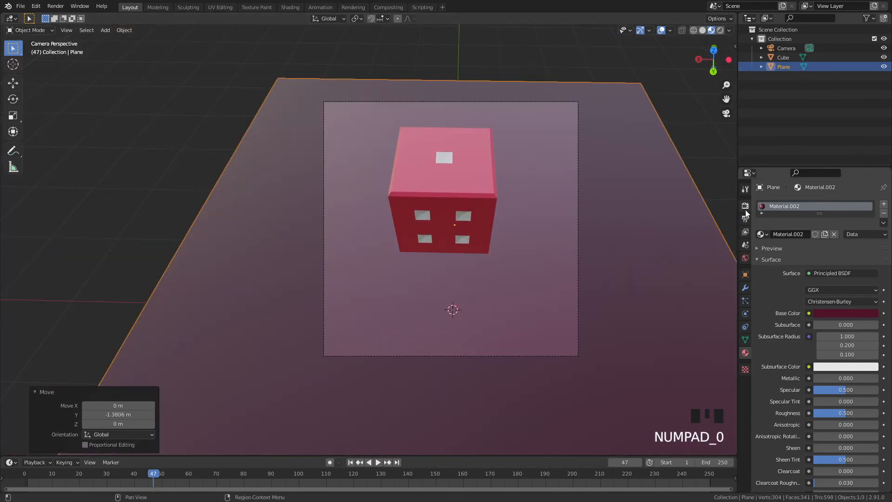
- Reset the output resolution to the default 1920 × 1080 px
click(745, 206)
click(745, 218)
click(853, 216)
right_click(854, 218)
right_click(855, 218)
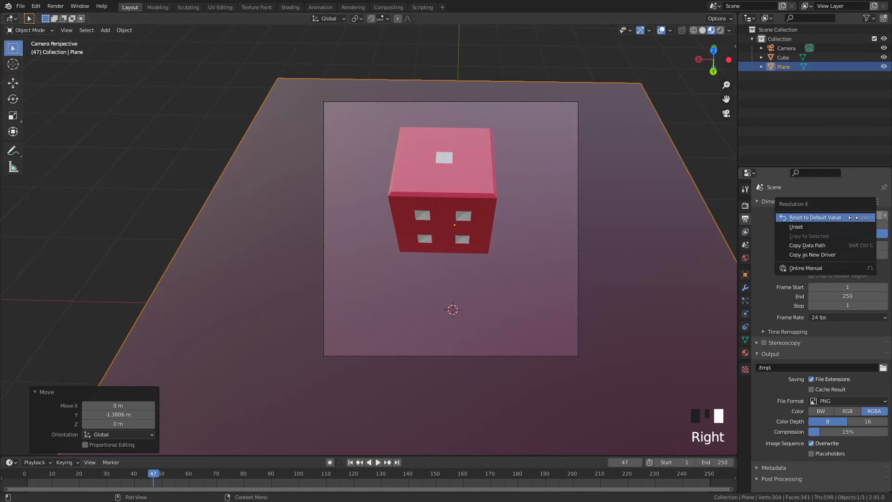
click(855, 218)
right_click(853, 224)
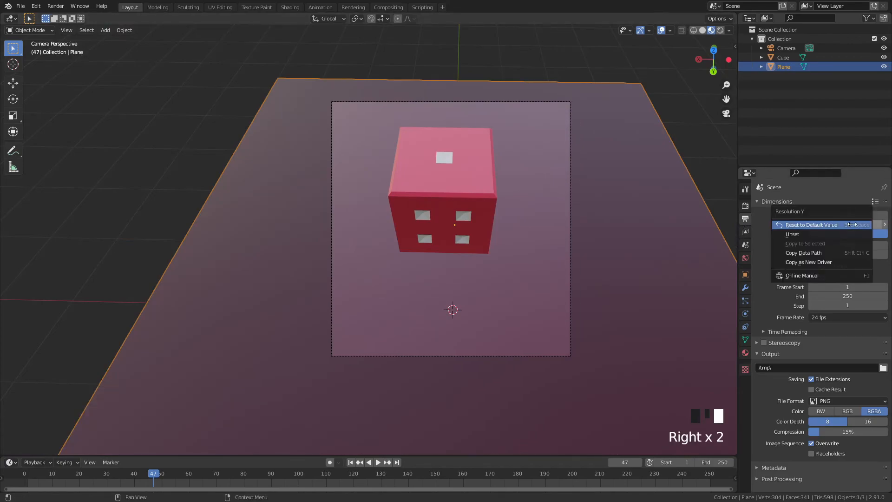
click(824, 225)
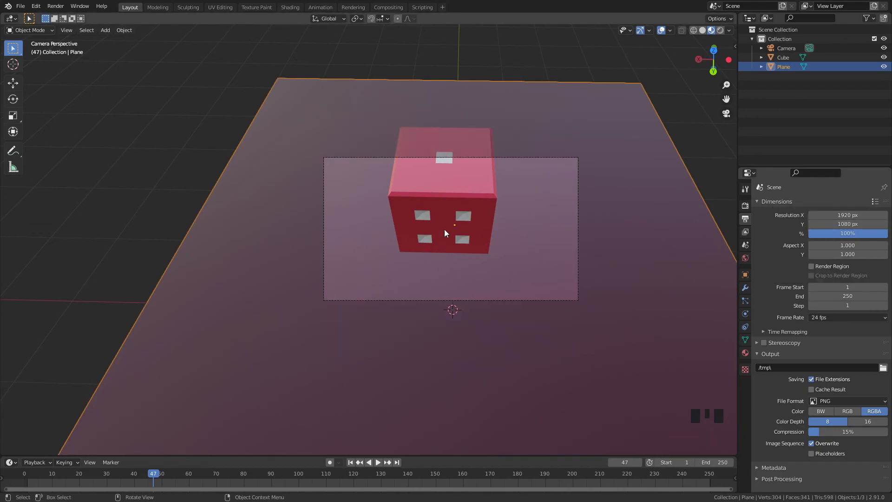
- Scale the die down to about 0.379 and raise it about 0.134 m along Z
click(441, 232)
key(s)
click(509, 229)
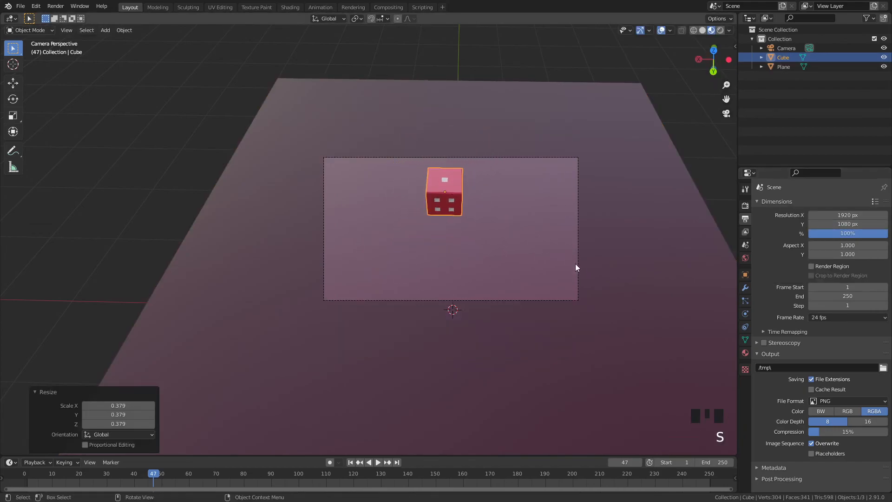
key(g)
key(z)
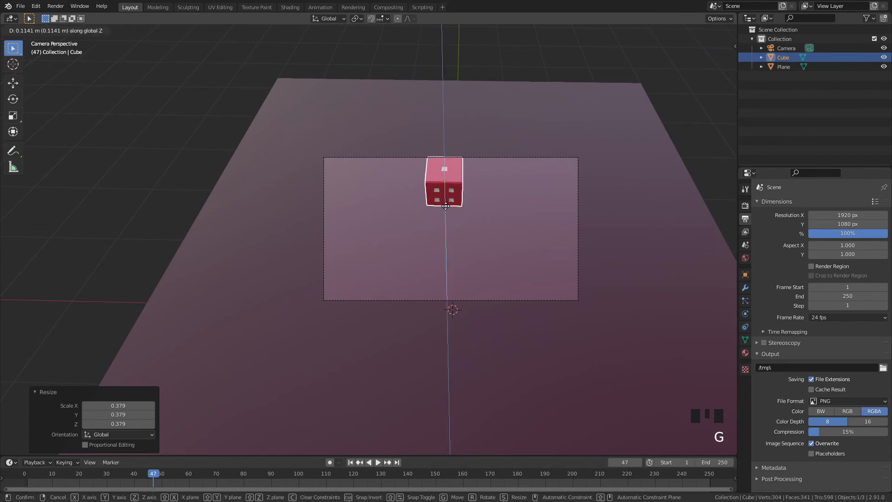
click(444, 200)
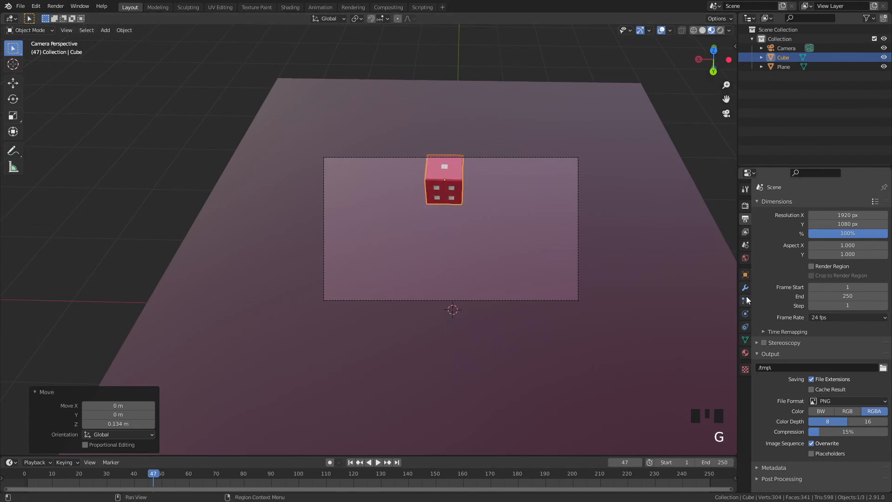
- Add rigid body physics to the die with the Active type
click(744, 312)
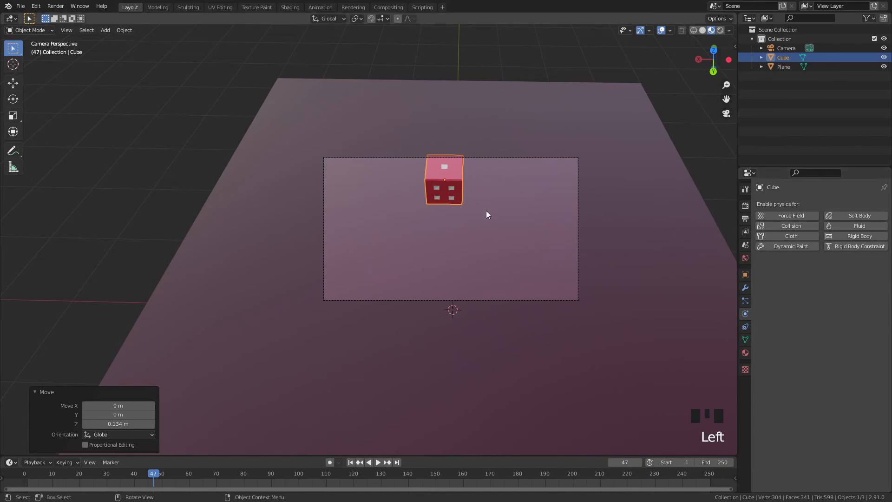
click(854, 235)
click(846, 273)
- Add rigid body physics to the plane and set its type to Passive
click(649, 271)
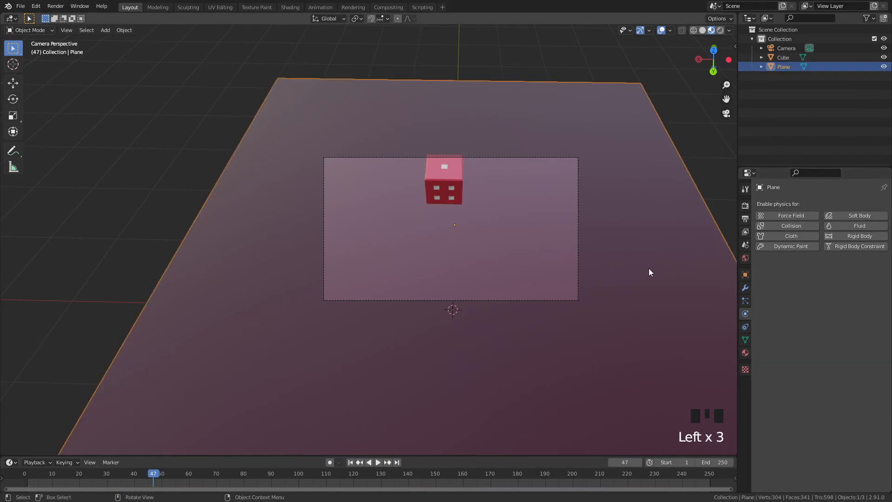
click(859, 237)
click(840, 274)
click(818, 295)
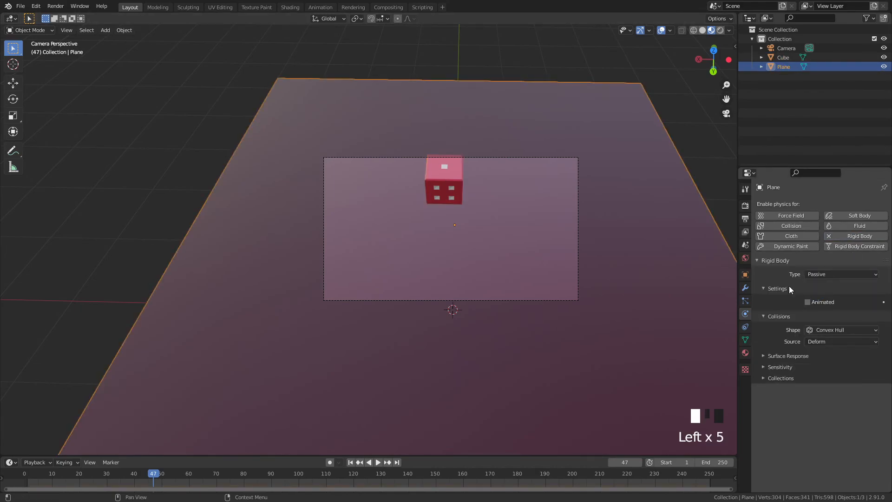
click(789, 226)
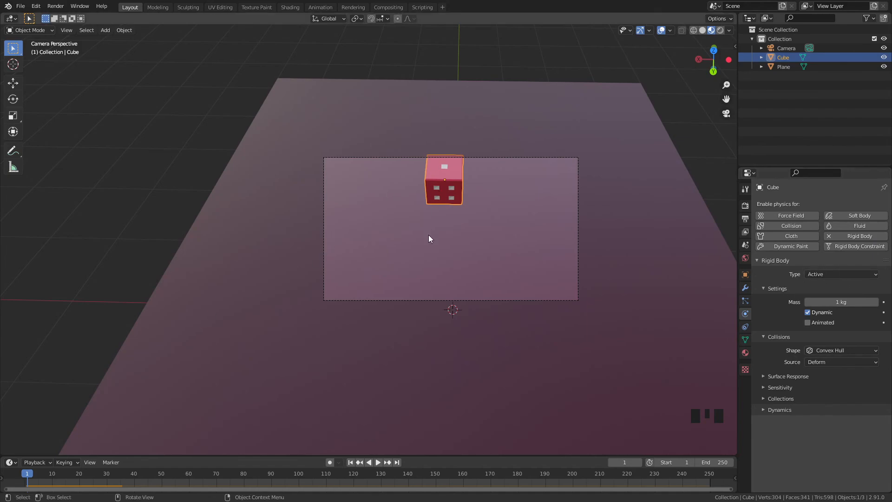
- Play the rigid body simulation and, while it runs, fly the camera to center the fallen die in its frame
click(547, 365)
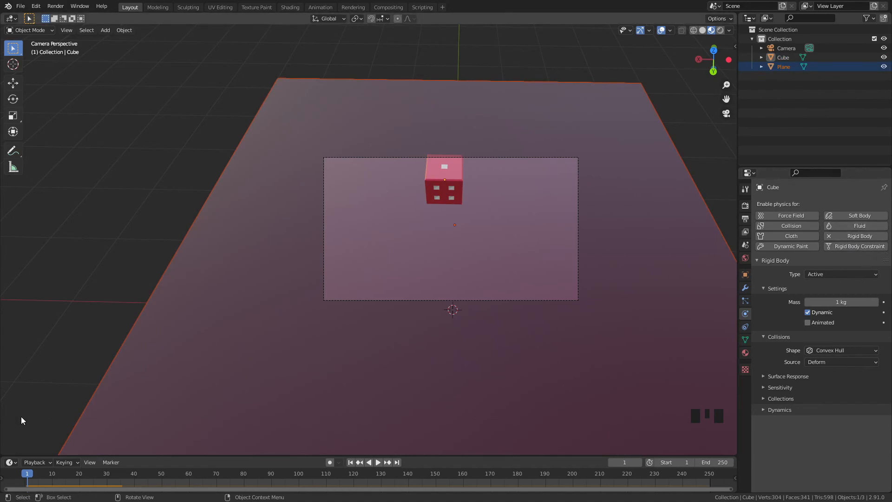
click(378, 462)
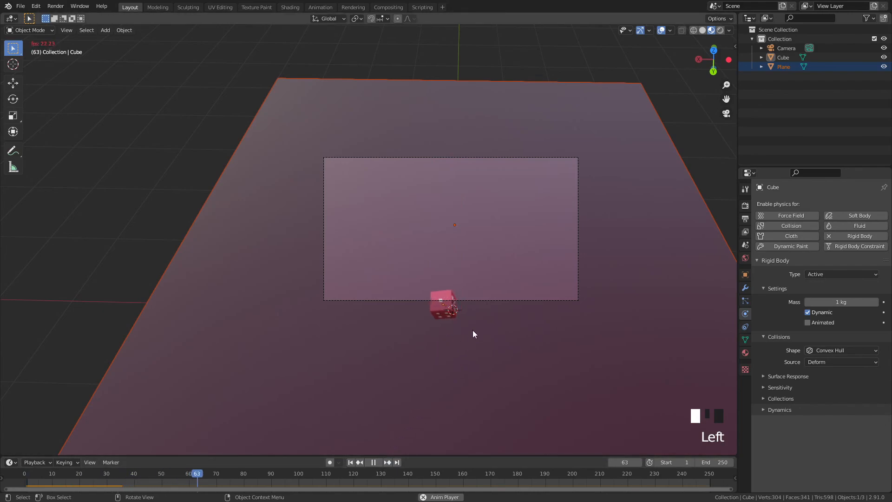
click(511, 300)
key(shift+grave)
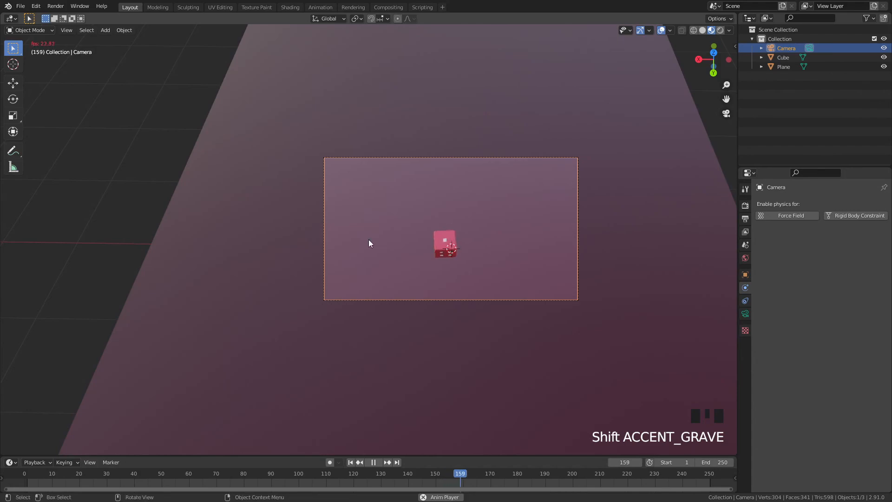
scroll(389, 266, up, 2)
scroll(393, 268, up, 2)
shift+middle_drag(393, 267, 292, 296)
click(373, 462)
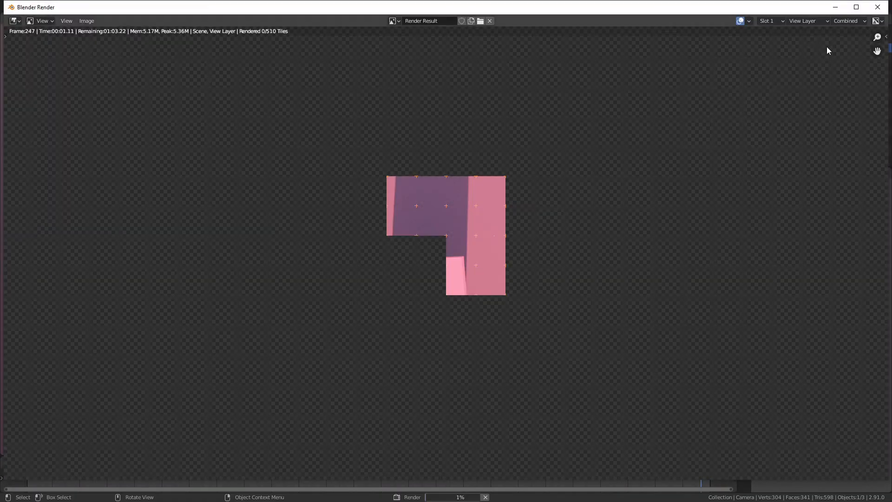
- Close the running Cycles render and set the Cycles render device to GPU Compute
click(878, 7)
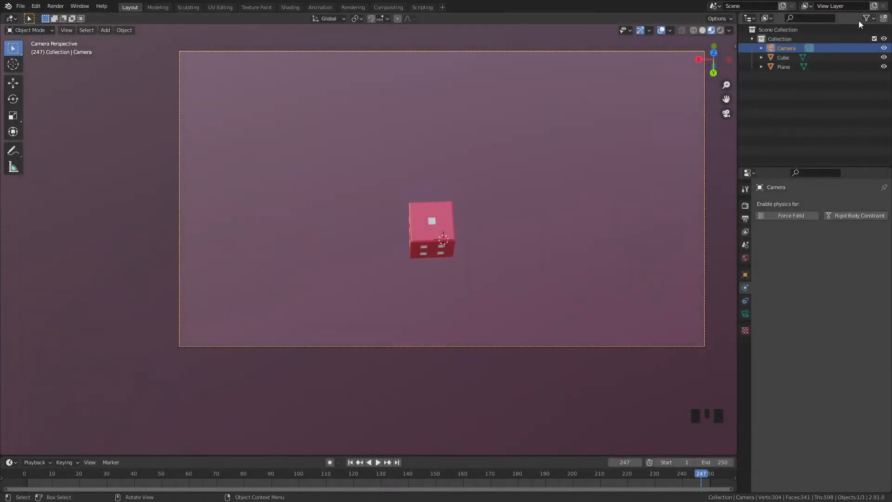
click(745, 206)
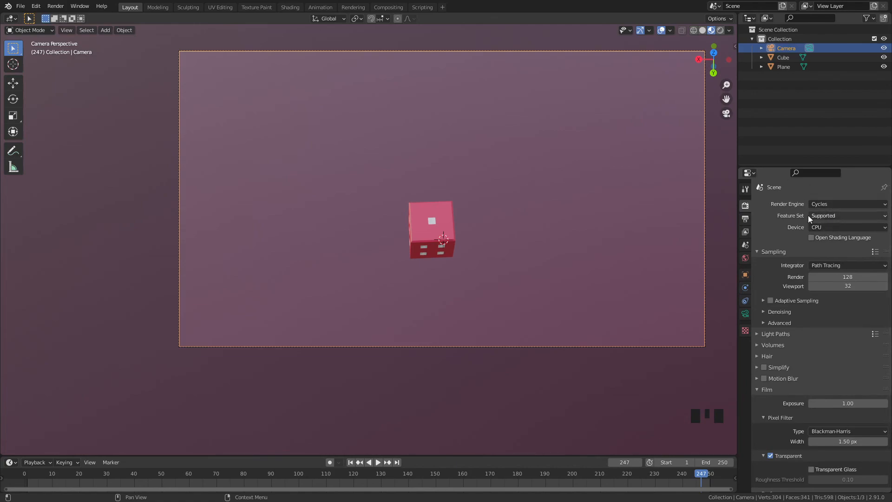
click(832, 205)
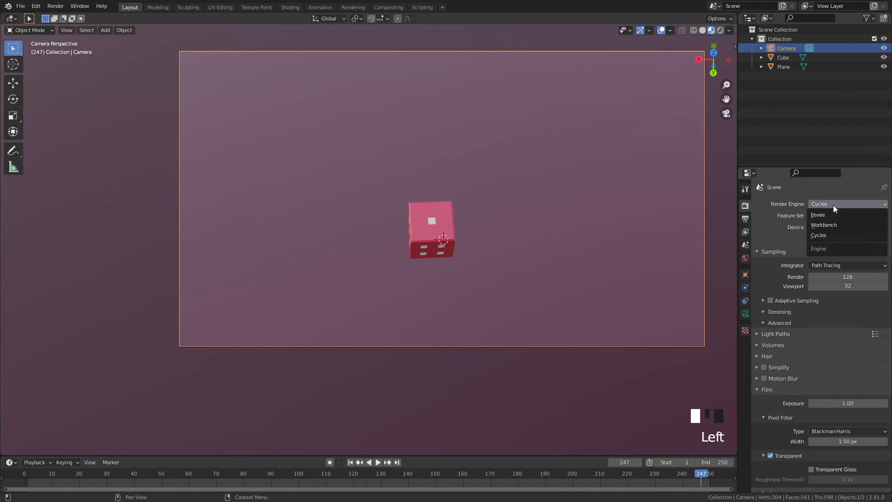
click(827, 213)
click(832, 204)
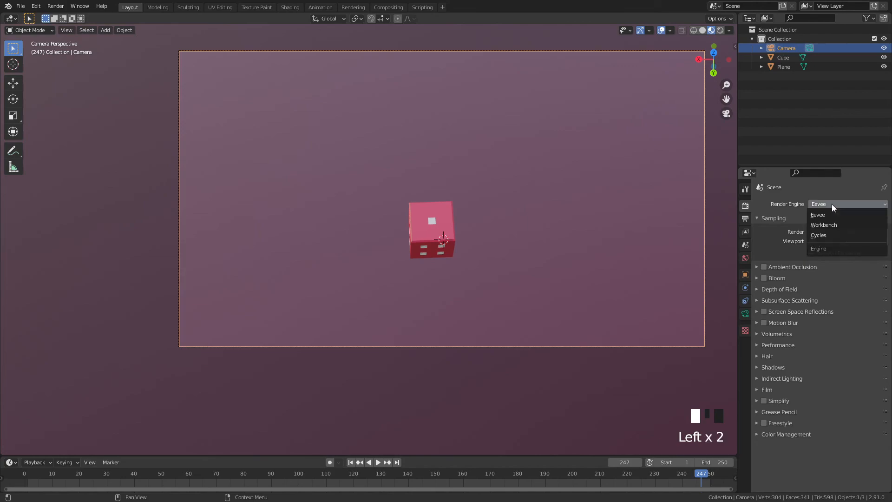
click(822, 234)
click(832, 228)
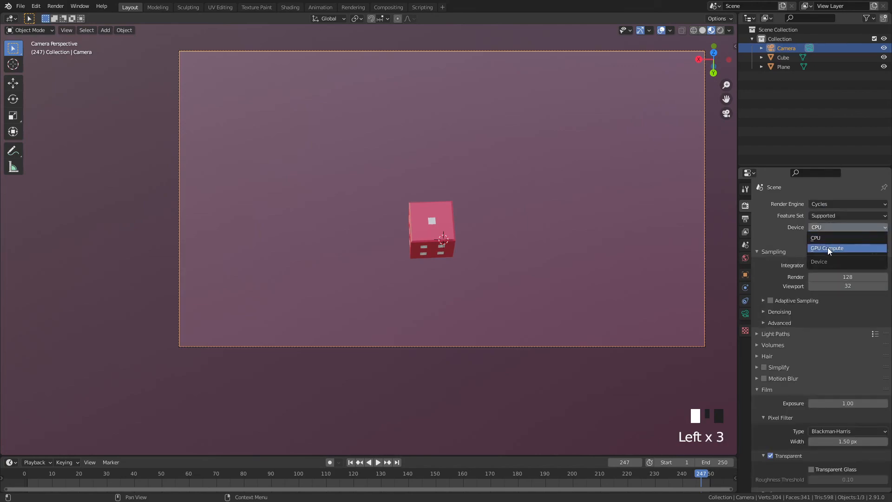
click(829, 249)
- Switch the render engine to Eevee and render the animation
click(843, 205)
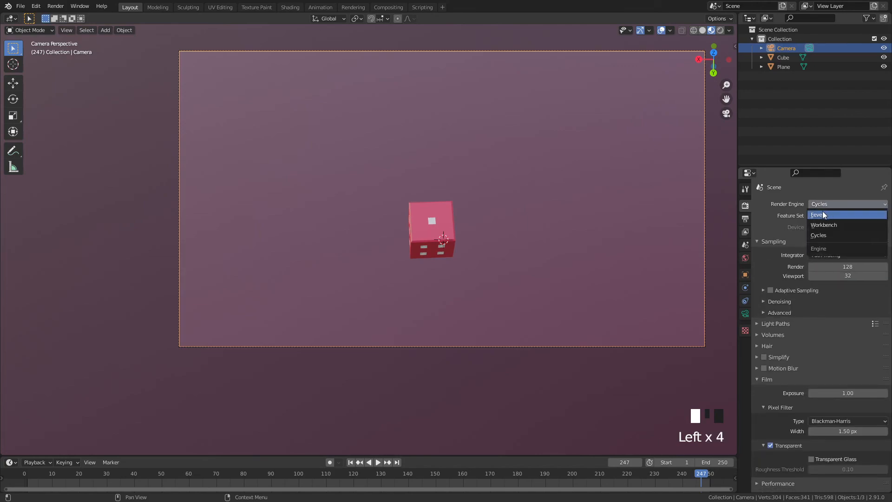
click(824, 212)
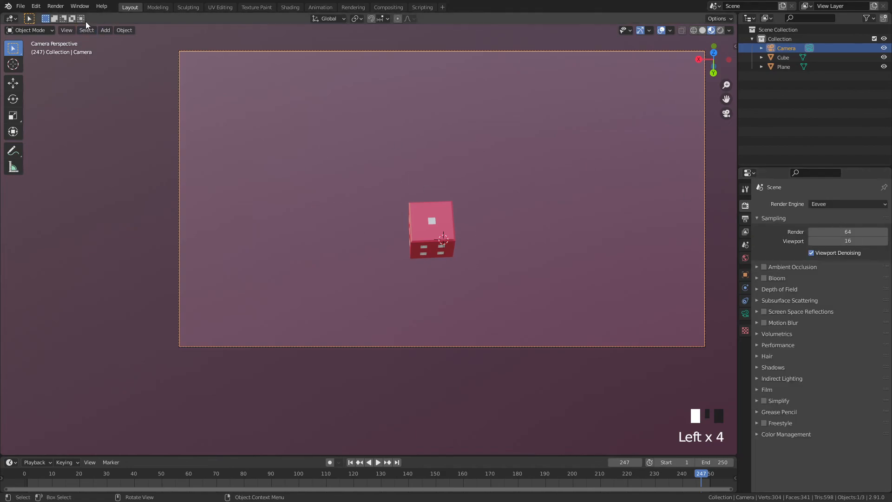
click(57, 6)
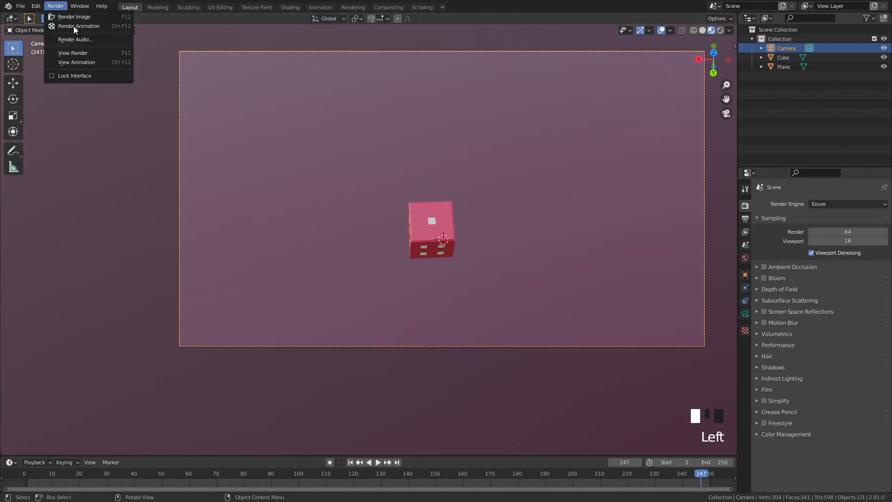
click(74, 26)
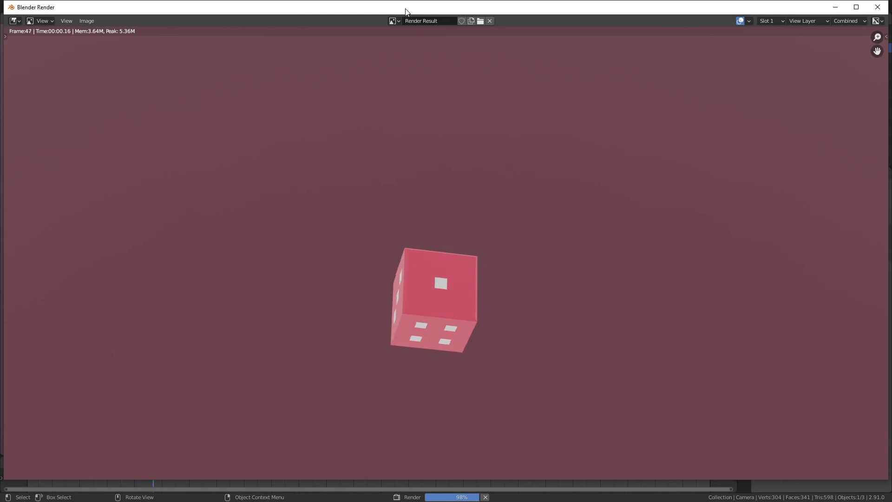
click(87, 21)
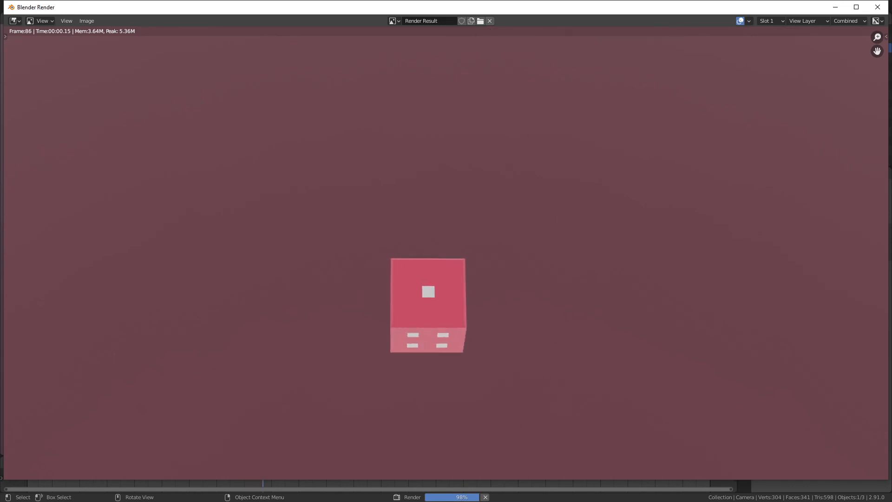
click(490, 21)
click(878, 8)
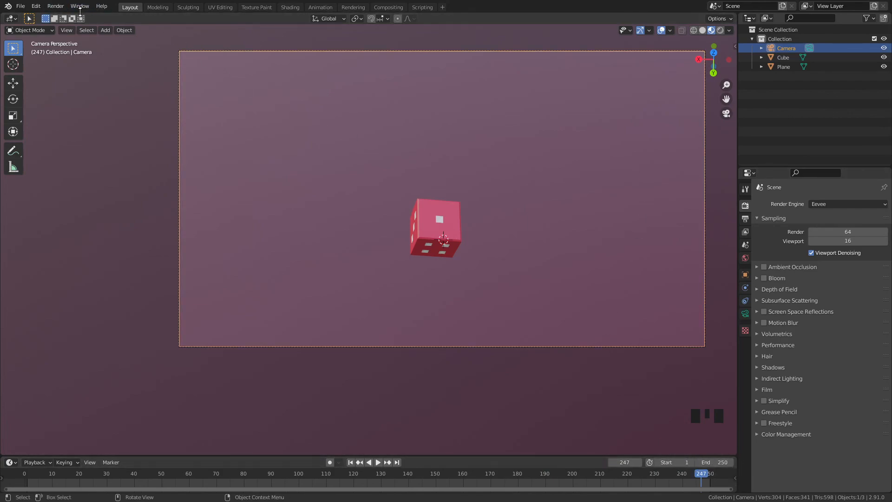
- Render frame 247 as a still image and look at the options for saving it
click(55, 6)
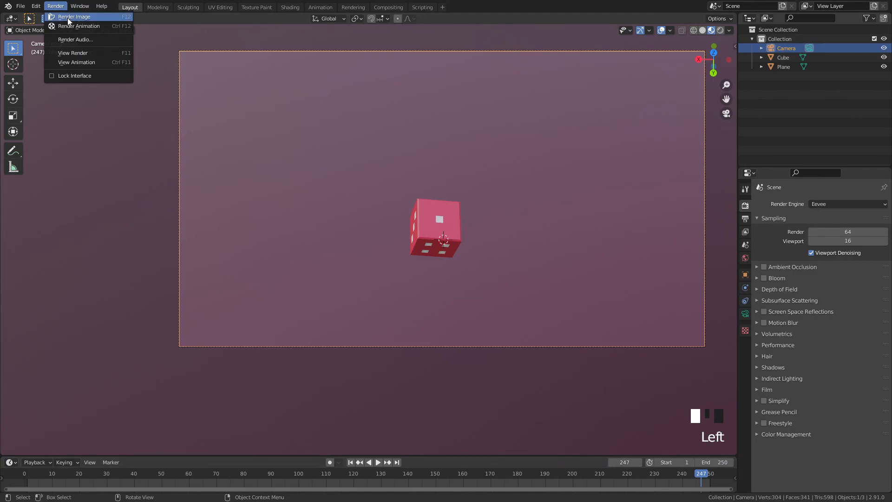
click(68, 17)
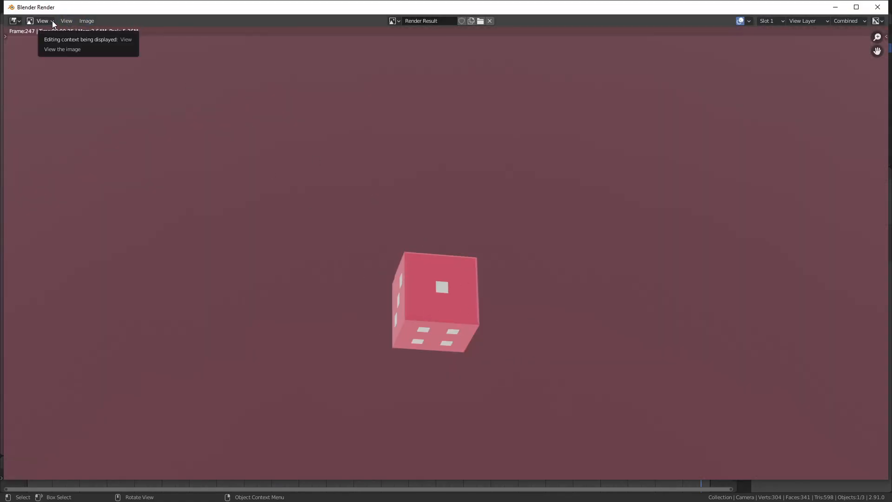
click(86, 20)
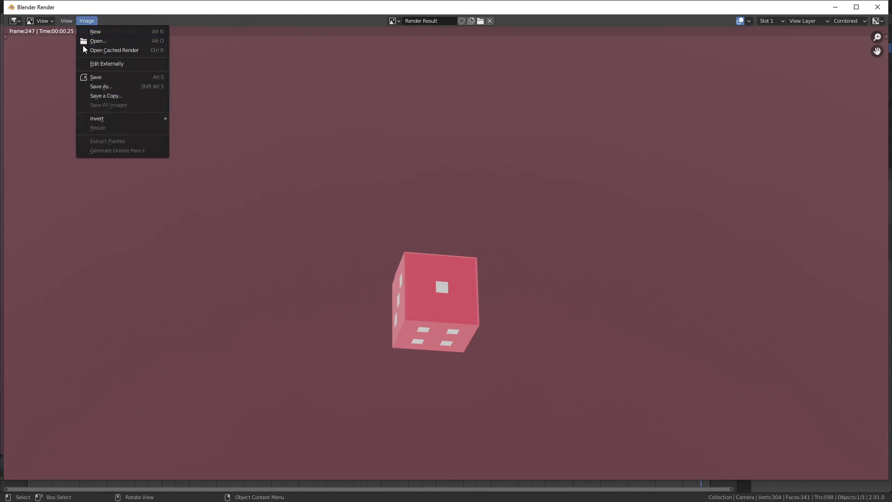
click(877, 7)
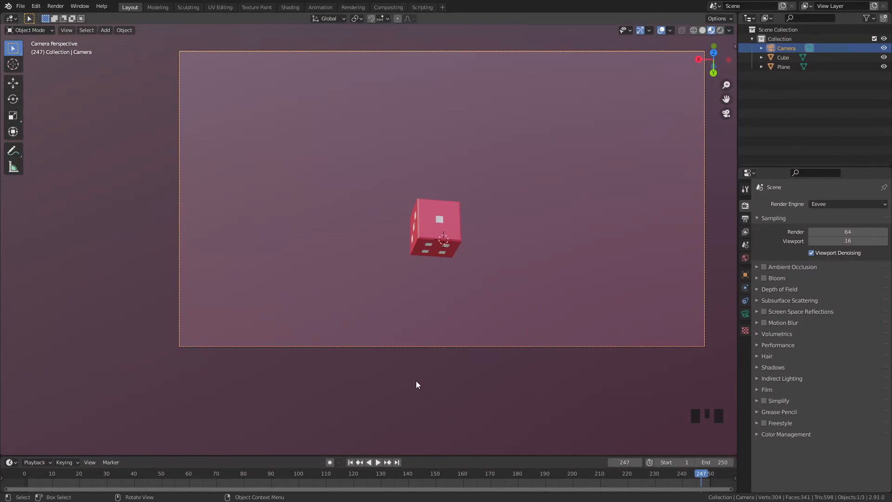